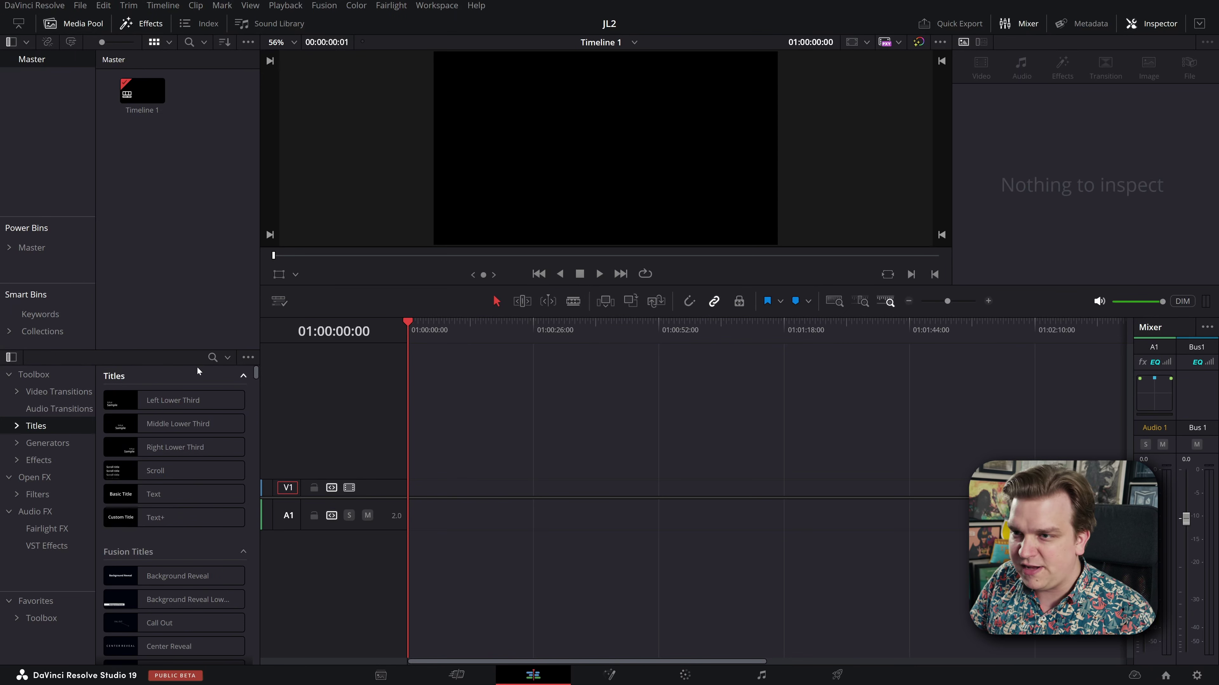
- Add a Text+ title at the start of video track V1 and set its text to $1200
{"action": "left_click_drag", "start_coordinate": [170, 519], "coordinate": [407, 488]}
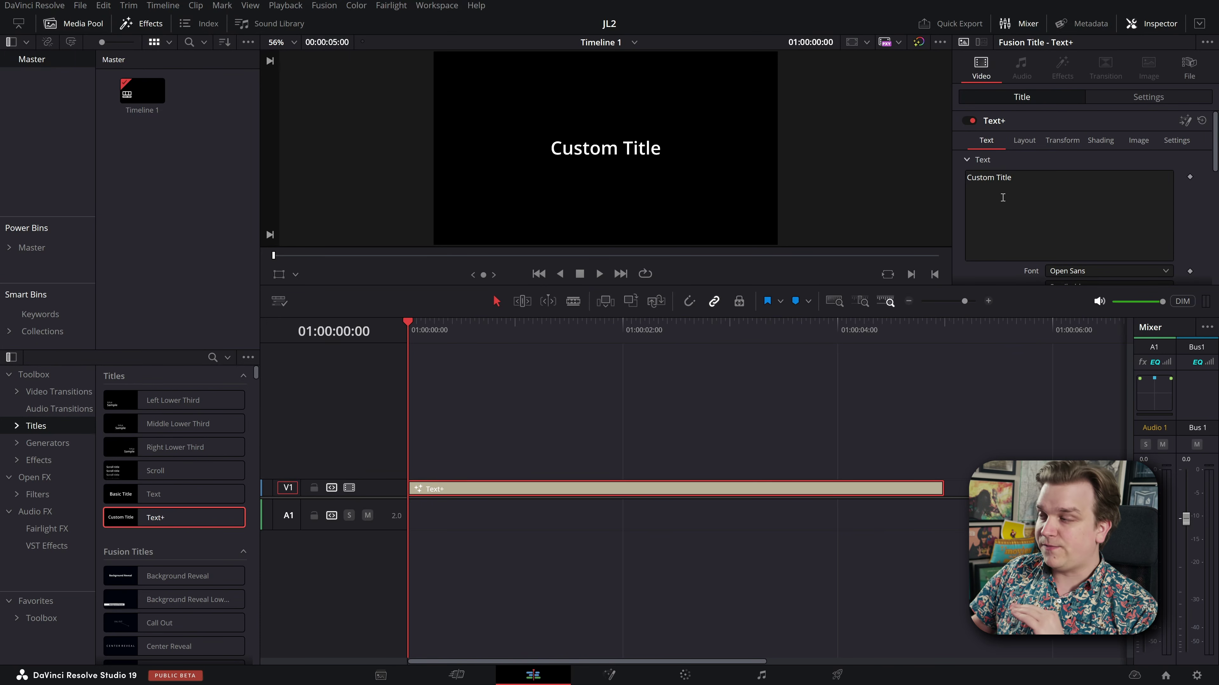
{"action": "left_click", "coordinate": [610, 675]}
{"action": "left_click", "coordinate": [552, 671]}
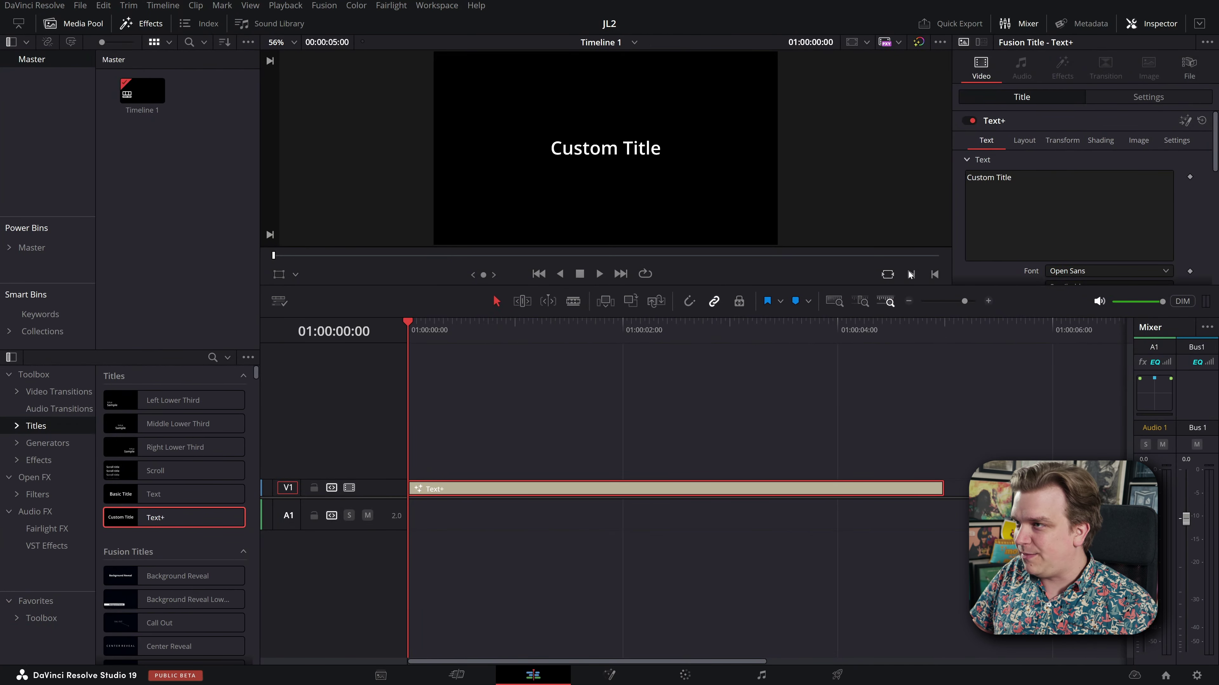
{"action": "left_click_drag", "start_coordinate": [1031, 185], "coordinate": [842, 138]}
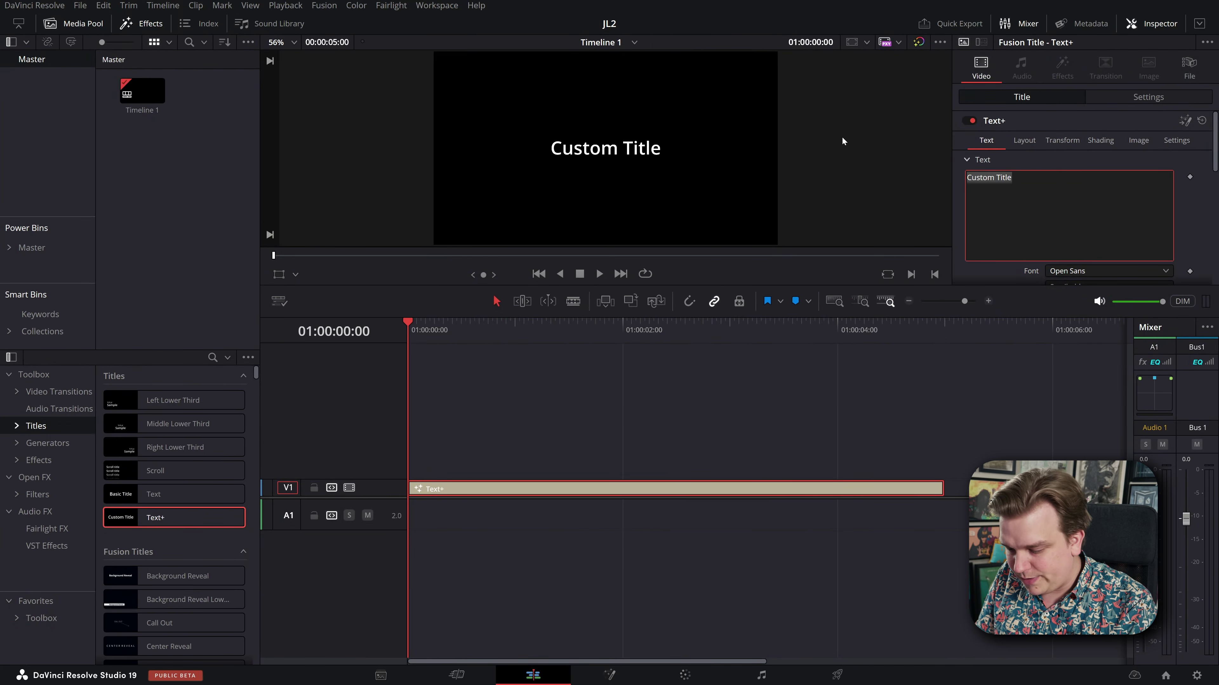
{"action": "type", "text": "$"}
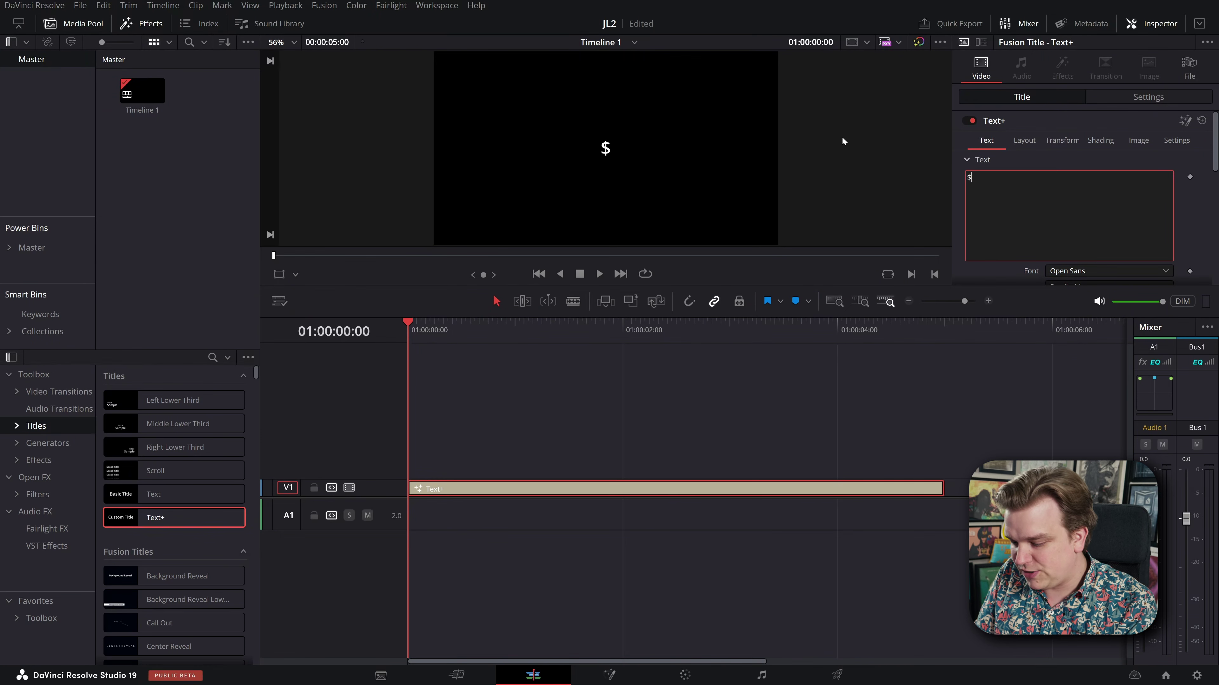
{"action": "type", "text": "1200"}
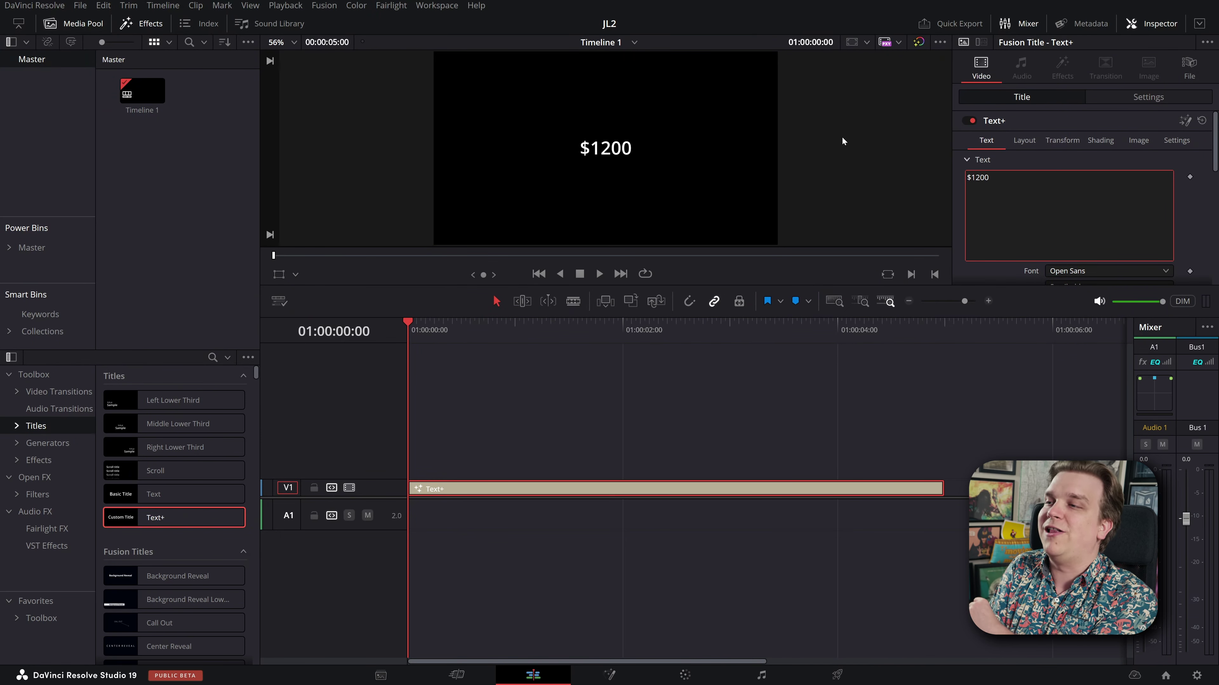
- Enlarge the title text to size 0.1777 and make the viewer larger, hiding the effects library and media pool
{"action": "scroll", "coordinate": [1104, 240], "scroll_direction": "down", "scroll_amount": 2}
{"action": "left_click_drag", "start_coordinate": [1156, 281], "coordinate": [1198, 280]}
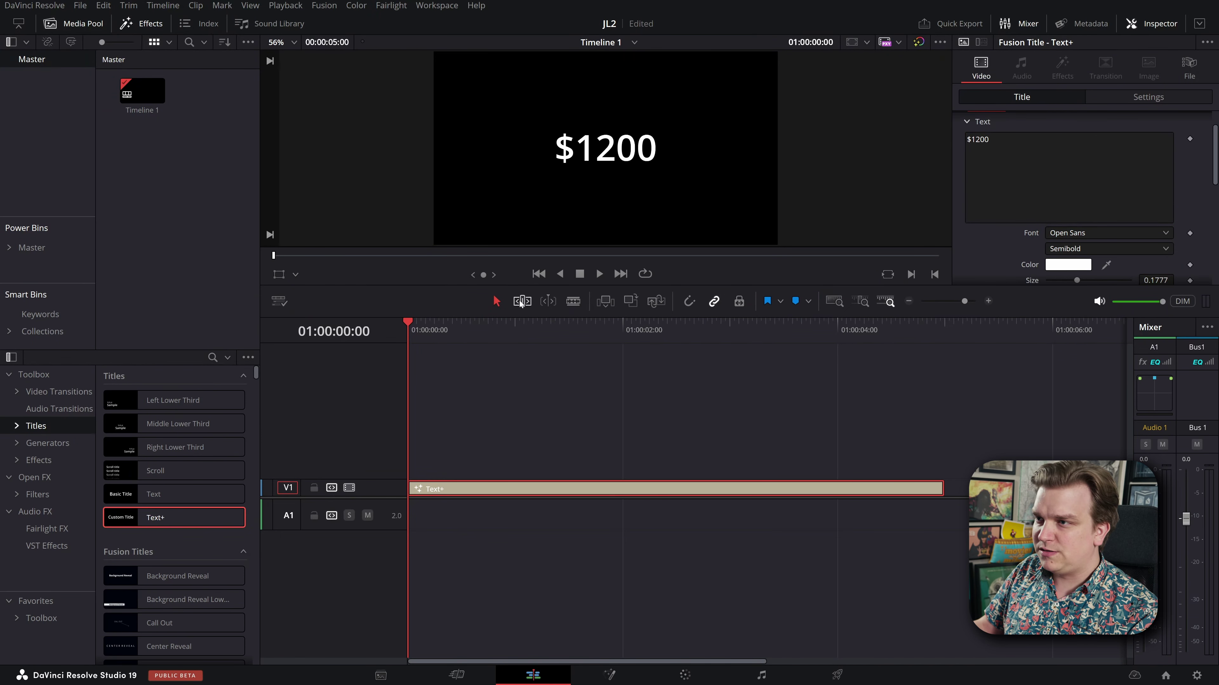
{"action": "left_click_drag", "start_coordinate": [474, 286], "coordinate": [472, 409]}
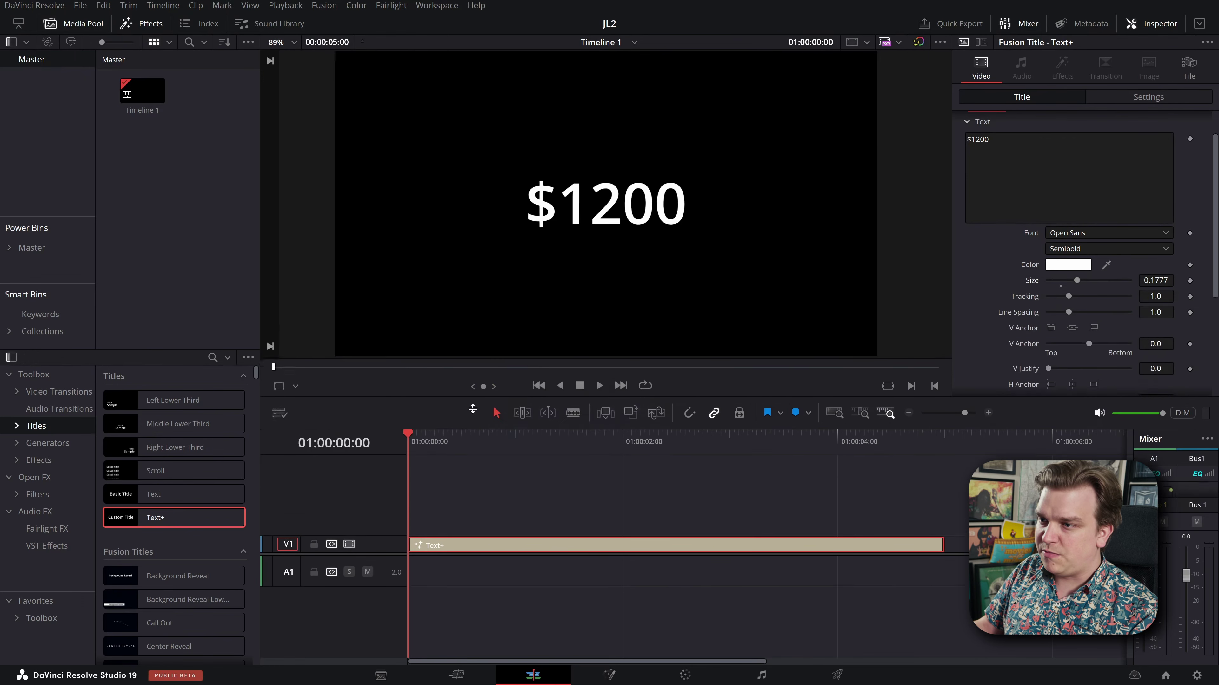
{"action": "left_click", "coordinate": [141, 23]}
{"action": "left_click", "coordinate": [73, 23]}
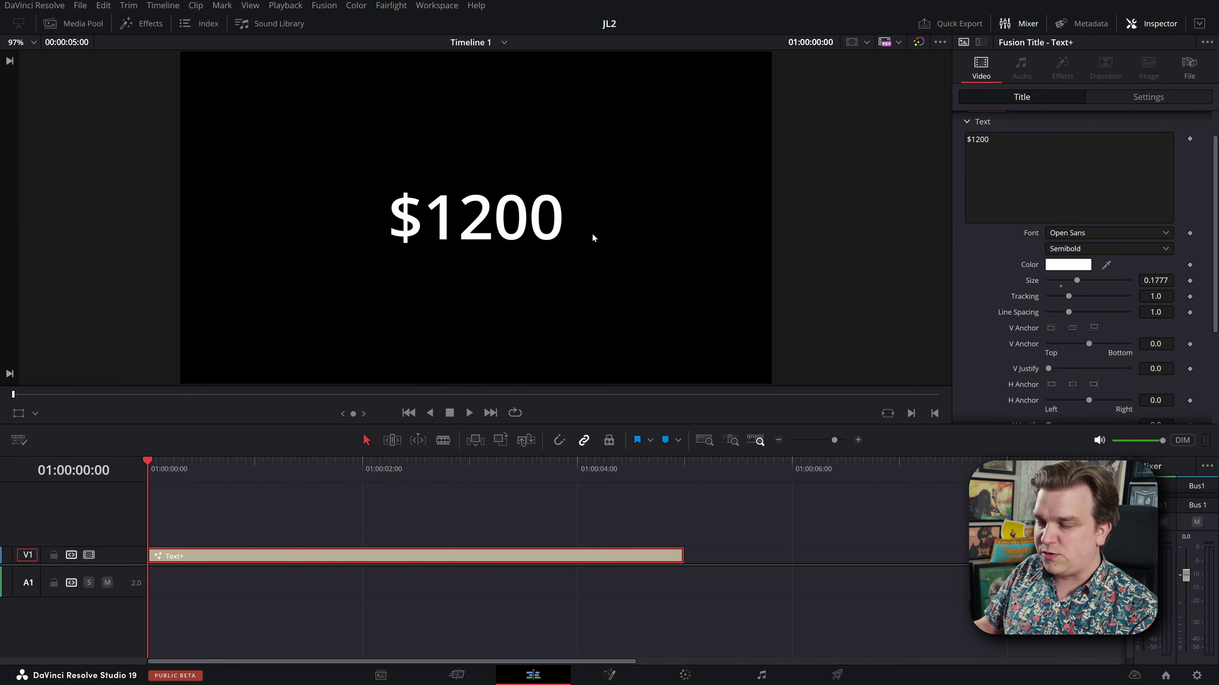
- Duplicate the title onto track V2 and colour the lower copy yellow-green, #b4ff11
{"action": "left_click", "coordinate": [195, 573]}
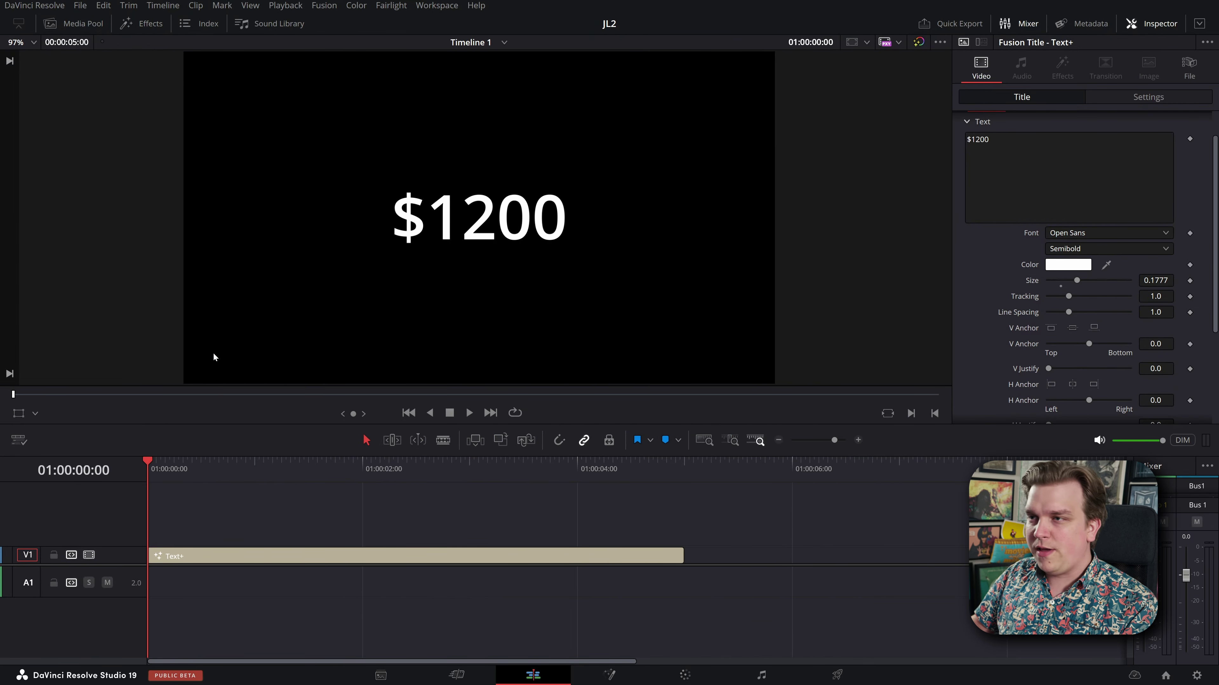
{"action": "left_click_drag", "start_coordinate": [173, 558], "coordinate": [174, 539], "text": "alt"}
{"action": "left_click", "coordinate": [172, 560]}
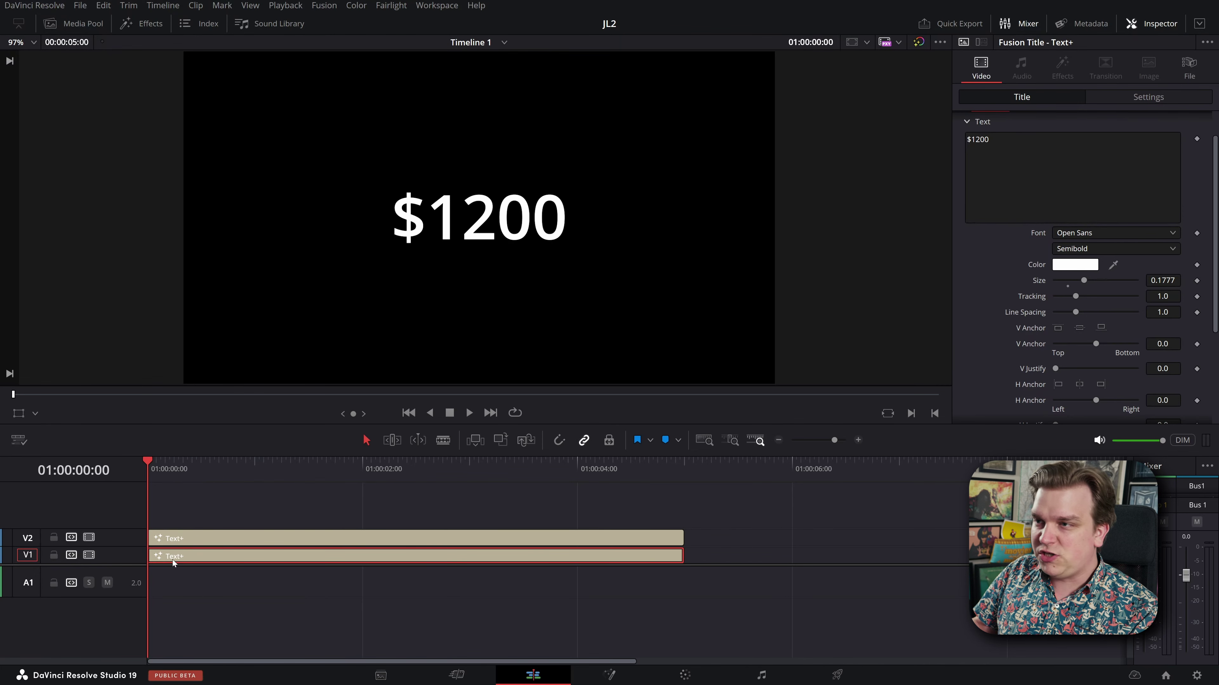
{"action": "left_click", "coordinate": [1074, 265]}
{"action": "left_click", "coordinate": [703, 235]}
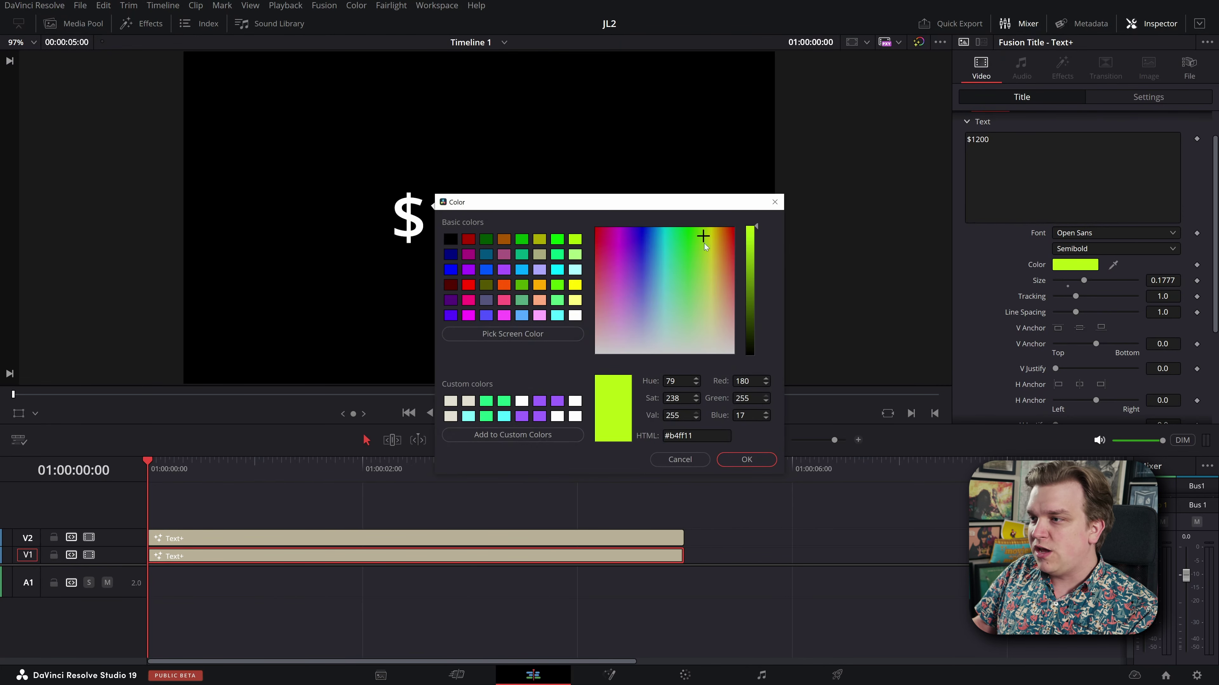
{"action": "left_click", "coordinate": [747, 460]}
- Offset the lower title copy's layout center to X 0.505, Y 0.492 as a drop shadow
{"action": "scroll", "coordinate": [1056, 168], "scroll_direction": "up", "scroll_amount": 2}
{"action": "left_click", "coordinate": [1027, 140]}
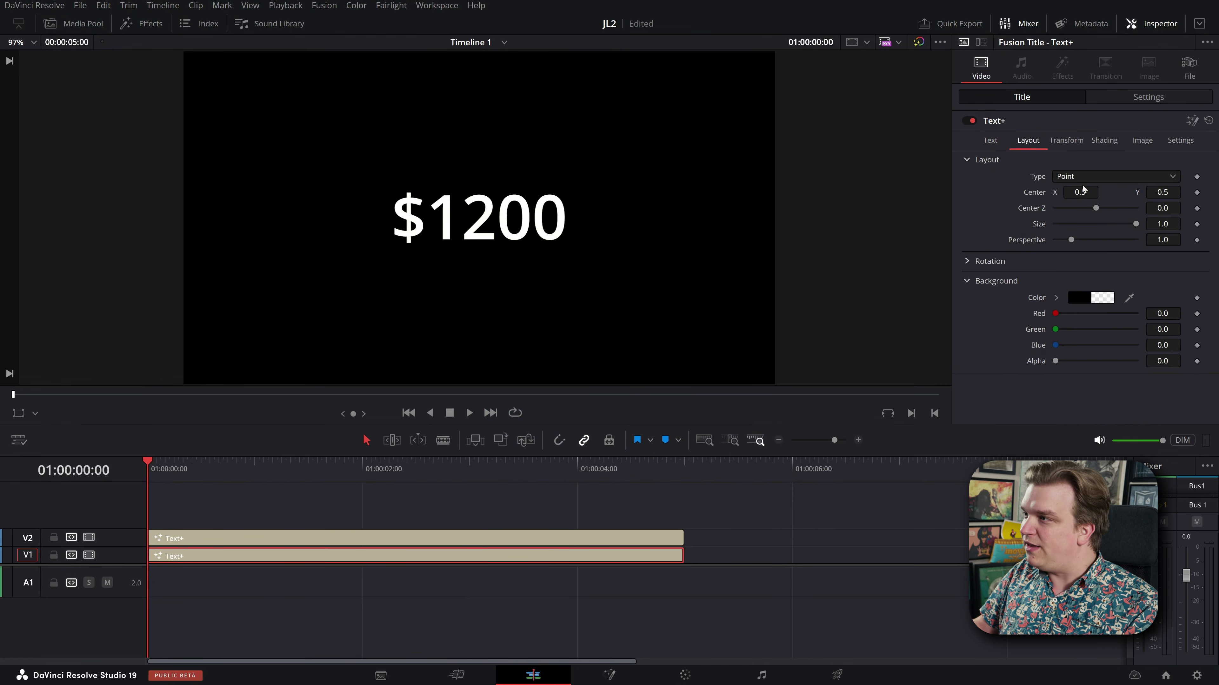
{"action": "left_click_drag", "start_coordinate": [1151, 196], "coordinate": [1090, 193]}
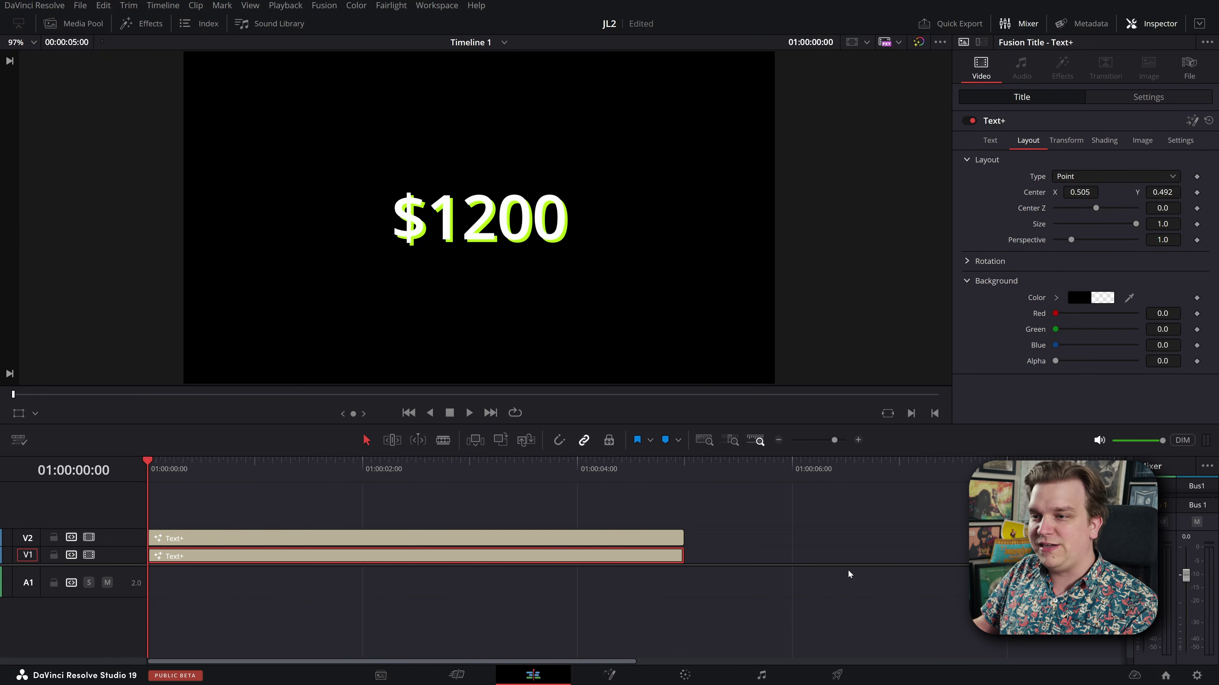
{"action": "left_click", "coordinate": [782, 549]}
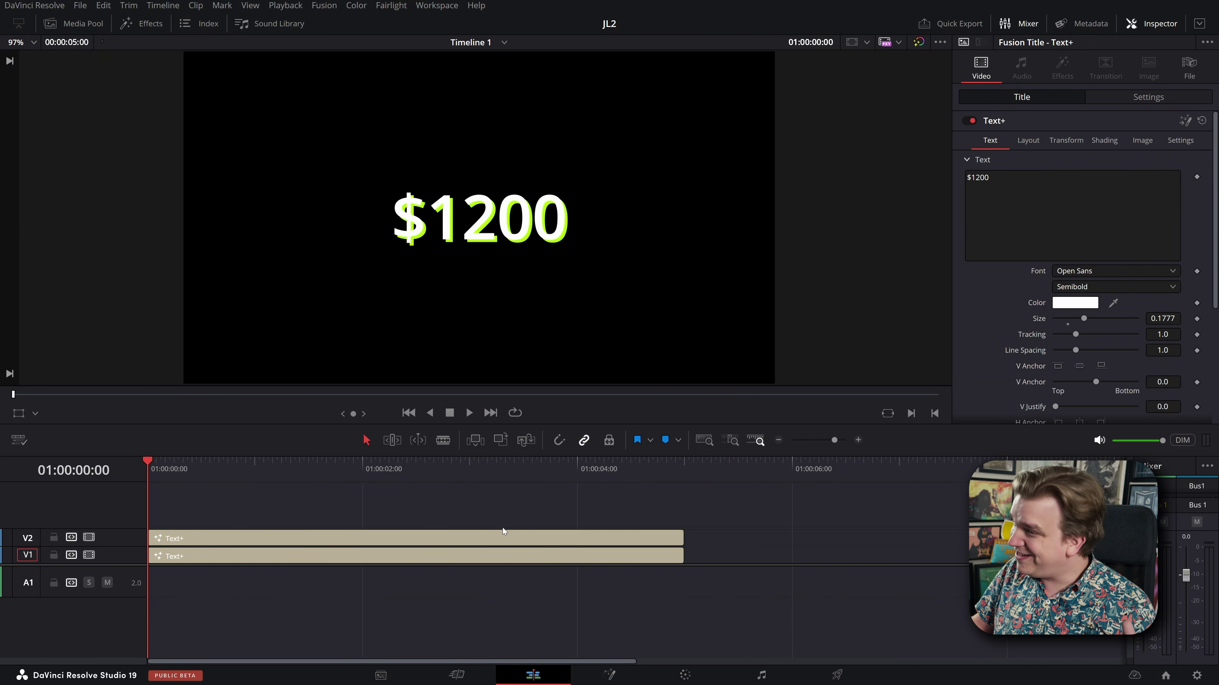
- Change the upper title copy's text to $1fghfghgf, leaving the lower copy's text alone
{"action": "left_click", "coordinate": [459, 538]}
{"action": "key", "text": "End"}
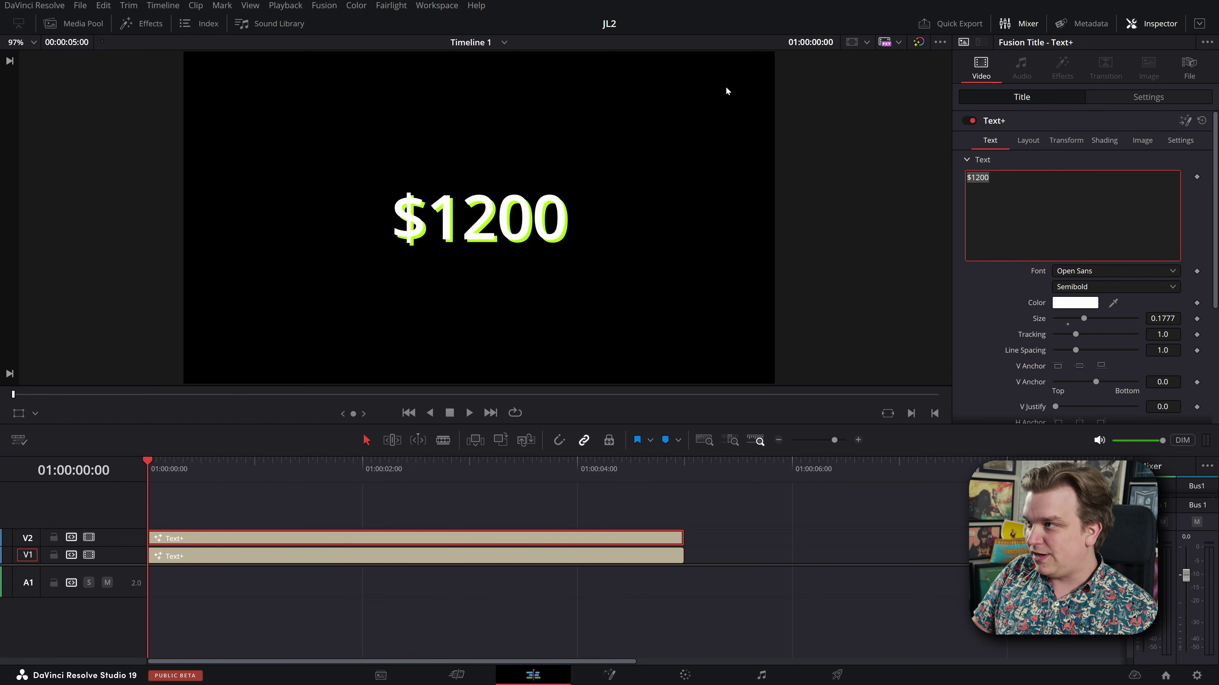
{"action": "key", "text": "BackSpace"}
{"action": "key", "text": "BackSpace"}
{"action": "key", "text": "BackSpace"}
{"action": "type", "text": "fghfghgf"}
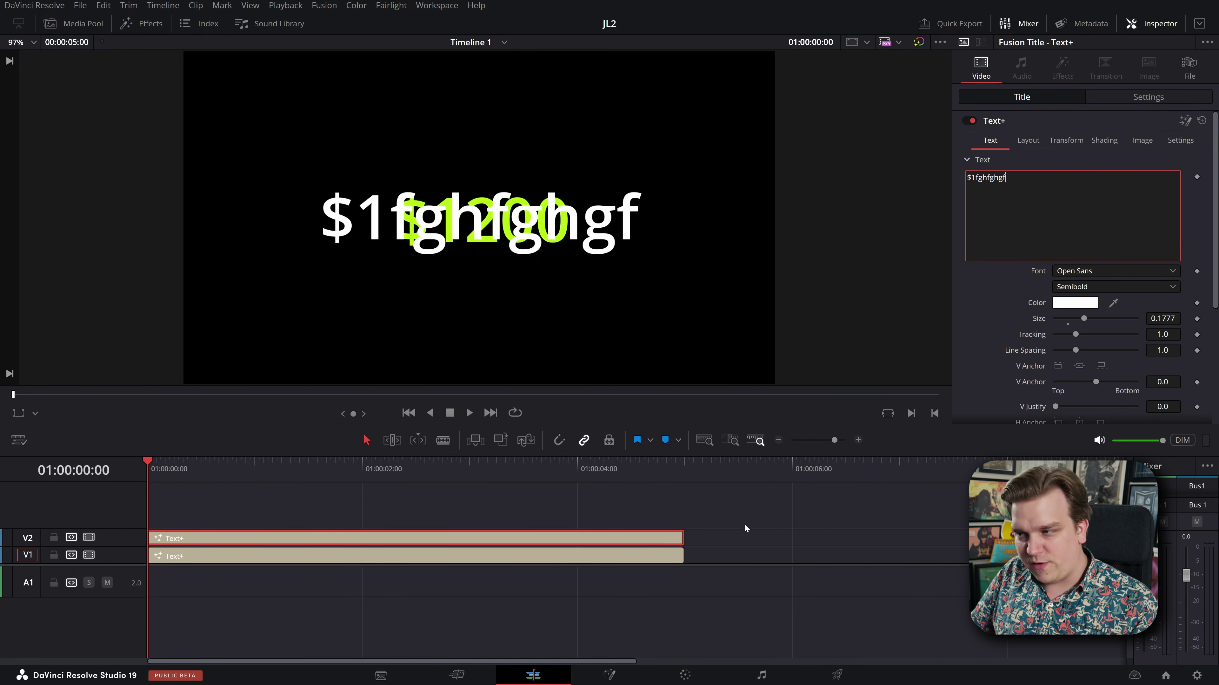
- Undo the text edit, the shadow offset and colour, and the duplicated title
{"action": "left_click", "coordinate": [700, 534]}
{"action": "key", "text": "ctrl+z"}
{"action": "key", "text": "ctrl+z"}
{"action": "key", "text": "ctrl+z"}
{"action": "key", "text": "ctrl+z"}
{"action": "key", "text": "ctrl+z"}
- Show the remaining title's shading settings and move the clip up to track V2
{"action": "left_click", "coordinate": [599, 556]}
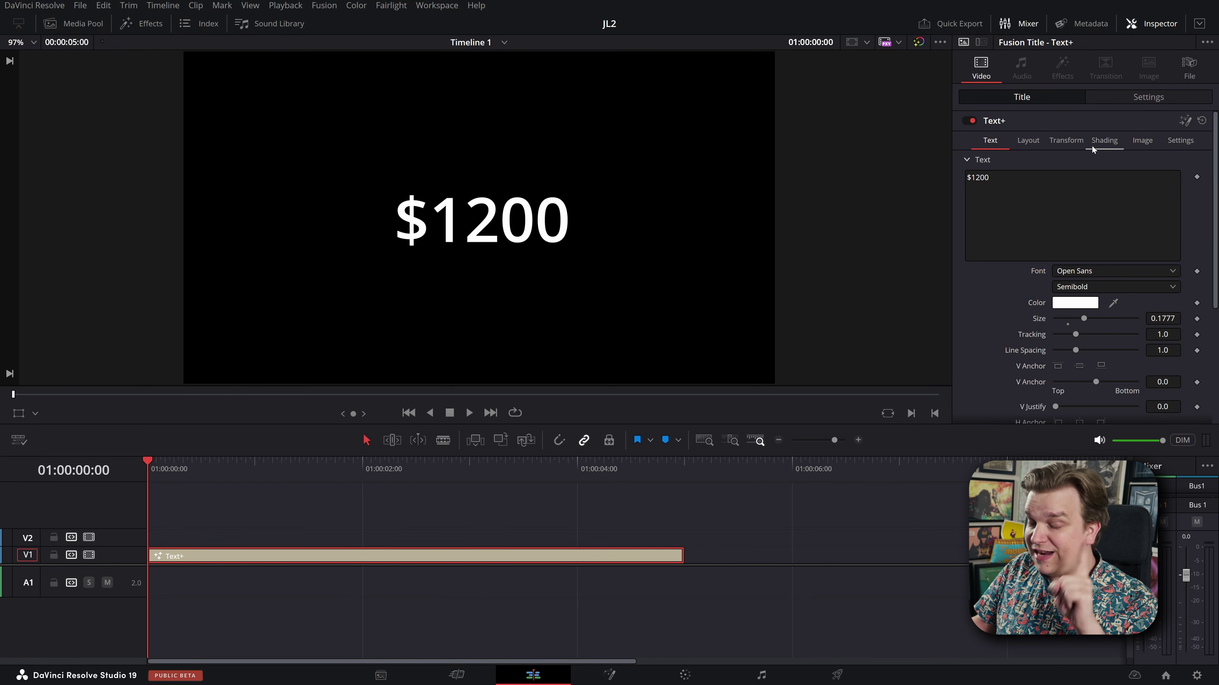
{"action": "left_click", "coordinate": [1094, 142]}
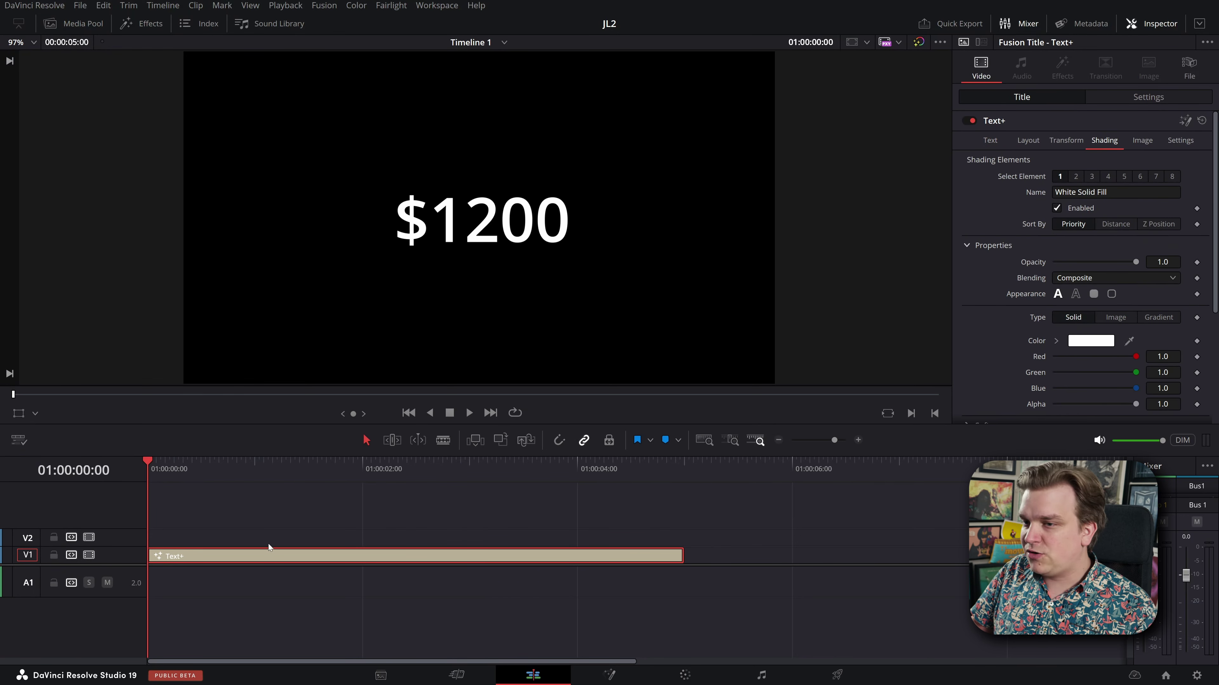
{"action": "left_click_drag", "start_coordinate": [269, 549], "coordinate": [211, 537]}
- Place a Solid Color generator on V1 beneath the title and set its colour to a light grey
{"action": "left_click", "coordinate": [144, 24]}
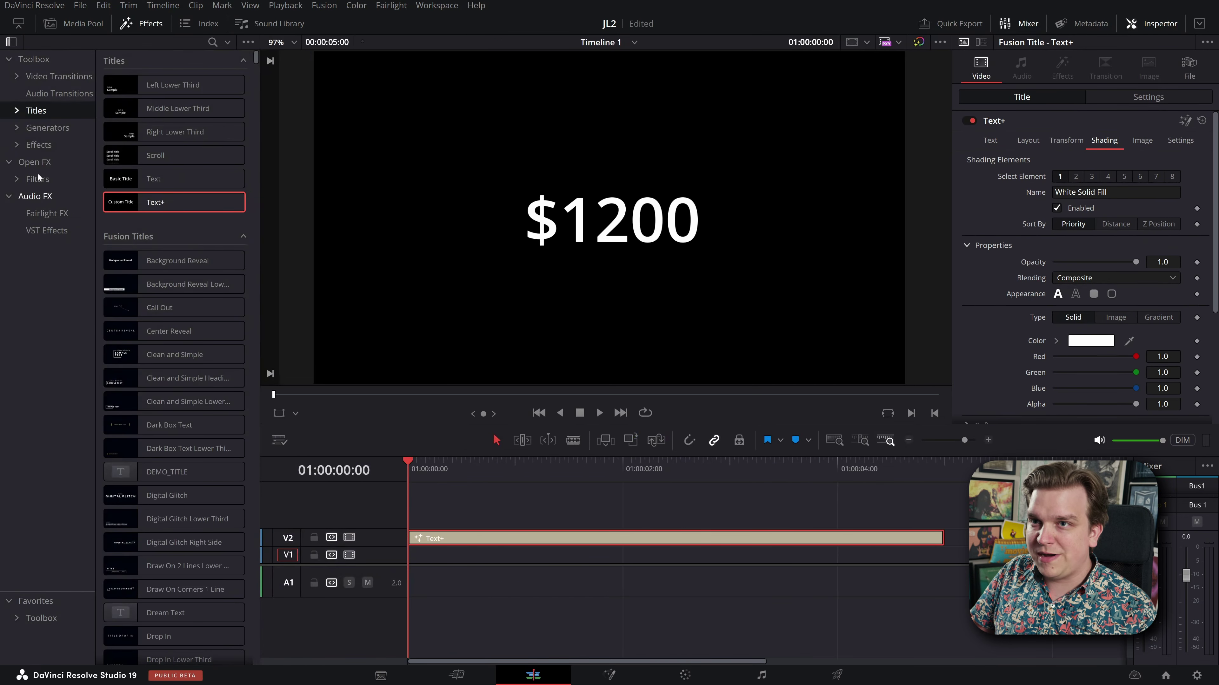
{"action": "left_click", "coordinate": [47, 127]}
{"action": "left_click_drag", "start_coordinate": [163, 297], "coordinate": [452, 564]}
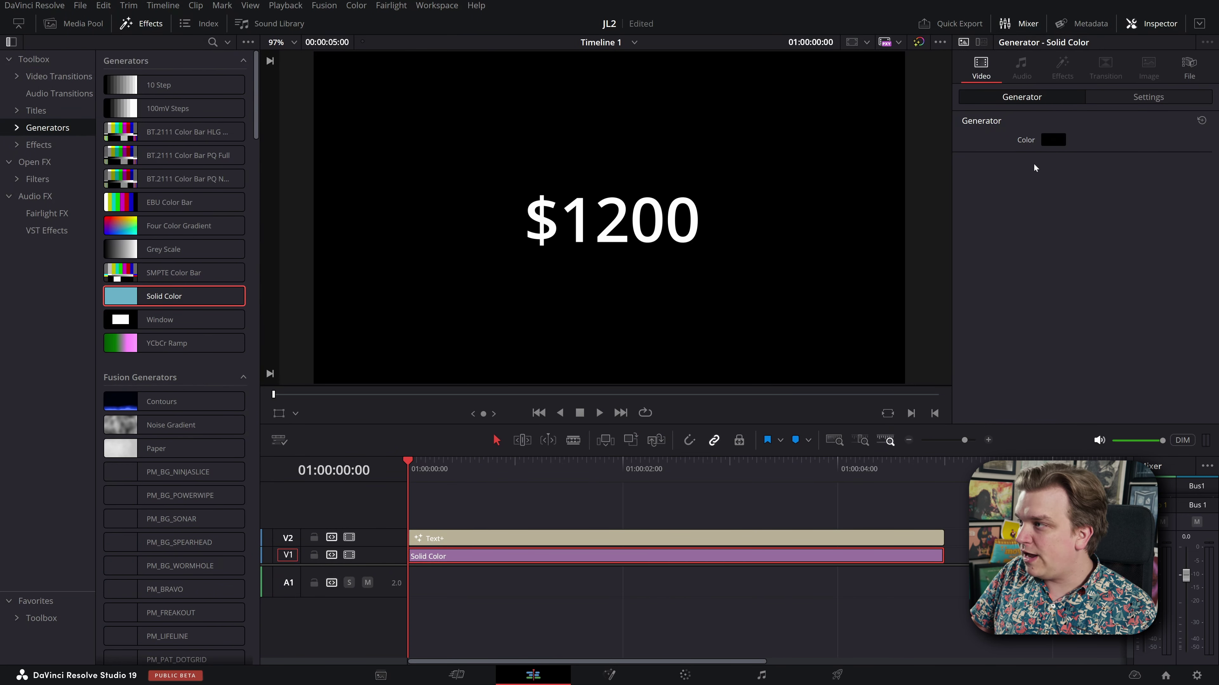
{"action": "left_click", "coordinate": [1050, 142]}
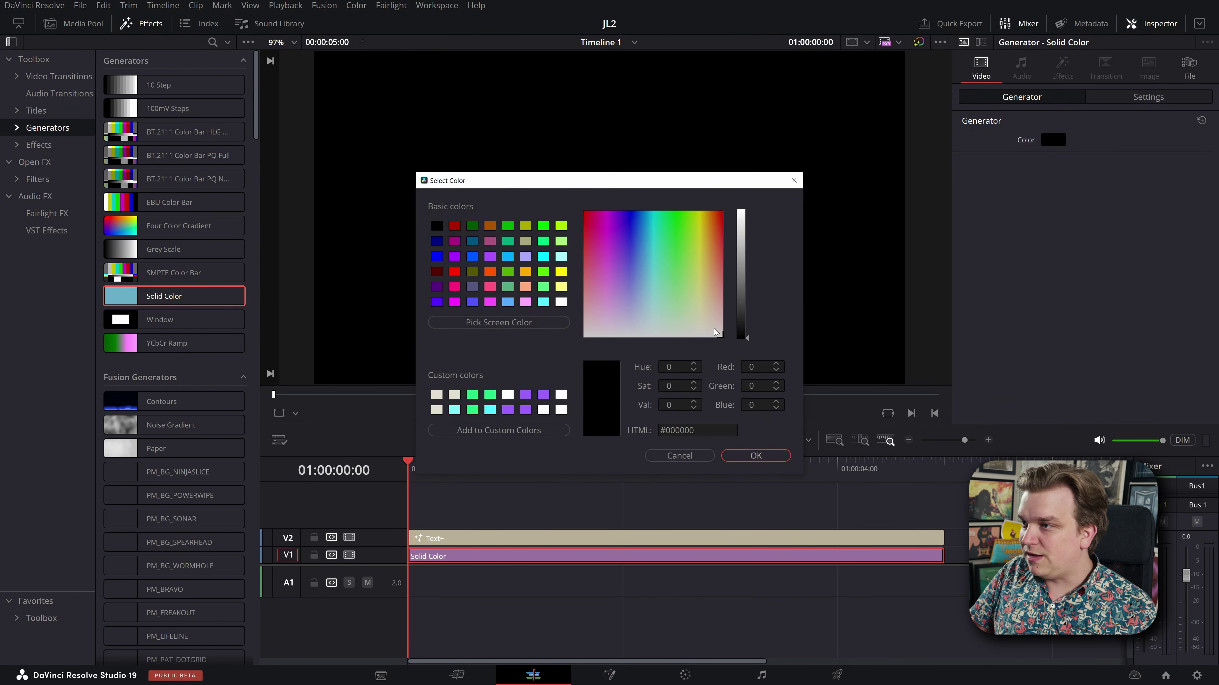
{"action": "left_click", "coordinate": [715, 330]}
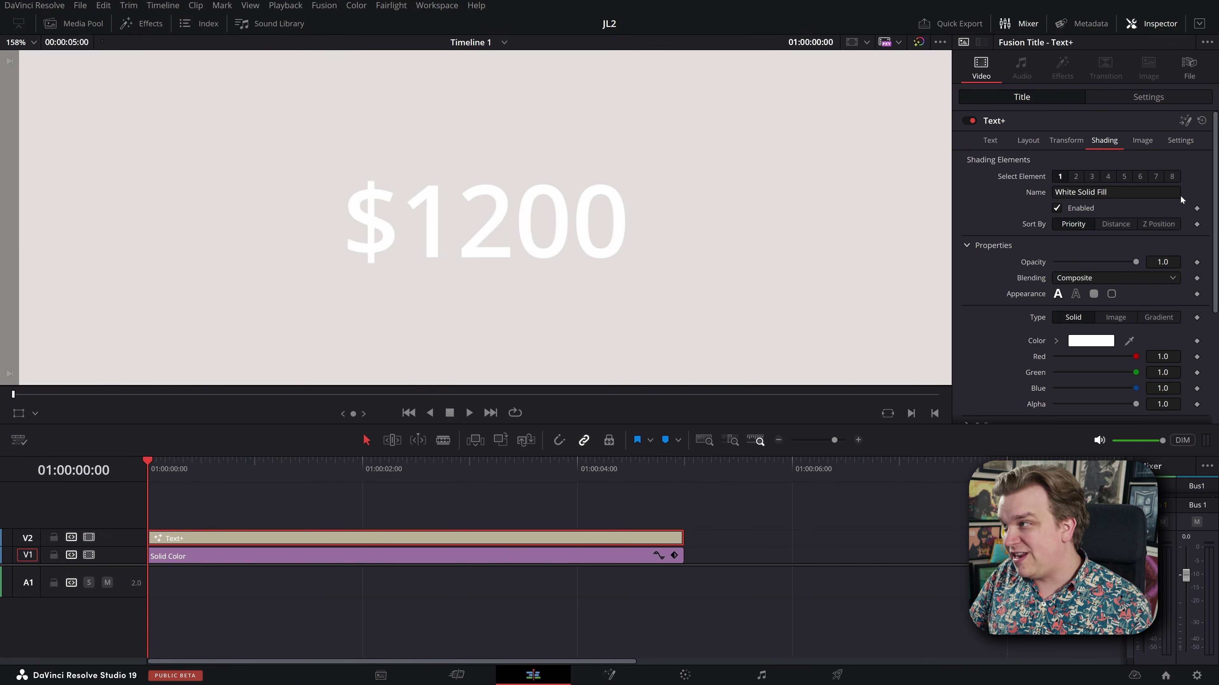
- Enable the title's shading elements 2, 3 and 4: Red Outline, Black Shadow and Blue Border
{"action": "left_click", "coordinate": [1075, 176]}
{"action": "left_click", "coordinate": [1059, 210]}
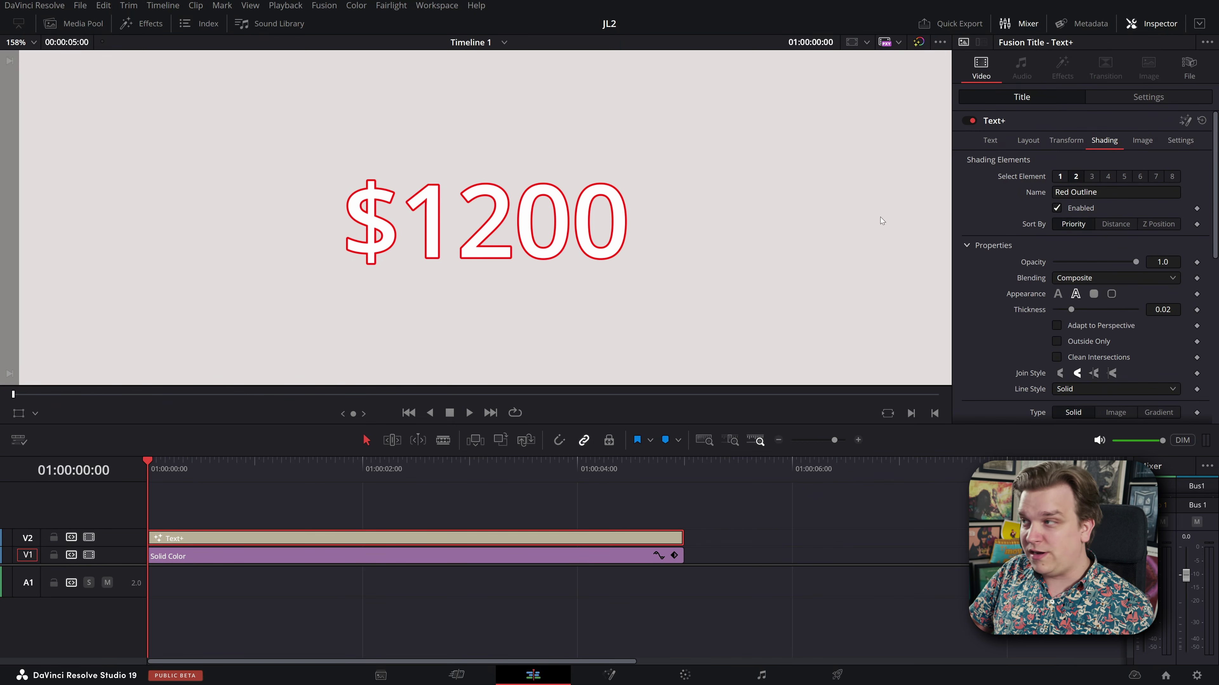
{"action": "left_click", "coordinate": [1091, 177]}
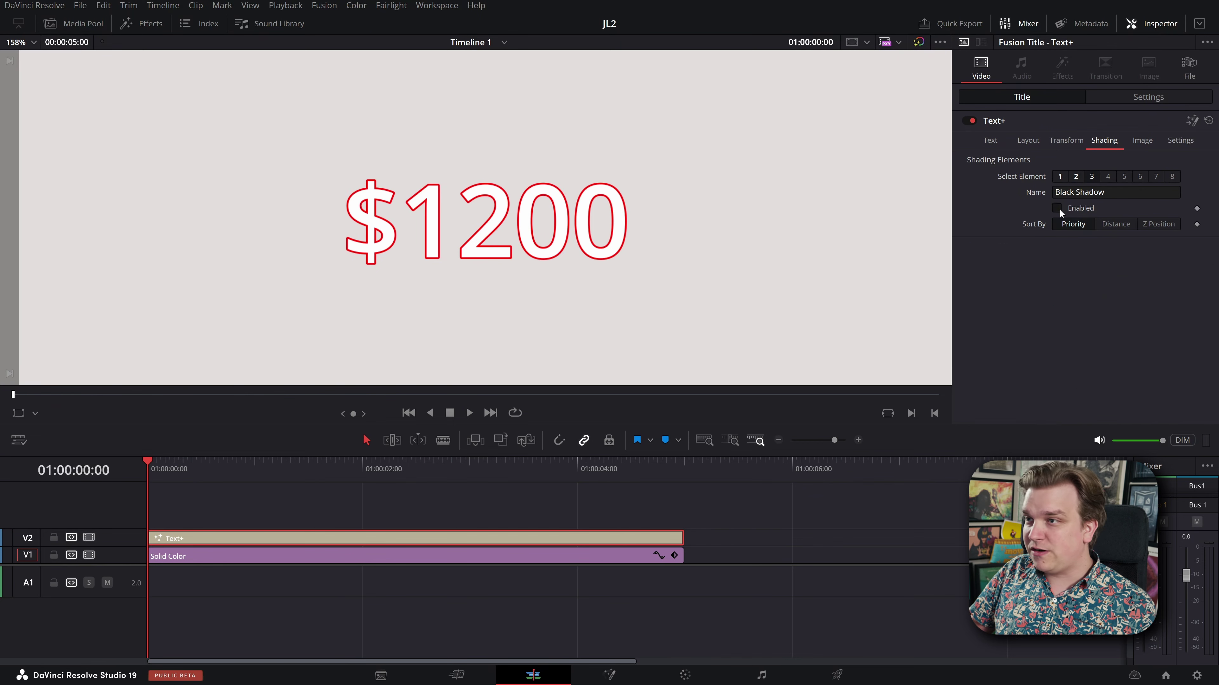
{"action": "left_click", "coordinate": [1059, 209]}
{"action": "left_click", "coordinate": [1108, 176]}
{"action": "left_click", "coordinate": [1057, 208]}
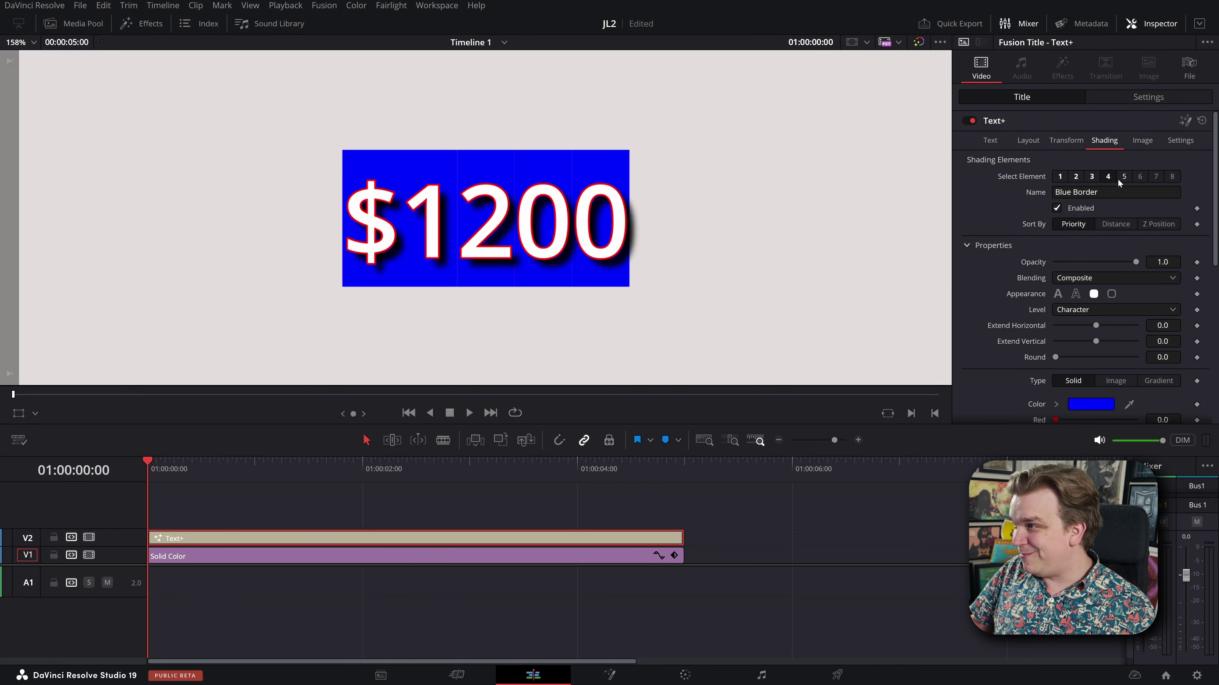
- Try enabling the title's shading element 5, look through its properties, and disable it again
{"action": "left_click", "coordinate": [1124, 176]}
{"action": "left_click", "coordinate": [1057, 209]}
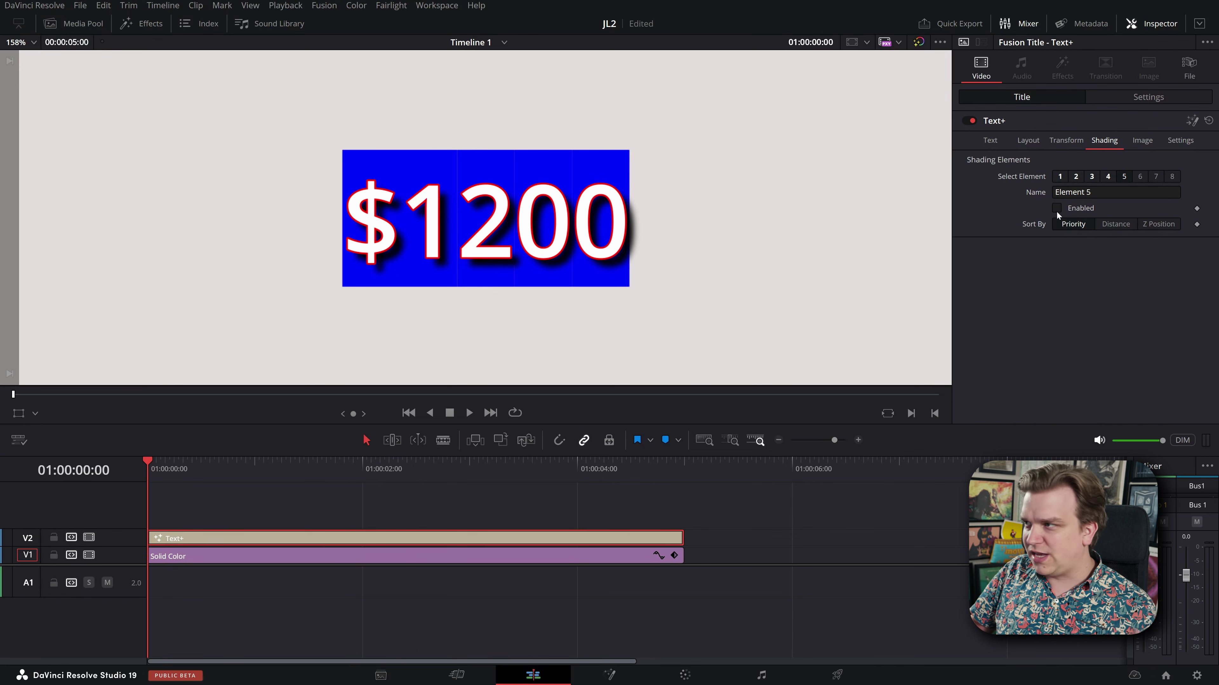
{"action": "scroll", "coordinate": [1116, 254], "scroll_direction": "down", "scroll_amount": 5}
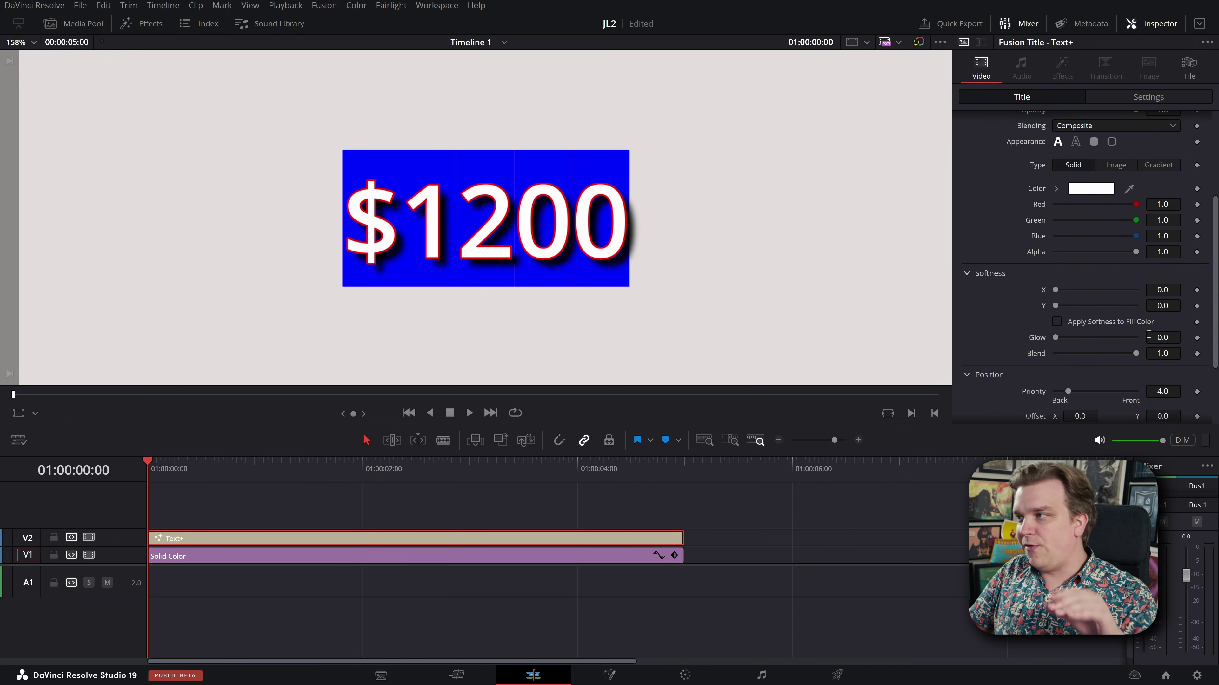
{"action": "scroll", "coordinate": [1125, 314], "scroll_direction": "up", "scroll_amount": 5}
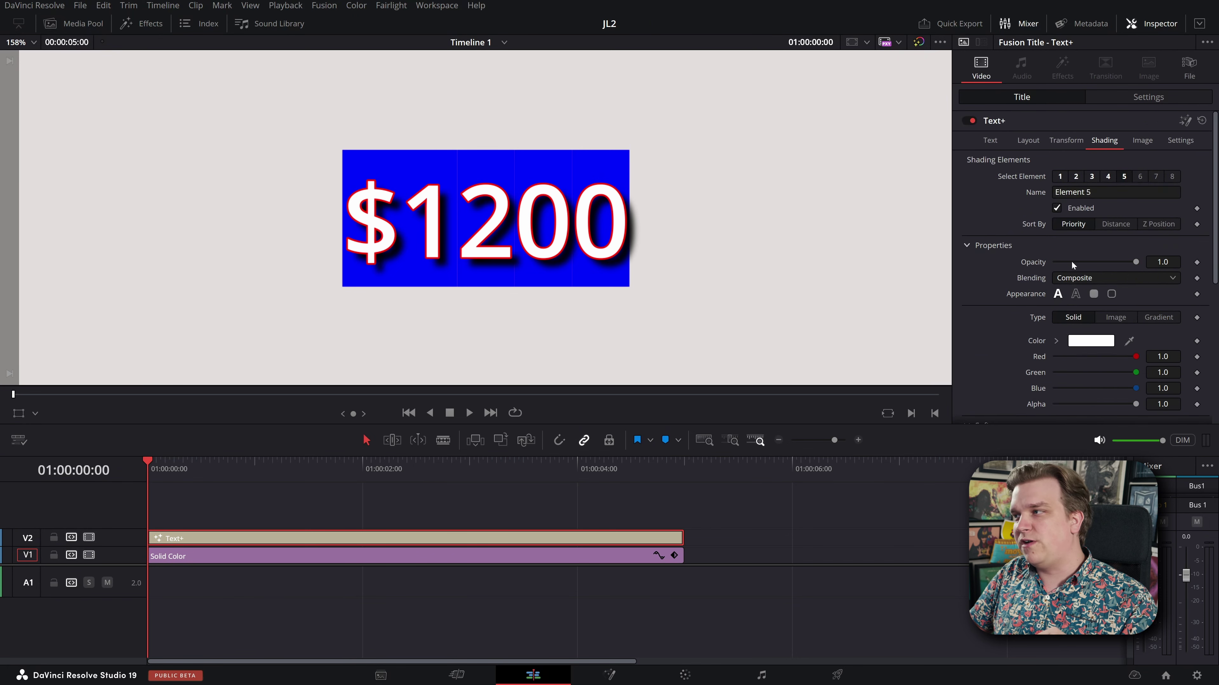
{"action": "left_click", "coordinate": [1057, 208]}
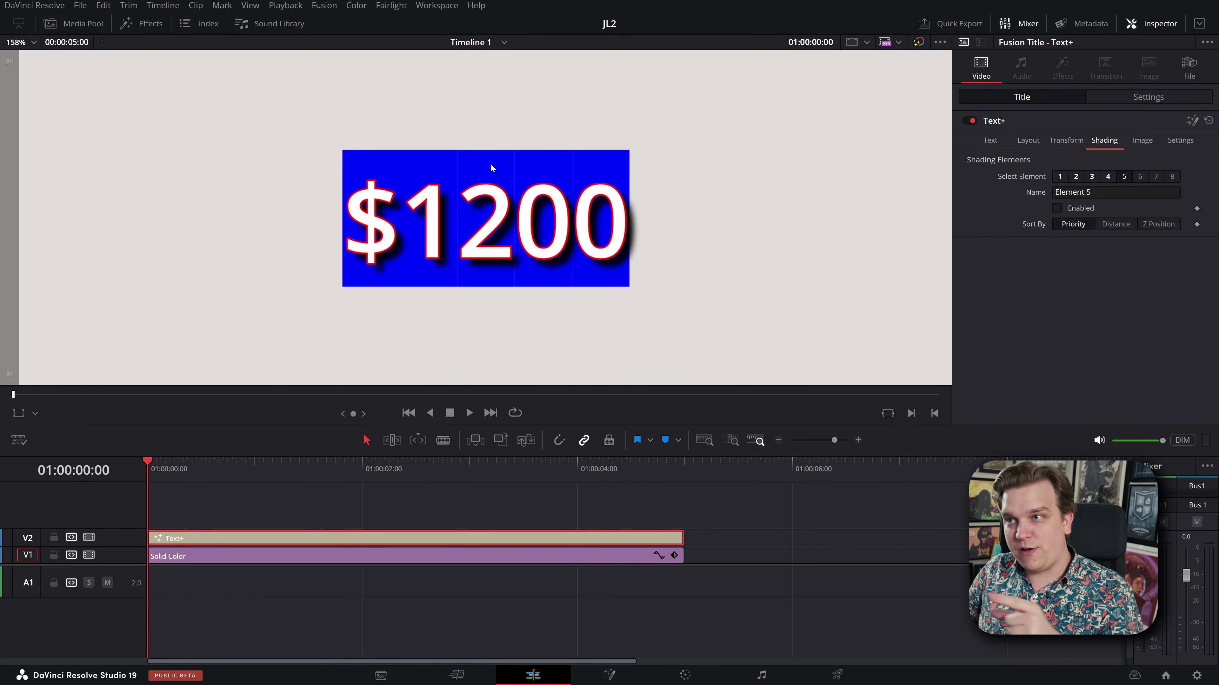
- Examine the Black Shadow element's appearance, colour, softness and position settings
{"action": "left_click", "coordinate": [1091, 176]}
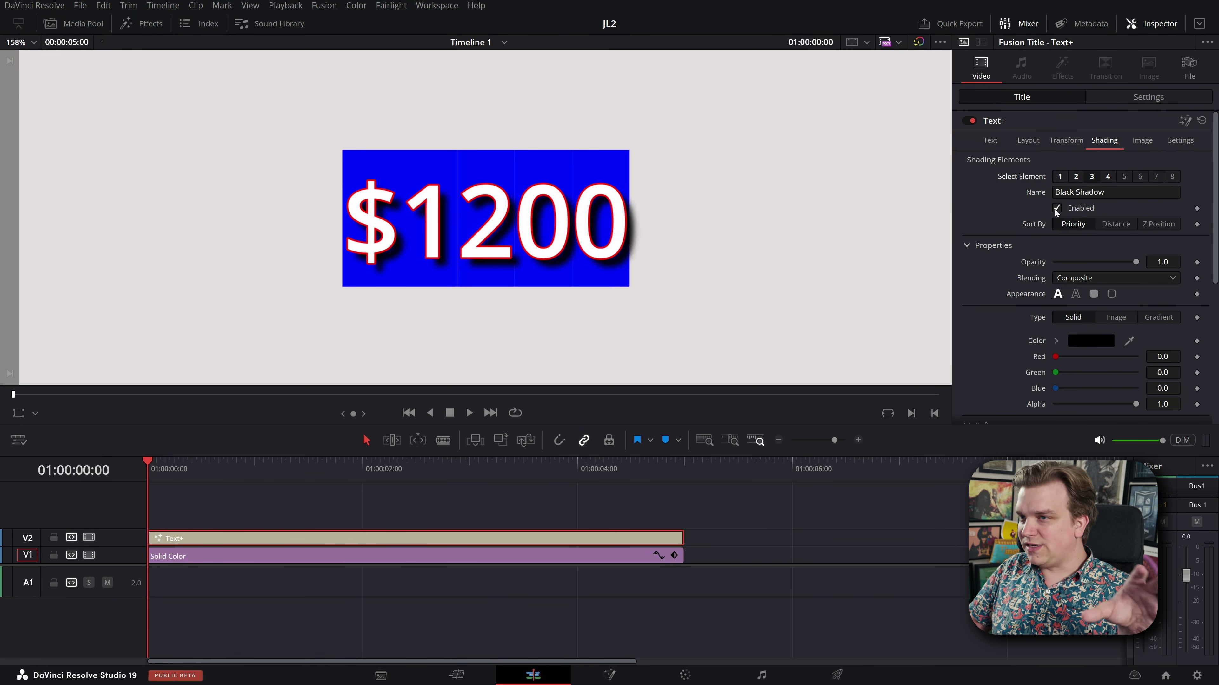
{"action": "scroll", "coordinate": [1095, 271], "scroll_direction": "down", "scroll_amount": 5}
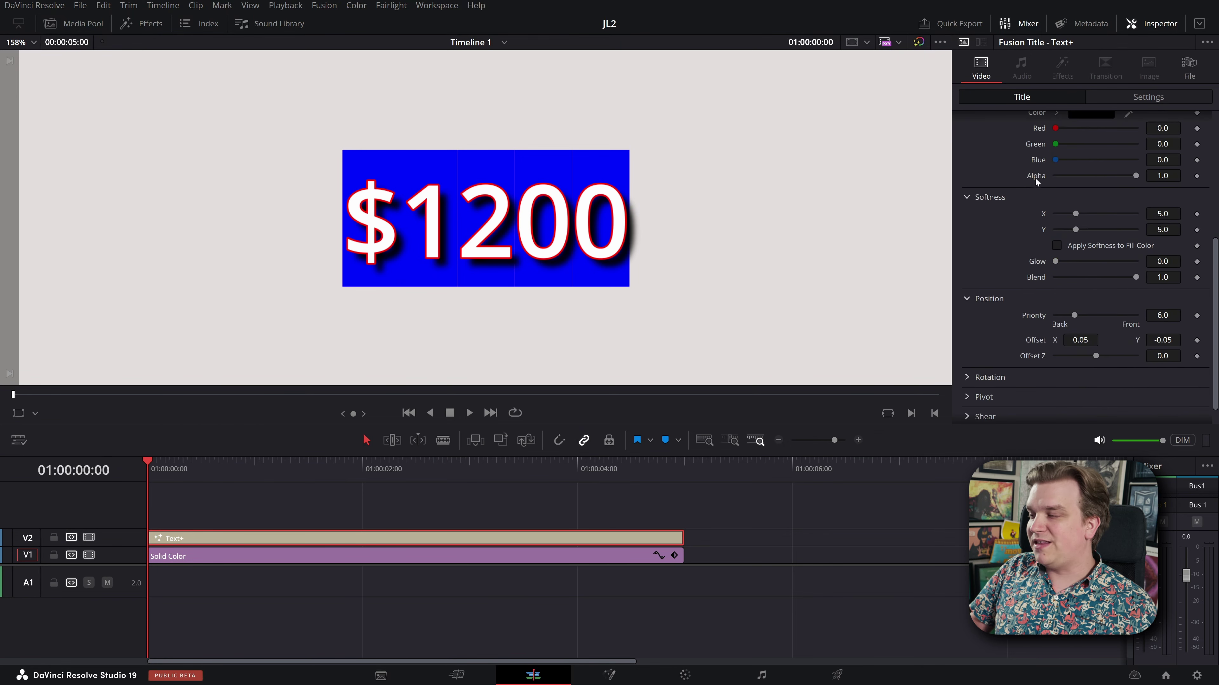
{"action": "scroll", "coordinate": [1036, 182], "scroll_direction": "down", "scroll_amount": 1}
{"action": "scroll", "coordinate": [1043, 308], "scroll_direction": "up", "scroll_amount": 6}
{"action": "scroll", "coordinate": [1019, 245], "scroll_direction": "down", "scroll_amount": 3}
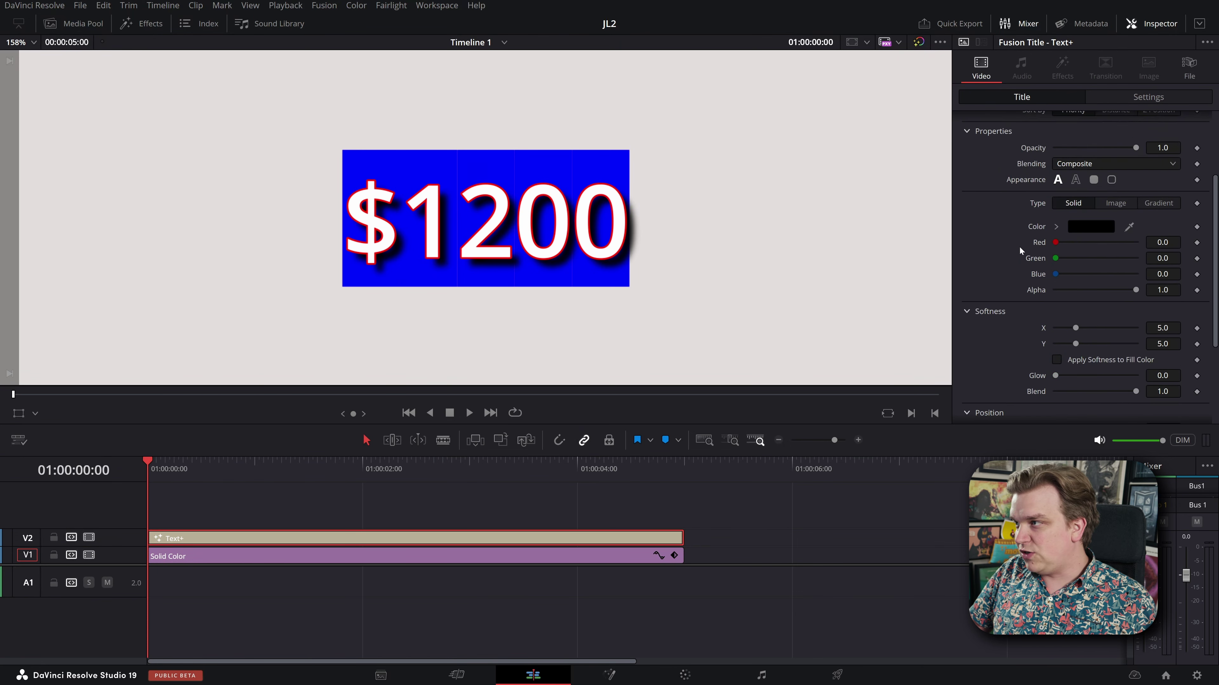
{"action": "scroll", "coordinate": [1019, 254], "scroll_direction": "up", "scroll_amount": 3}
- Switch the Blue Border element's appearance to a text outline and set its position offset X to 0.107
{"action": "left_click", "coordinate": [1107, 177]}
{"action": "scroll", "coordinate": [1014, 197], "scroll_direction": "down", "scroll_amount": 1}
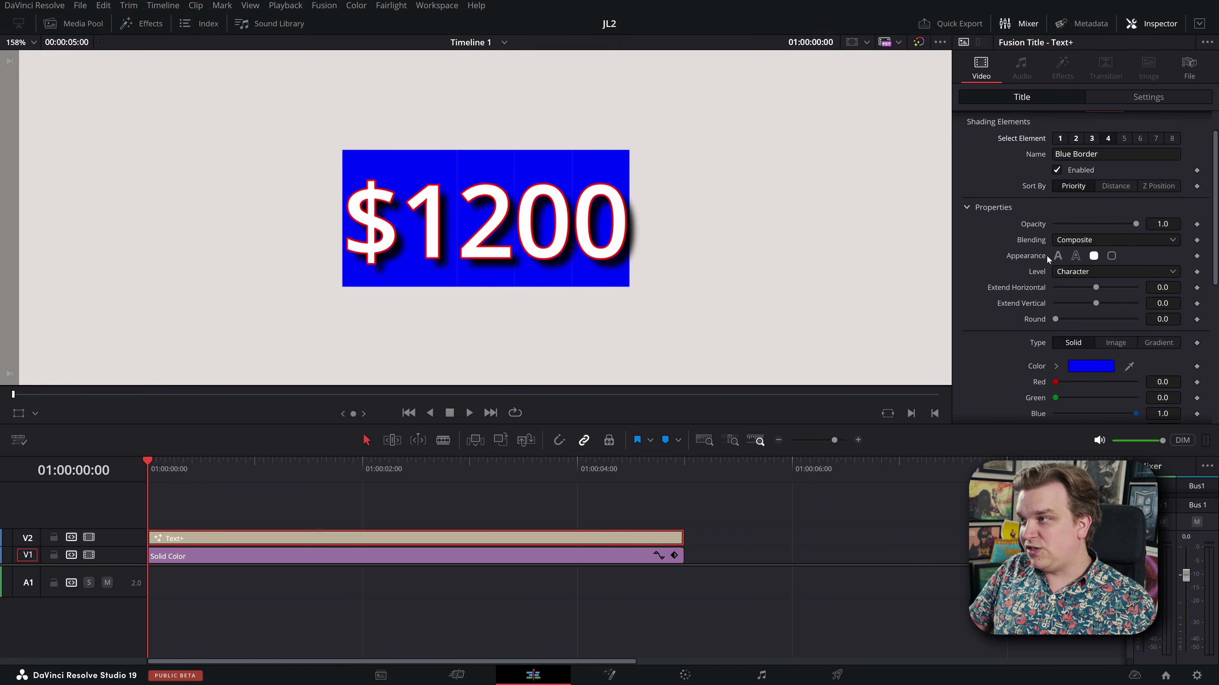
{"action": "left_click", "coordinate": [1074, 257]}
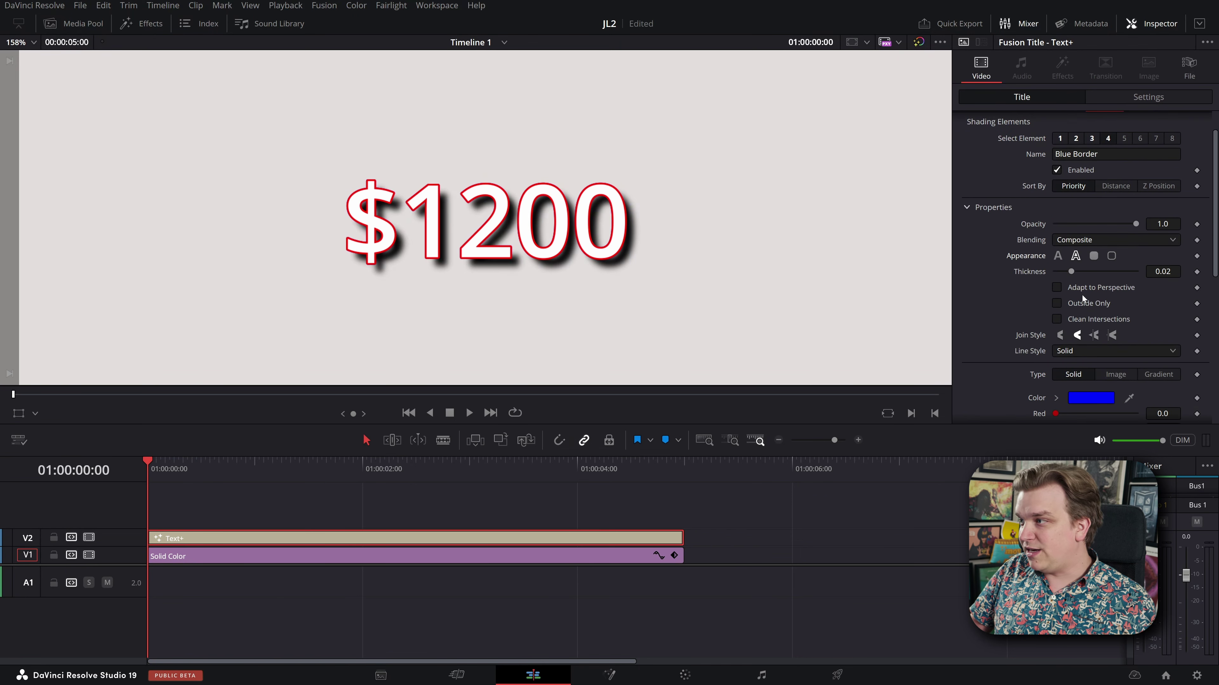
{"action": "scroll", "coordinate": [1081, 295], "scroll_direction": "down", "scroll_amount": 8}
{"action": "left_click_drag", "start_coordinate": [1093, 317], "coordinate": [1113, 317]}
{"action": "left_click_drag", "start_coordinate": [1113, 317], "coordinate": [1107, 317]}
{"action": "scroll", "coordinate": [710, 192], "scroll_direction": "up", "scroll_amount": 1}
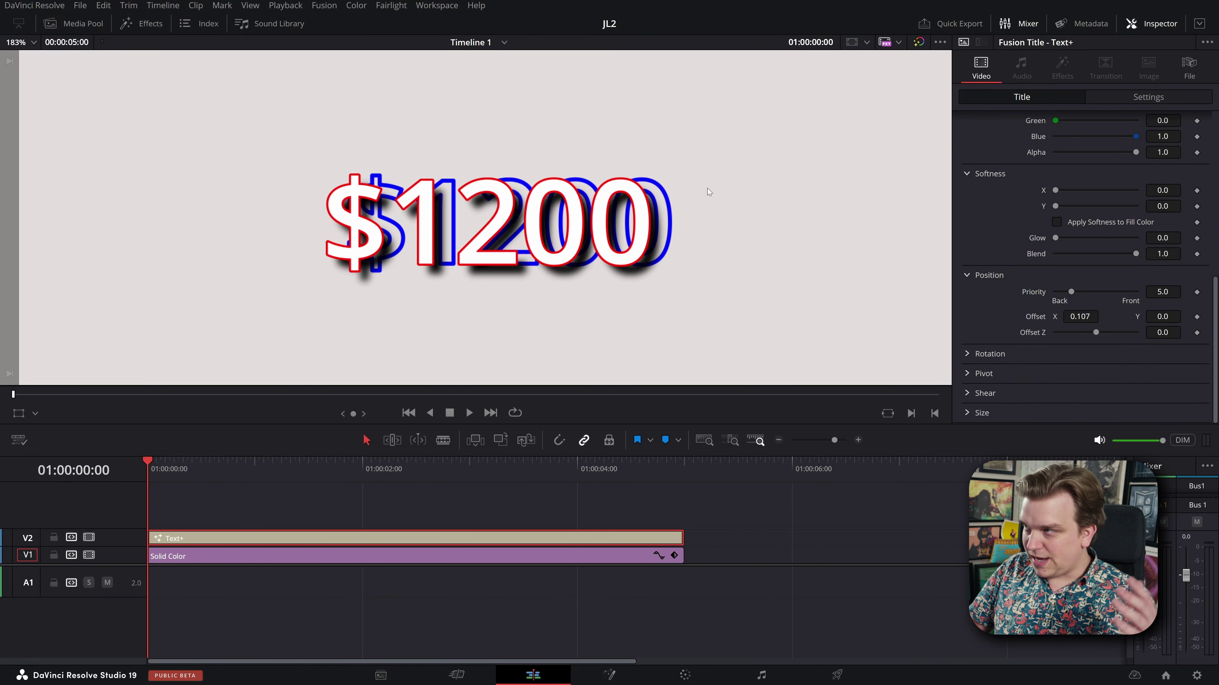
- Set the Blue Border element's outline thickness to 0.1
{"action": "scroll", "coordinate": [1170, 278], "scroll_direction": "up", "scroll_amount": 10}
{"action": "scroll", "coordinate": [1169, 278], "scroll_direction": "down", "scroll_amount": 8}
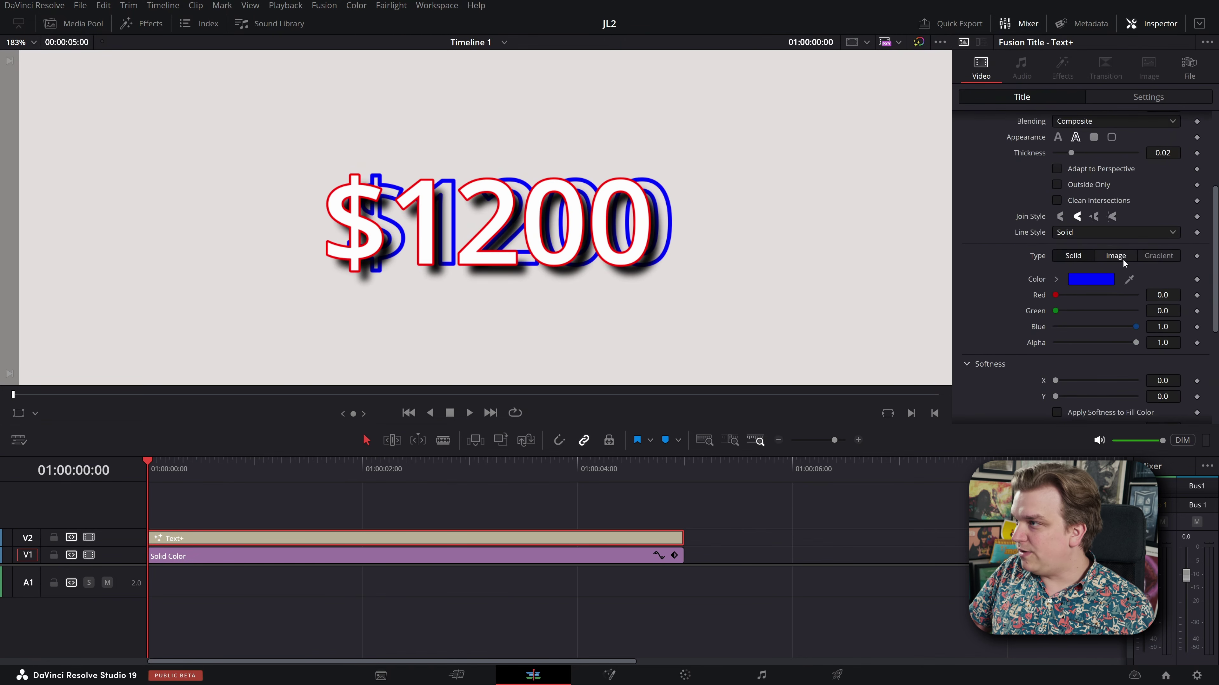
{"action": "scroll", "coordinate": [1169, 277], "scroll_direction": "up", "scroll_amount": 2}
{"action": "left_click_drag", "start_coordinate": [1071, 191], "coordinate": [1167, 198]}
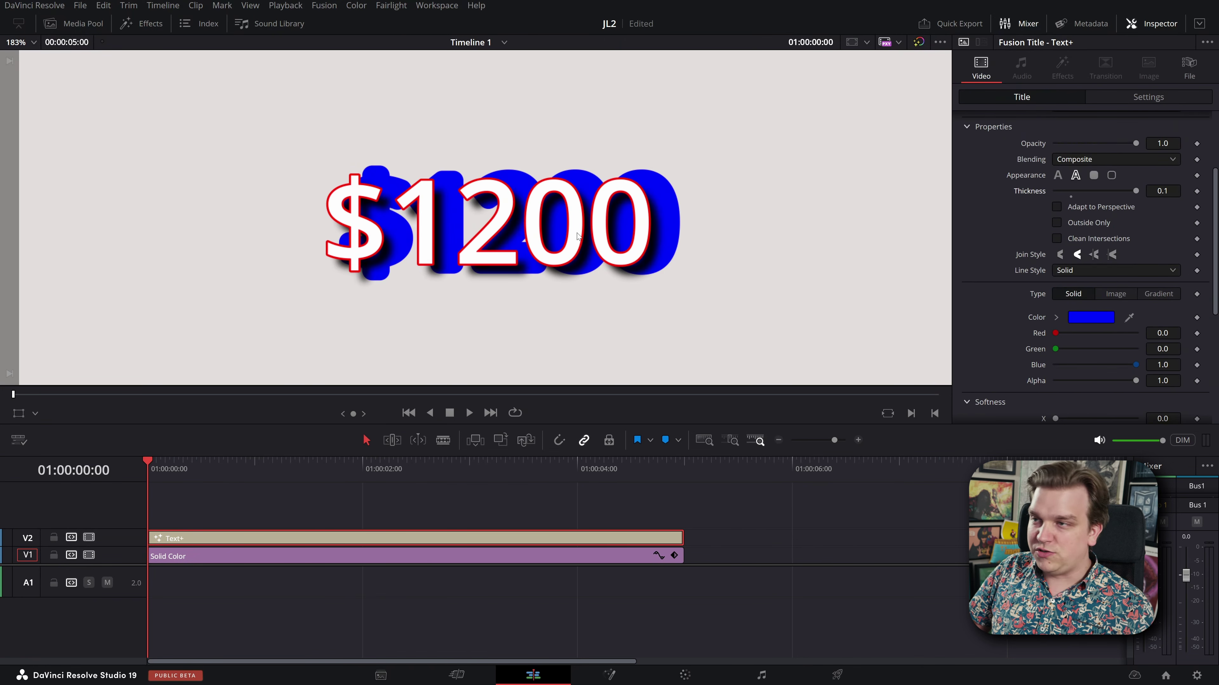
{"action": "left_click_drag", "start_coordinate": [577, 236], "coordinate": [684, 216]}
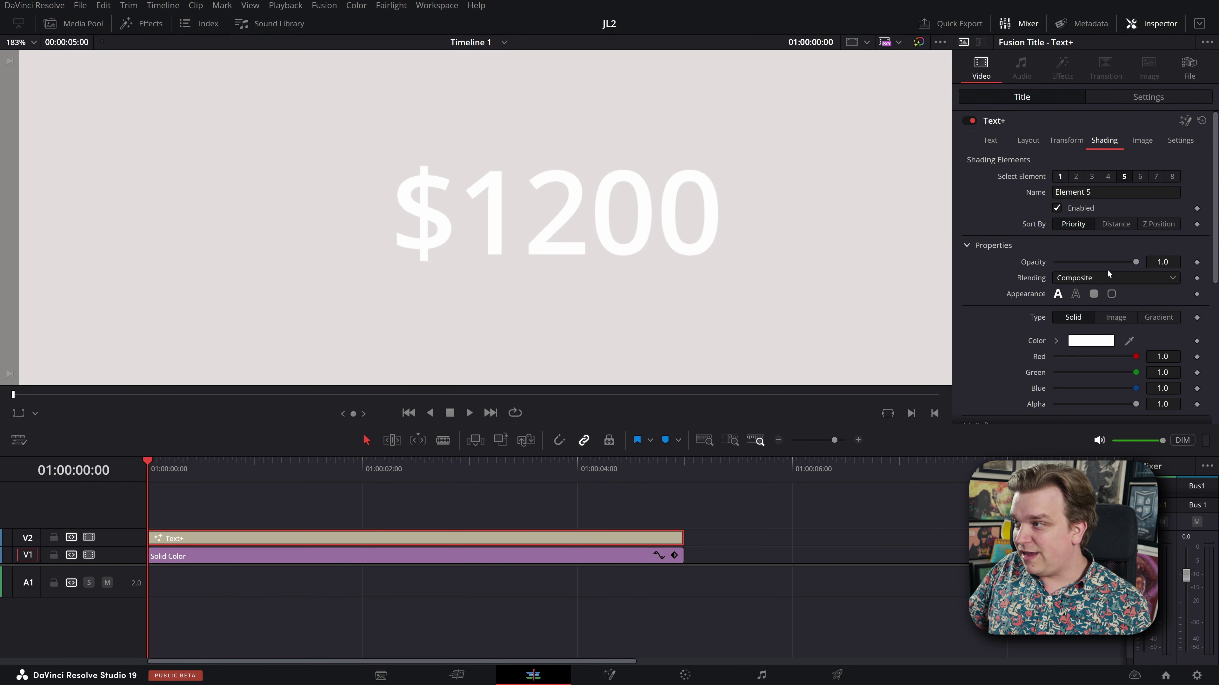
{"action": "scroll", "coordinate": [1107, 275], "scroll_direction": "down", "scroll_amount": 4}
{"action": "left_click_drag", "start_coordinate": [1080, 416], "coordinate": [1105, 416]}
{"action": "key", "text": "ctrl+z"}
{"action": "scroll", "coordinate": [1044, 212], "scroll_direction": "up", "scroll_amount": 4}
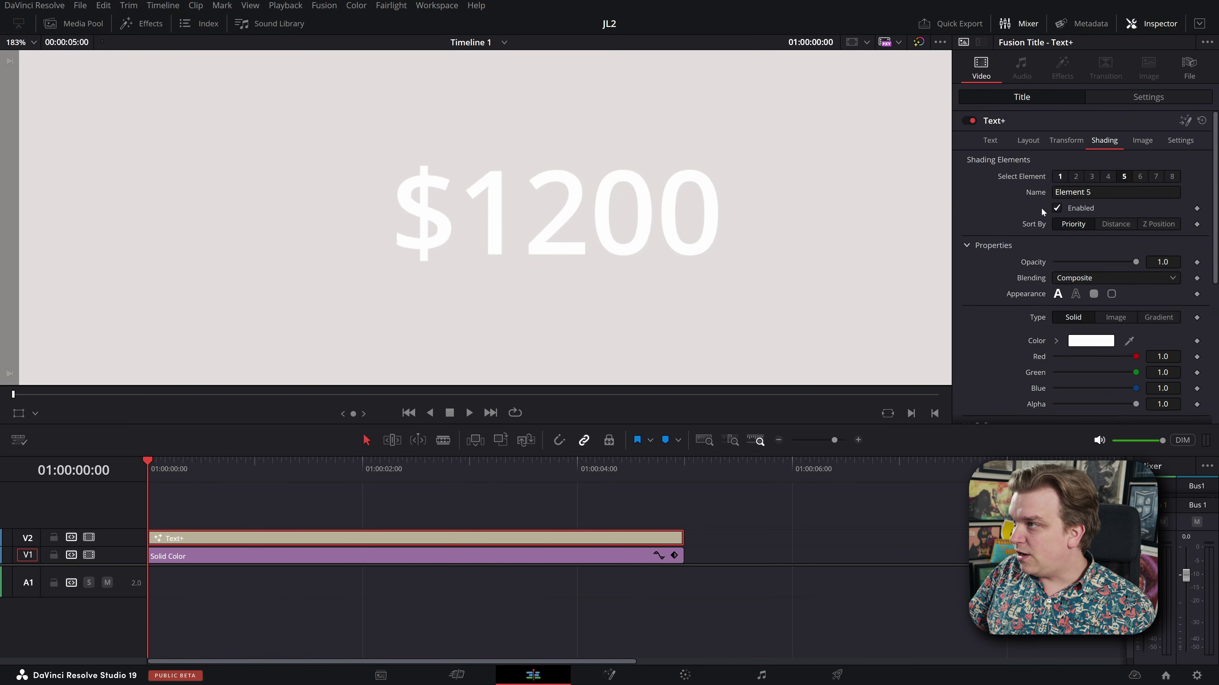
- Change the White Solid Fill element's colour to yellow, #ffe83c
{"action": "left_click", "coordinate": [1059, 177]}
{"action": "left_click", "coordinate": [1091, 341]}
{"action": "left_click_drag", "start_coordinate": [711, 269], "coordinate": [713, 258]}
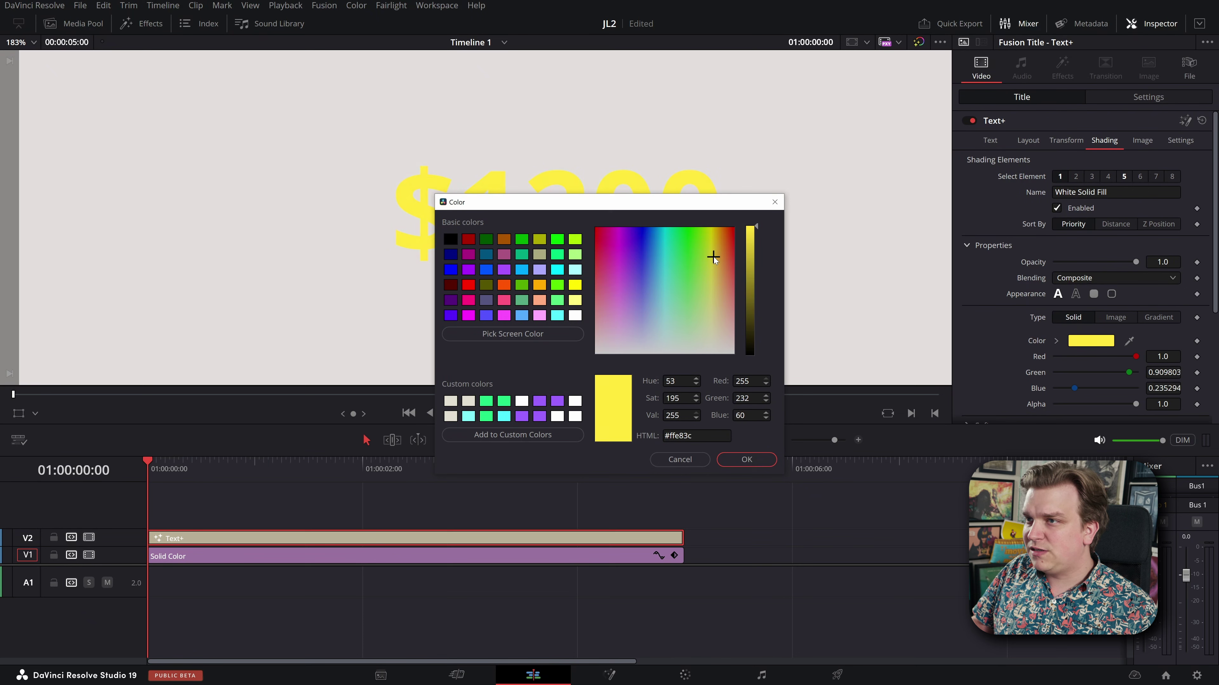
{"action": "left_click", "coordinate": [746, 459]}
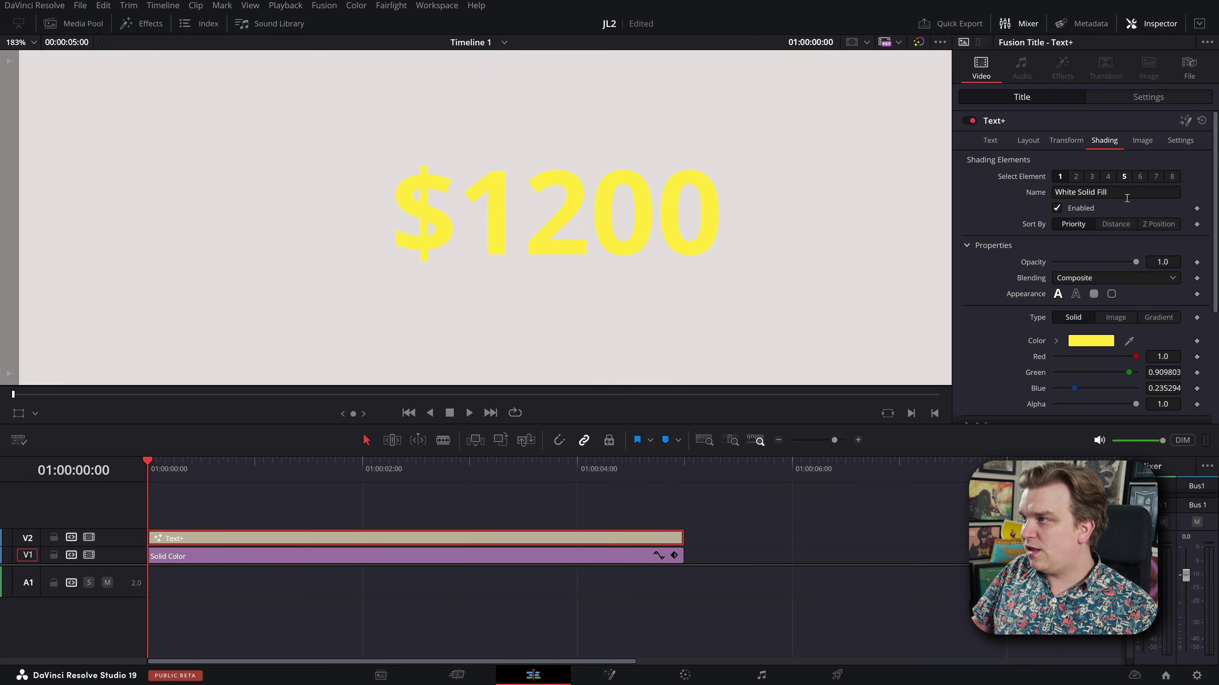
- Set shading element 5's position offset Y to -0.02 and colour it dark red
{"action": "left_click", "coordinate": [1124, 176]}
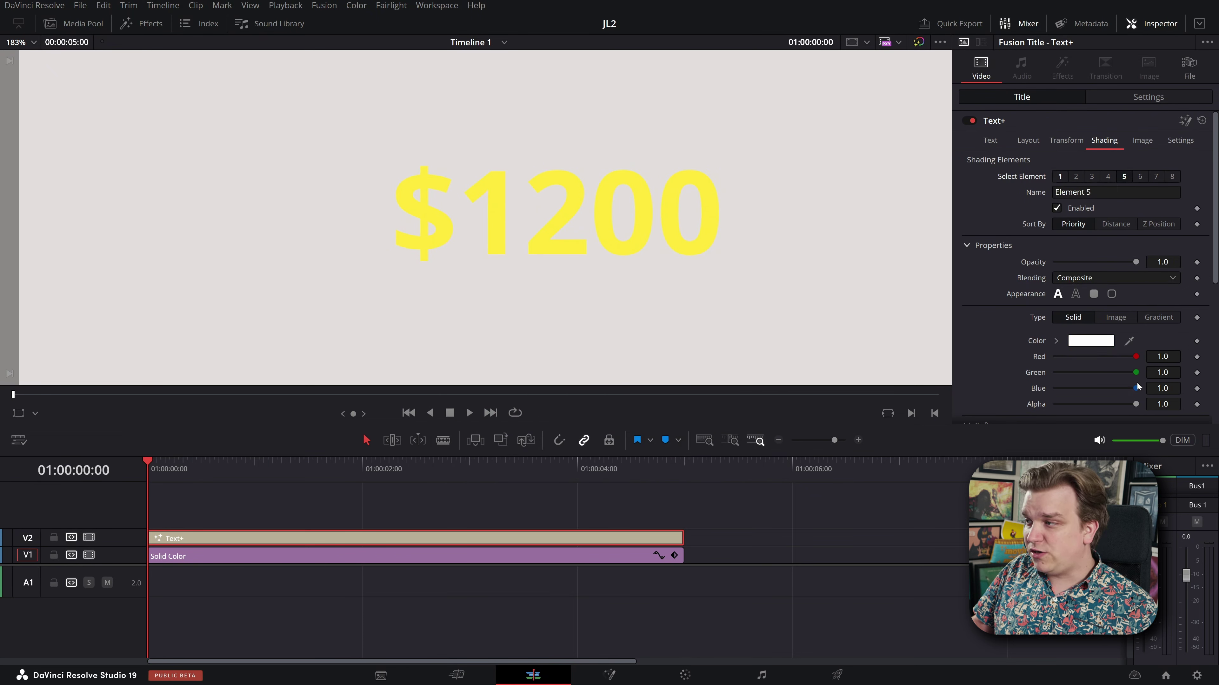
{"action": "scroll", "coordinate": [1122, 327], "scroll_direction": "down", "scroll_amount": 6}
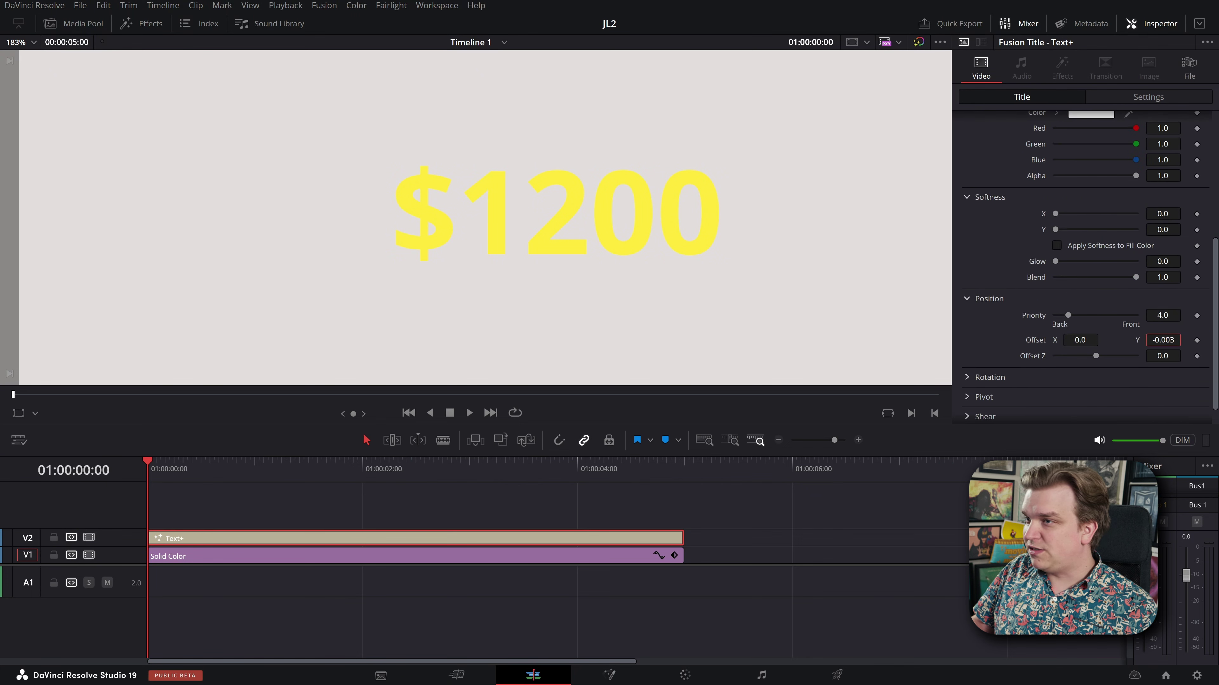
{"action": "scroll", "coordinate": [1084, 264], "scroll_direction": "up", "scroll_amount": 6}
{"action": "left_click", "coordinate": [1090, 340]}
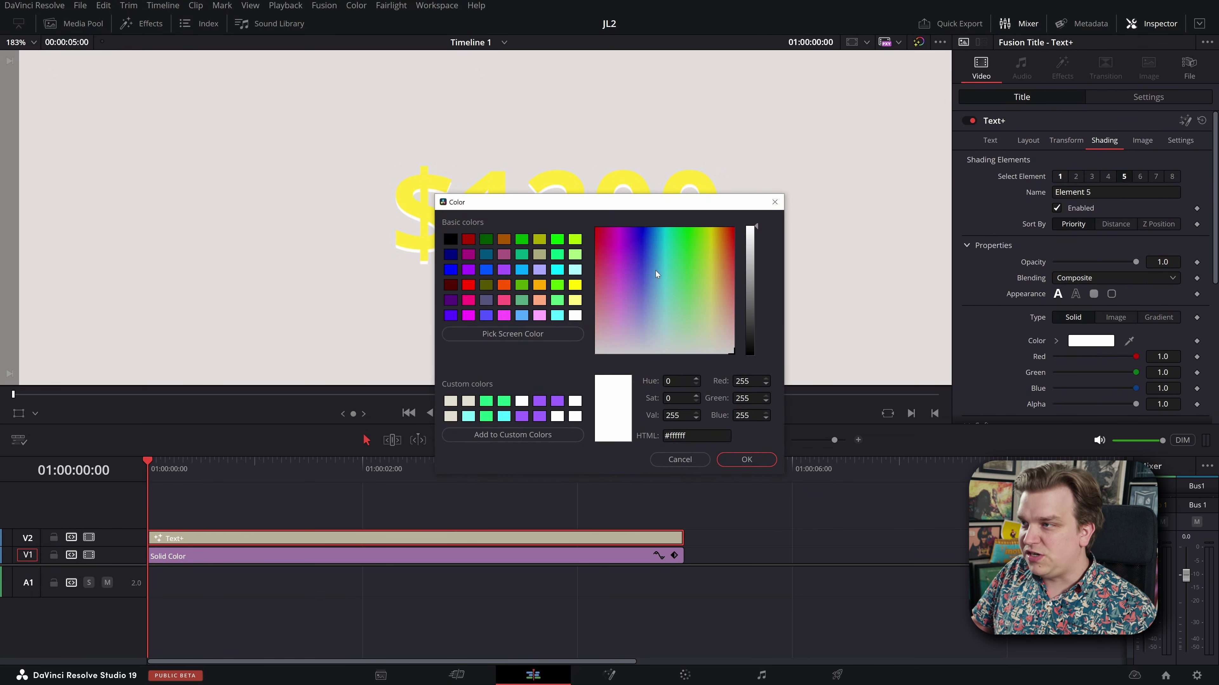
{"action": "left_click_drag", "start_coordinate": [719, 256], "coordinate": [728, 236]}
{"action": "left_click", "coordinate": [753, 270]}
{"action": "left_click", "coordinate": [726, 263]}
{"action": "left_click", "coordinate": [746, 460]}
- Set the dark red element 5's position offset X to 0.019 to form a hard drop shadow
{"action": "scroll", "coordinate": [1084, 312], "scroll_direction": "down", "scroll_amount": 10}
{"action": "left_click_drag", "start_coordinate": [1080, 317], "coordinate": [1090, 316]}
{"action": "scroll", "coordinate": [484, 221], "scroll_direction": "up", "scroll_amount": 3}
{"action": "left_click_drag", "start_coordinate": [537, 183], "coordinate": [547, 169]}
{"action": "scroll", "coordinate": [649, 249], "scroll_direction": "up", "scroll_amount": 2}
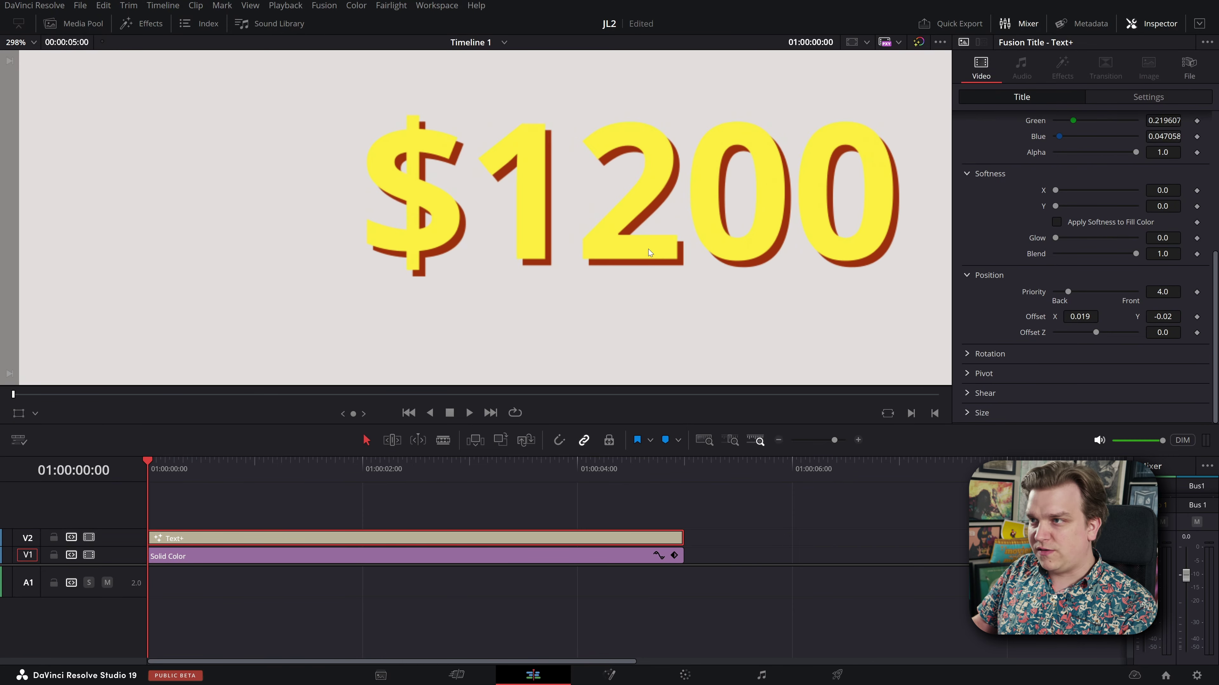
{"action": "scroll", "coordinate": [643, 250], "scroll_direction": "down", "scroll_amount": 3}
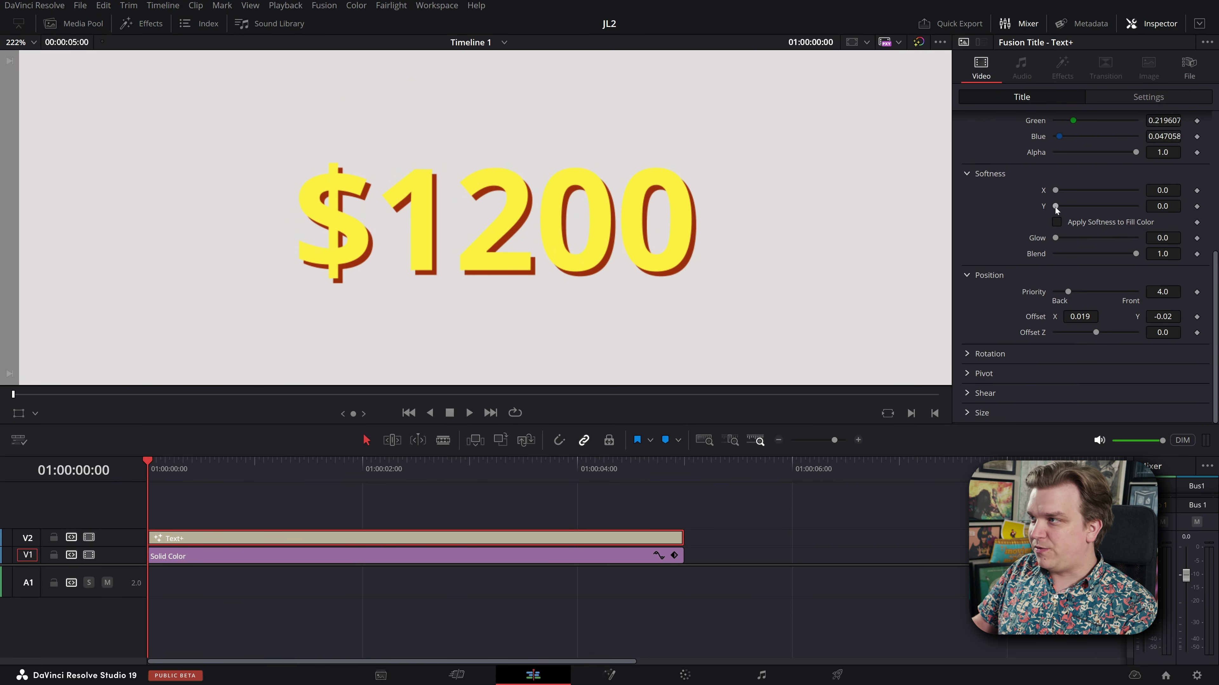
- Try adding the letter d to the $1200 title text and remove it again
{"action": "scroll", "coordinate": [1055, 207], "scroll_direction": "up", "scroll_amount": 8}
{"action": "left_click", "coordinate": [991, 140]}
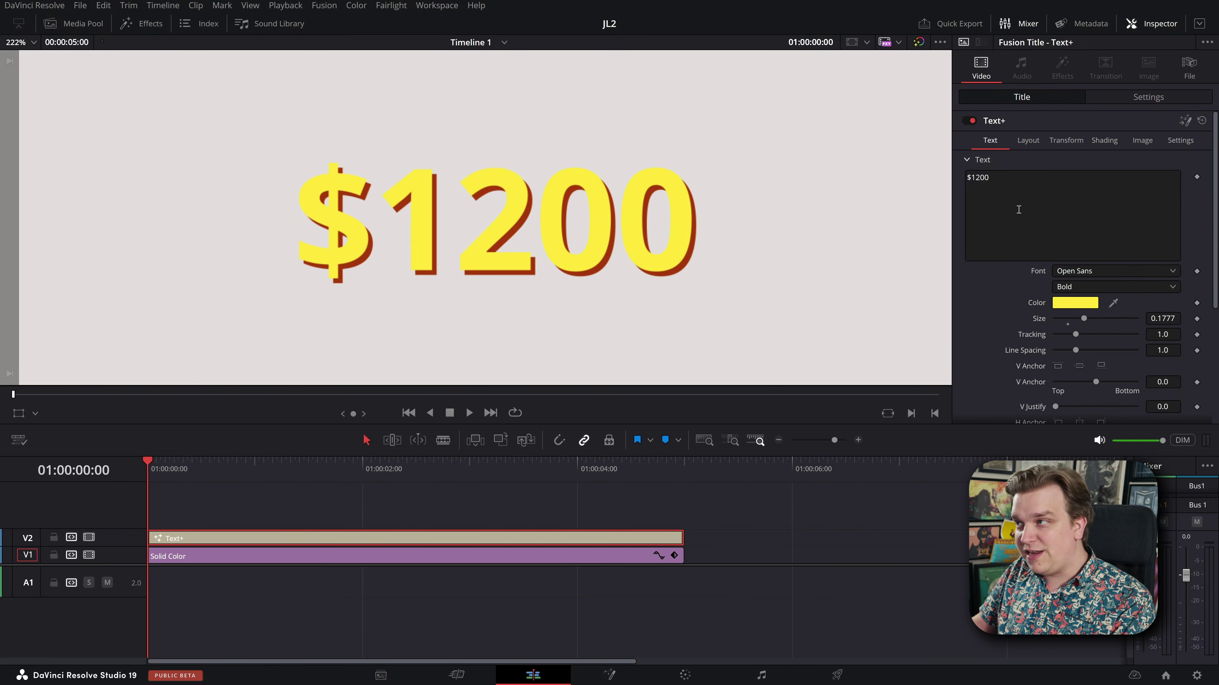
{"action": "left_click", "coordinate": [1018, 209]}
{"action": "type", "text": "d"}
{"action": "key", "text": "BackSpace"}
{"action": "scroll", "coordinate": [602, 203], "scroll_direction": "down", "scroll_amount": 6}
{"action": "scroll", "coordinate": [602, 203], "scroll_direction": "up", "scroll_amount": 5}
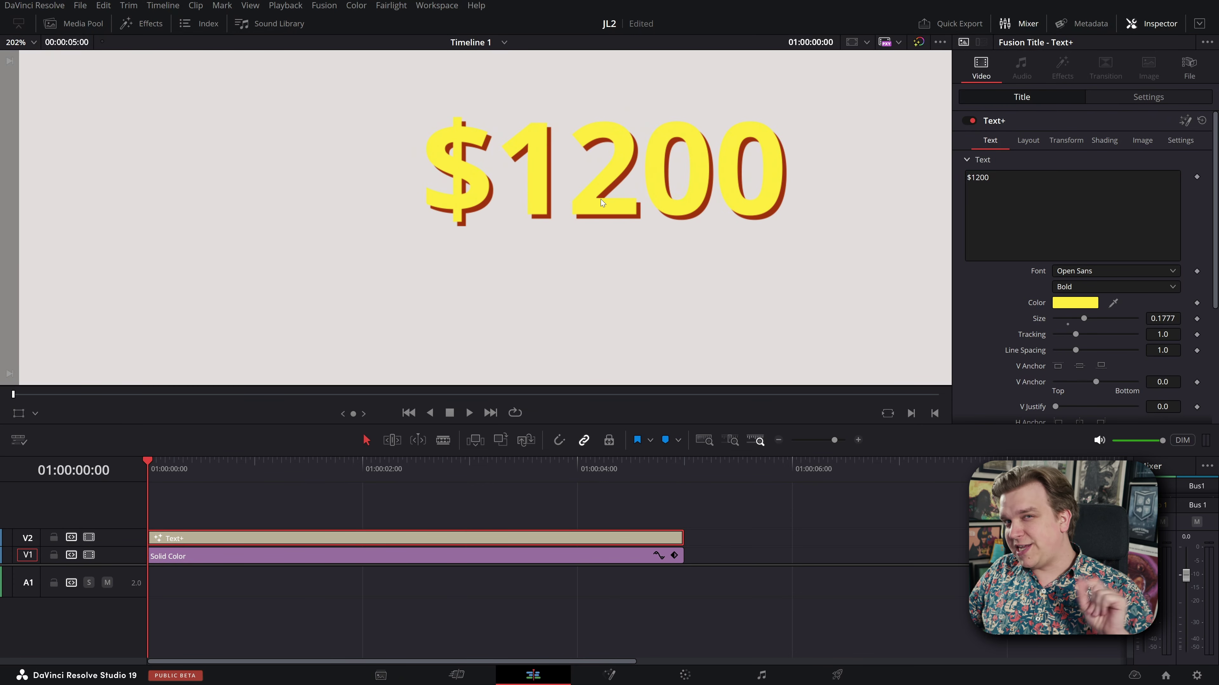
- Enable shading element 6 as a red filled border and set its Extend Vertical to -2.06
{"action": "left_click", "coordinate": [1104, 141]}
{"action": "left_click", "coordinate": [1139, 176]}
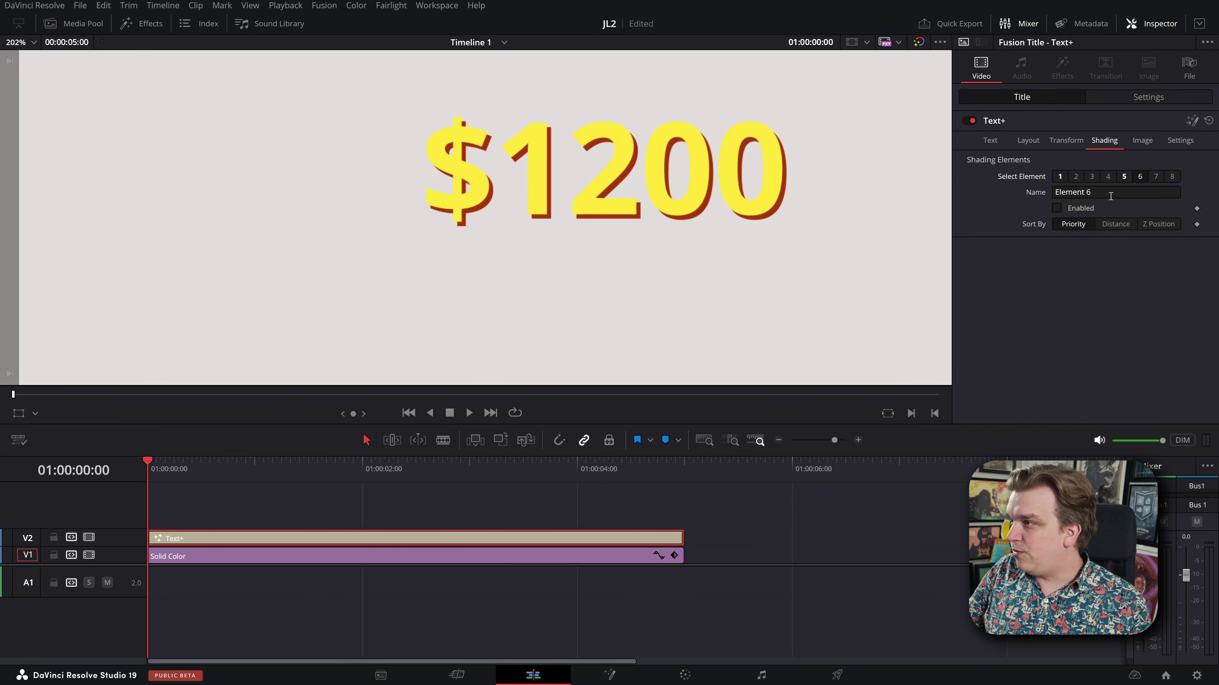
{"action": "left_click", "coordinate": [1056, 207]}
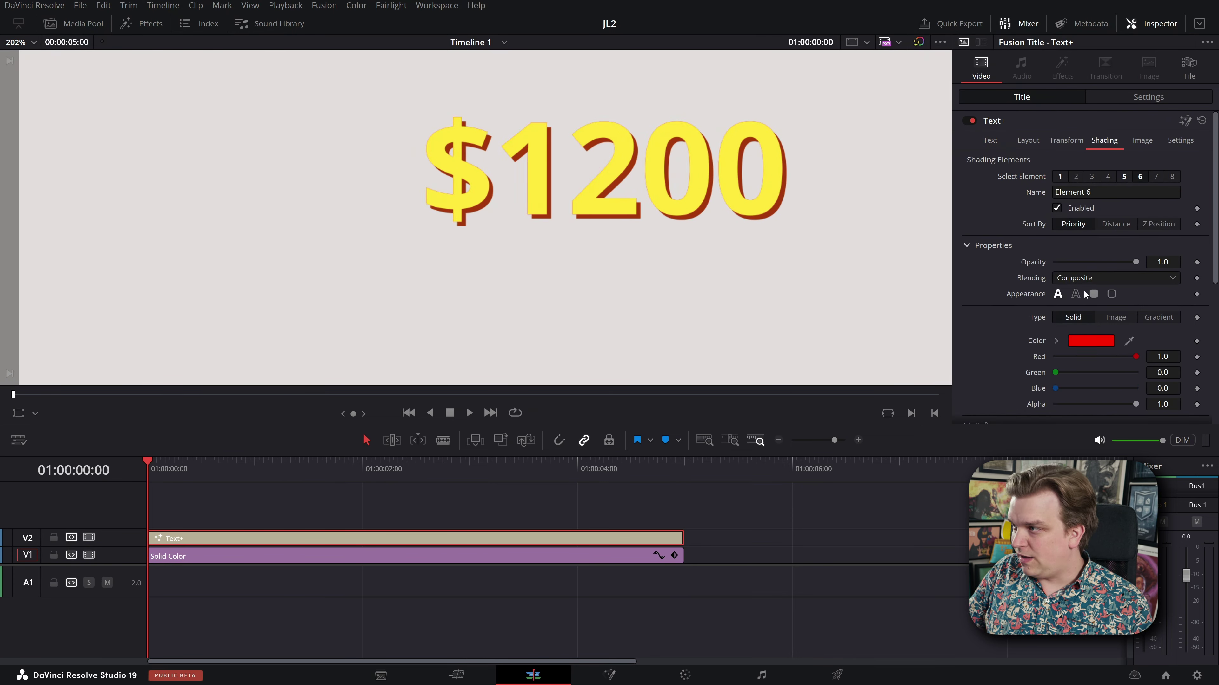
{"action": "left_click", "coordinate": [1094, 294]}
{"action": "left_click_drag", "start_coordinate": [1095, 341], "coordinate": [1073, 344]}
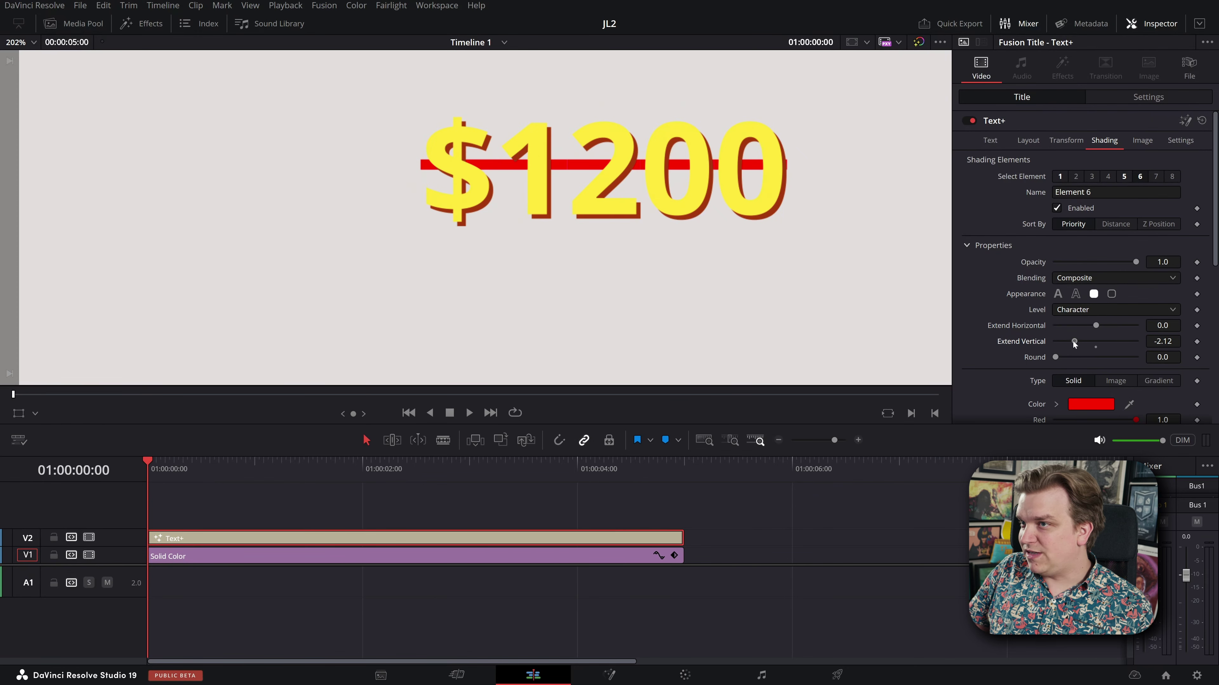
- Bring element 6 in front of the text with priority 11.61 and tilt it slightly with its rotation
{"action": "scroll", "coordinate": [1103, 325], "scroll_direction": "down", "scroll_amount": 6}
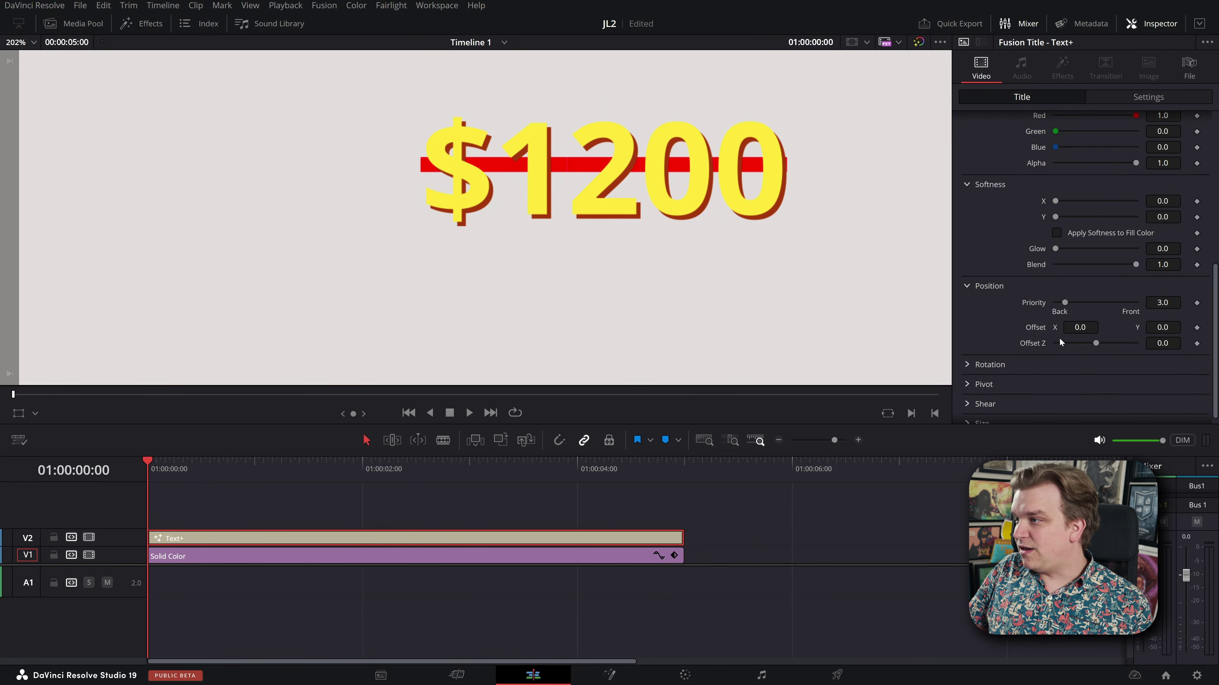
{"action": "left_click_drag", "start_coordinate": [1063, 303], "coordinate": [1091, 305]}
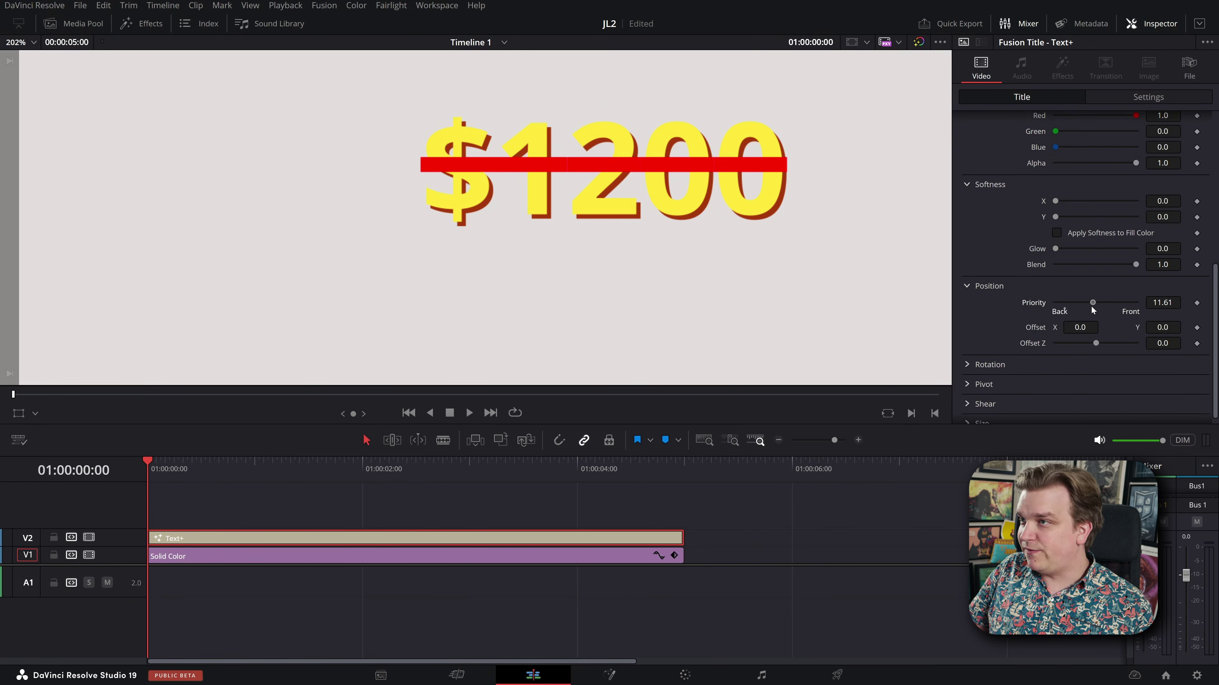
{"action": "left_click", "coordinate": [989, 365]}
{"action": "scroll", "coordinate": [1086, 356], "scroll_direction": "down", "scroll_amount": 2}
{"action": "left_click_drag", "start_coordinate": [1096, 355], "coordinate": [1099, 355]}
- Switch element 6's level to Text and readjust its vertical extent and Y offset into a thin strikethrough bar
{"action": "scroll", "coordinate": [1084, 227], "scroll_direction": "up", "scroll_amount": 8}
{"action": "left_click", "coordinate": [1073, 234]}
{"action": "left_click", "coordinate": [1068, 247]}
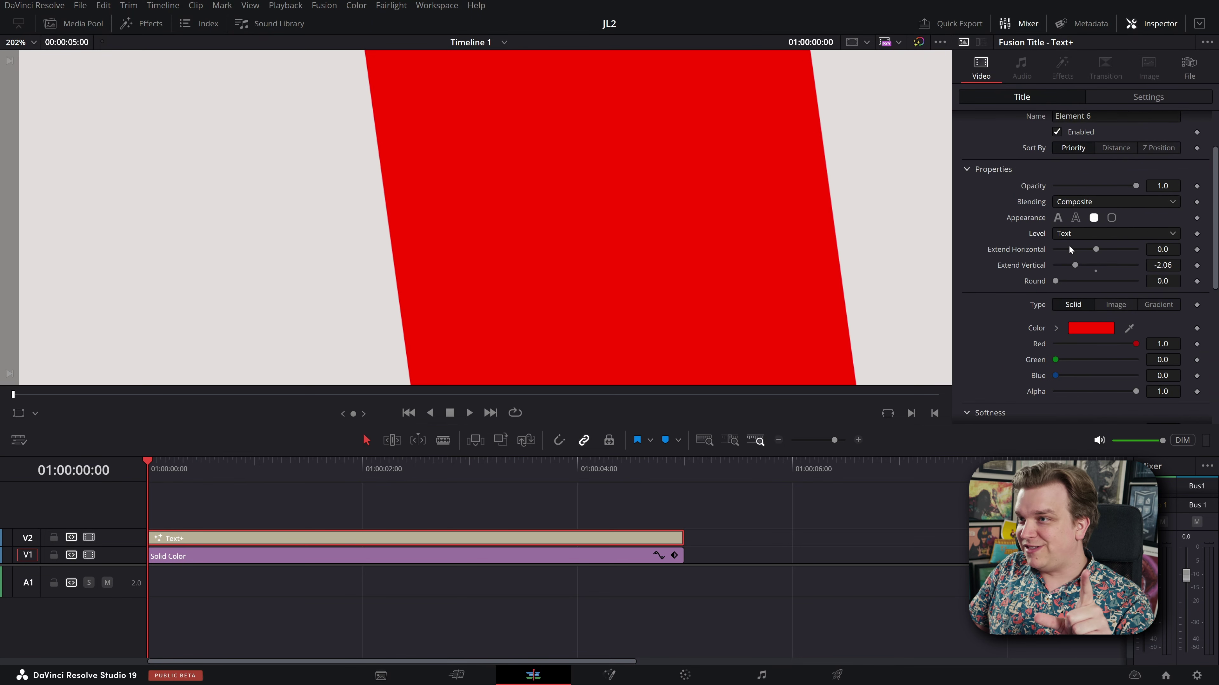
{"action": "scroll", "coordinate": [1013, 272], "scroll_direction": "up", "scroll_amount": 2}
{"action": "left_click_drag", "start_coordinate": [1075, 302], "coordinate": [1090, 304]}
{"action": "left_click_drag", "start_coordinate": [787, 268], "coordinate": [752, 274]}
{"action": "scroll", "coordinate": [1137, 317], "scroll_direction": "down", "scroll_amount": 8}
{"action": "left_click_drag", "start_coordinate": [1162, 327], "coordinate": [1173, 327]}
- Extend the title text to $1200ddg to test the strikethrough on longer text
{"action": "scroll", "coordinate": [1104, 288], "scroll_direction": "up", "scroll_amount": 15}
{"action": "left_click", "coordinate": [990, 140]}
{"action": "left_click", "coordinate": [1046, 233]}
{"action": "type", "text": "ddg"}
{"action": "left_click", "coordinate": [436, 496]}
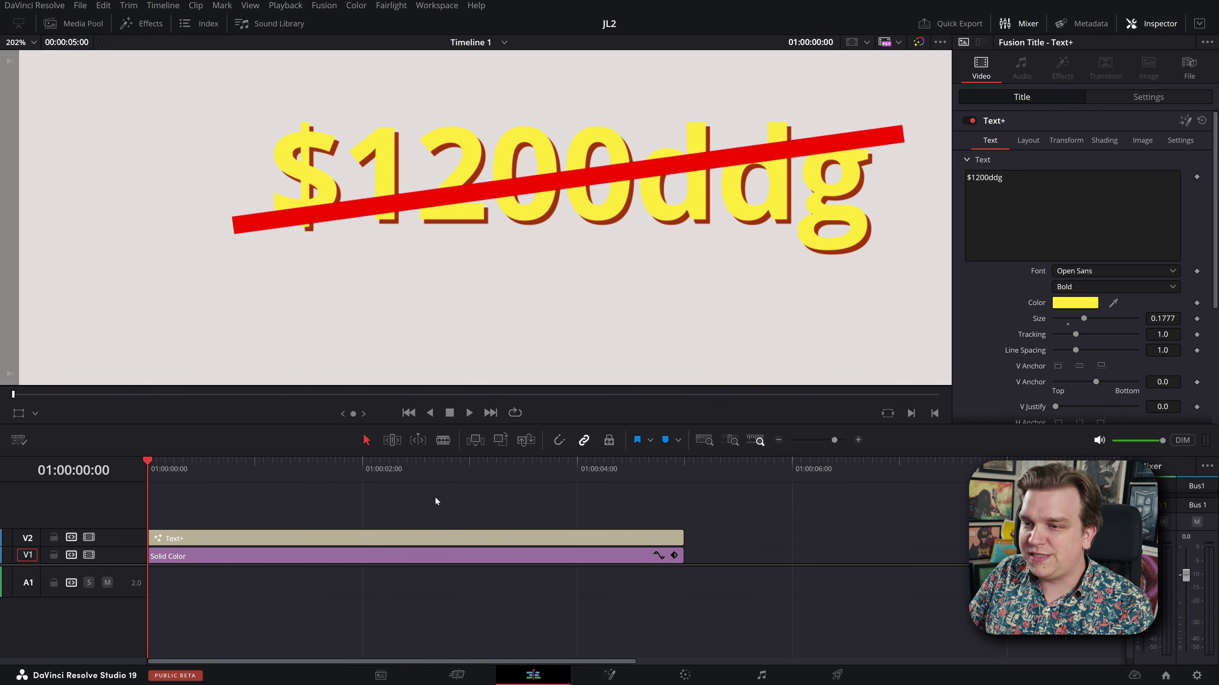
- Extend the Solid Color clip to a duration of 00:00:09:23 and move the playhead to 01:00:05:17
{"action": "scroll", "coordinate": [375, 519], "scroll_direction": "down", "scroll_amount": 2}
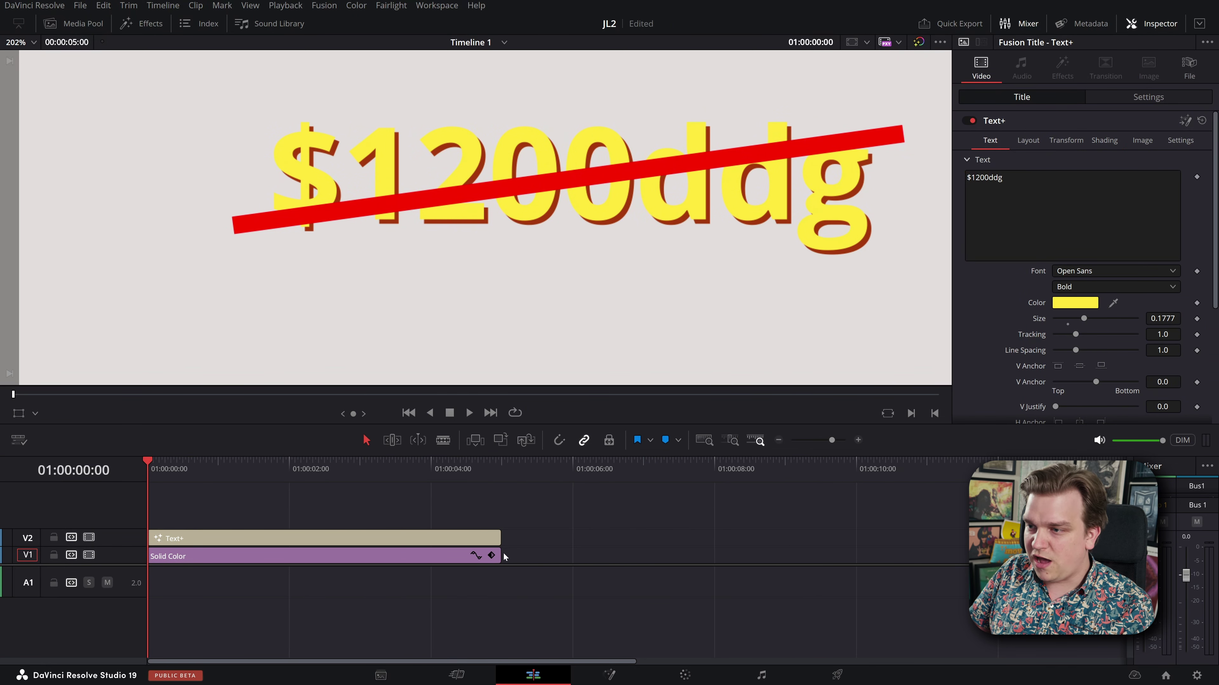
{"action": "left_click_drag", "start_coordinate": [501, 556], "coordinate": [852, 555]}
{"action": "left_click", "coordinate": [531, 462]}
{"action": "left_click_drag", "start_coordinate": [533, 459], "coordinate": [551, 460]}
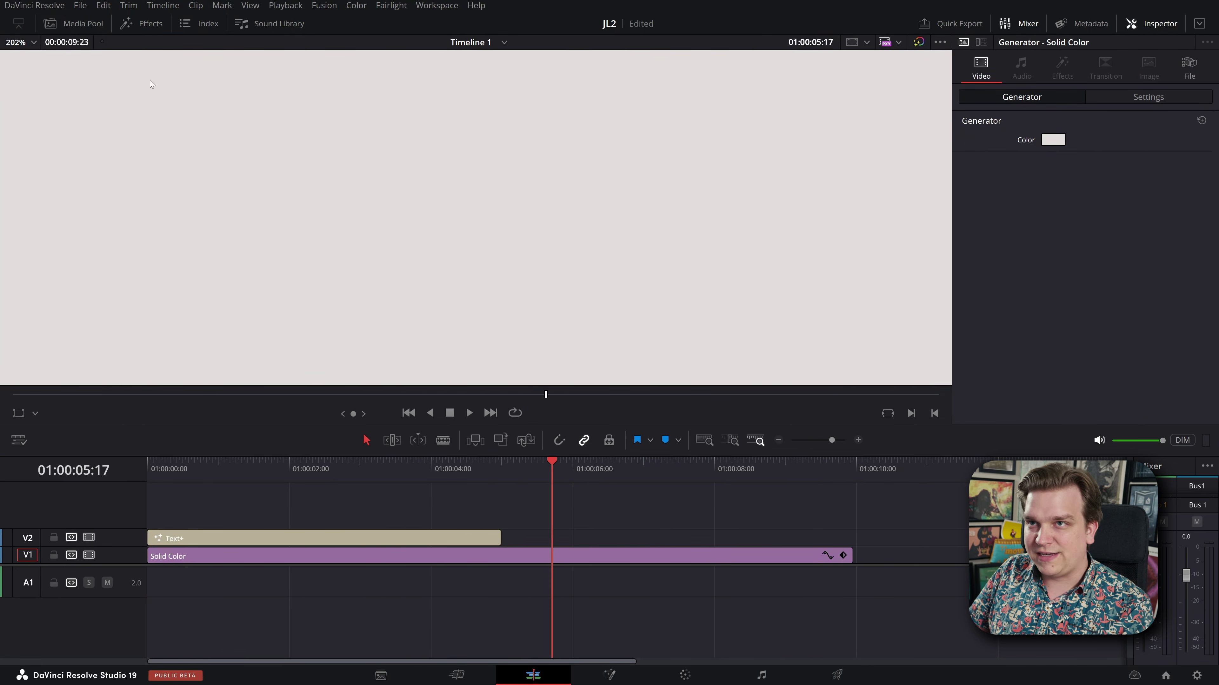
- Add a second Text+ title on track V2 after the first one, above the extended Solid Color clip
{"action": "left_click", "coordinate": [141, 23]}
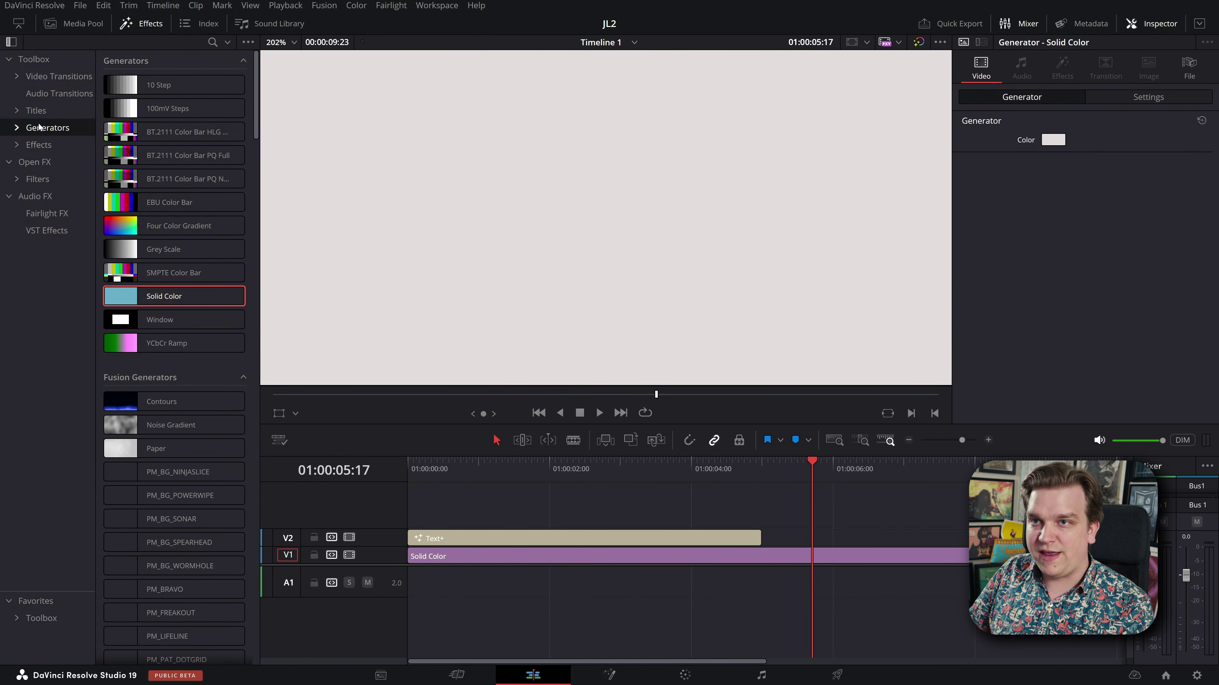
{"action": "left_click", "coordinate": [36, 110]}
{"action": "left_click_drag", "start_coordinate": [173, 202], "coordinate": [786, 539]}
{"action": "scroll", "coordinate": [746, 207], "scroll_direction": "down", "scroll_amount": 3}
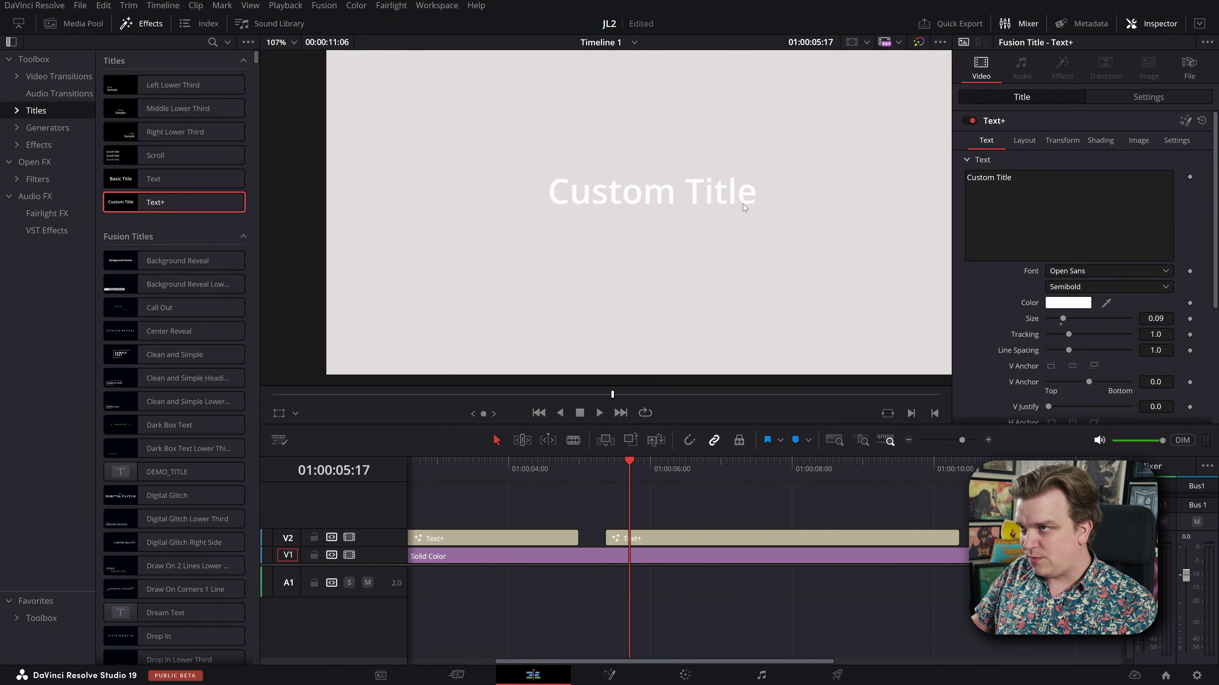
- Replace the new title's text with Australia
{"action": "left_click_drag", "start_coordinate": [670, 211], "coordinate": [642, 211]}
{"action": "left_click_drag", "start_coordinate": [1015, 178], "coordinate": [841, 123]}
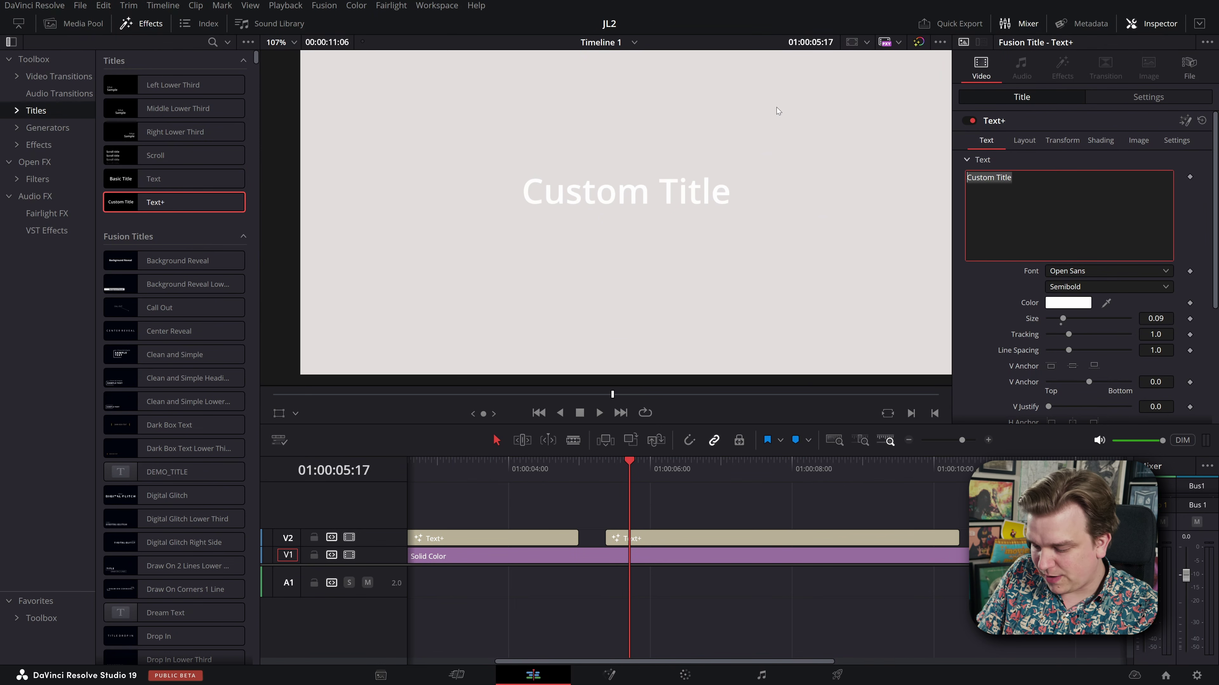
{"action": "type", "text": "Australia"}
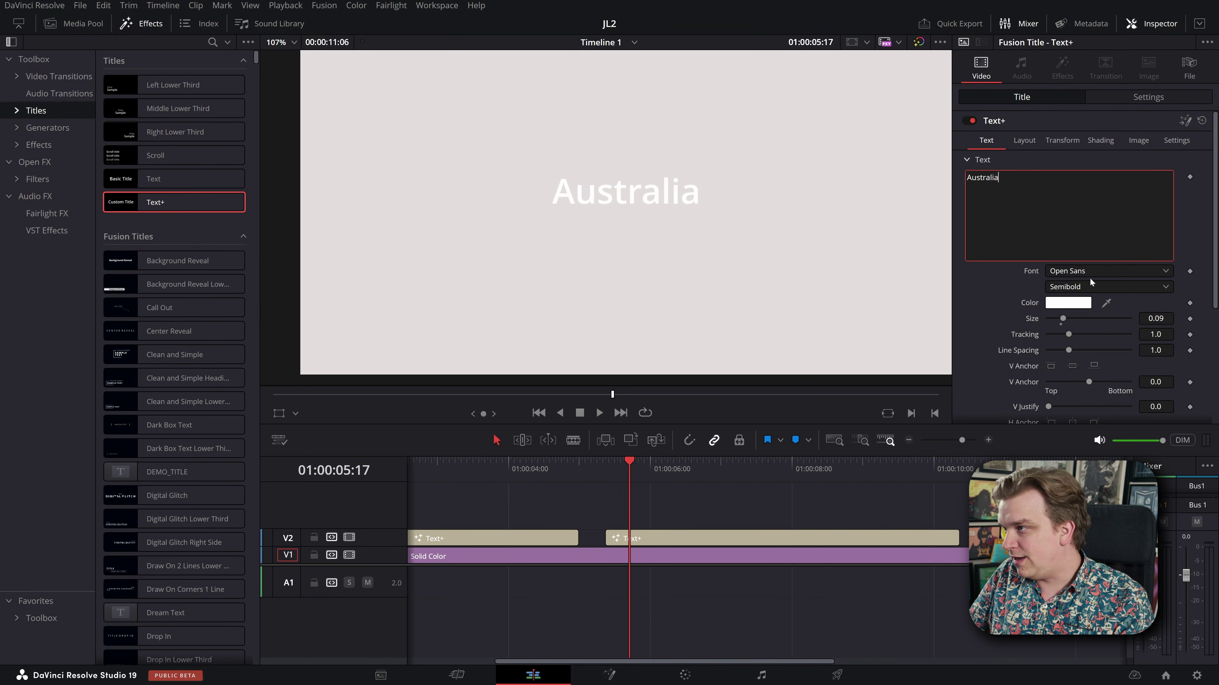
- Make the Australia title Bold at size 0.252 and save the project
{"action": "left_click", "coordinate": [1072, 288]}
{"action": "left_click", "coordinate": [1071, 345]}
{"action": "left_click_drag", "start_coordinate": [1066, 321], "coordinate": [1090, 321]}
{"action": "key", "text": "ctrl+s"}
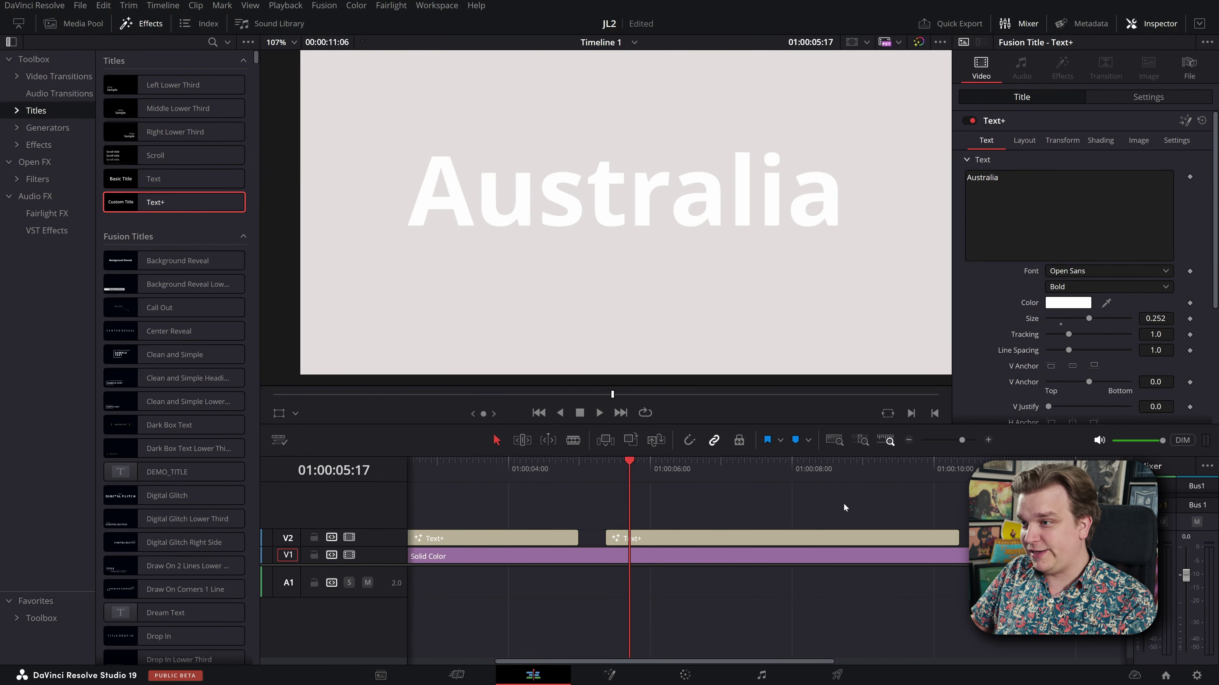
- Change the Australia title's fill colour to a deep blue
{"action": "left_click", "coordinate": [1068, 303]}
{"action": "left_click_drag", "start_coordinate": [639, 238], "coordinate": [645, 233]}
{"action": "left_click", "coordinate": [751, 254]}
{"action": "left_click", "coordinate": [746, 460]}
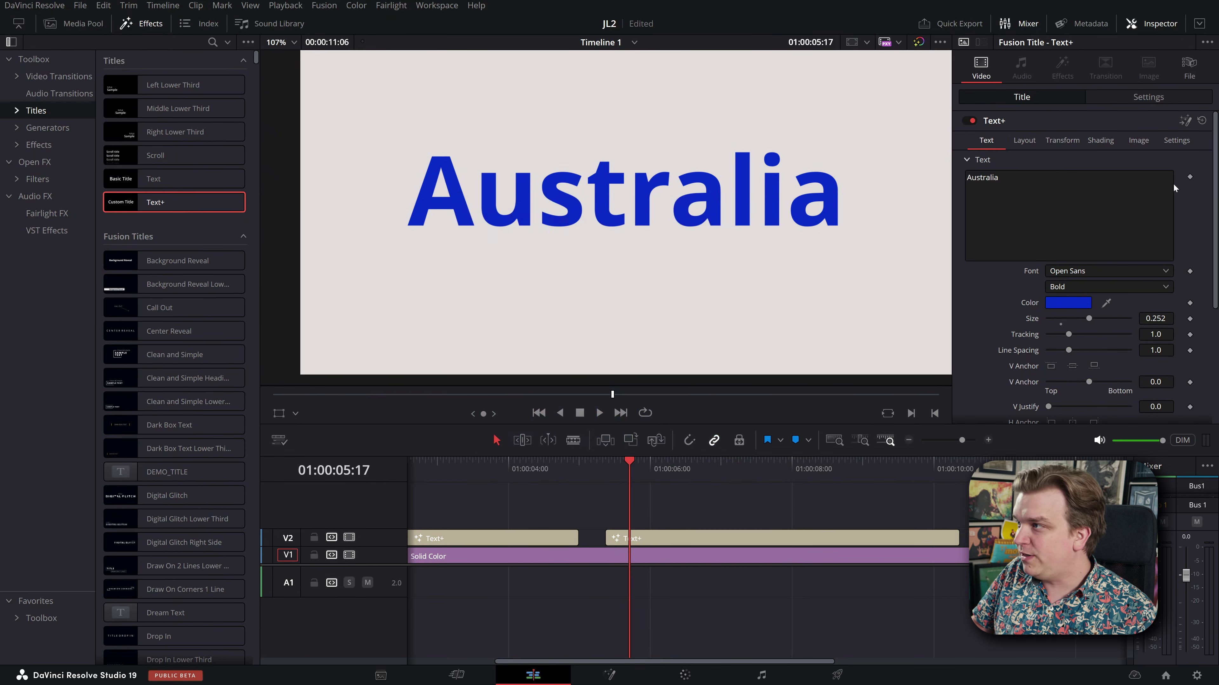
- Enable shading elements for a white outline and a black shadow on the Australia title
{"action": "left_click", "coordinate": [1104, 140]}
{"action": "left_click", "coordinate": [1056, 209]}
{"action": "left_click", "coordinate": [1056, 208]}
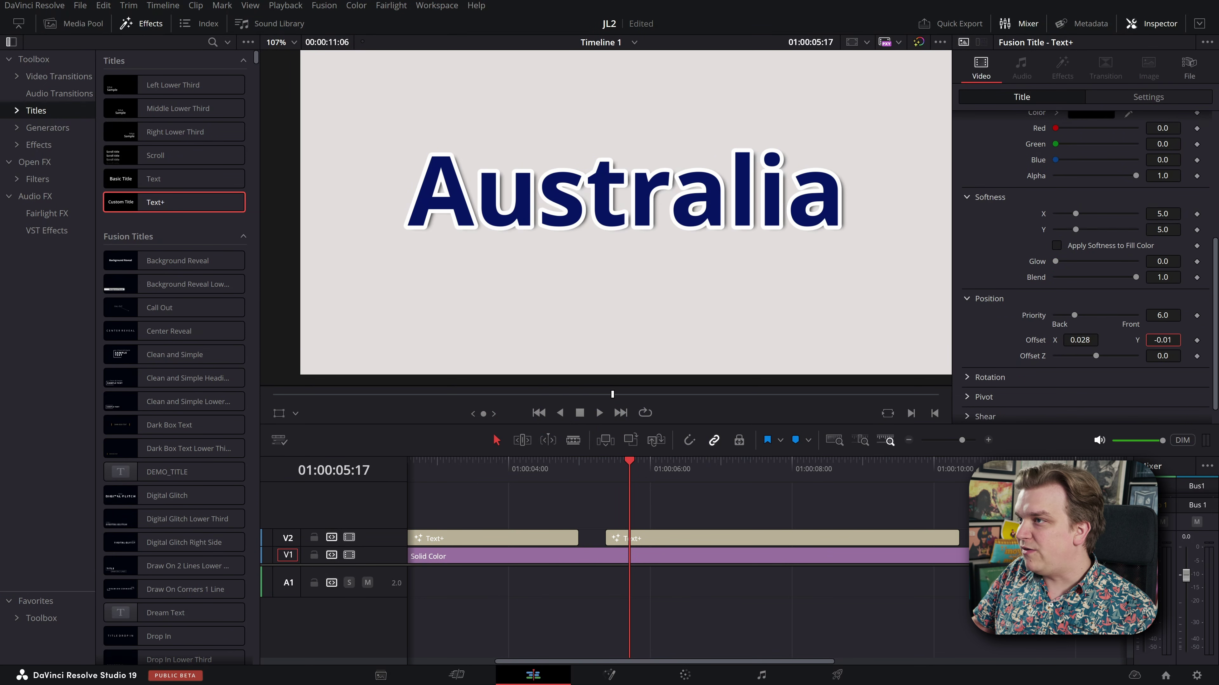
- Set the black shadow's offset Y to -0.013 and its softness to X 11.02 and Y 10.87
{"action": "left_click_drag", "start_coordinate": [1163, 340], "coordinate": [1161, 341]}
{"action": "scroll", "coordinate": [1151, 332], "scroll_direction": "up", "scroll_amount": 1}
{"action": "left_click_drag", "start_coordinate": [1075, 252], "coordinate": [1099, 267]}
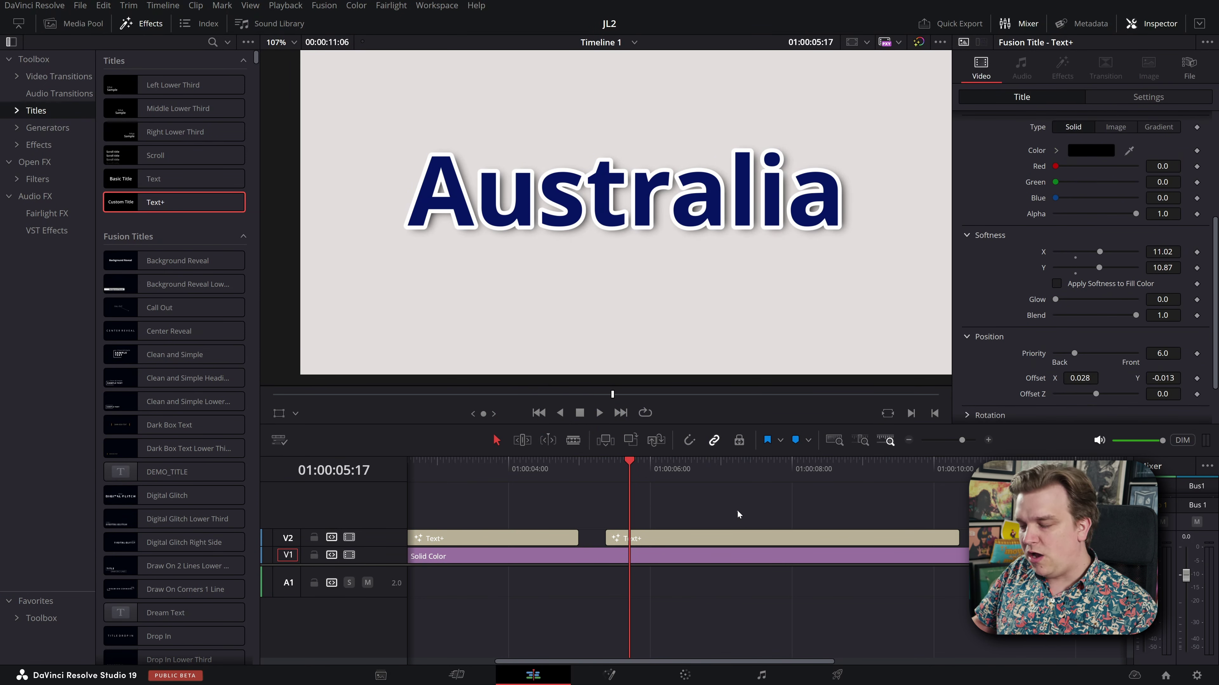
- Try rotating the whole Australia title's layout to -45.7 about X and undo it
{"action": "scroll", "coordinate": [1080, 240], "scroll_direction": "up", "scroll_amount": 10}
{"action": "left_click", "coordinate": [1028, 140]}
{"action": "left_click_drag", "start_coordinate": [1163, 294], "coordinate": [1154, 294]}
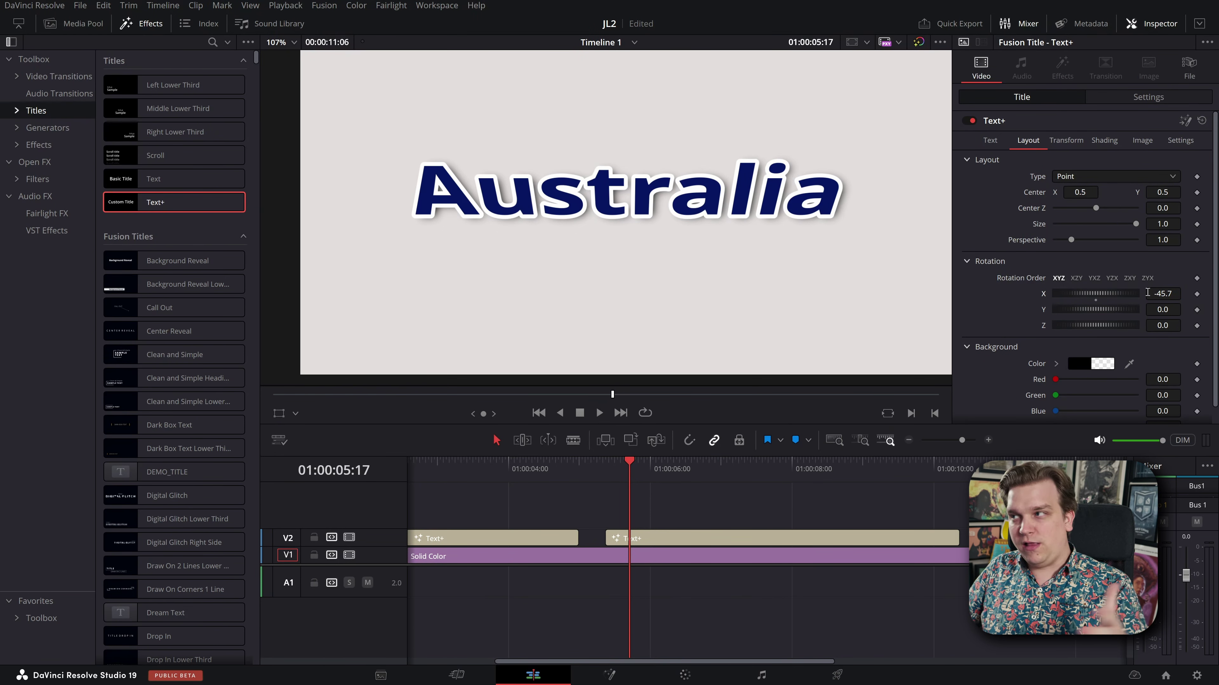
{"action": "key", "text": "ctrl+z"}
- Try changing the pivot Y of the title's character transform and undo it
{"action": "left_click", "coordinate": [1066, 140]}
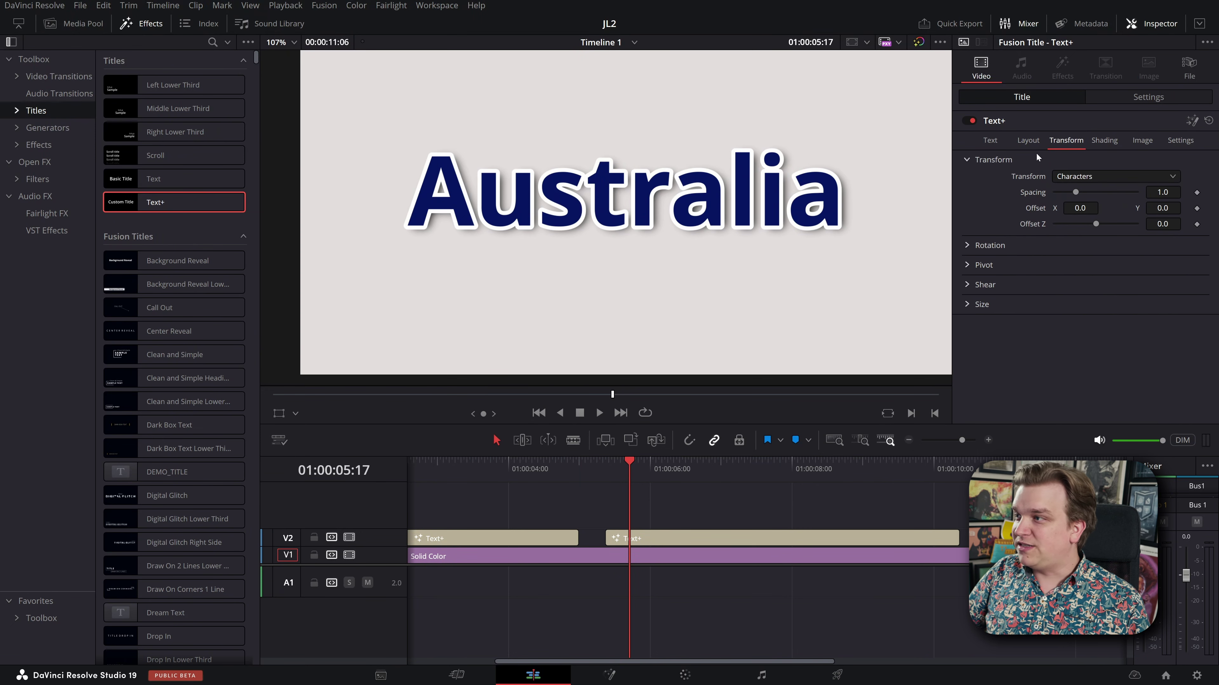
{"action": "left_click", "coordinate": [967, 265]}
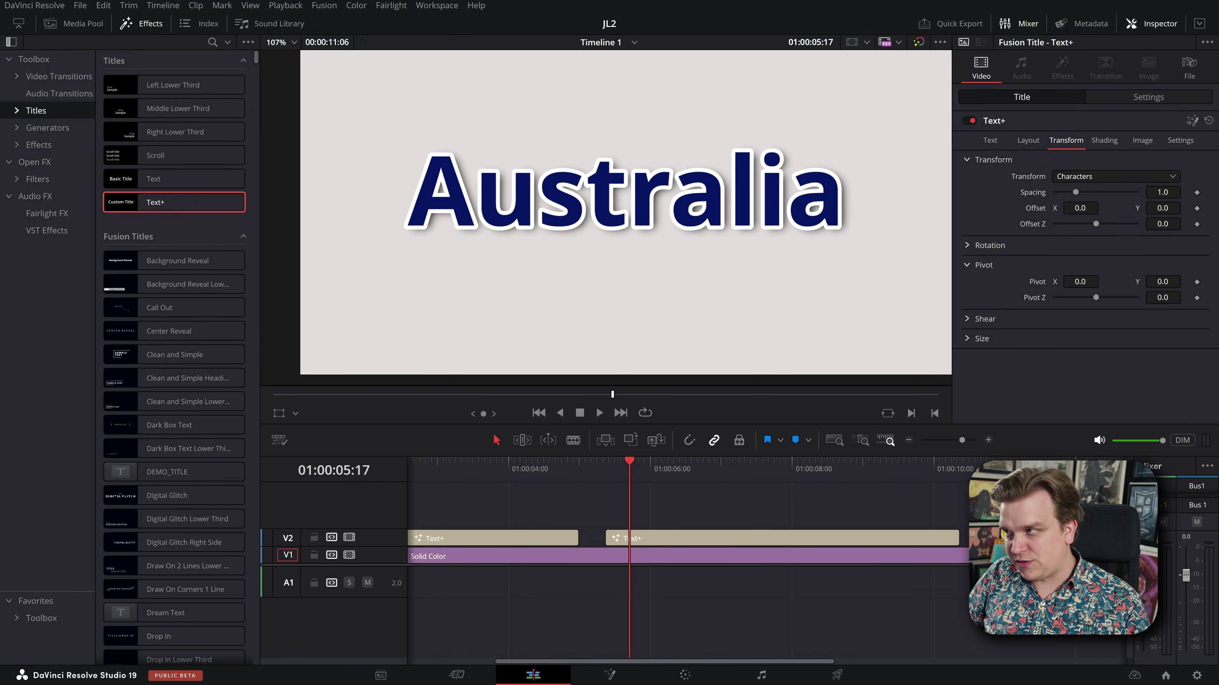
{"action": "left_click_drag", "start_coordinate": [1166, 281], "coordinate": [1146, 354]}
{"action": "key", "text": "ctrl+z"}
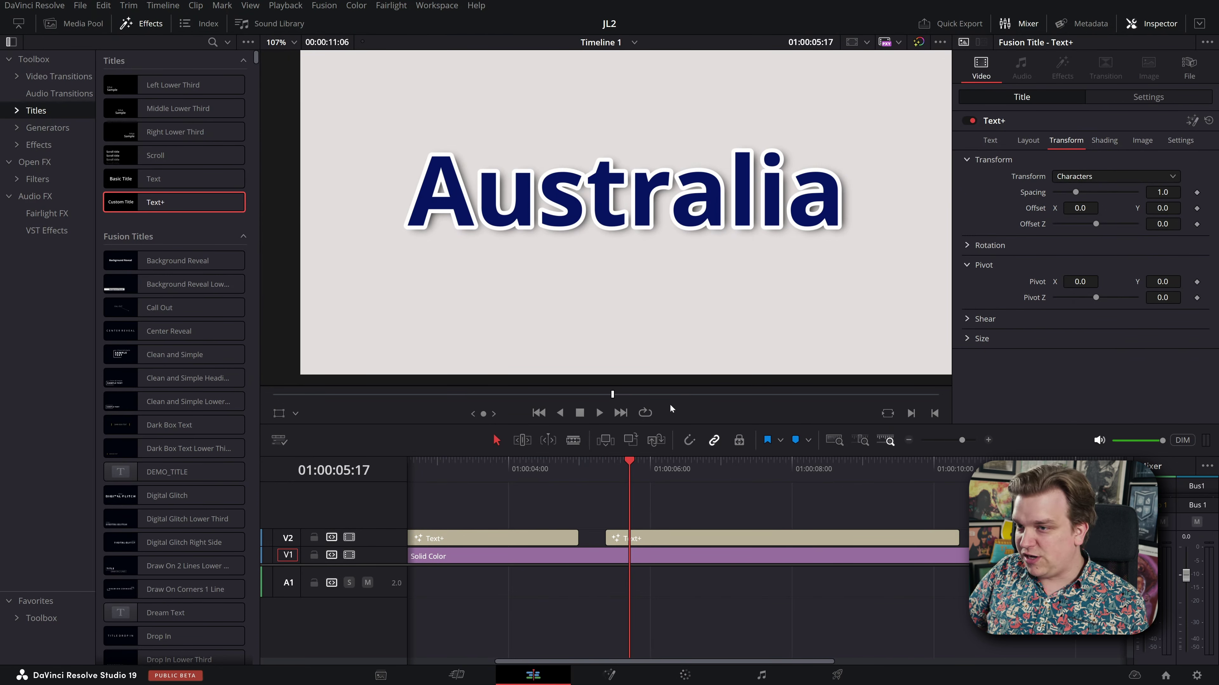
- Turn on the Fusion overlay for the Australia title and show its word and line pivot positions in the viewer
{"action": "left_click", "coordinate": [966, 245]}
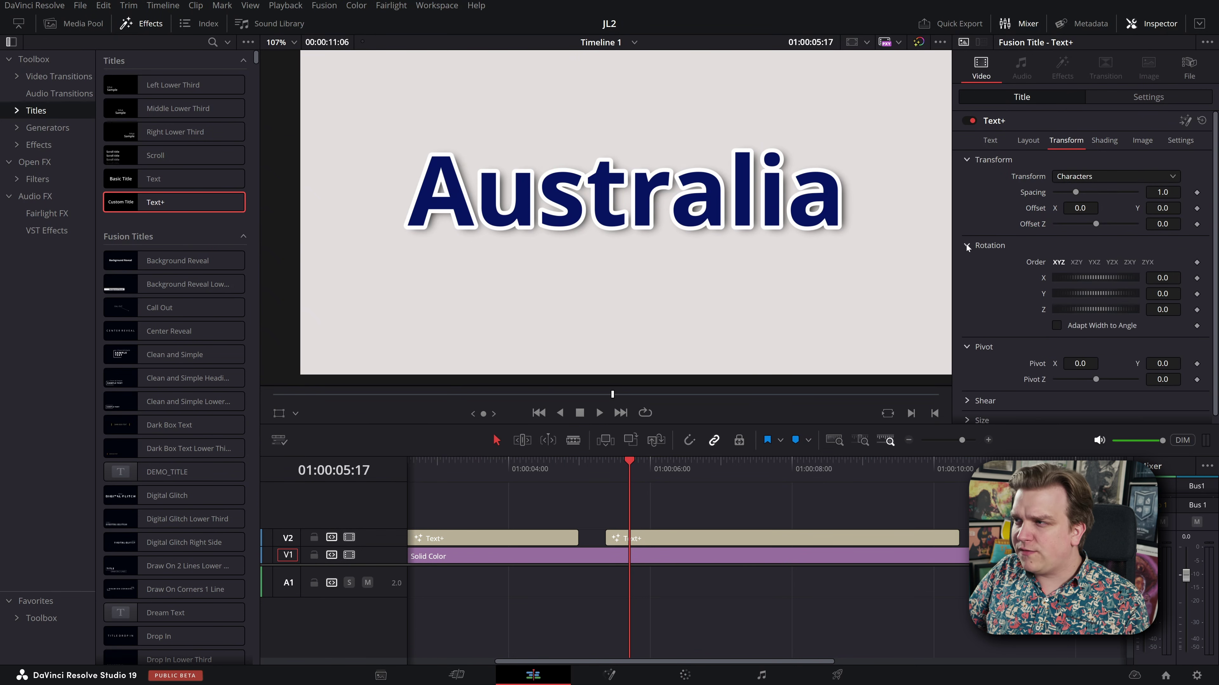
{"action": "left_click", "coordinate": [296, 413]}
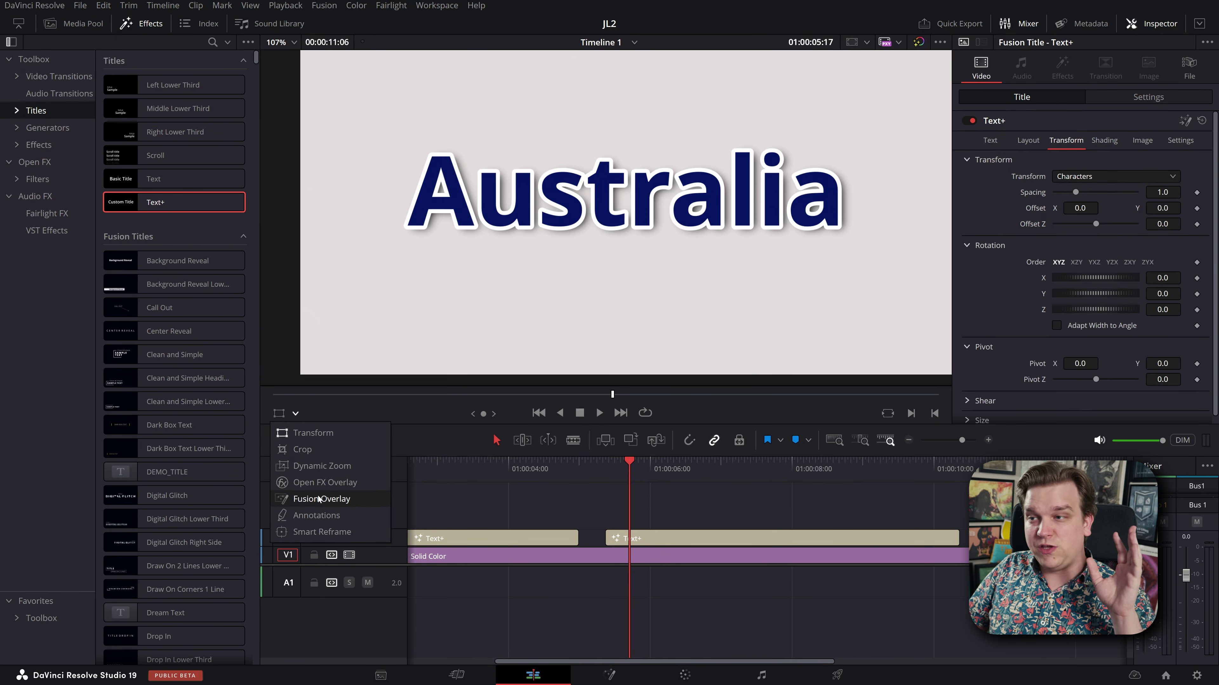
{"action": "left_click", "coordinate": [320, 484]}
{"action": "left_click", "coordinate": [638, 538]}
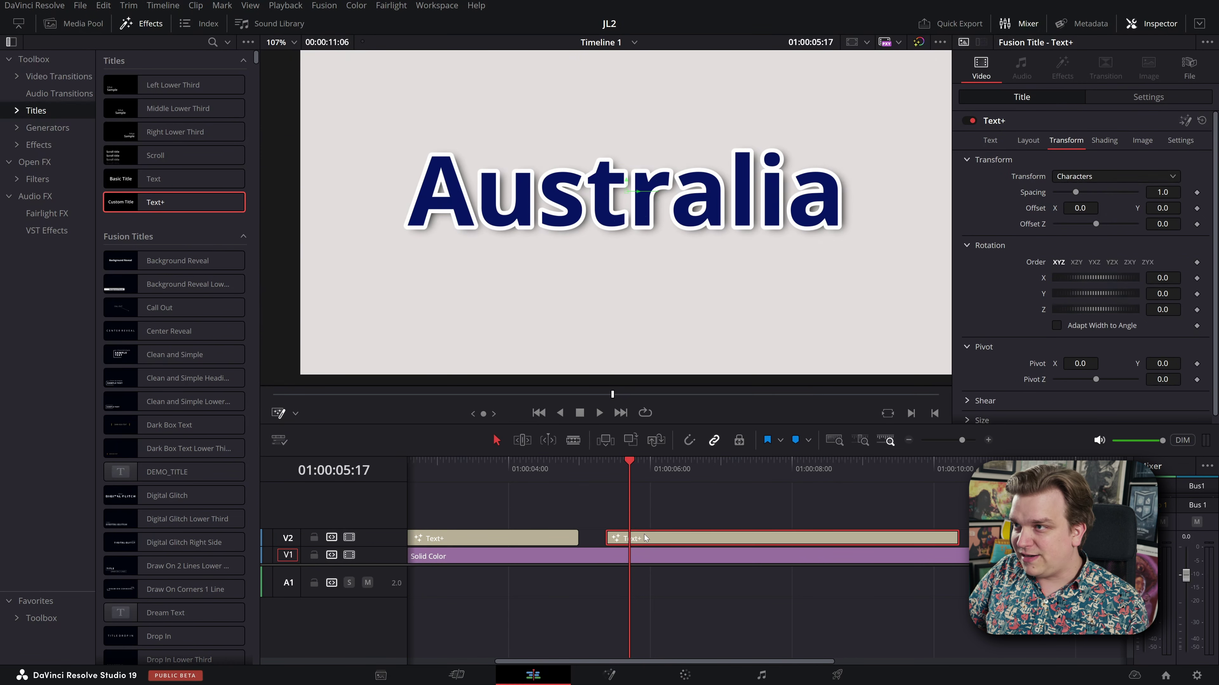
{"action": "right_click", "coordinate": [672, 192]}
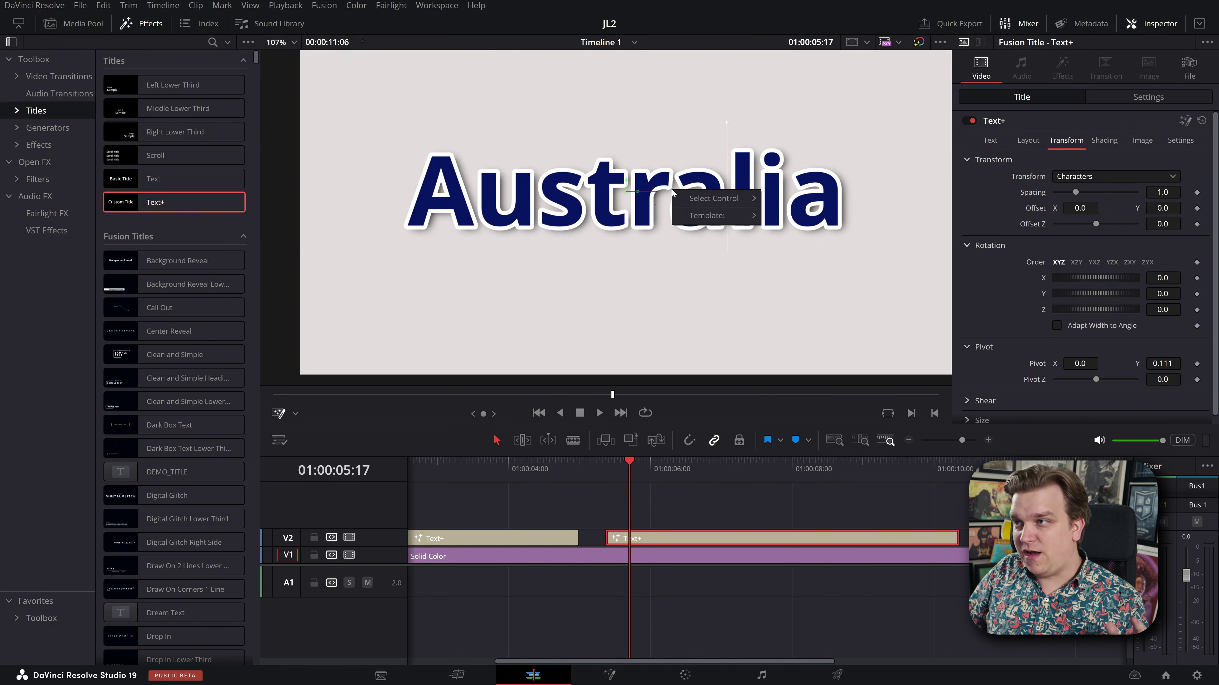
{"action": "mouse_move", "coordinate": [710, 218]}
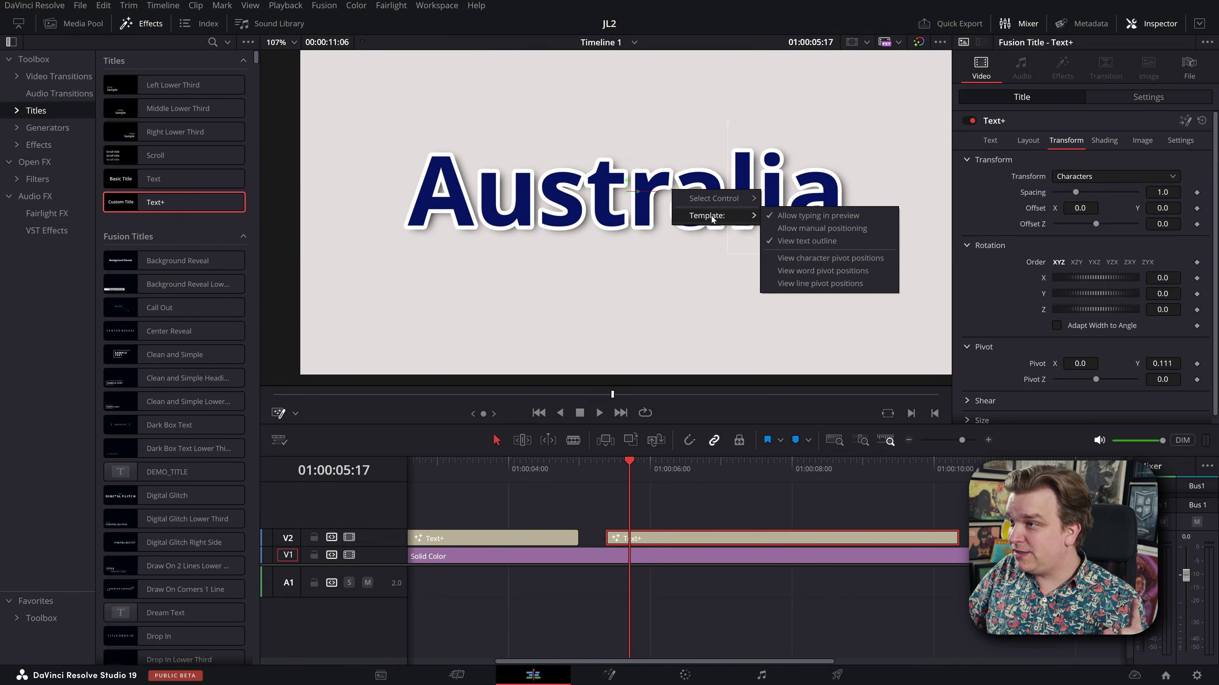
{"action": "left_click", "coordinate": [800, 272]}
- Try rotating the title's characters to 30.6 about X with the pivot reset to 0.0
{"action": "double_click", "coordinate": [1035, 364]}
{"action": "left_click_drag", "start_coordinate": [1163, 278], "coordinate": [1142, 279]}
{"action": "mouse_move", "coordinate": [1163, 278]}
{"action": "left_mouse_down"}
{"action": "mouse_move", "coordinate": [1200, 278]}
{"action": "mouse_move", "coordinate": [1144, 278]}
{"action": "left_mouse_up"}
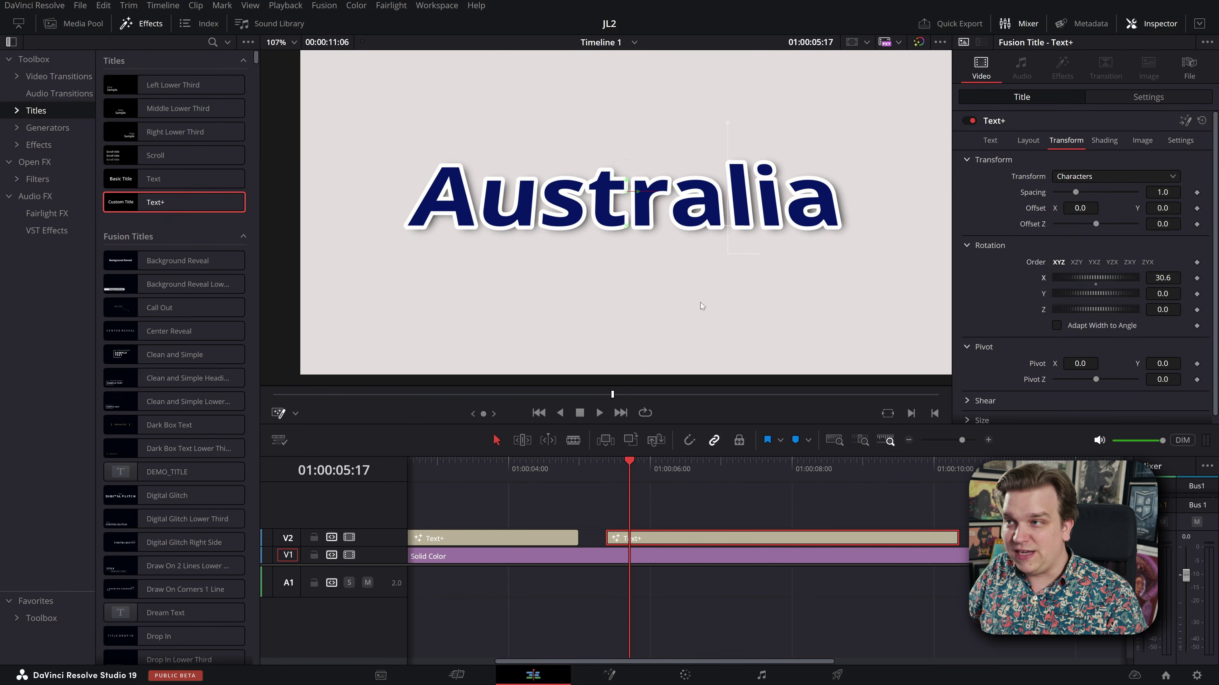
{"action": "scroll", "coordinate": [637, 236], "scroll_direction": "up", "scroll_amount": 3}
{"action": "left_click", "coordinate": [1111, 178]}
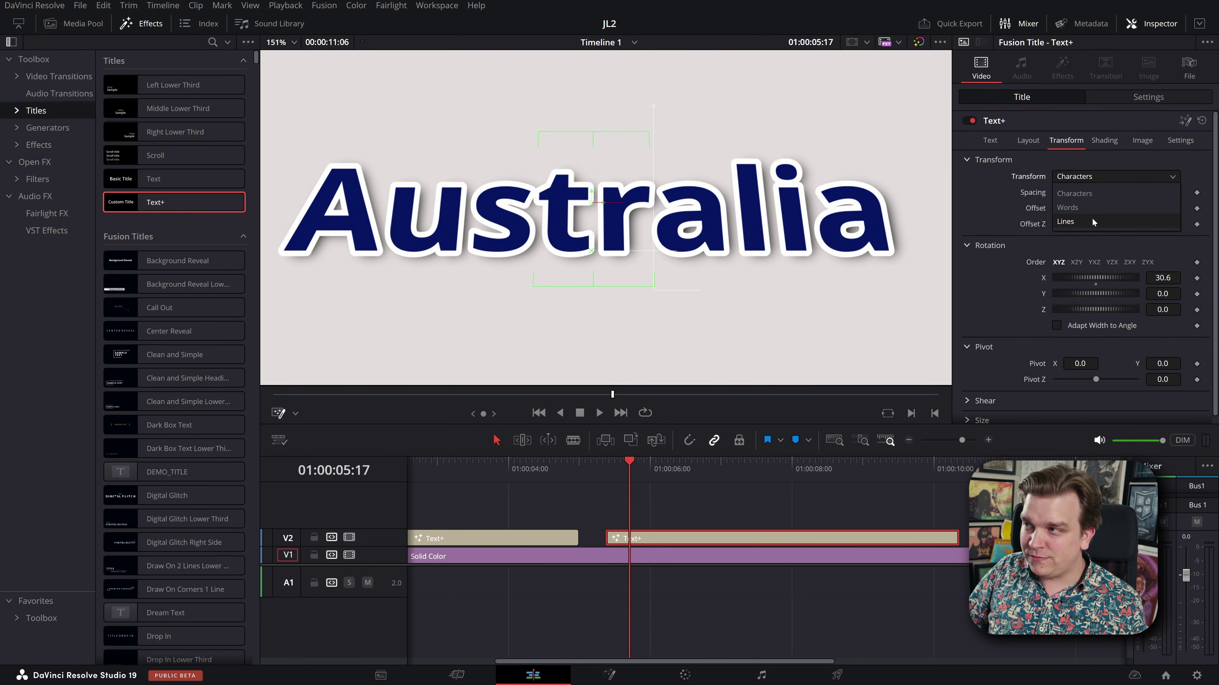
{"action": "left_click", "coordinate": [968, 185]}
- Show the character pivot positions of the title in the viewer and hide the word and line pivot positions
{"action": "right_click", "coordinate": [701, 237]}
{"action": "mouse_move", "coordinate": [729, 264]}
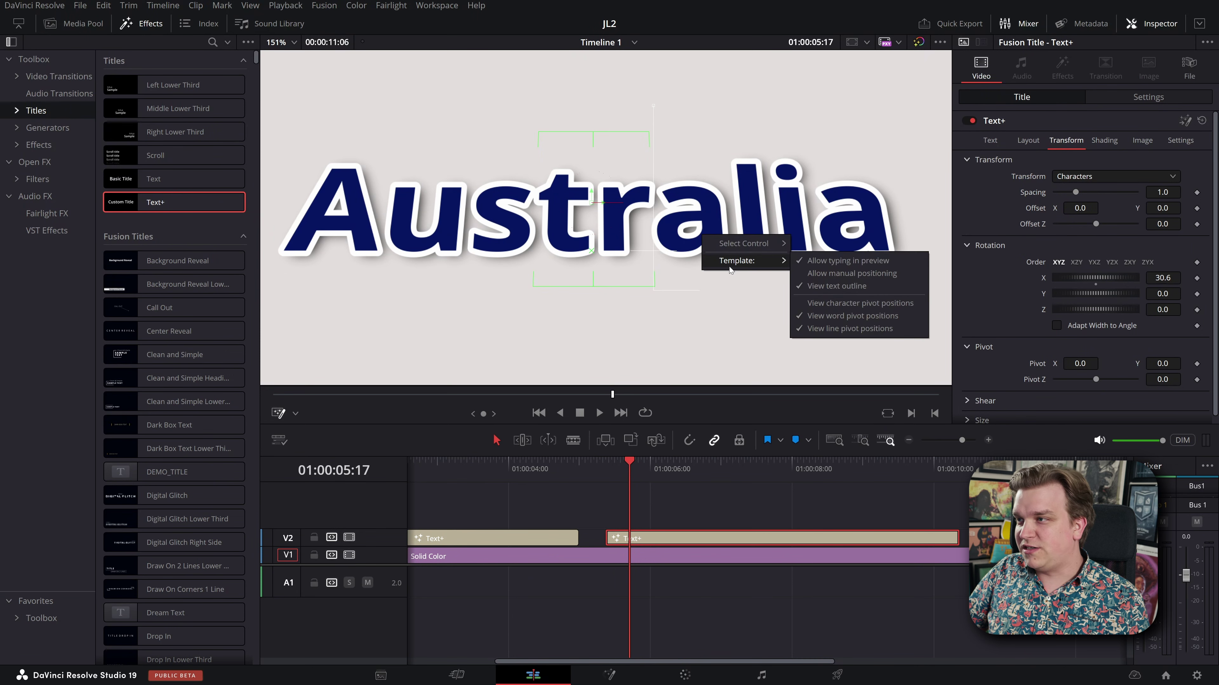
{"action": "left_click", "coordinate": [841, 304]}
{"action": "right_click", "coordinate": [715, 237]}
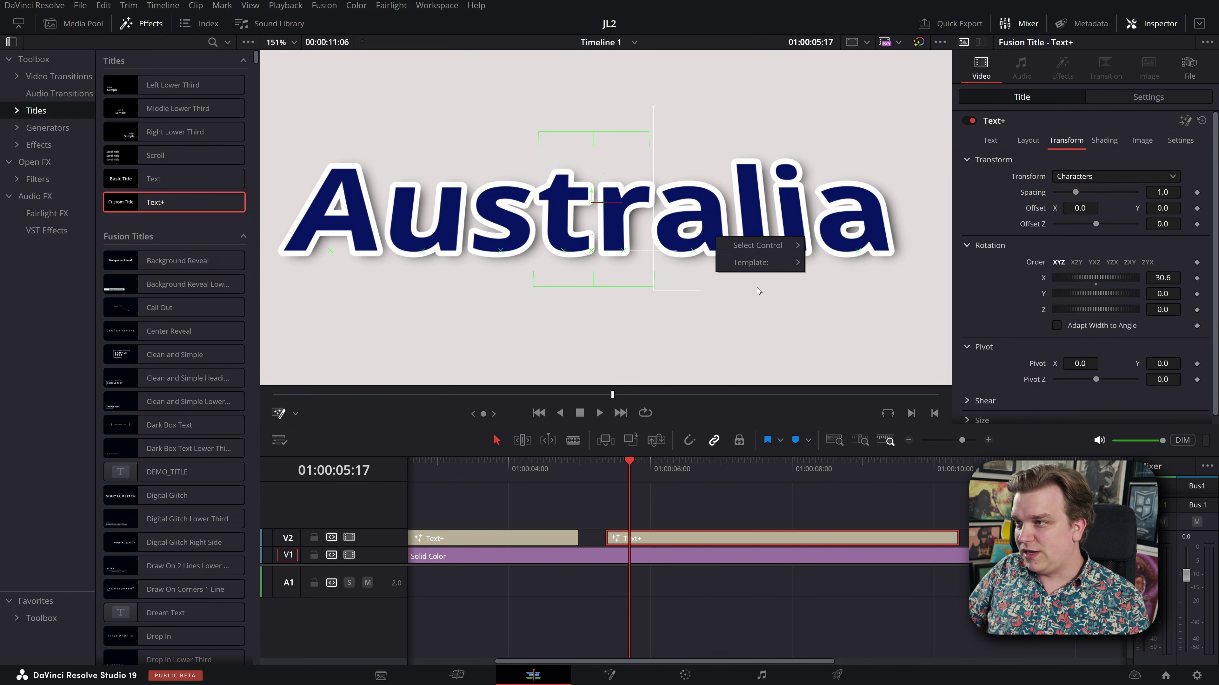
{"action": "mouse_move", "coordinate": [740, 263]}
{"action": "left_click", "coordinate": [848, 313]}
{"action": "right_click", "coordinate": [709, 231]}
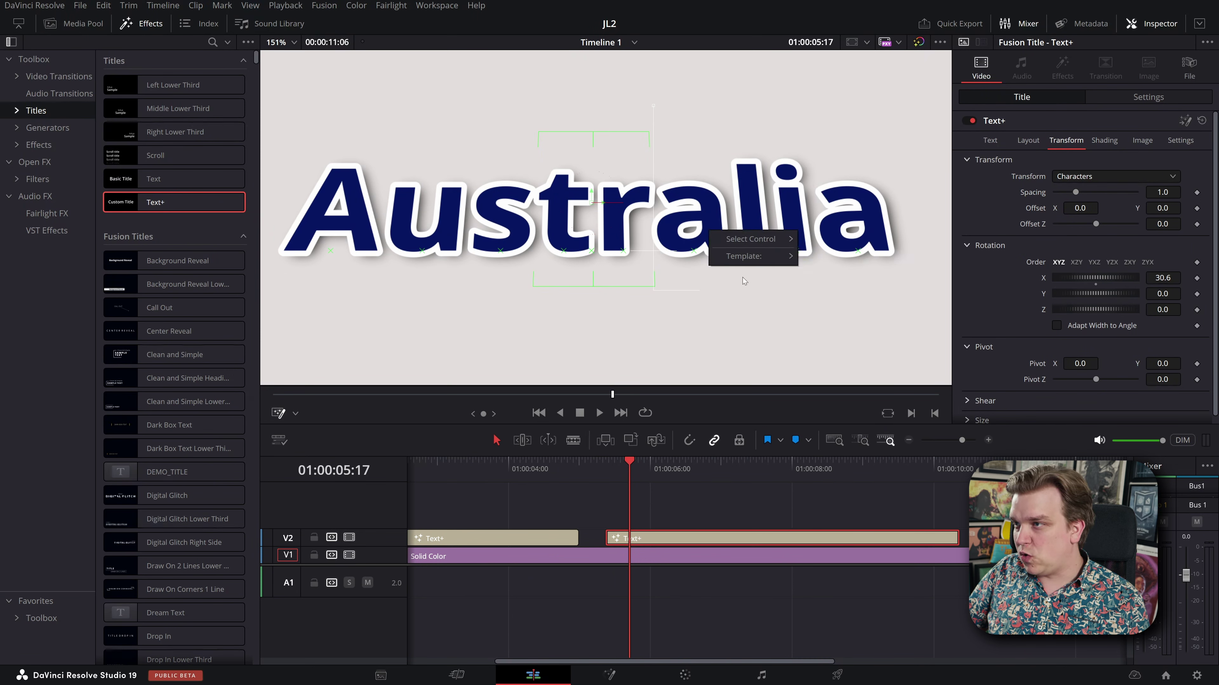
{"action": "left_click", "coordinate": [834, 327]}
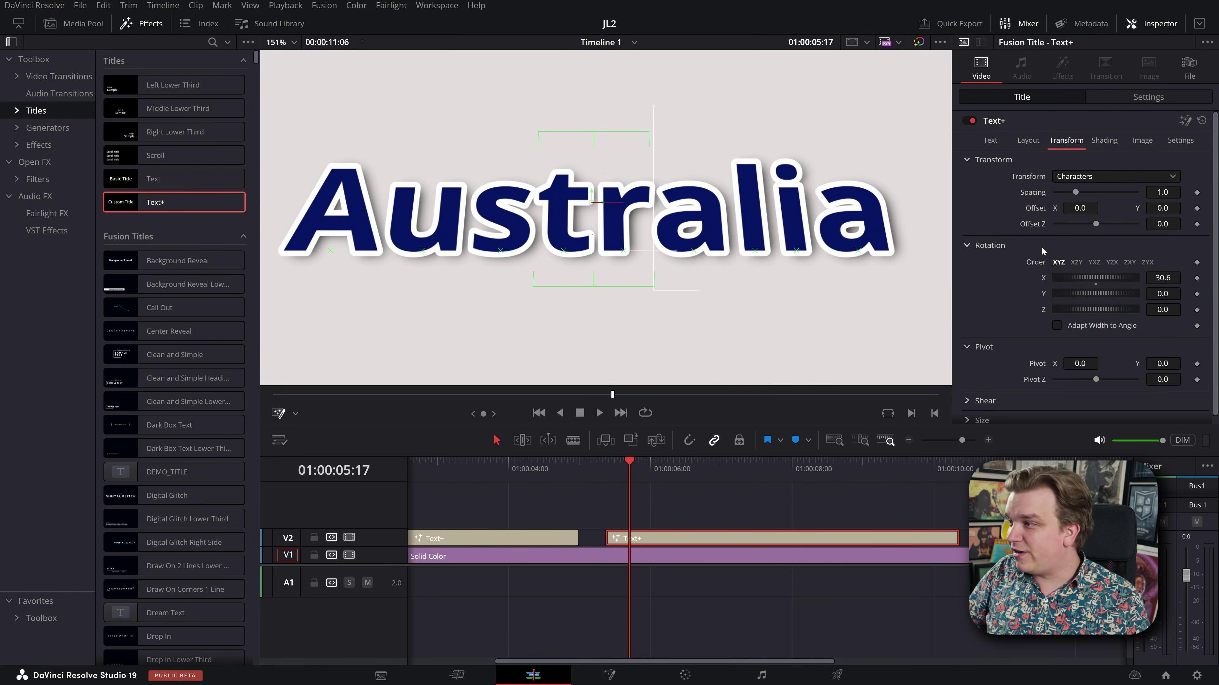
- Reset the characters' X rotation, set their pivot Y to 0.112 and rotate them to 7.9 about X
{"action": "double_click", "coordinate": [1044, 282]}
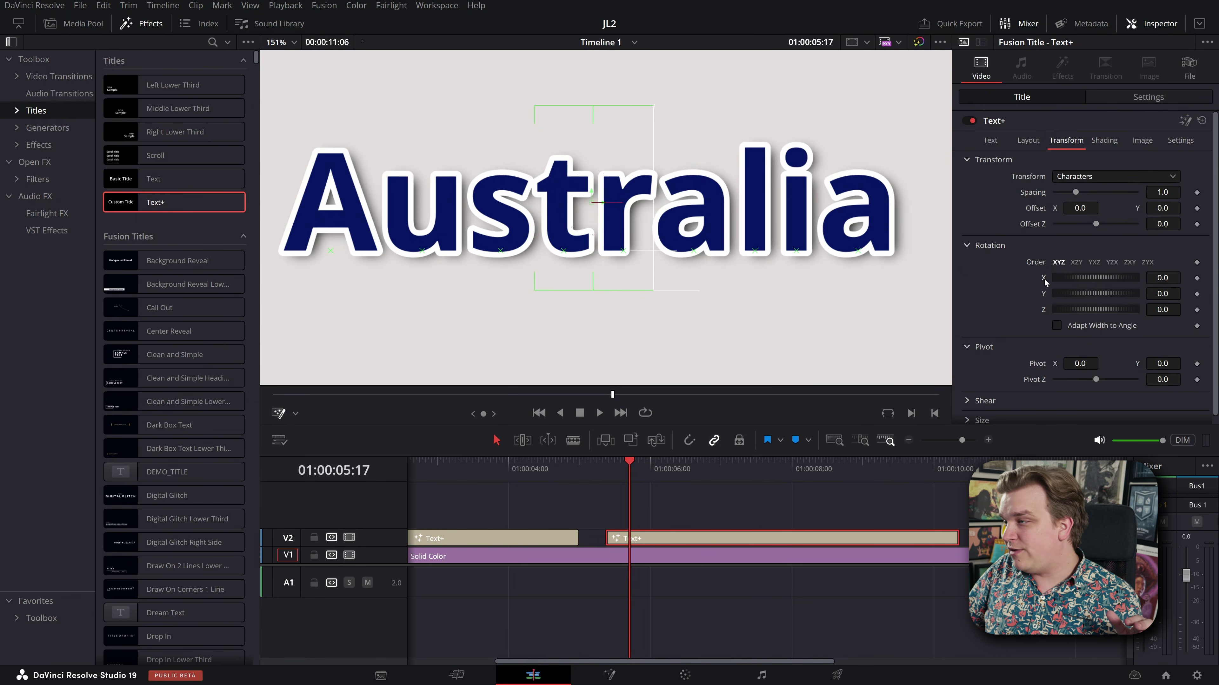
{"action": "left_click_drag", "start_coordinate": [1158, 366], "coordinate": [1211, 367]}
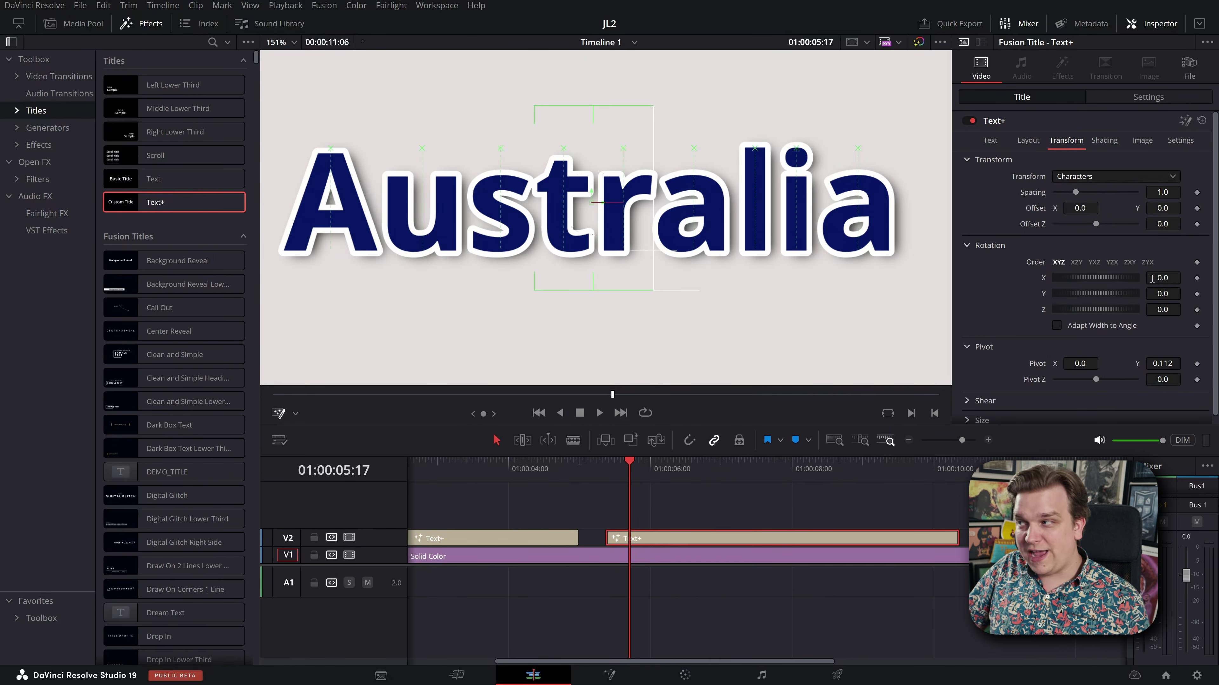
{"action": "left_click_drag", "start_coordinate": [1151, 278], "coordinate": [1162, 278]}
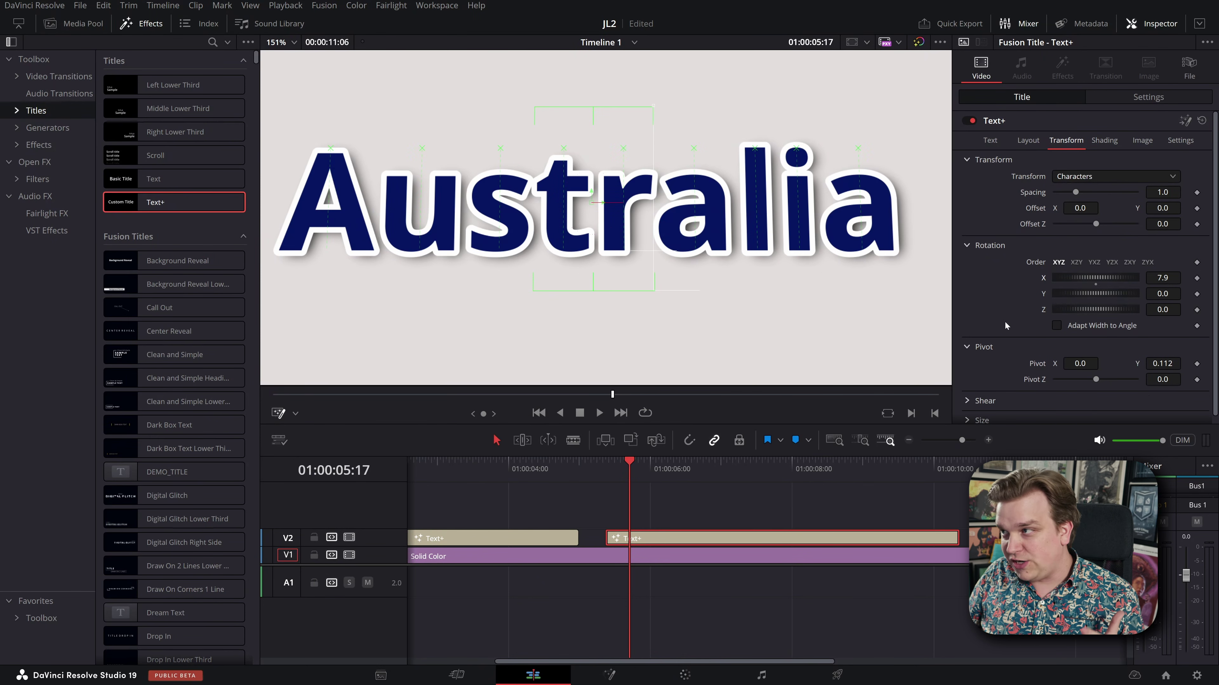
- Try stretching the characters' size Y to 1.976 and reset it to 1.0
{"action": "scroll", "coordinate": [1003, 319], "scroll_direction": "down", "scroll_amount": 1}
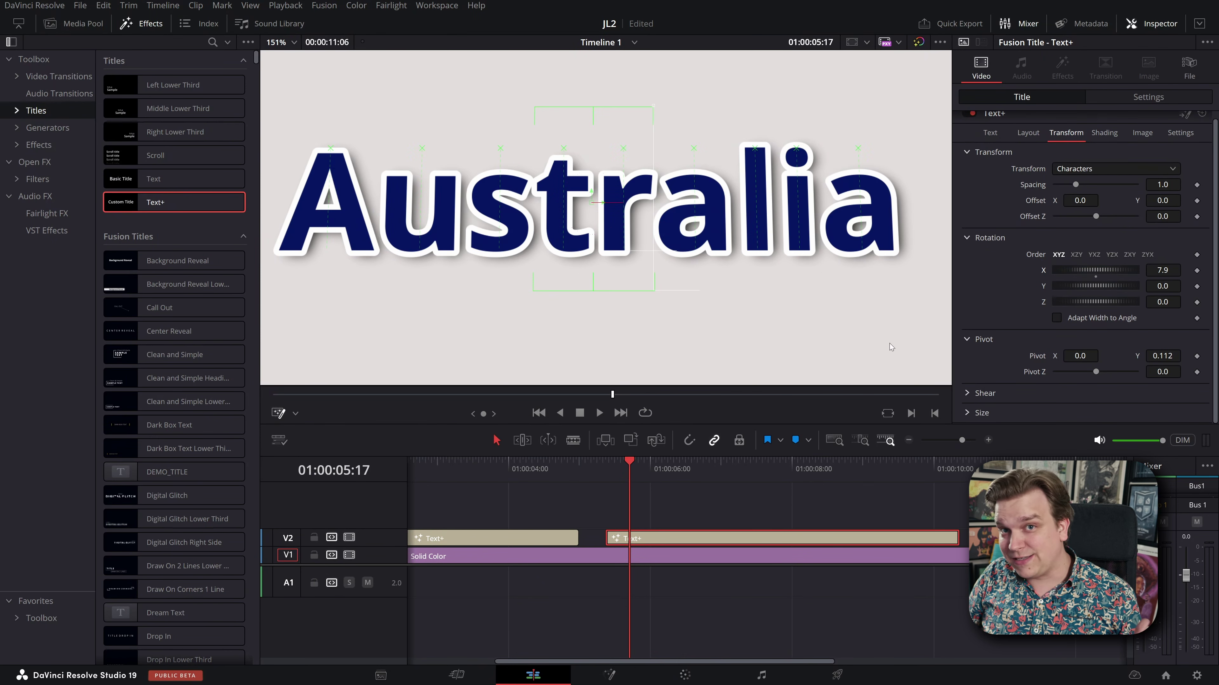
{"action": "left_click", "coordinate": [967, 412]}
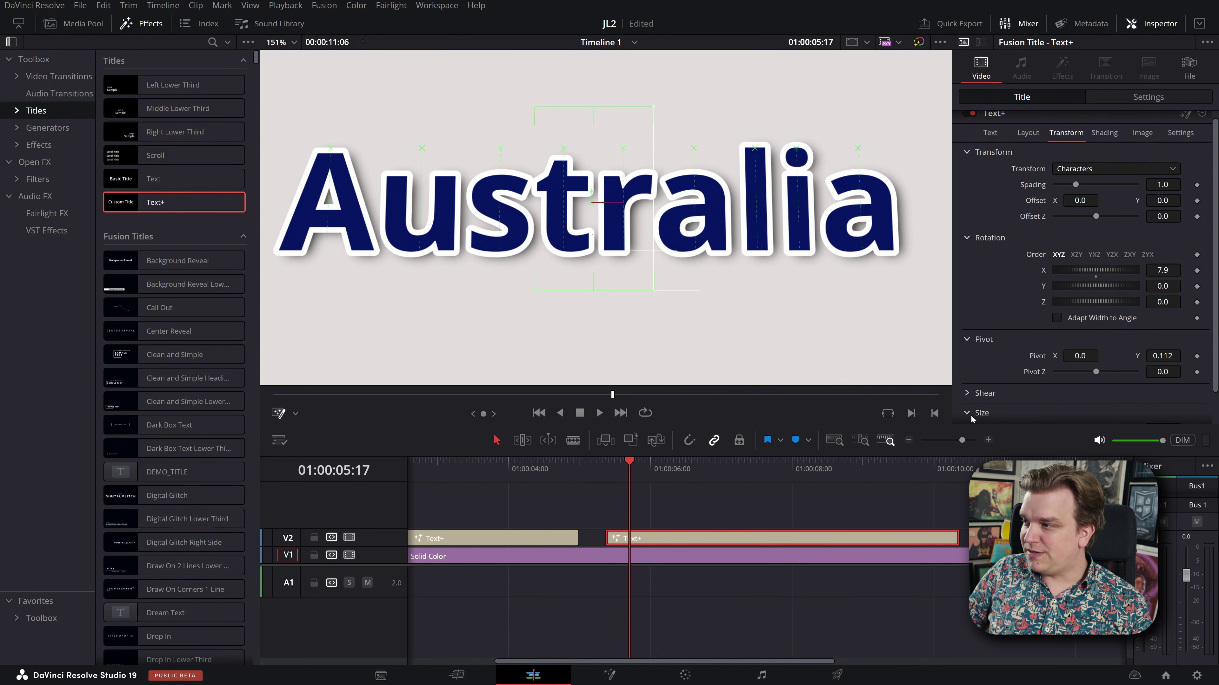
{"action": "scroll", "coordinate": [993, 384], "scroll_direction": "down", "scroll_amount": 3}
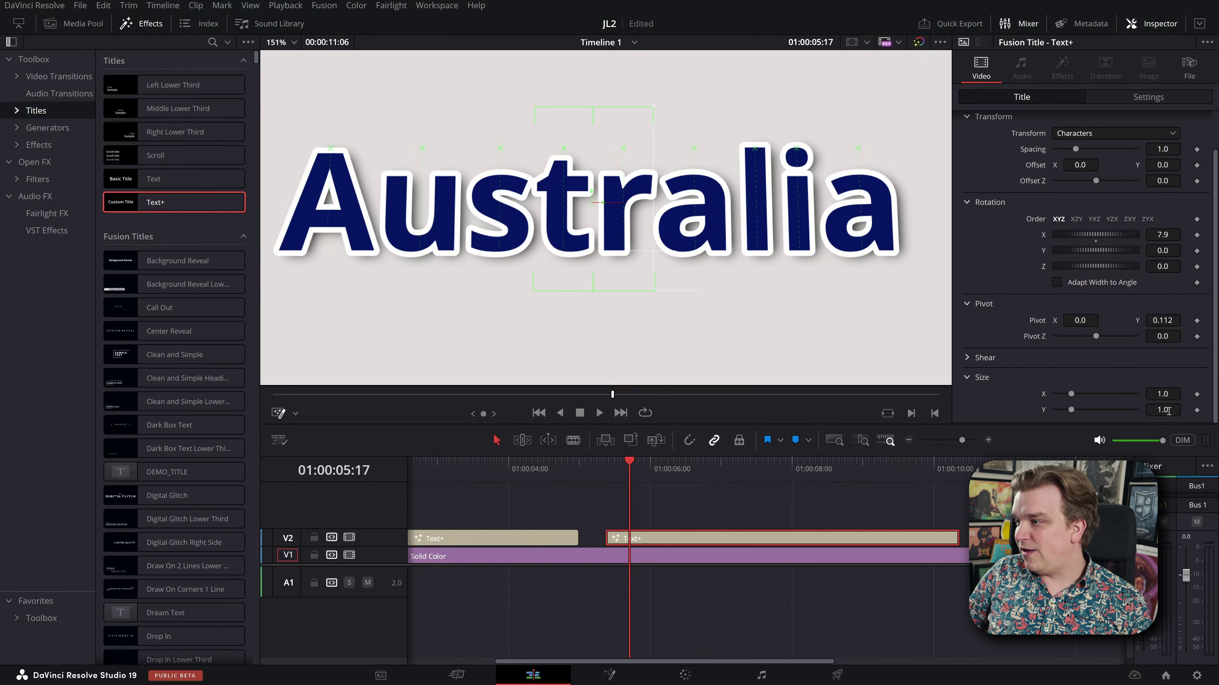
{"action": "left_click_drag", "start_coordinate": [1167, 411], "coordinate": [1214, 411]}
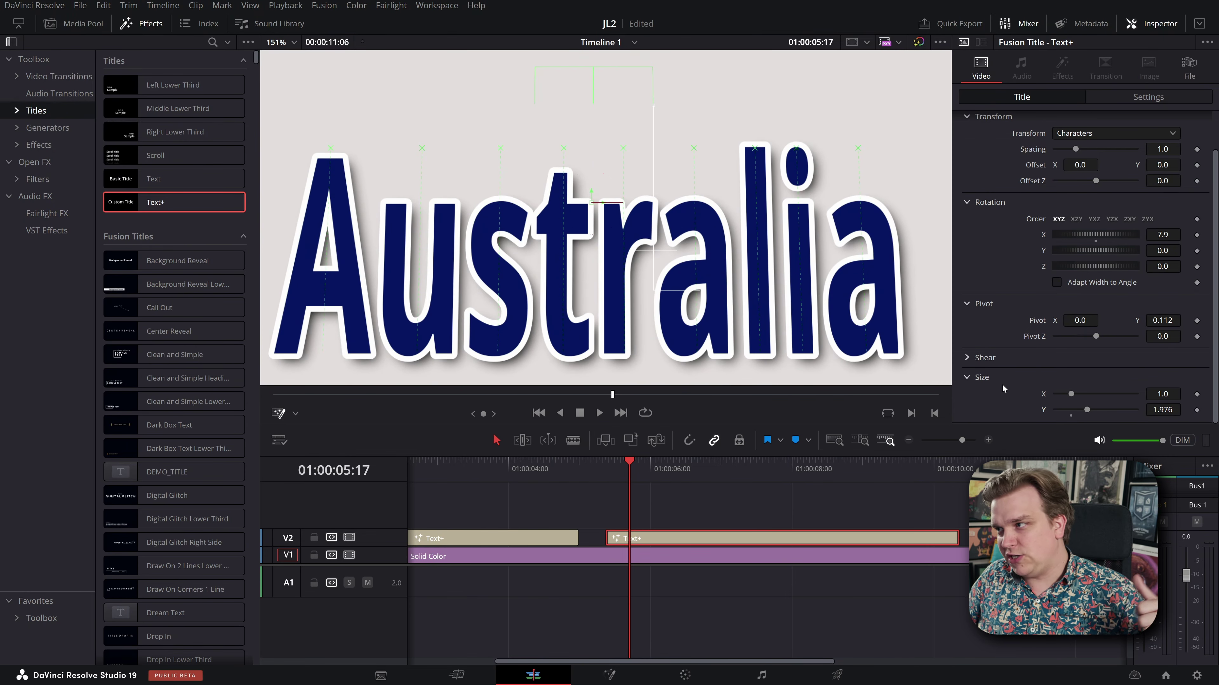
{"action": "double_click", "coordinate": [1047, 410]}
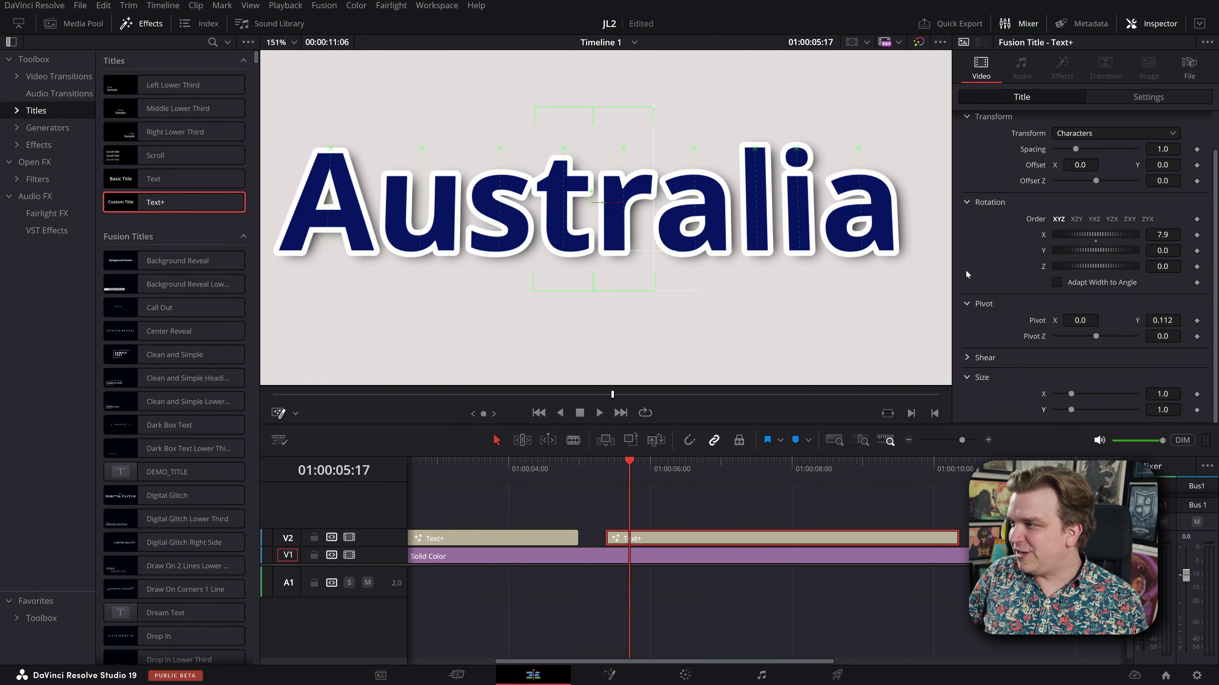
- Keyframe the characters' X rotation at -92.0 at the start of the Australia title, at 01:00:05:09
{"action": "left_click_drag", "start_coordinate": [1095, 235], "coordinate": [1054, 235]}
{"action": "scroll", "coordinate": [609, 504], "scroll_direction": "right", "scroll_amount": 2}
{"action": "left_click_drag", "start_coordinate": [578, 464], "coordinate": [555, 470]}
{"action": "scroll", "coordinate": [1036, 285], "scroll_direction": "up", "scroll_amount": 2}
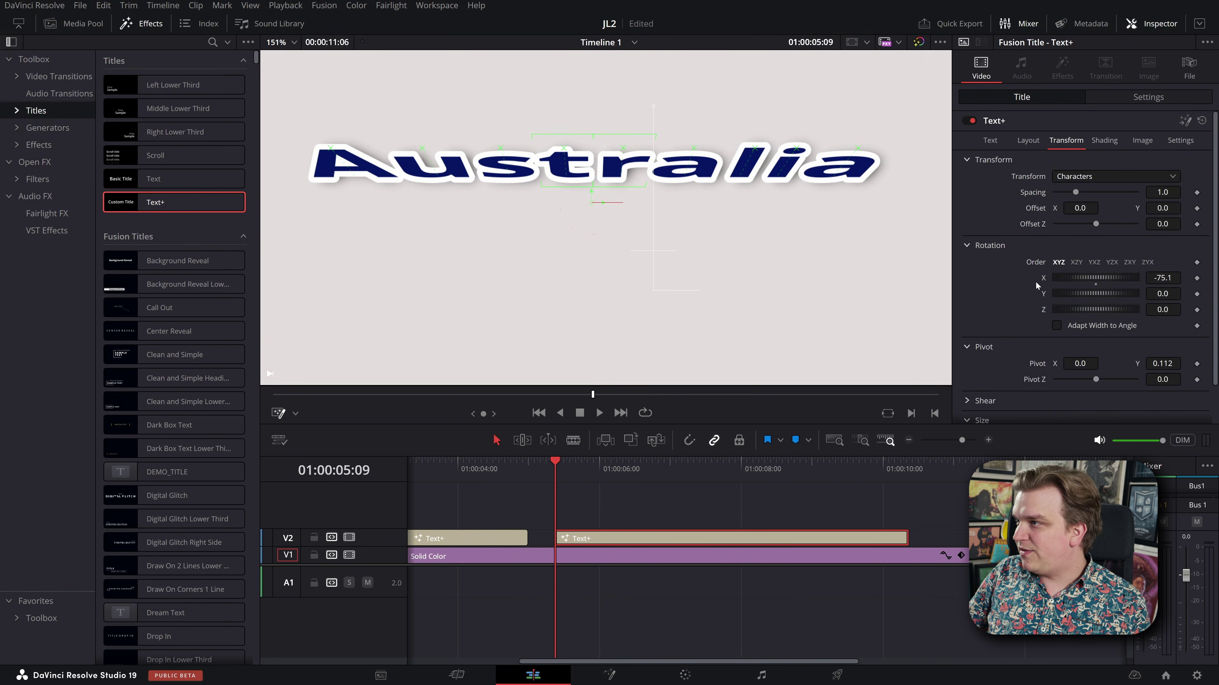
{"action": "left_click", "coordinate": [990, 140]}
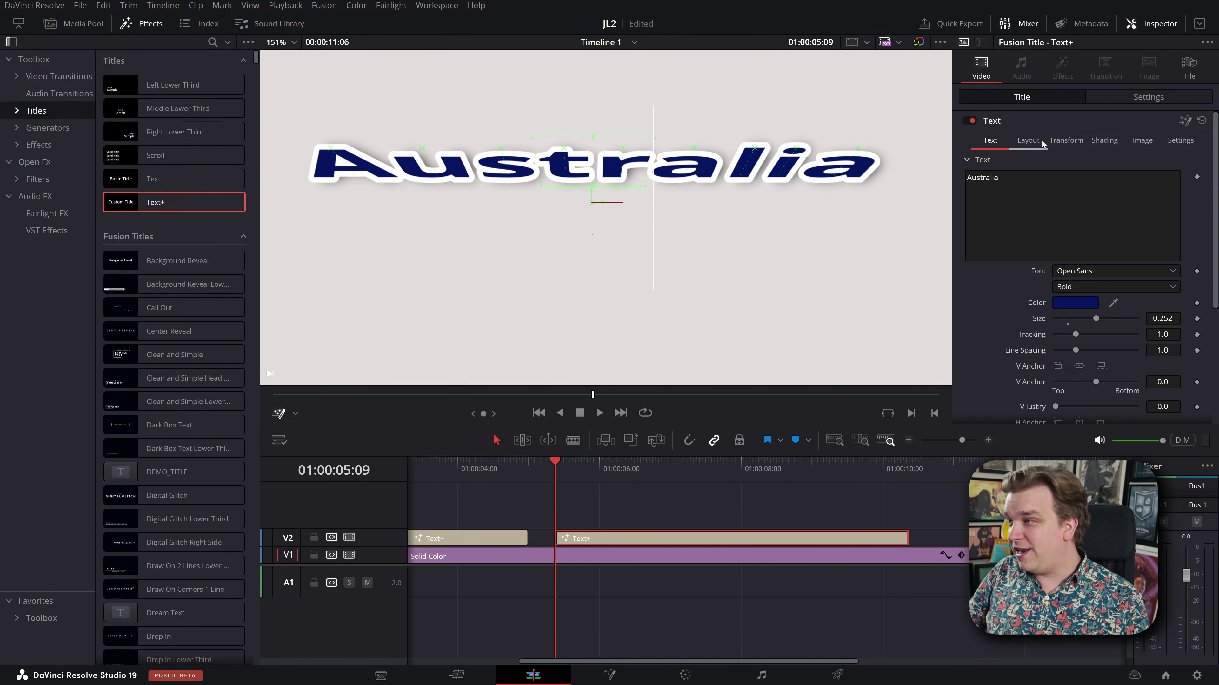
{"action": "left_click", "coordinate": [1040, 142]}
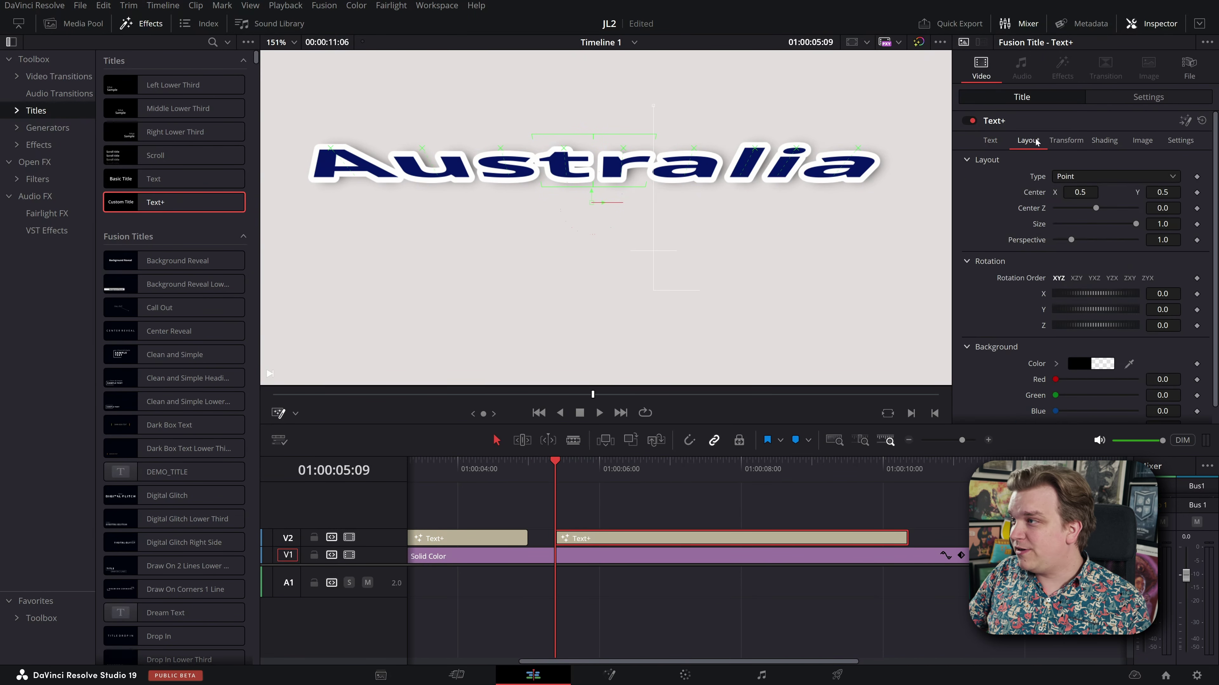
{"action": "left_click", "coordinate": [1066, 143]}
{"action": "mouse_move", "coordinate": [1163, 278]}
{"action": "left_mouse_down"}
{"action": "mouse_move", "coordinate": [1129, 278]}
{"action": "mouse_move", "coordinate": [1144, 278]}
{"action": "left_mouse_up"}
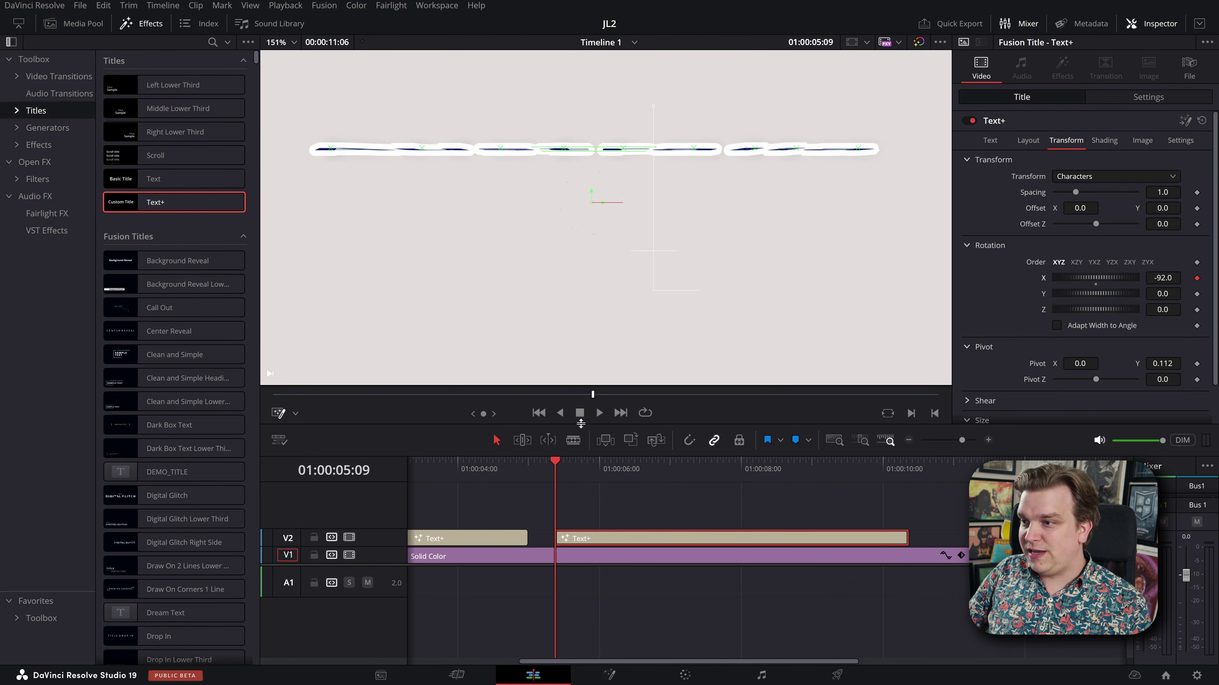
- Keyframe the characters' X rotation to 16.9 at 01:00:05:21 and to 0 at 01:00:06:02
{"action": "left_click_drag", "start_coordinate": [571, 468], "coordinate": [590, 466]}
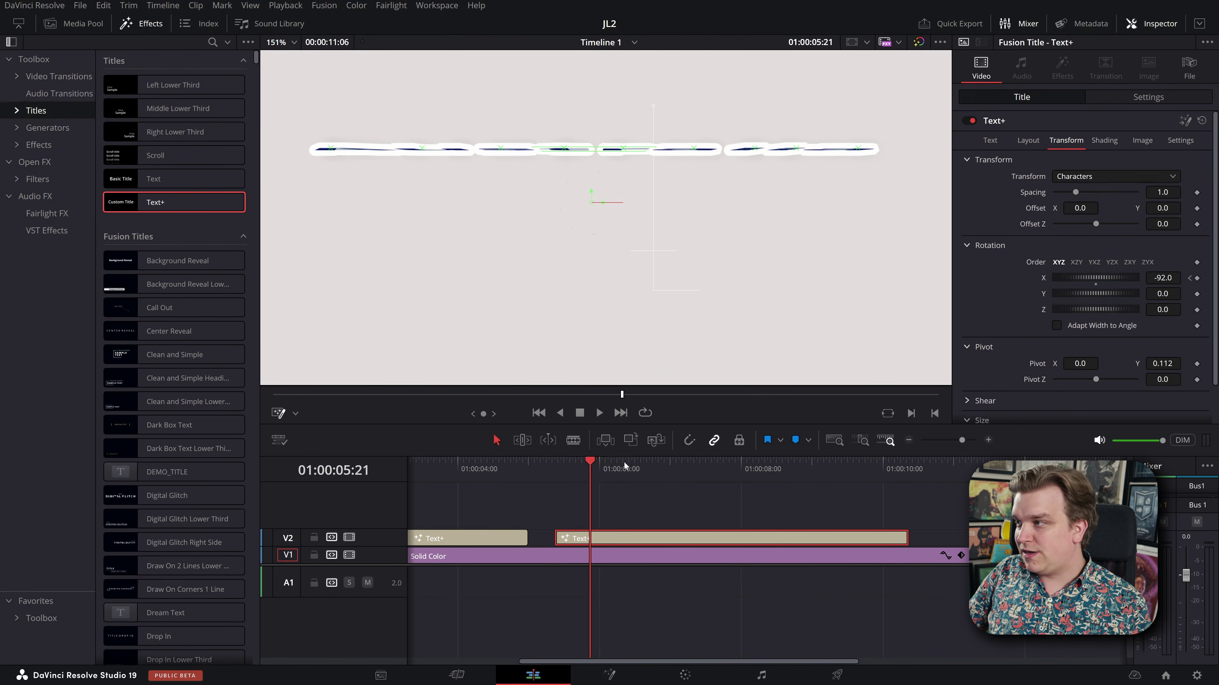
{"action": "left_click_drag", "start_coordinate": [1162, 278], "coordinate": [1196, 278]}
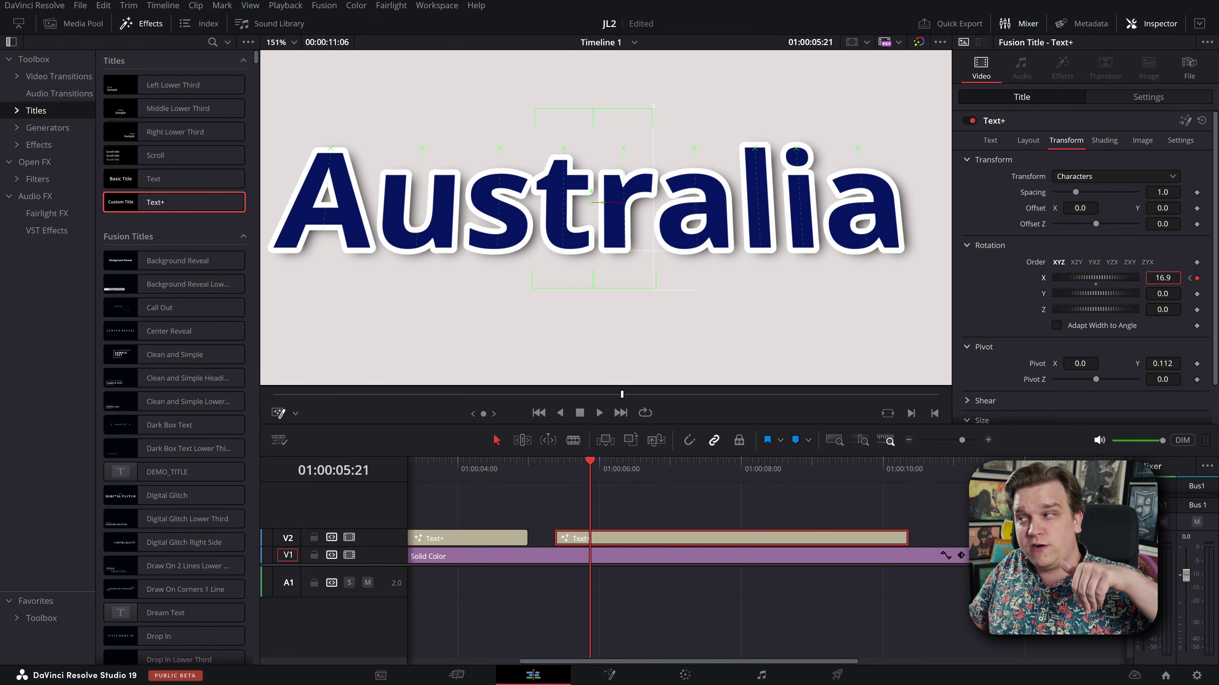
{"action": "left_click_drag", "start_coordinate": [591, 470], "coordinate": [605, 474]}
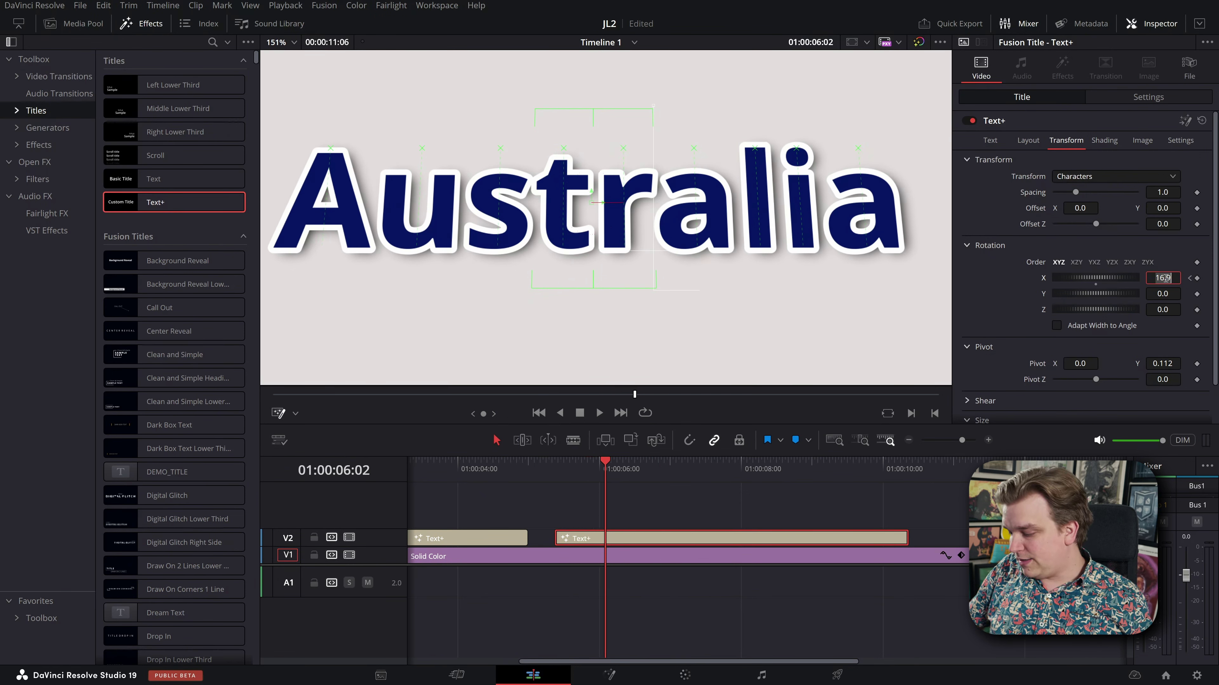
{"action": "type", "text": "0"}
{"action": "key", "text": "Tab"}
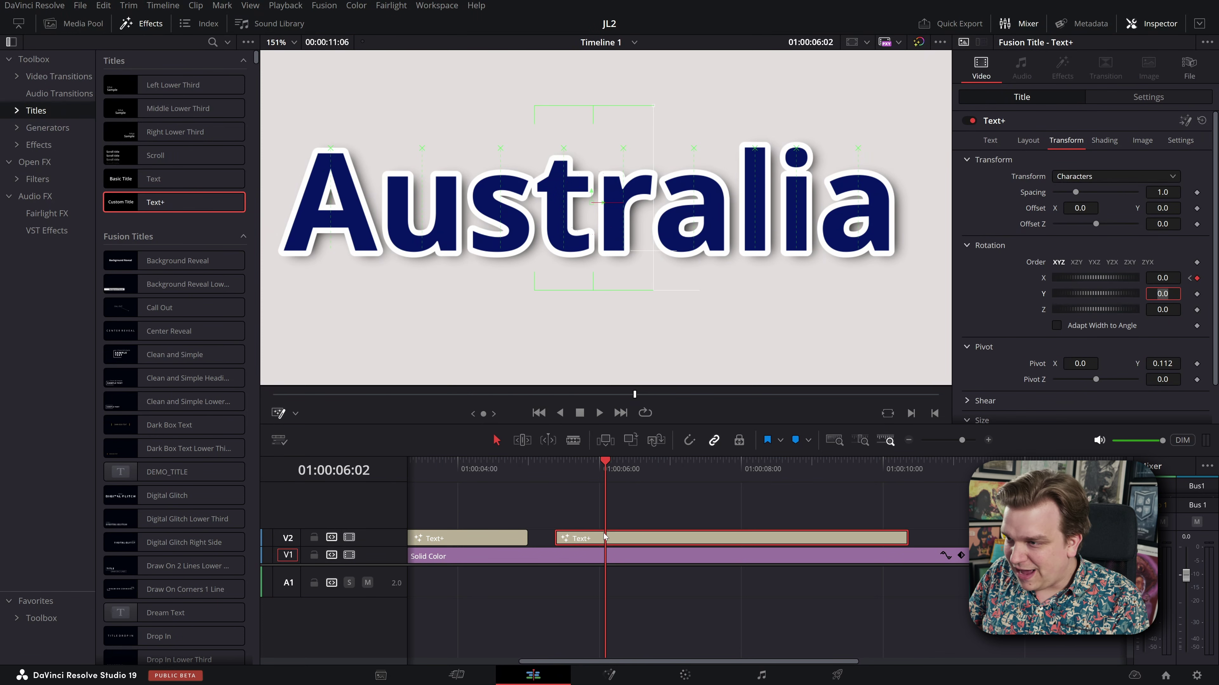
- Add a short fade-in to the start of the Australia title clip on the timeline
{"action": "scroll", "coordinate": [604, 537], "scroll_direction": "up", "scroll_amount": 3}
{"action": "scroll", "coordinate": [662, 523], "scroll_direction": "up", "scroll_amount": 3}
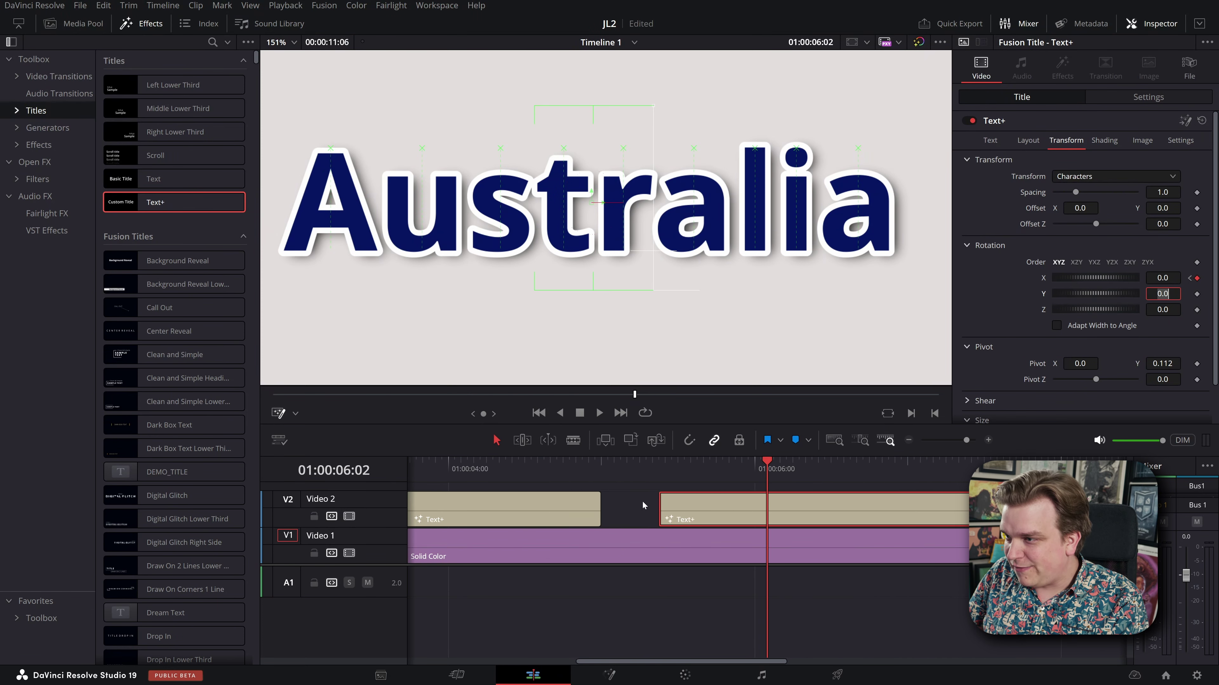
{"action": "scroll", "coordinate": [643, 505], "scroll_direction": "right", "scroll_amount": 4}
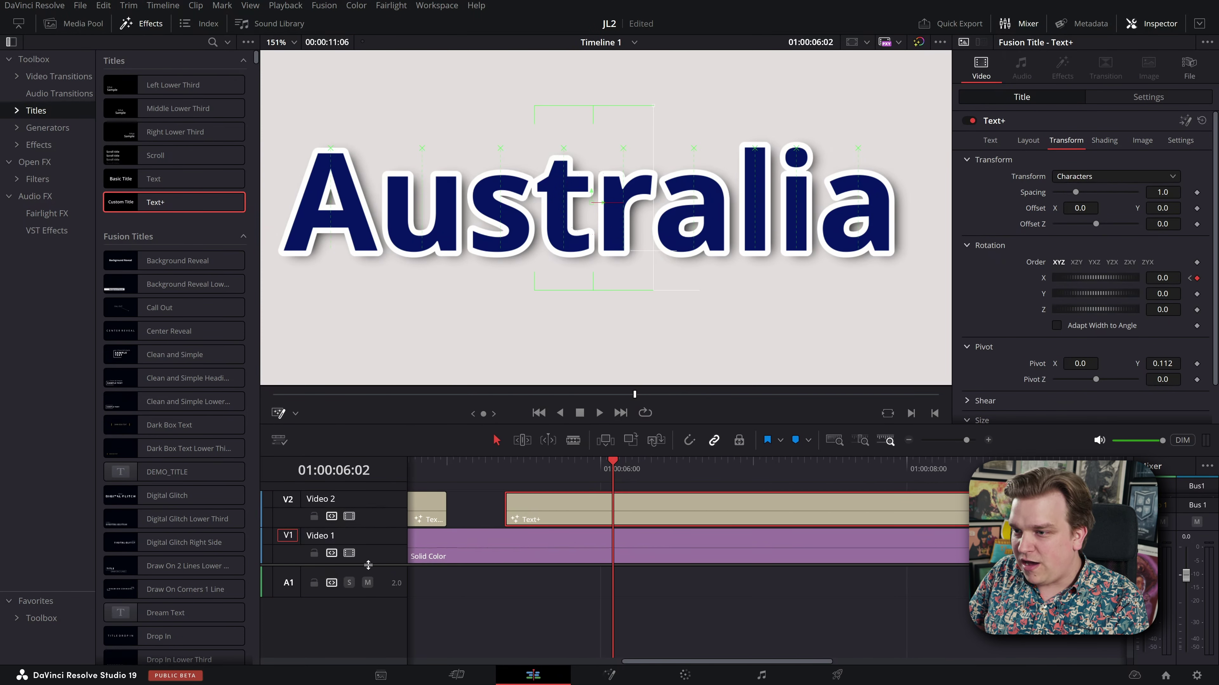
{"action": "left_click_drag", "start_coordinate": [368, 565], "coordinate": [368, 622]}
{"action": "scroll", "coordinate": [505, 514], "scroll_direction": "right", "scroll_amount": 1}
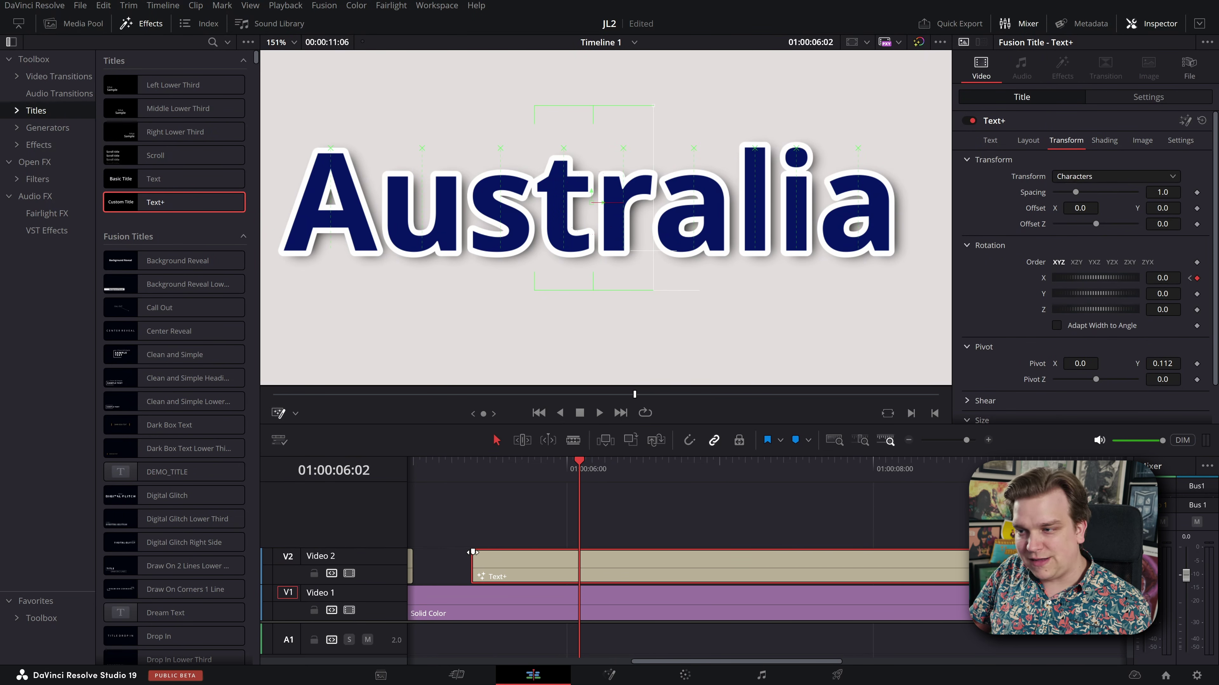
{"action": "left_click_drag", "start_coordinate": [473, 551], "coordinate": [513, 552]}
- Play the title's opening several times from just before the clip to check the swing-in animation and fade
{"action": "mouse_move", "coordinate": [487, 473]}
{"action": "left_mouse_down"}
{"action": "mouse_move", "coordinate": [468, 473]}
{"action": "mouse_move", "coordinate": [483, 481]}
{"action": "mouse_move", "coordinate": [470, 485]}
{"action": "mouse_move", "coordinate": [495, 483]}
{"action": "mouse_move", "coordinate": [465, 480]}
{"action": "mouse_move", "coordinate": [495, 495]}
{"action": "left_mouse_up"}
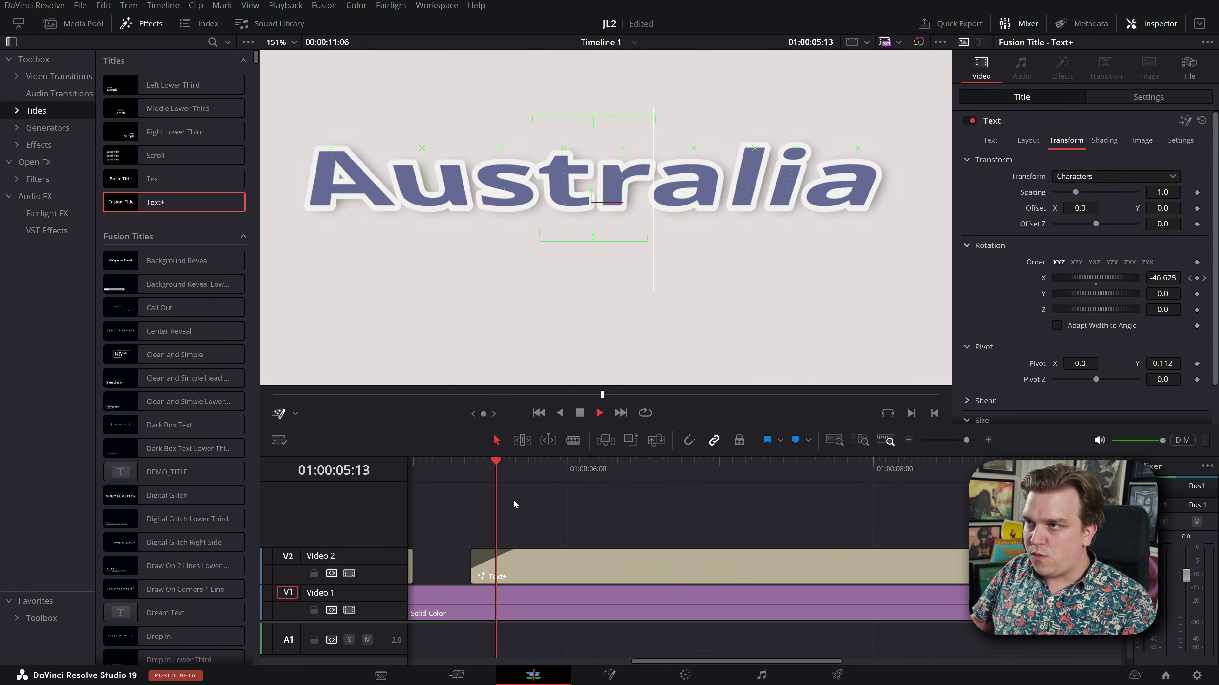
{"action": "left_click", "coordinate": [466, 468]}
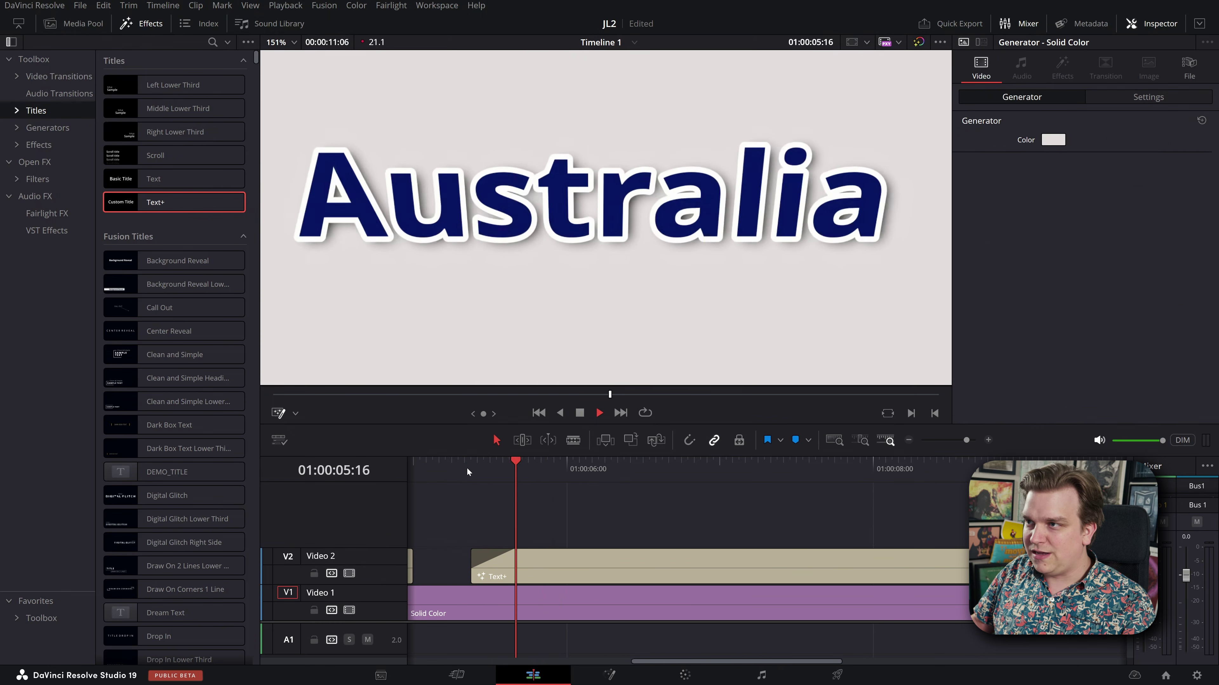
{"action": "left_click", "coordinate": [467, 469]}
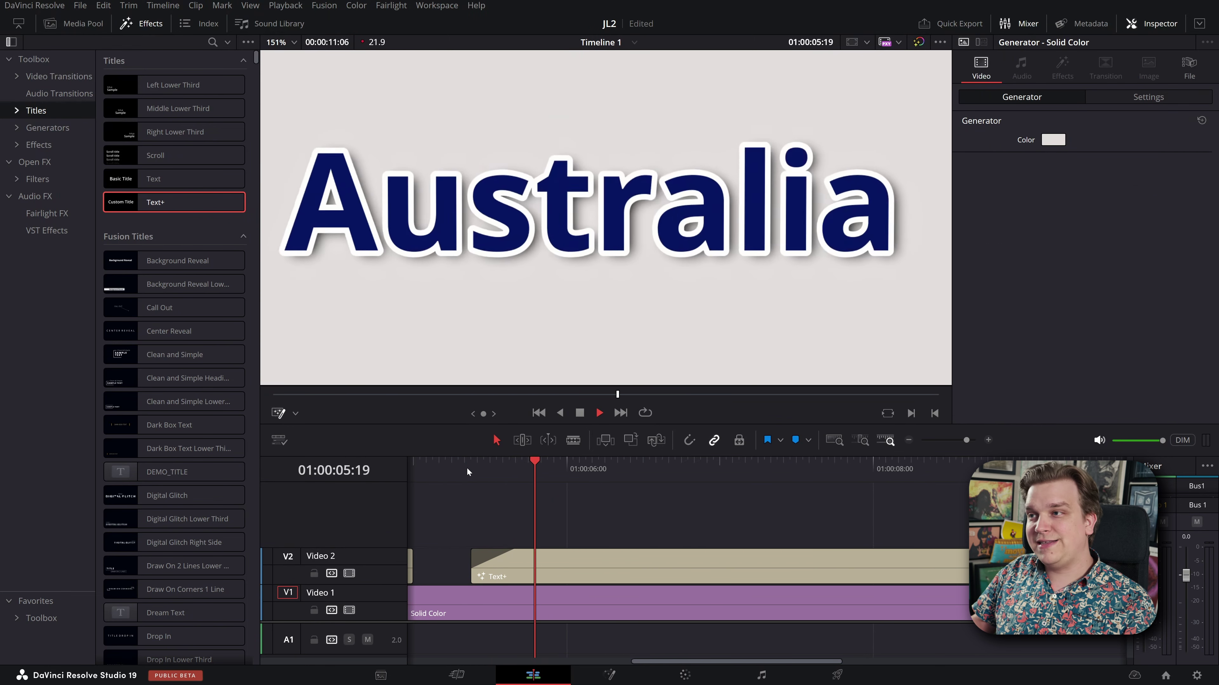
{"action": "left_click", "coordinate": [467, 469]}
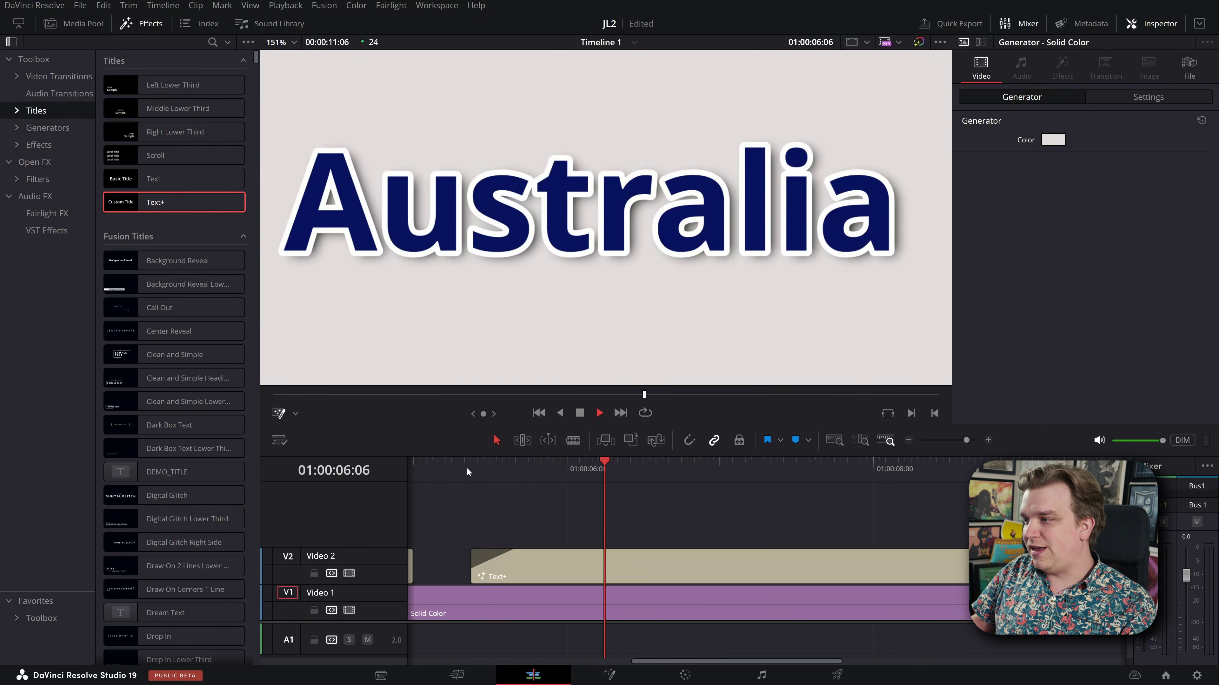
{"action": "key", "text": "space"}
- Open the Australia title in Fusion and show its Character Angle X curve in the Spline editor, fitted to the view
{"action": "left_click", "coordinate": [697, 559]}
{"action": "scroll", "coordinate": [683, 475], "scroll_direction": "right", "scroll_amount": 2}
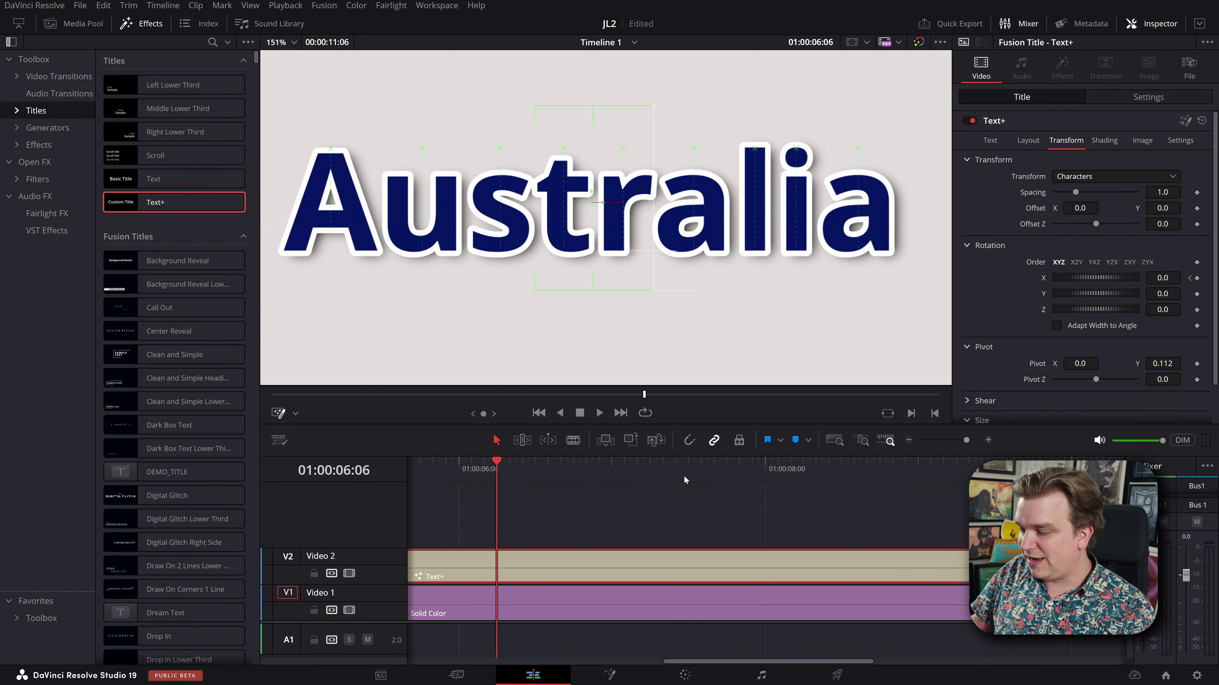
{"action": "scroll", "coordinate": [606, 510], "scroll_direction": "left", "scroll_amount": 1}
{"action": "scroll", "coordinate": [619, 516], "scroll_direction": "right", "scroll_amount": 1}
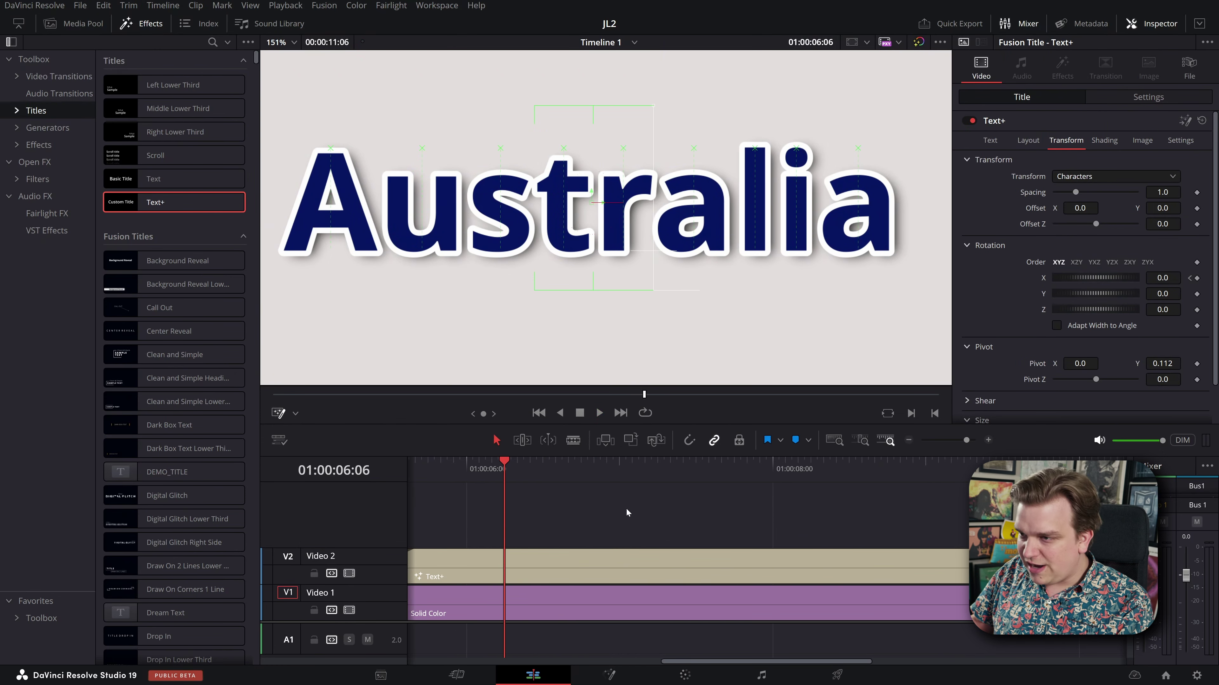
{"action": "scroll", "coordinate": [632, 530], "scroll_direction": "left", "scroll_amount": 4}
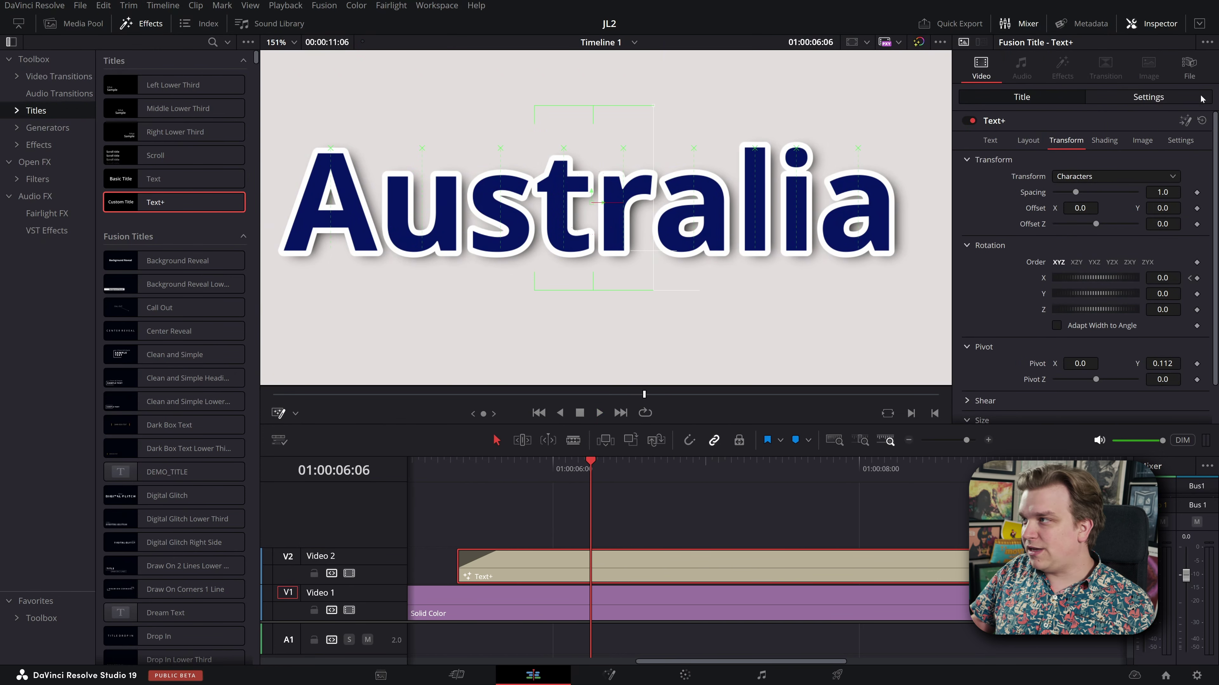
{"action": "left_click", "coordinate": [1191, 119]}
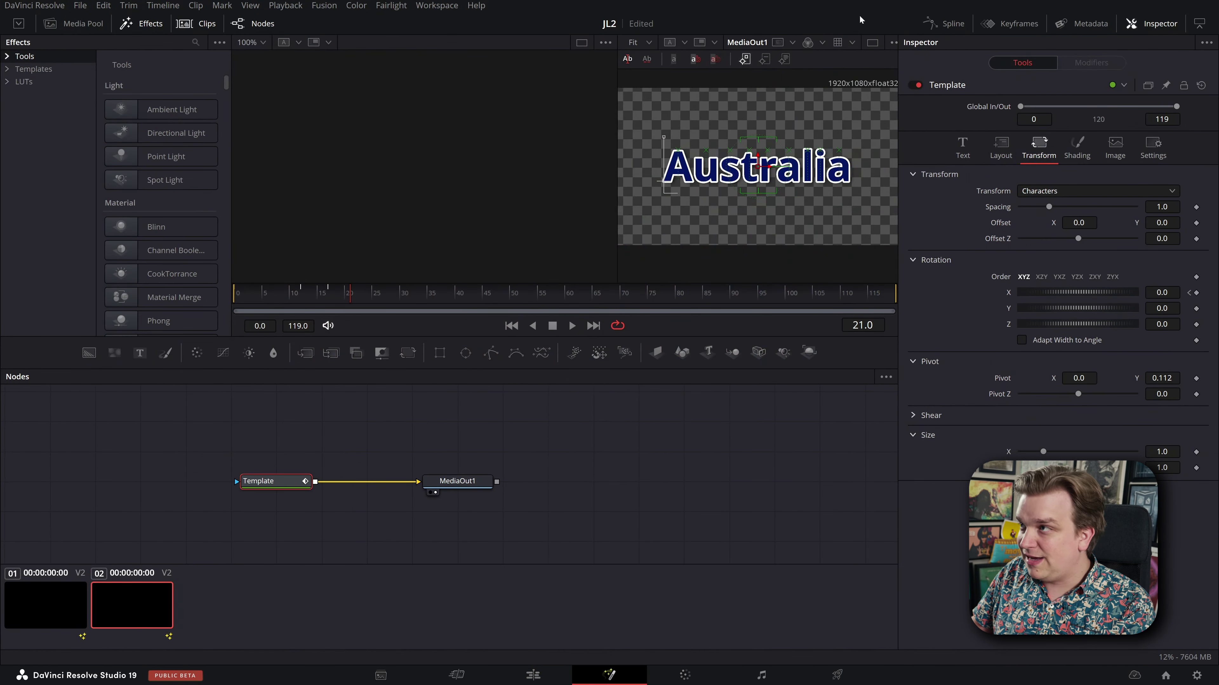
{"action": "left_click", "coordinate": [950, 23]}
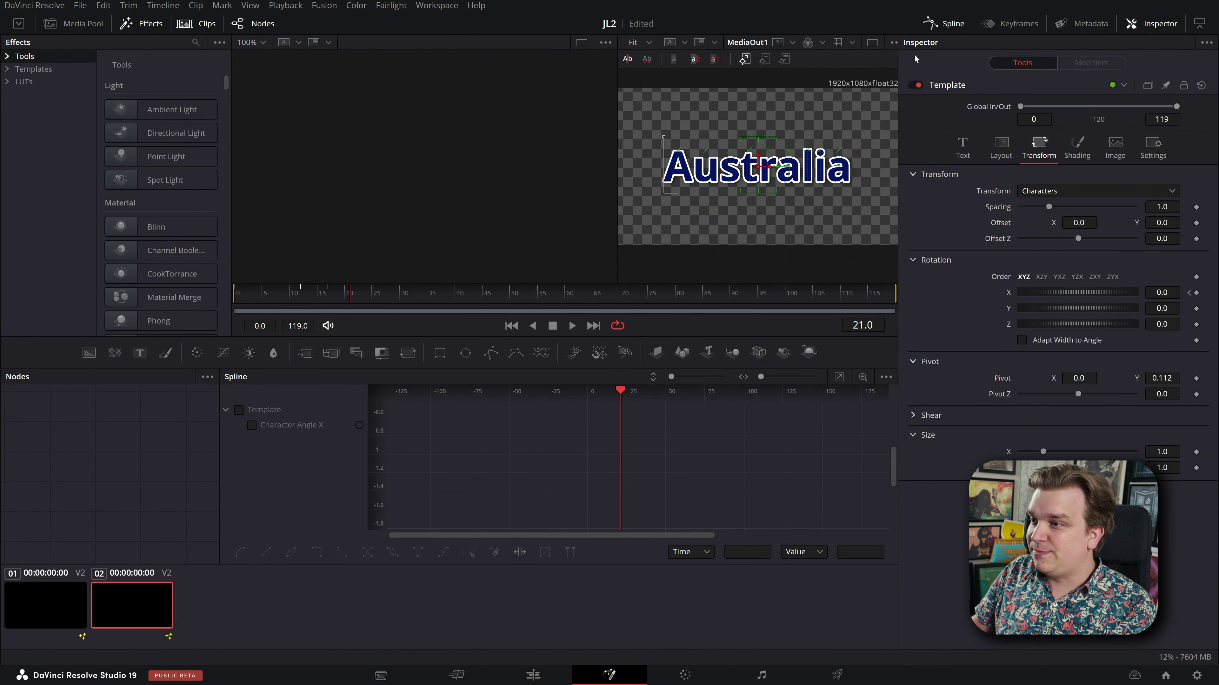
{"action": "left_click", "coordinate": [249, 426]}
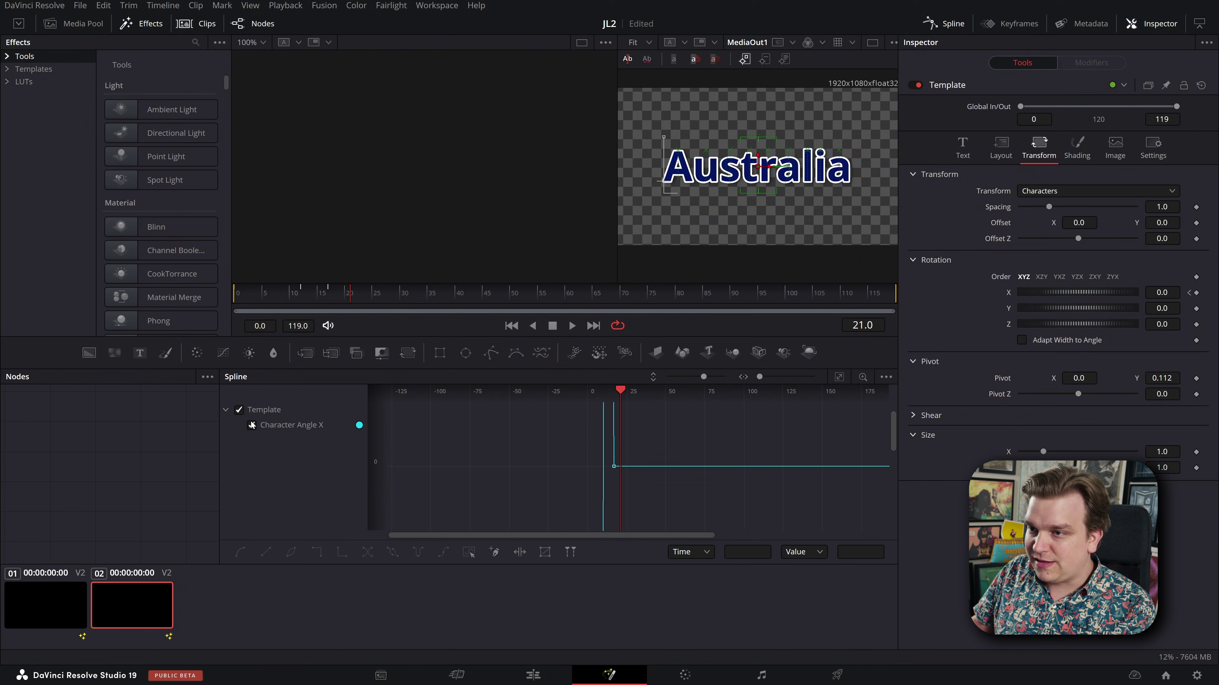
{"action": "left_click", "coordinate": [839, 379]}
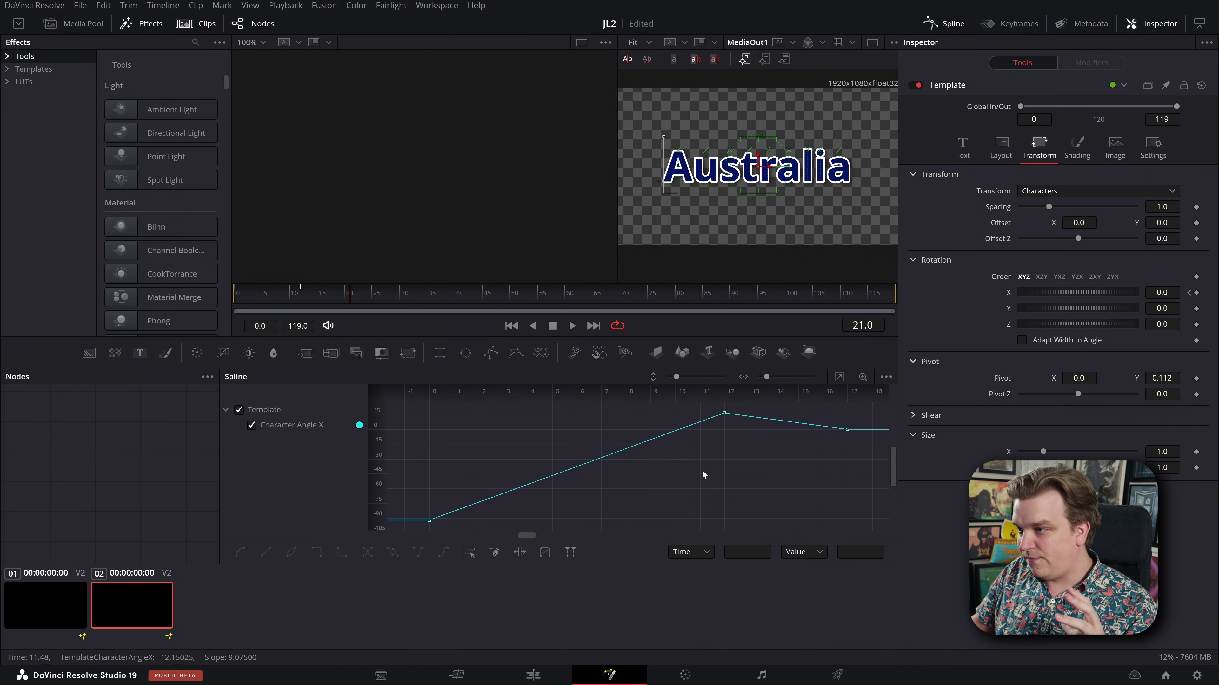
{"action": "scroll", "coordinate": [692, 475], "scroll_direction": "down", "scroll_amount": 2}
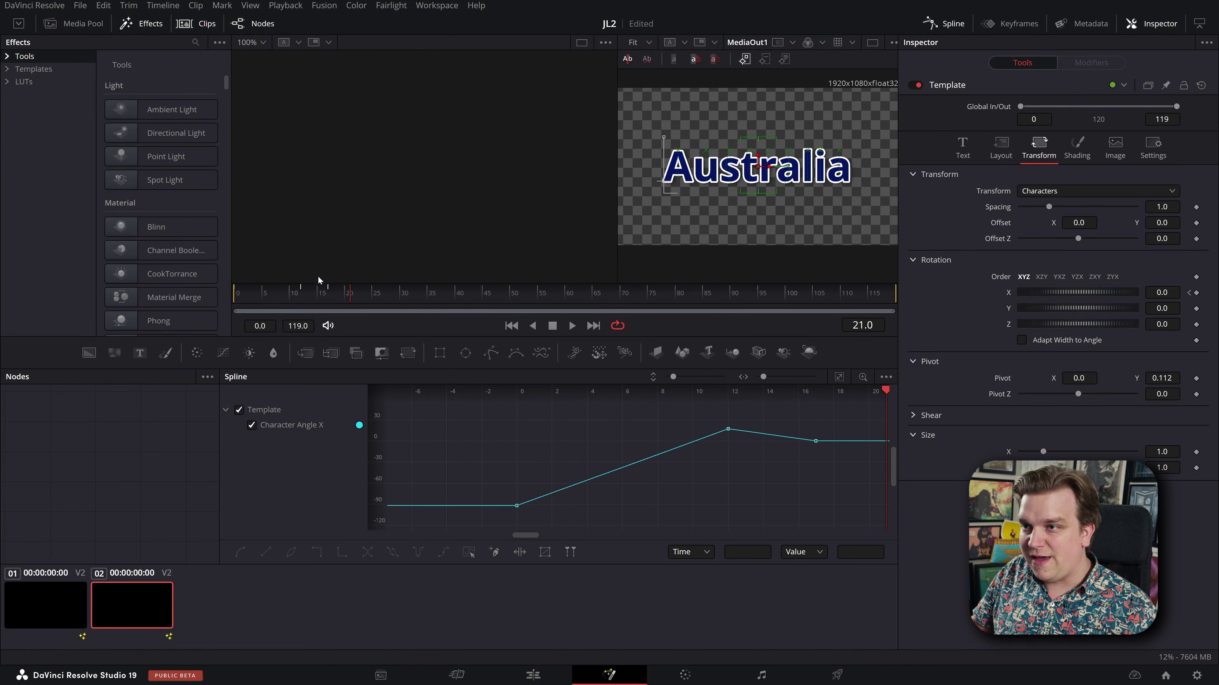
- Smooth all of the Character Angle X keyframes and play the animation from frame 0
{"action": "left_click", "coordinate": [192, 24]}
{"action": "key", "text": "Home"}
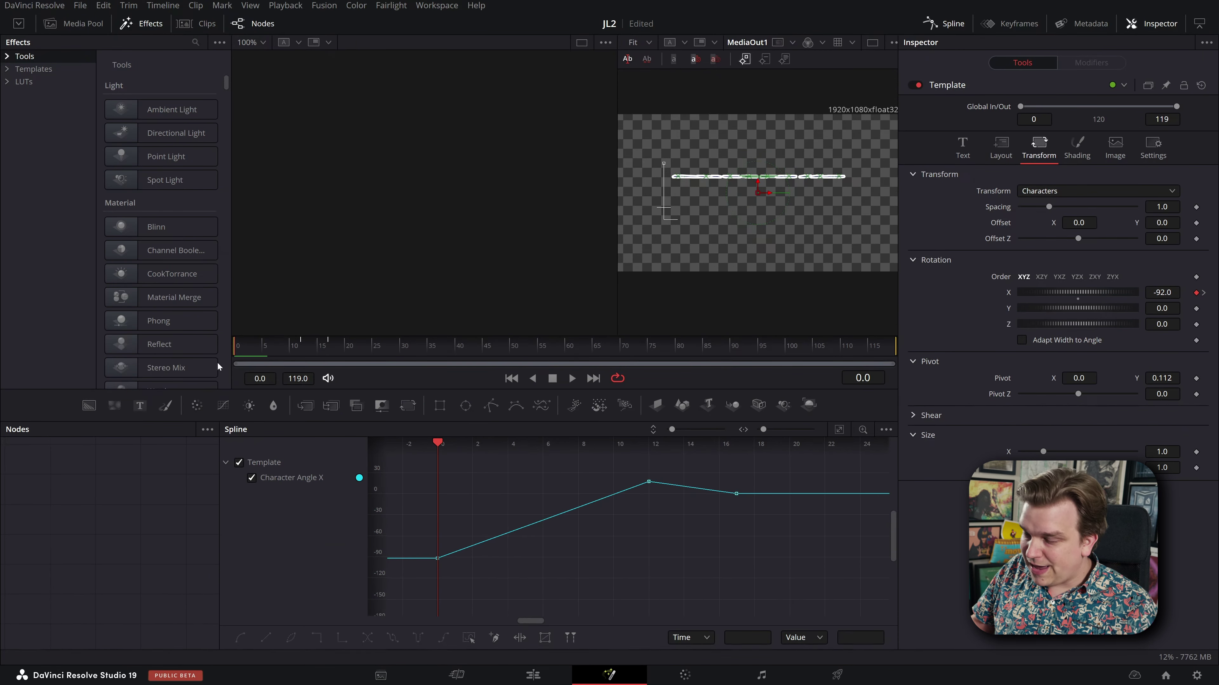
{"action": "left_click_drag", "start_coordinate": [218, 363], "coordinate": [303, 364]}
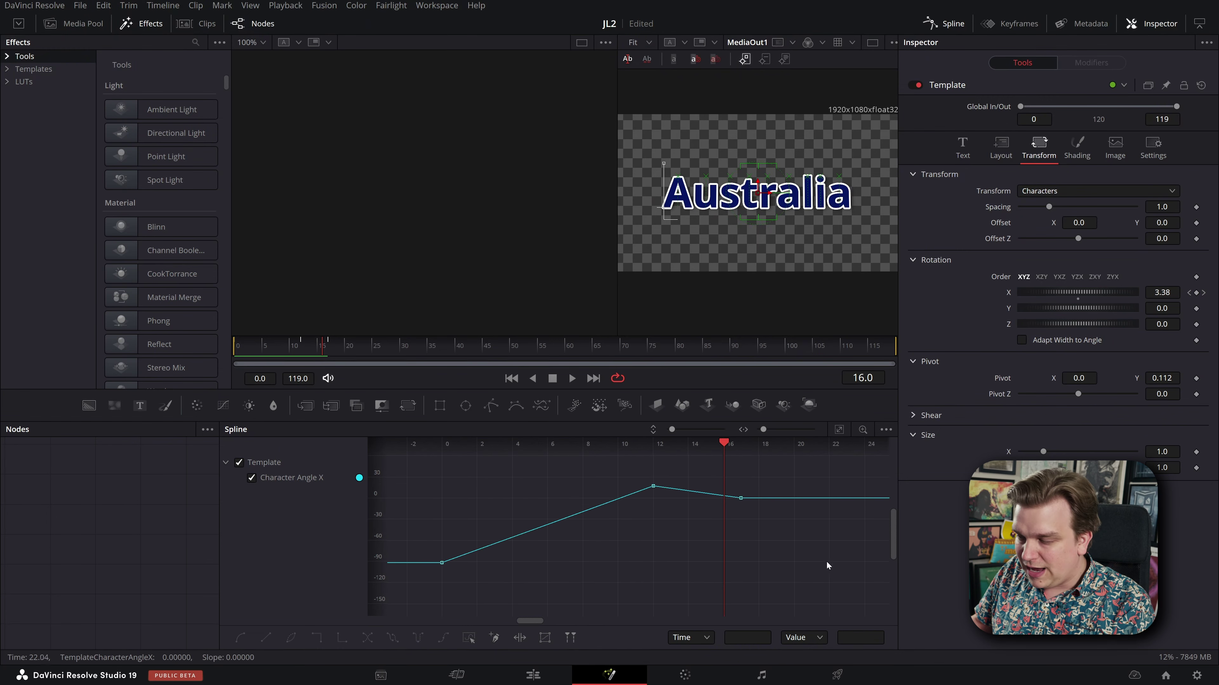
{"action": "left_click_drag", "start_coordinate": [830, 577], "coordinate": [365, 458]}
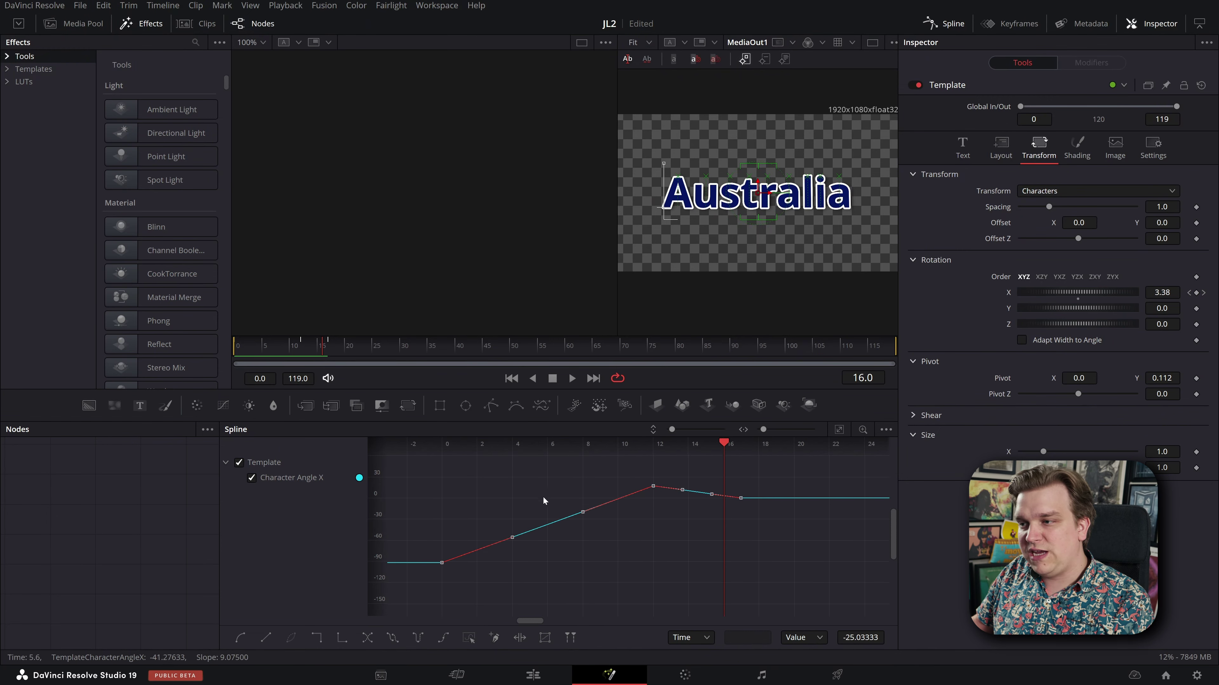
{"action": "left_click", "coordinate": [523, 494]}
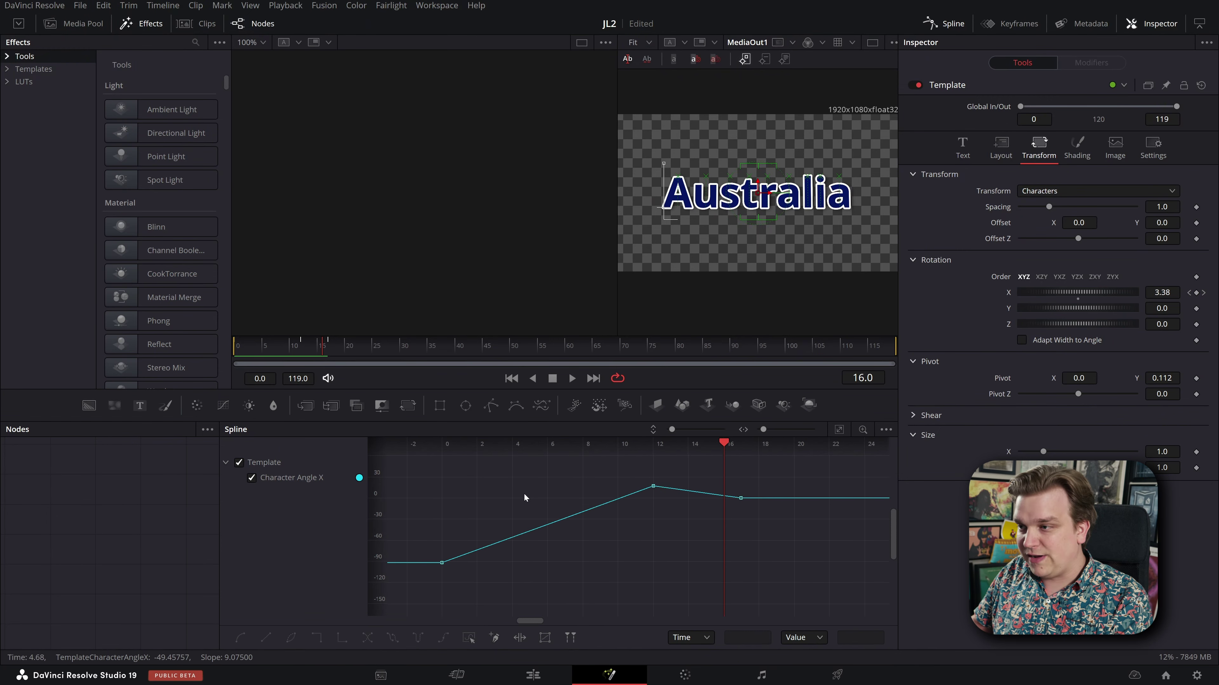
{"action": "key", "text": "s"}
{"action": "left_click", "coordinate": [235, 348]}
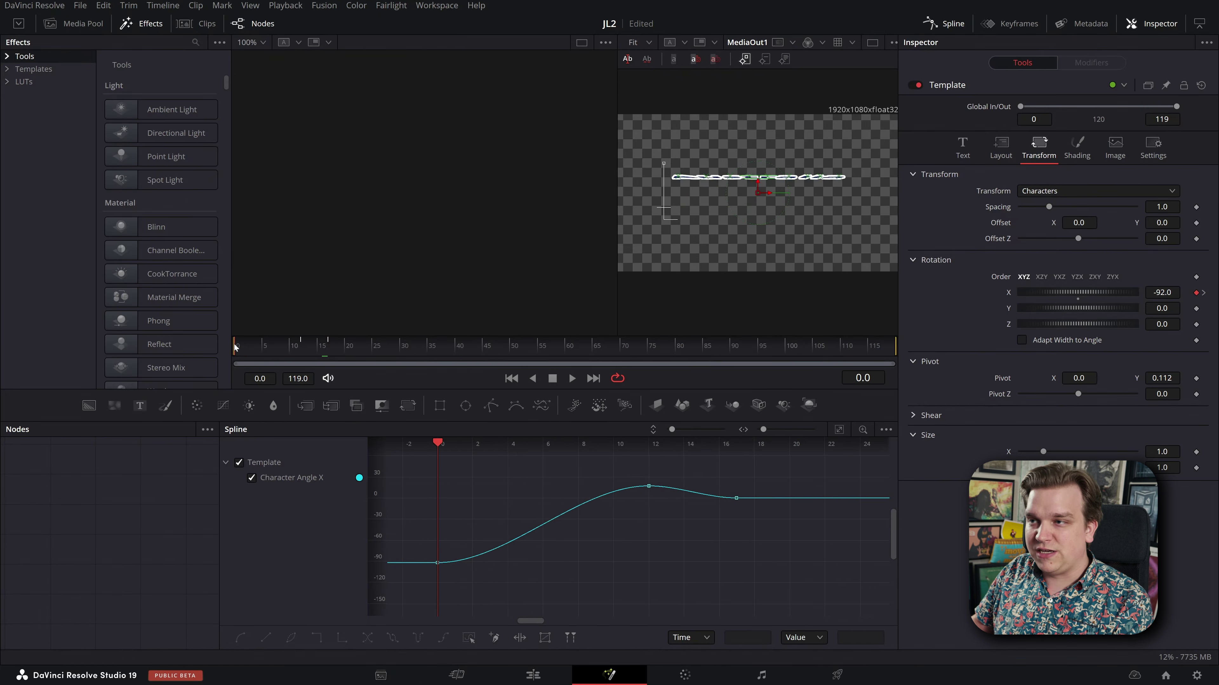
{"action": "key", "text": "space"}
{"action": "key", "text": "space"}
- Set the ease-in of the last Character Angle X keyframe, at frame 17, to 60.1
{"action": "left_click_drag", "start_coordinate": [537, 575], "coordinate": [793, 571]}
{"action": "left_click_drag", "start_coordinate": [558, 534], "coordinate": [588, 554]}
{"action": "left_click_drag", "start_coordinate": [695, 566], "coordinate": [623, 484]}
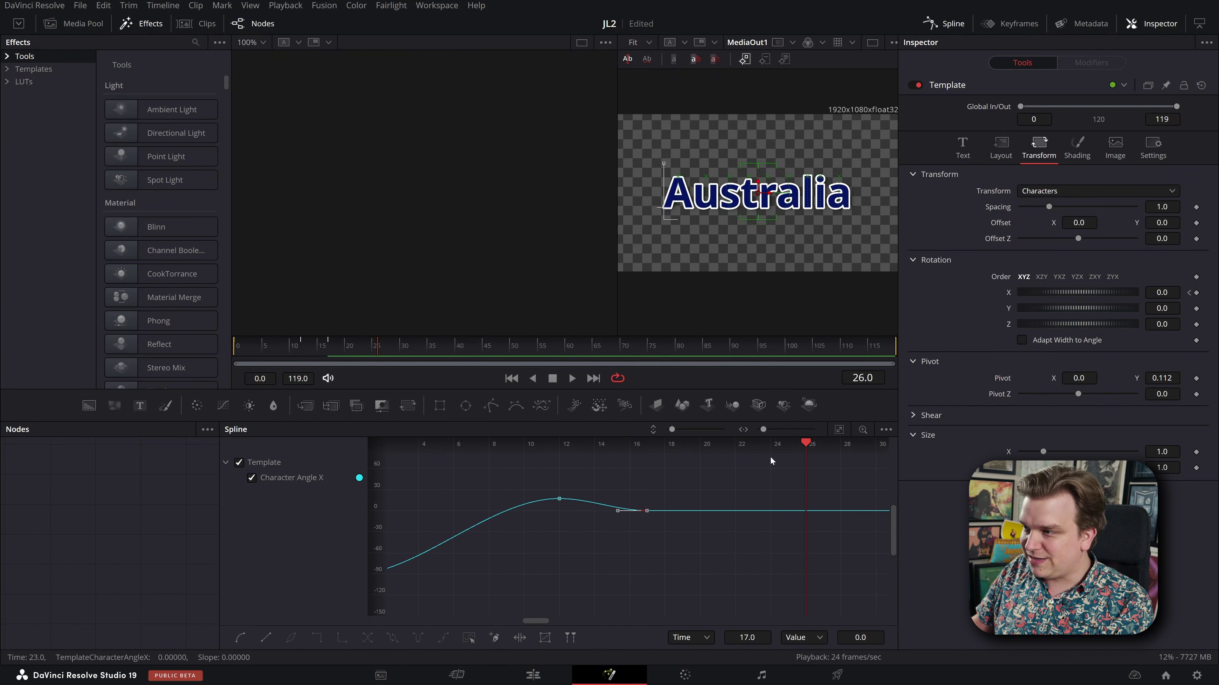
{"action": "key", "text": "t"}
{"action": "left_click_drag", "start_coordinate": [754, 446], "coordinate": [772, 444]}
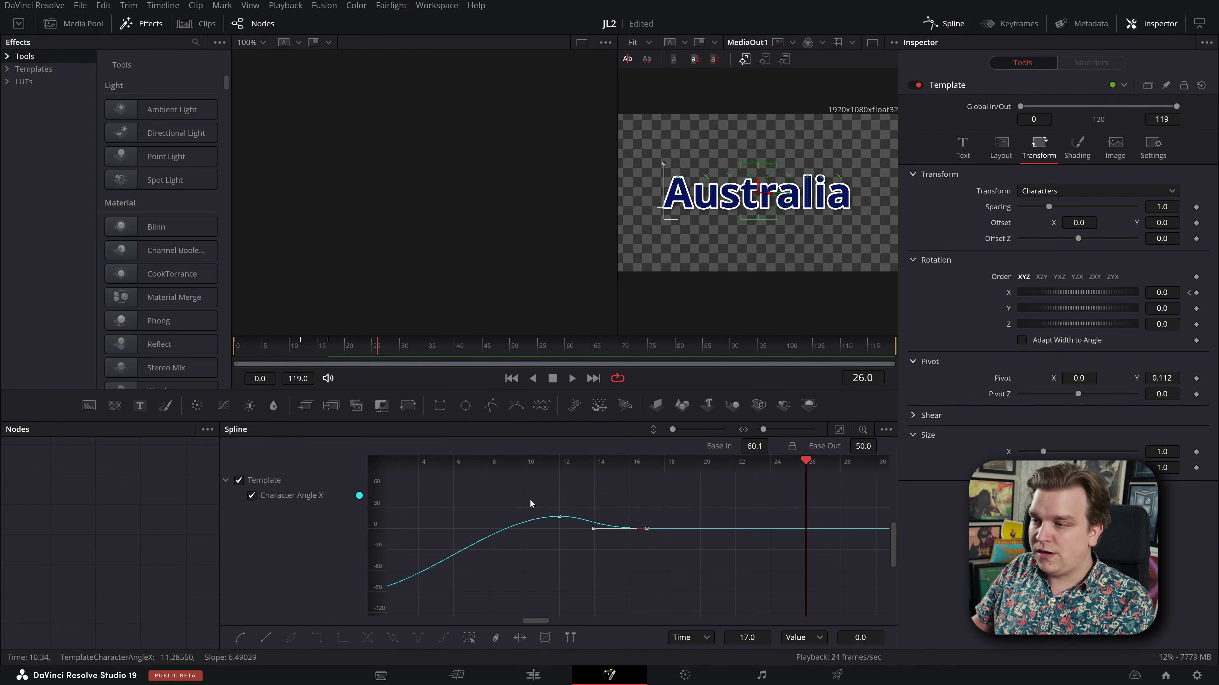
- Enlarge the MediaOut1 viewer and play the eased title animation from the first frame
{"action": "left_click_drag", "start_coordinate": [567, 421], "coordinate": [568, 353]}
{"action": "left_click_drag", "start_coordinate": [618, 226], "coordinate": [413, 253]}
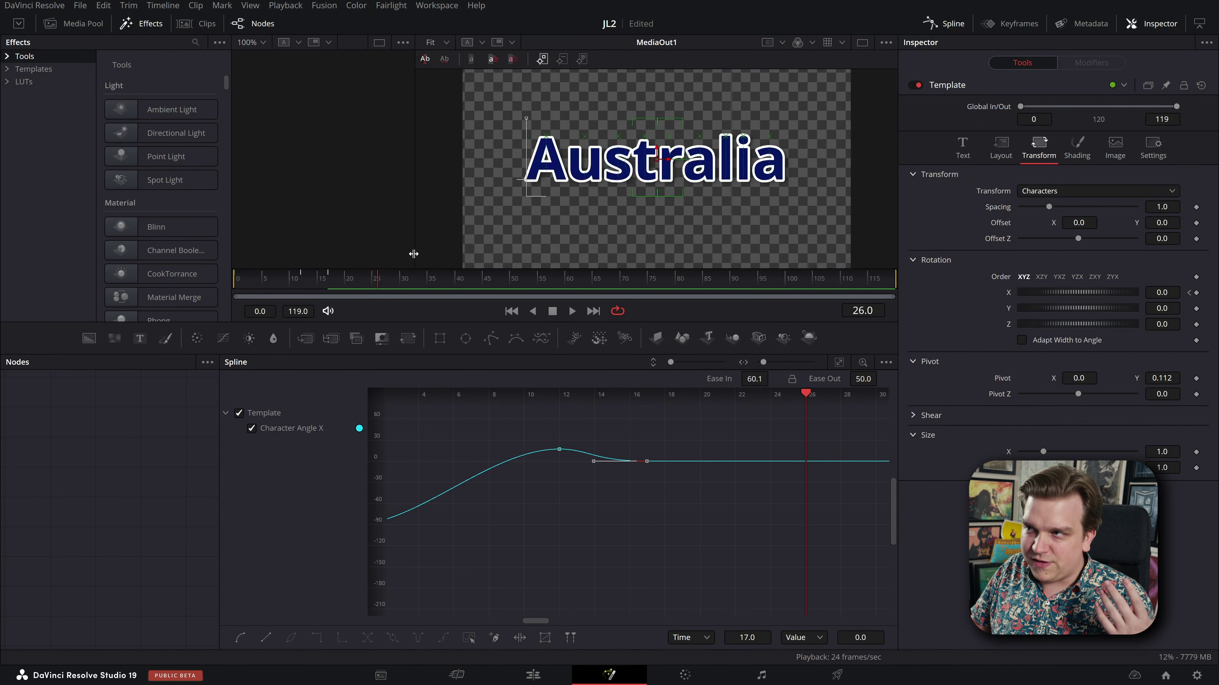
{"action": "scroll", "coordinate": [572, 262], "scroll_direction": "up", "scroll_amount": 3}
{"action": "left_click_drag", "start_coordinate": [584, 241], "coordinate": [535, 250]}
{"action": "scroll", "coordinate": [535, 249], "scroll_direction": "down", "scroll_amount": 3}
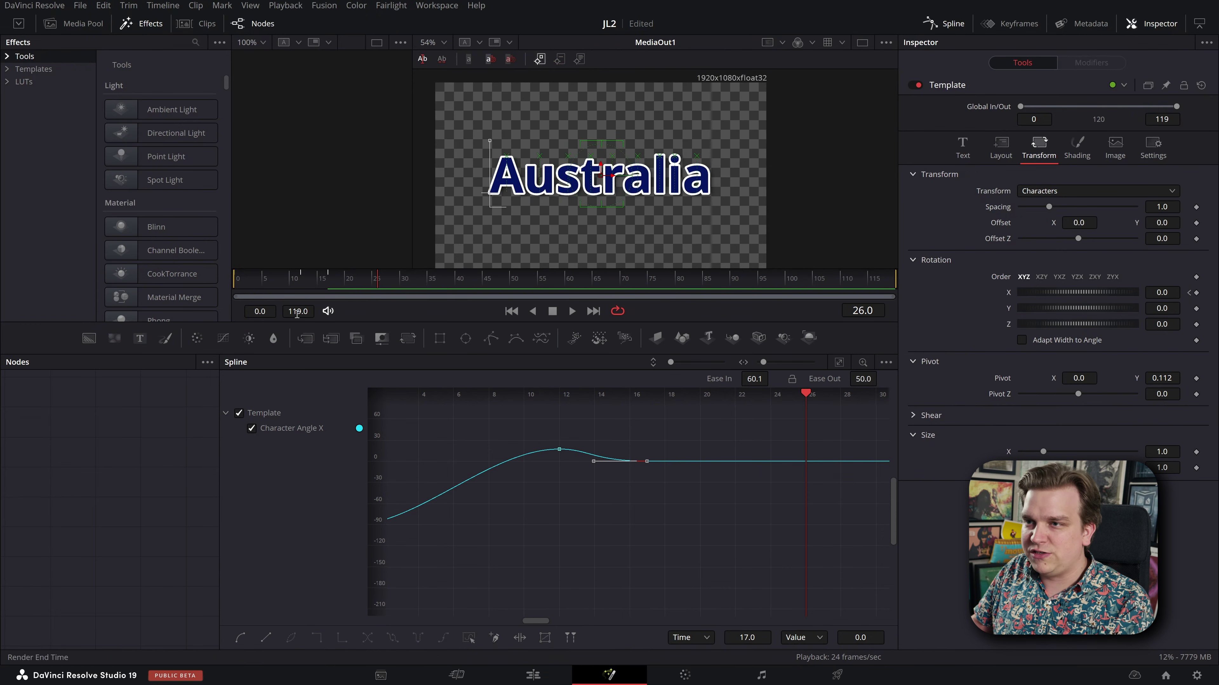
{"action": "left_click_drag", "start_coordinate": [269, 283], "coordinate": [197, 282]}
{"action": "left_click", "coordinate": [524, 468]}
{"action": "key", "text": "space"}
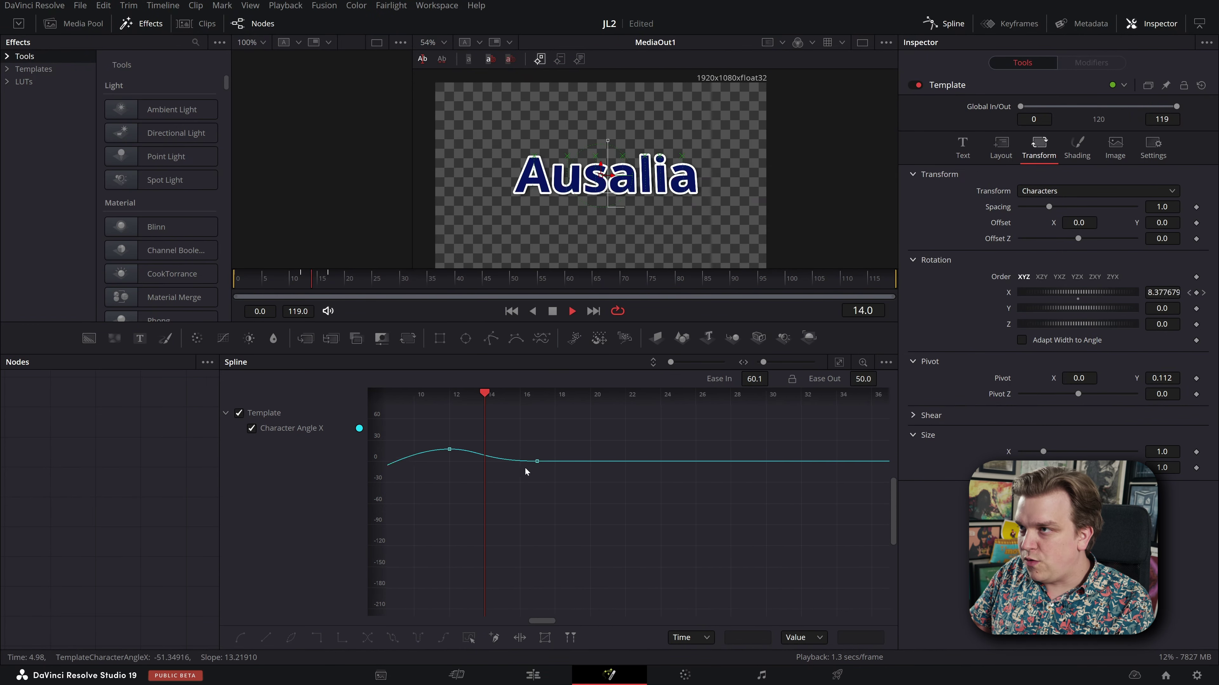
{"action": "key", "text": "space"}
- Switch to a single viewer and restore the missing letters so the title text reads Australia
{"action": "scroll", "coordinate": [698, 221], "scroll_direction": "up", "scroll_amount": 3}
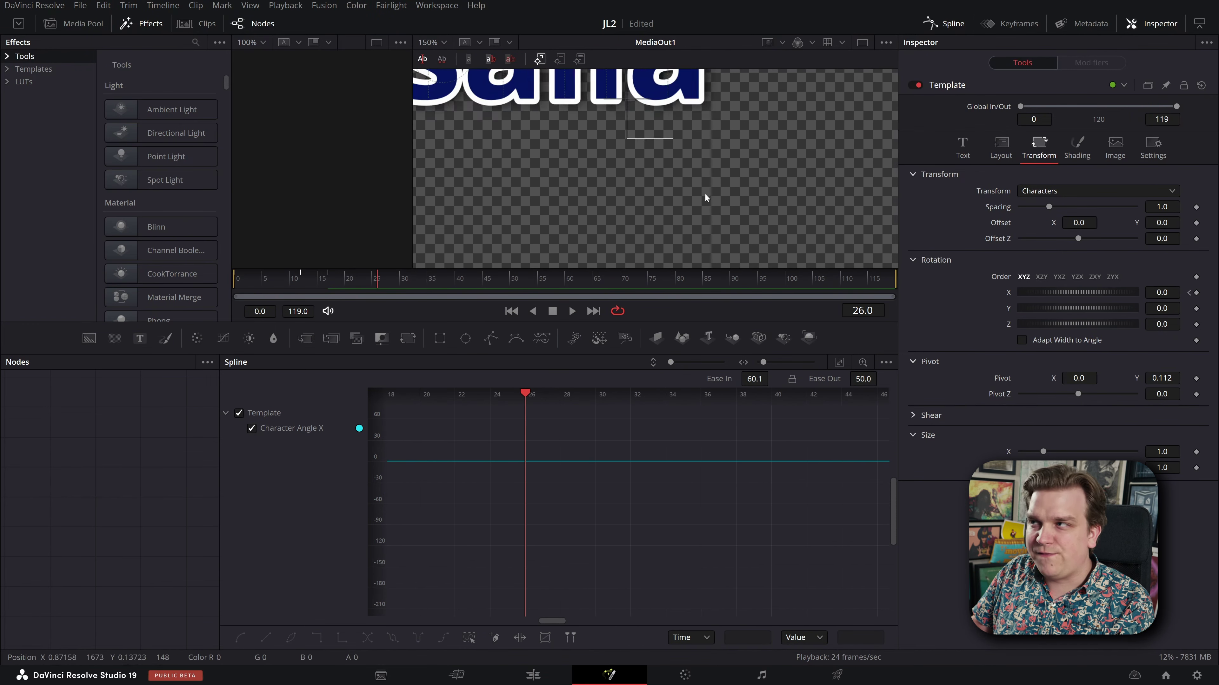
{"action": "left_click", "coordinate": [862, 43]}
{"action": "left_click", "coordinate": [957, 146]}
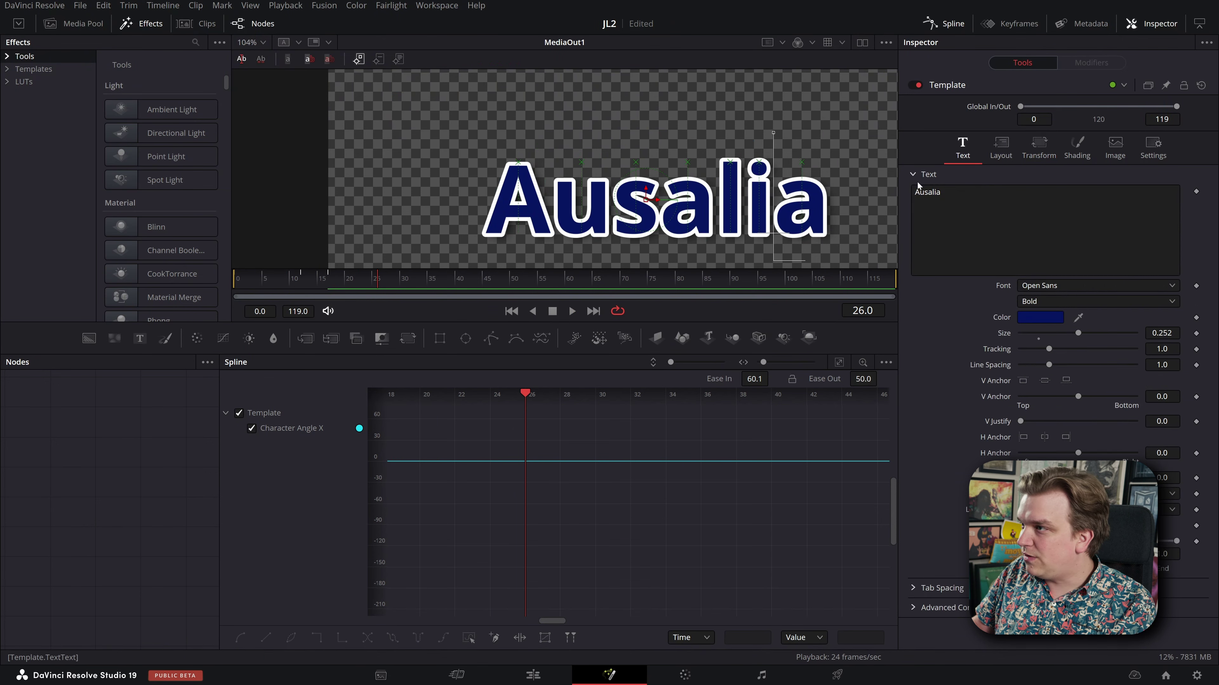
{"action": "left_click", "coordinate": [929, 195]}
{"action": "type", "text": "tr"}
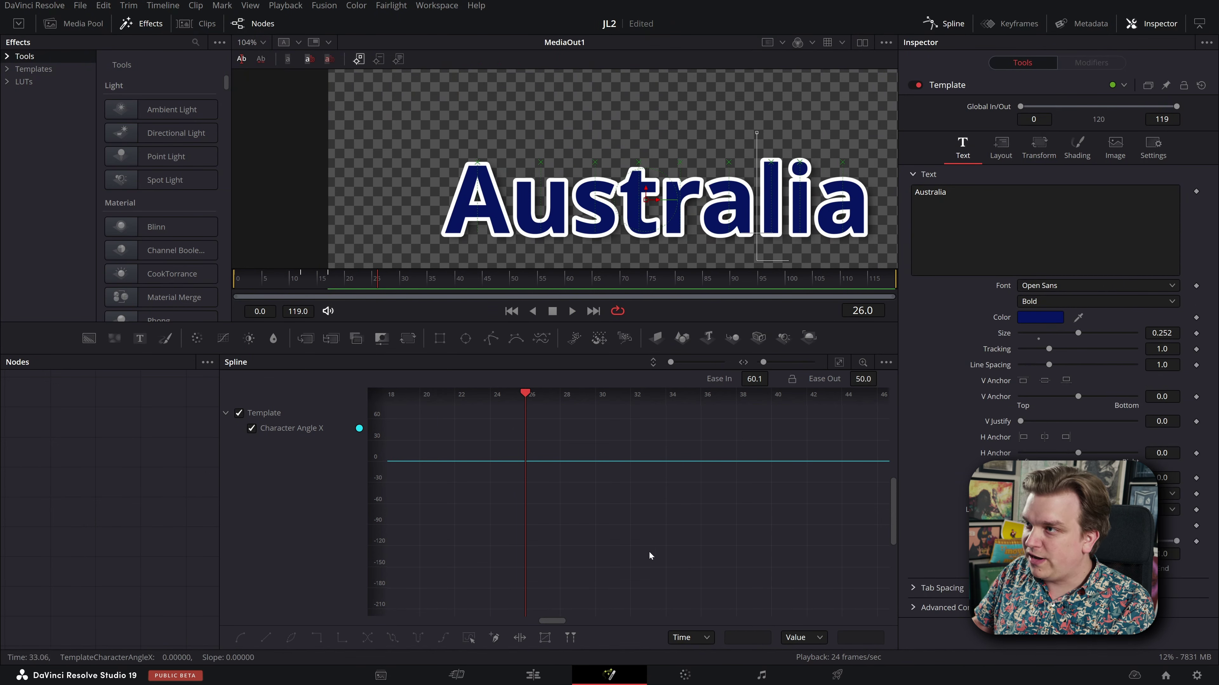
- Return to the Edit page and play the Australia title's opening to check the smoothed swing-in
{"action": "left_click_drag", "start_coordinate": [358, 287], "coordinate": [219, 291]}
{"action": "key", "text": "space"}
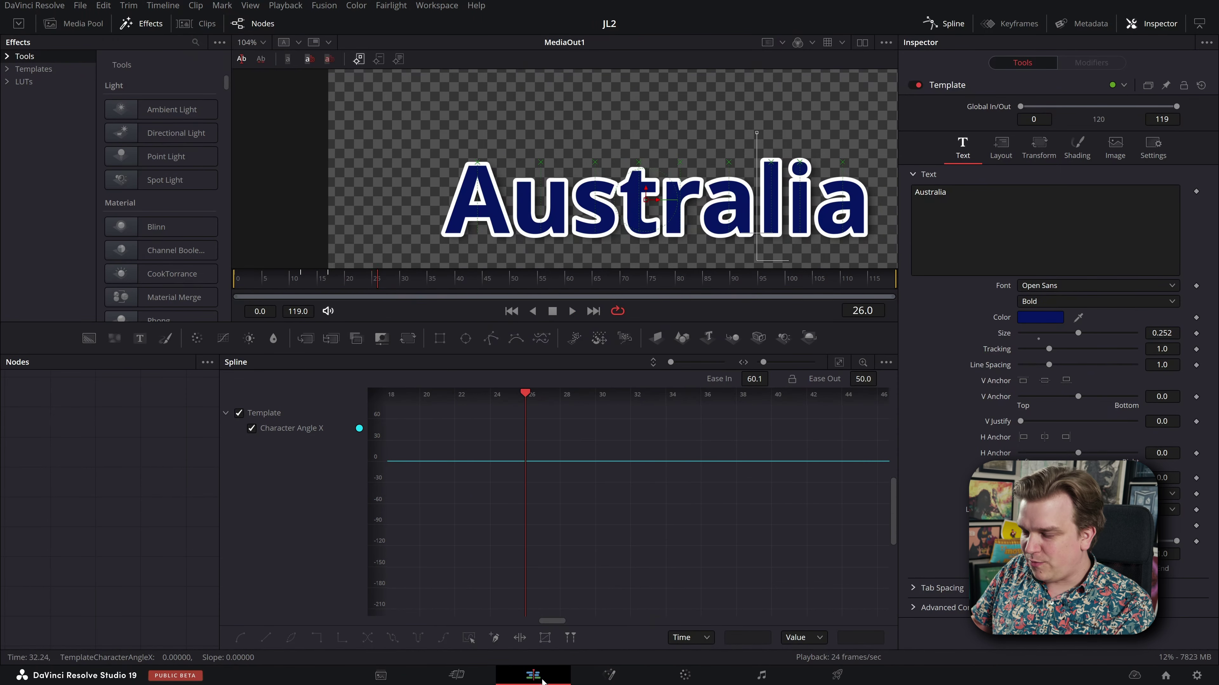
{"action": "left_click", "coordinate": [533, 675]}
{"action": "left_click", "coordinate": [439, 473]}
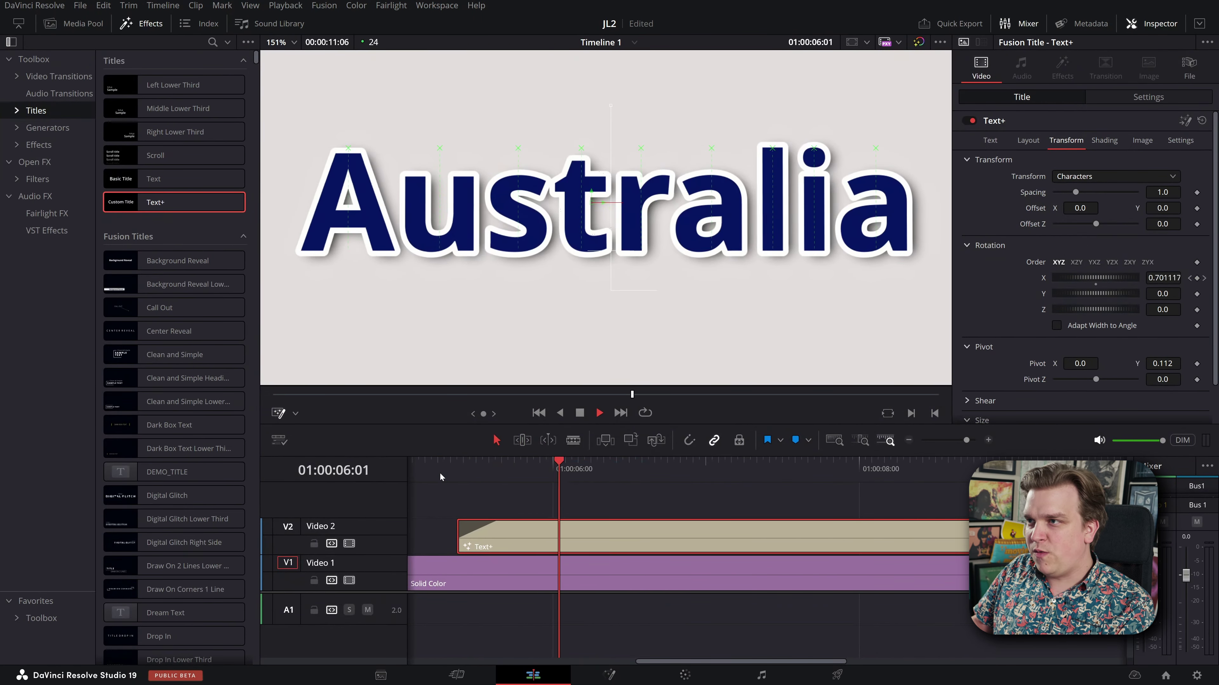
{"action": "key", "text": "space"}
{"action": "left_click", "coordinate": [590, 492]}
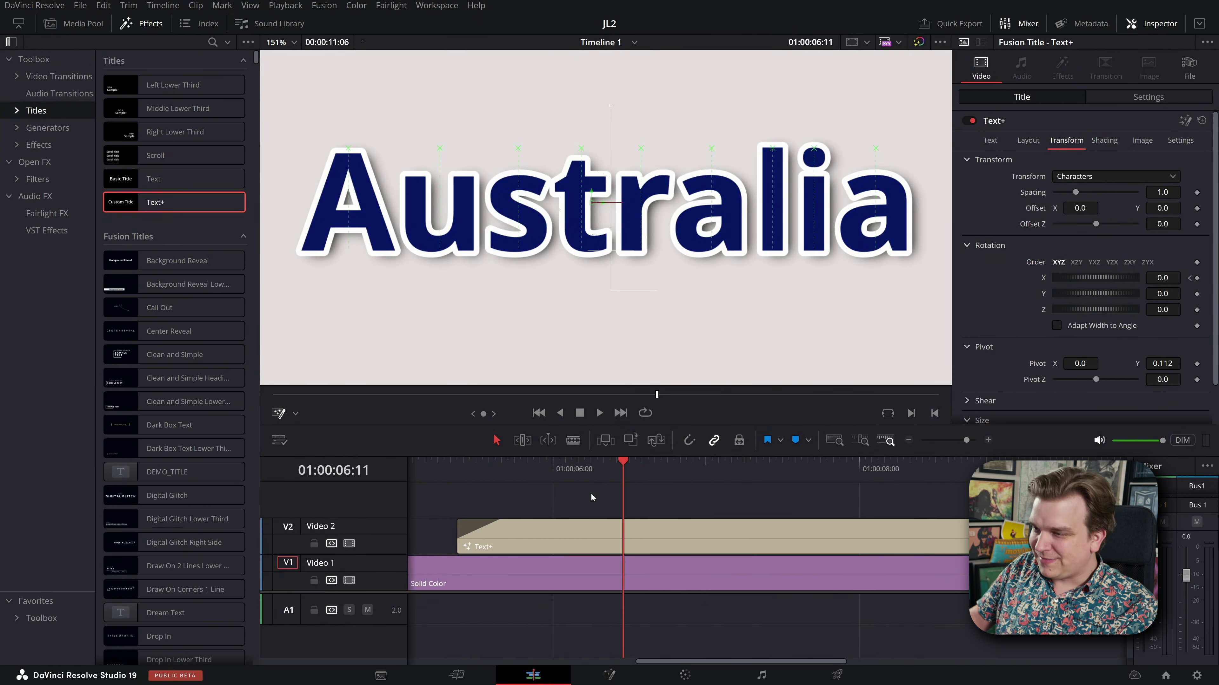
- Add a Fusion Composition clip on Video 2 after the Australia title and open it in Fusion
{"action": "scroll", "coordinate": [591, 492], "scroll_direction": "down", "scroll_amount": 3}
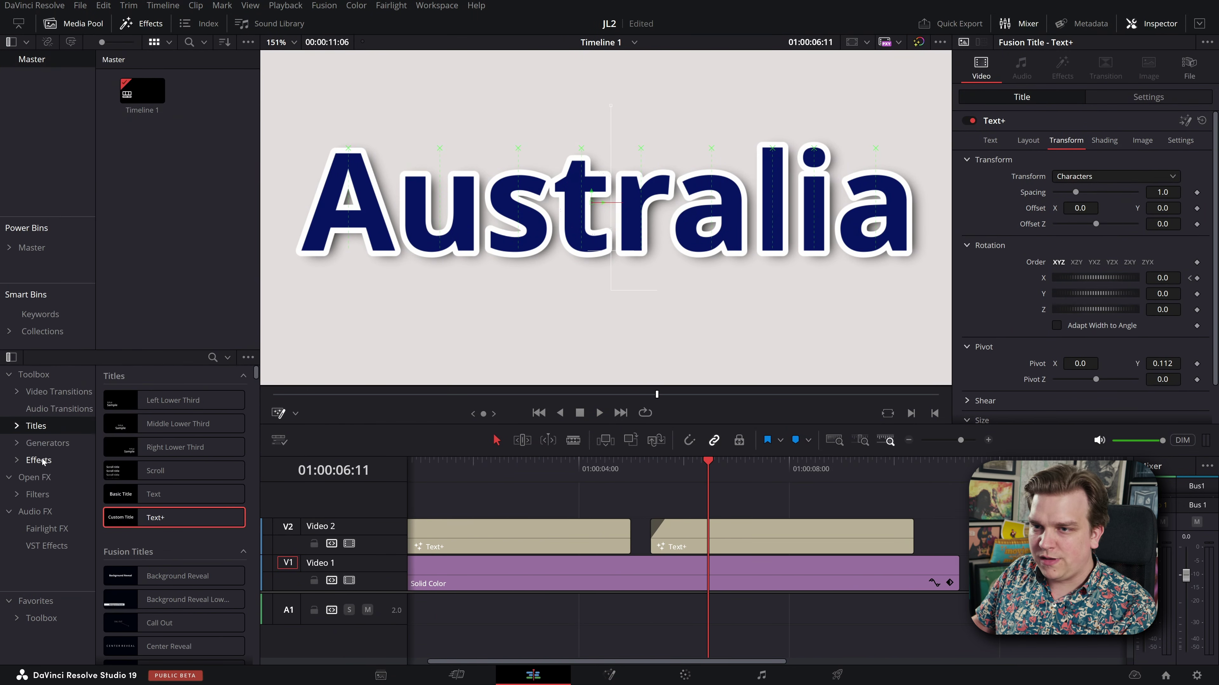
{"action": "left_click", "coordinate": [40, 460]}
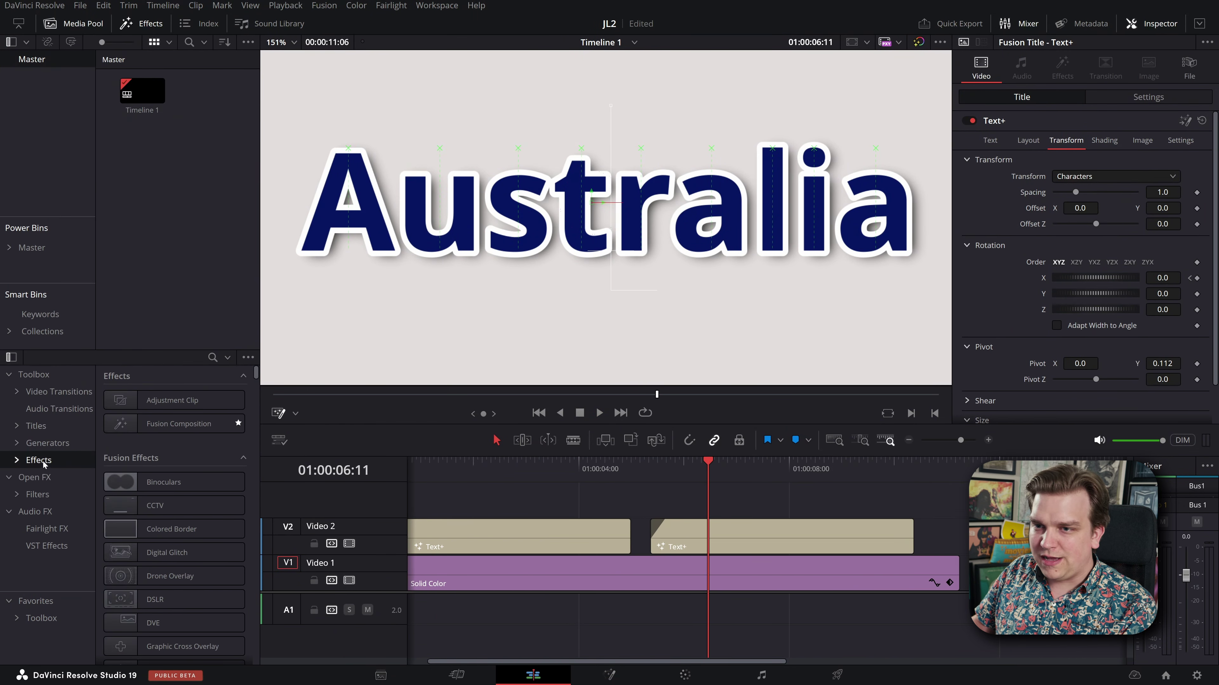
{"action": "left_click_drag", "start_coordinate": [182, 425], "coordinate": [992, 531]}
{"action": "scroll", "coordinate": [747, 505], "scroll_direction": "right", "scroll_amount": 3}
{"action": "left_click", "coordinate": [832, 541]}
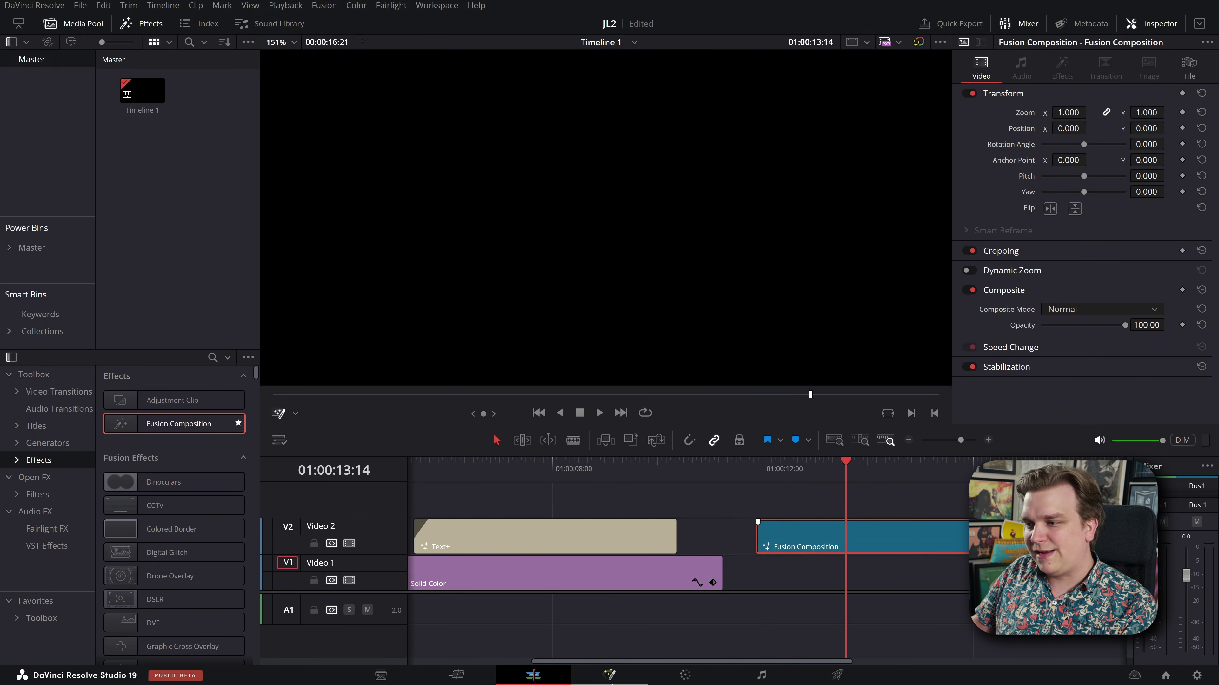
{"action": "left_click", "coordinate": [609, 676]}
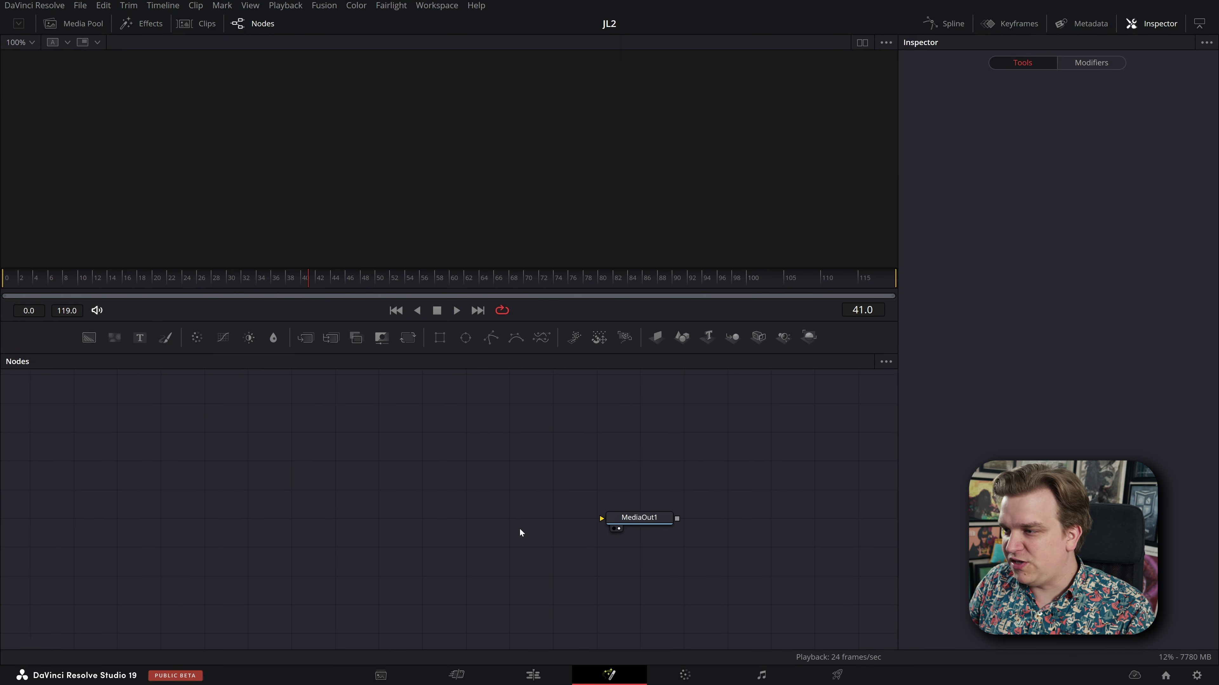
{"action": "scroll", "coordinate": [483, 513], "scroll_direction": "down", "scroll_amount": 2}
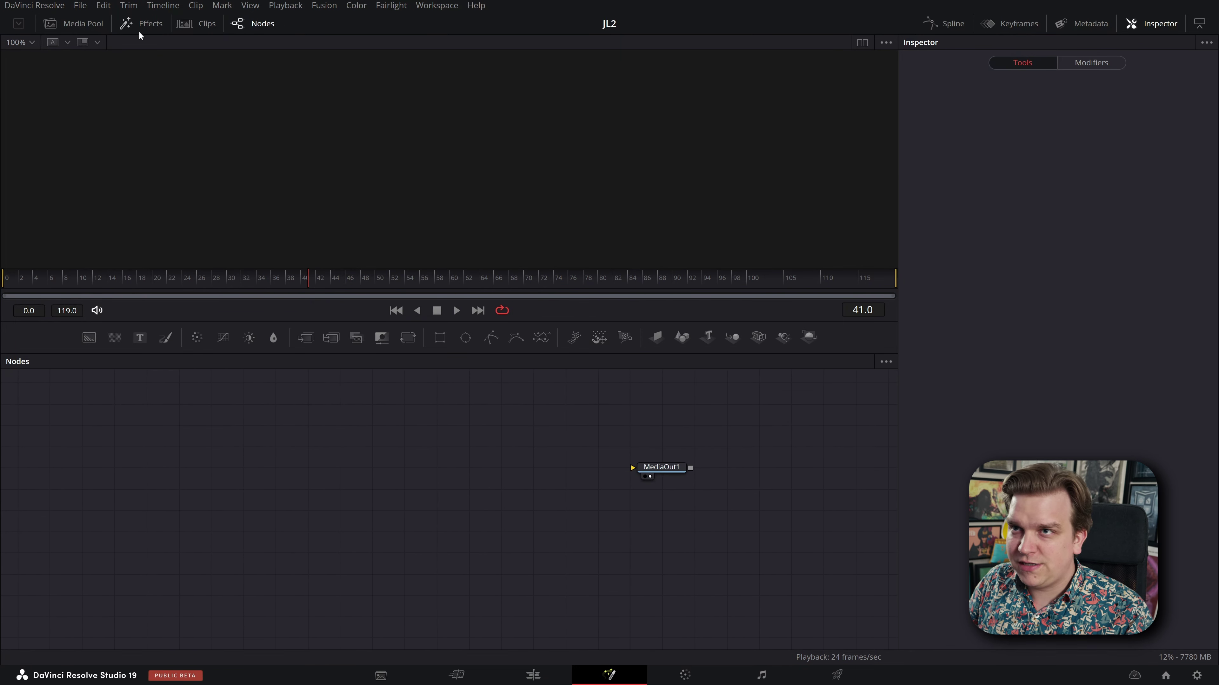
- Add the DaVinci Resolve logo and NewEngland.png from the media pool to the node graph and view each one
{"action": "left_click", "coordinate": [91, 24]}
{"action": "left_click_drag", "start_coordinate": [207, 217], "coordinate": [133, 480]}
{"action": "left_click_drag", "start_coordinate": [147, 307], "coordinate": [257, 580]}
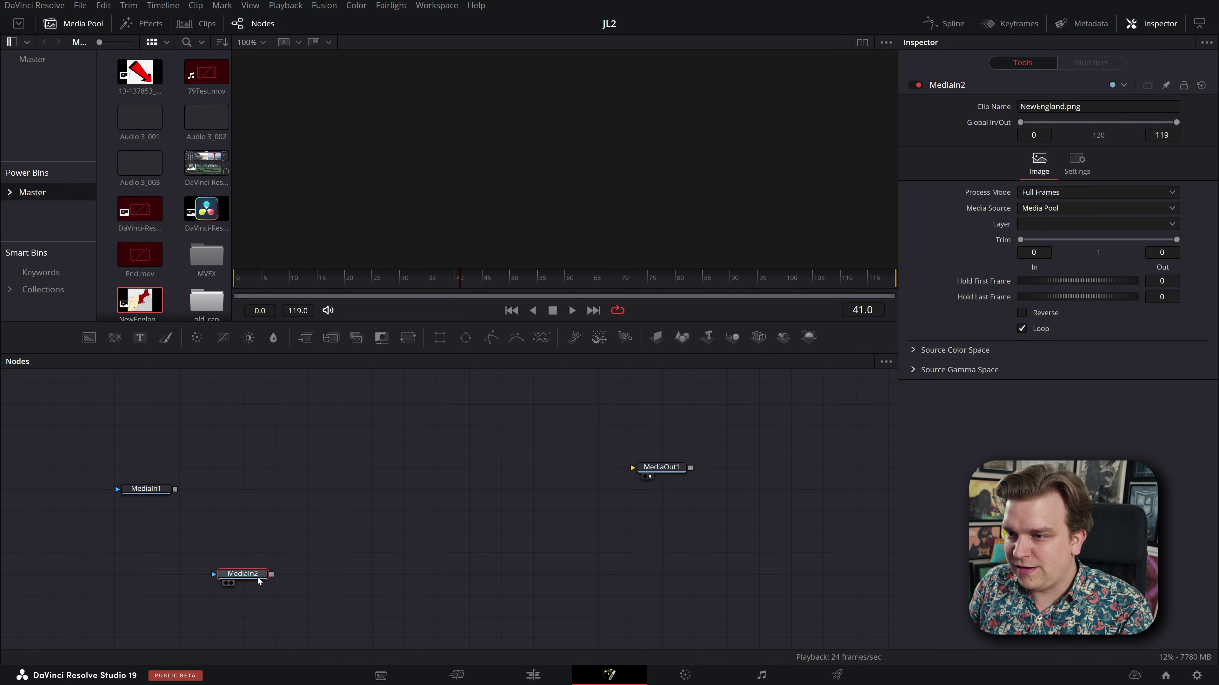
{"action": "key", "text": "1"}
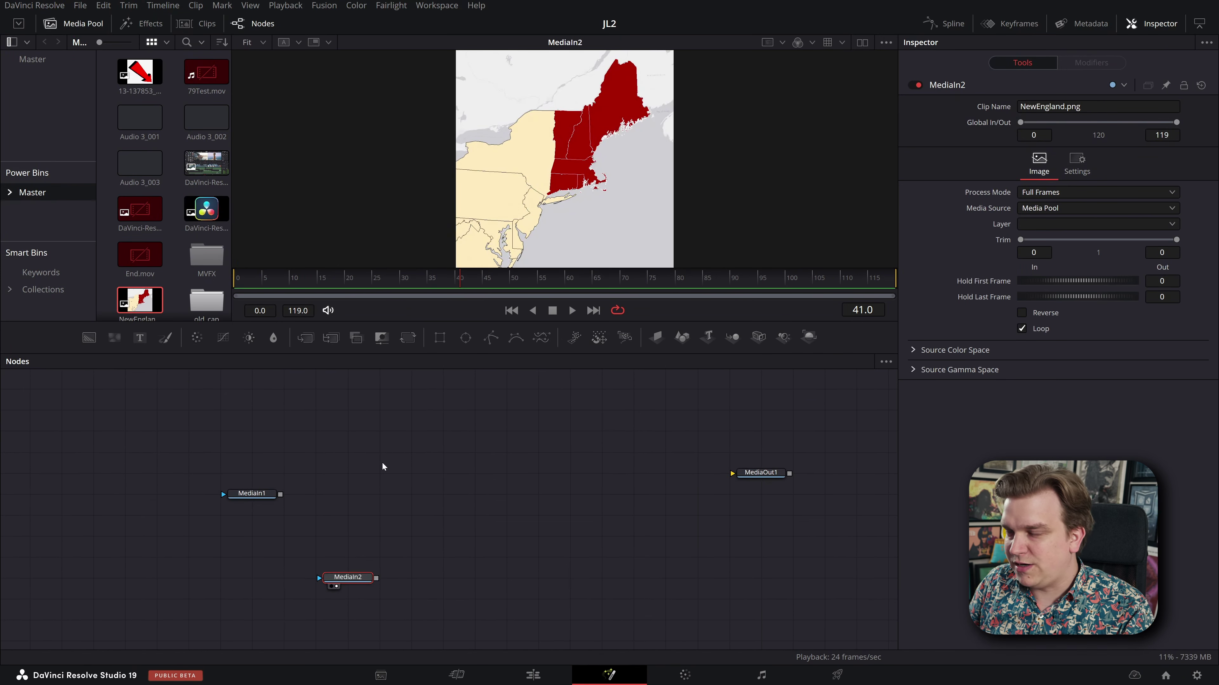
{"action": "left_click", "coordinate": [254, 496]}
{"action": "key", "text": "1"}
- Add a Background node, merge the DaVinci Resolve logo over it, and view the background alone
{"action": "left_click_drag", "start_coordinate": [252, 494], "coordinate": [252, 389]}
{"action": "scroll", "coordinate": [341, 490], "scroll_direction": "down", "scroll_amount": 1}
{"action": "left_click_drag", "start_coordinate": [89, 338], "coordinate": [326, 479]}
{"action": "left_click_drag", "start_coordinate": [405, 427], "coordinate": [351, 481]}
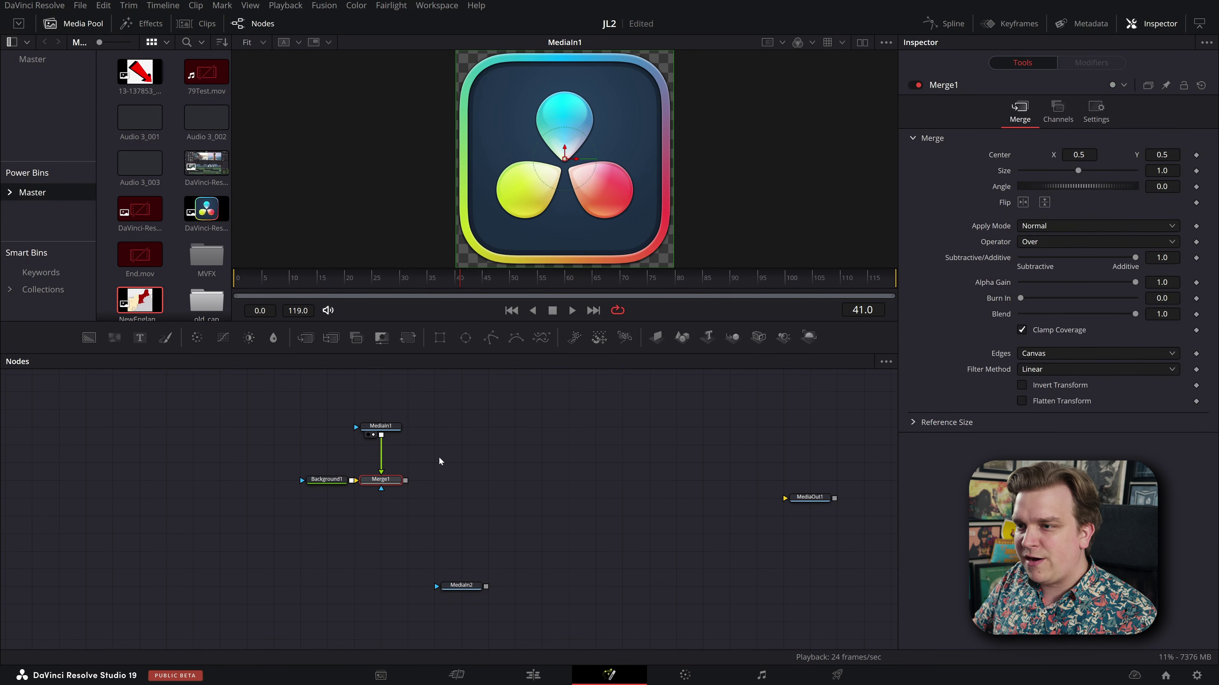
{"action": "scroll", "coordinate": [439, 458], "scroll_direction": "up", "scroll_amount": 2}
{"action": "left_click_drag", "start_coordinate": [439, 458], "coordinate": [528, 450]}
{"action": "left_click", "coordinate": [360, 485]}
{"action": "key", "text": "2"}
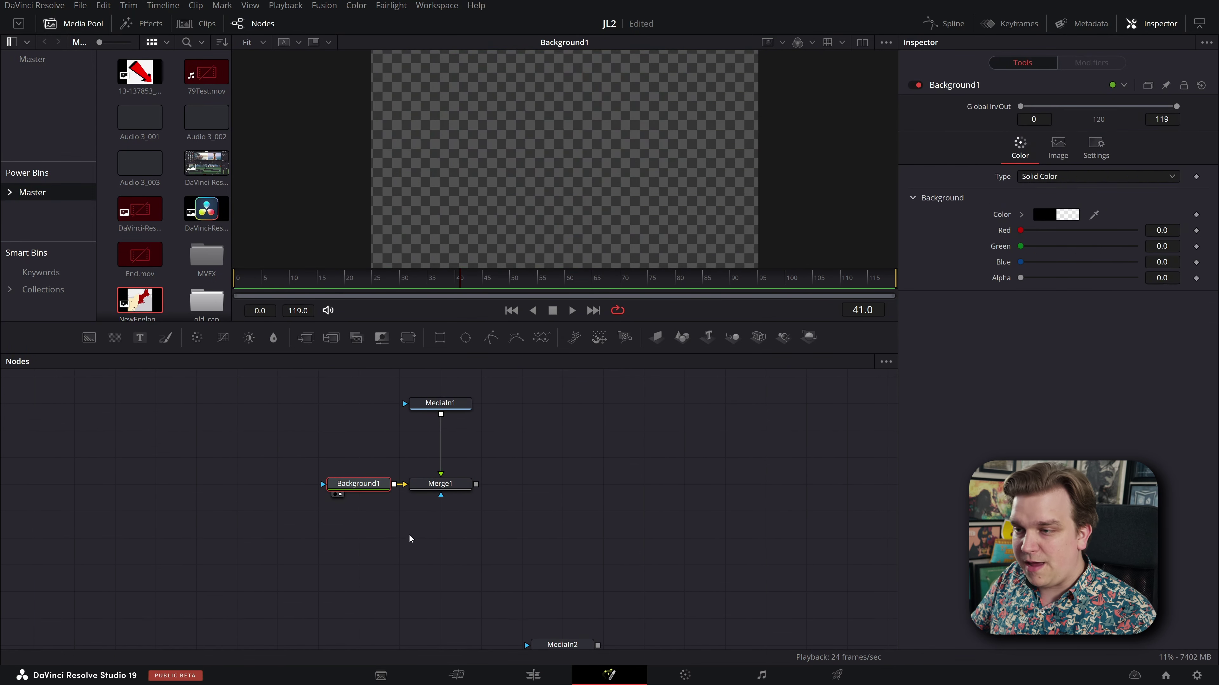
- Add a second, unconnected Background node below the first and show it in the viewer
{"action": "key", "text": "shift+space"}
{"action": "type", "text": "bg"}
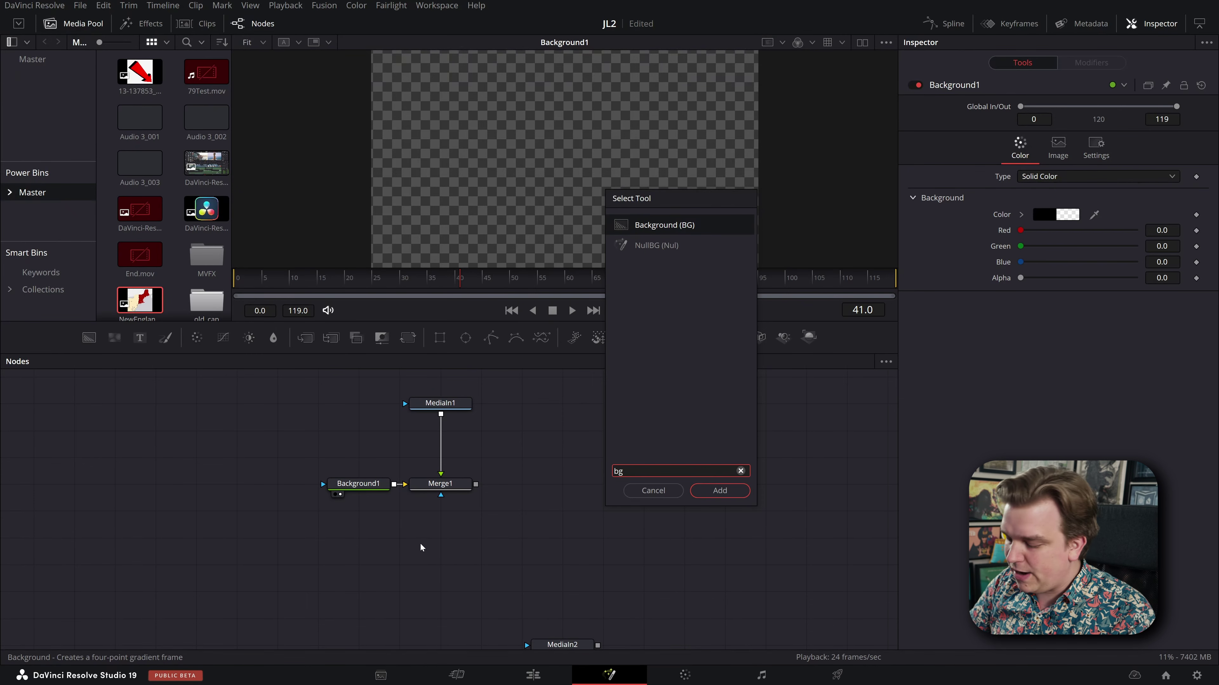
{"action": "key", "text": "Return"}
{"action": "key", "text": "1"}
{"action": "scroll", "coordinate": [626, 145], "scroll_direction": "down", "scroll_amount": 2}
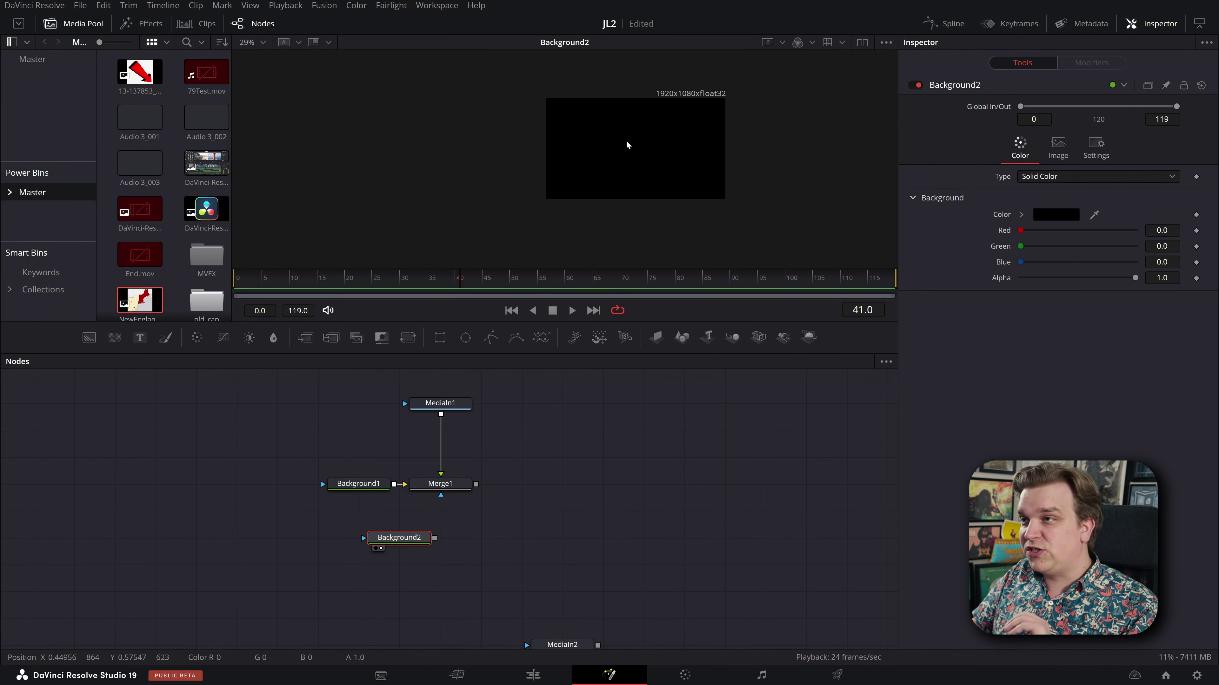
- Make the unconnected Background2 node fully transparent with alpha 0 and delete it
{"action": "left_click_drag", "start_coordinate": [1134, 278], "coordinate": [1017, 278]}
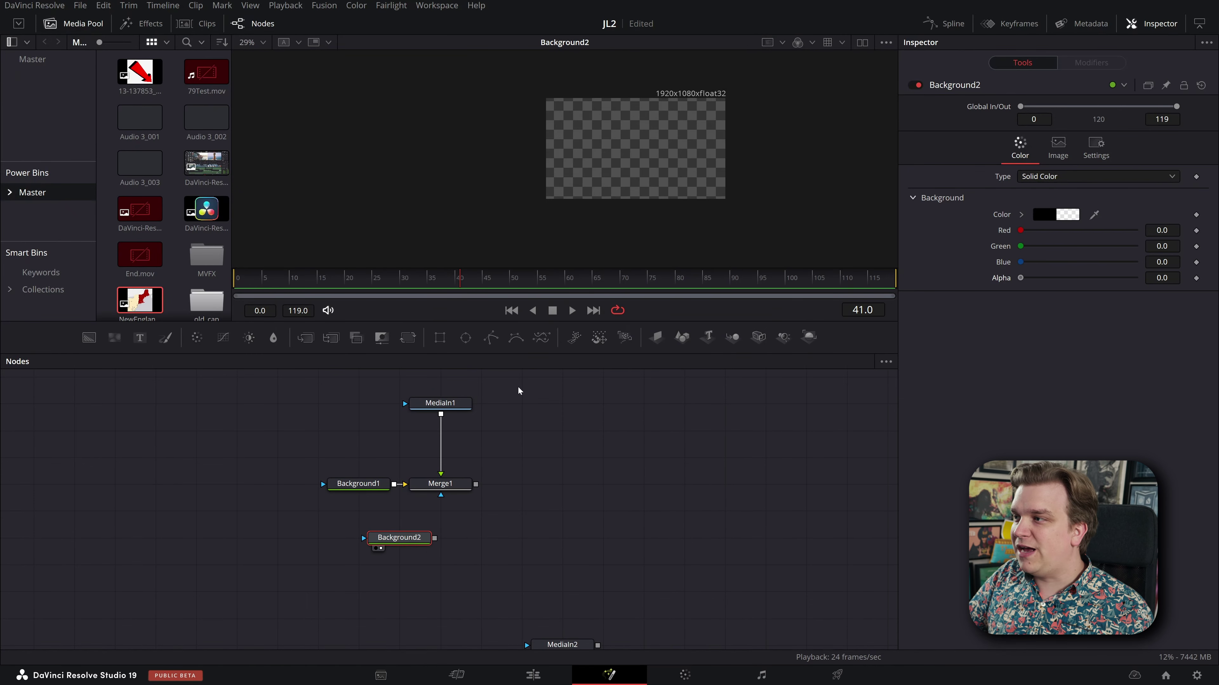
{"action": "scroll", "coordinate": [599, 202], "scroll_direction": "up", "scroll_amount": 3}
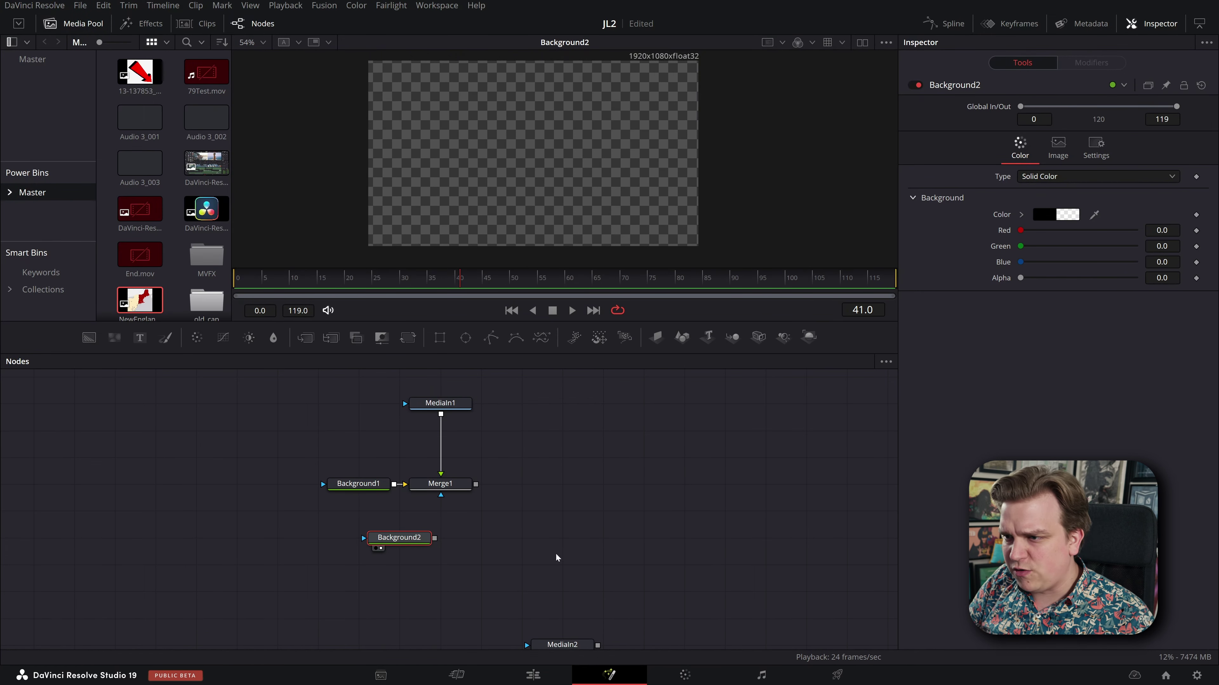
{"action": "key", "text": "Delete"}
{"action": "scroll", "coordinate": [516, 441], "scroll_direction": "up", "scroll_amount": 1}
- View the DaVinci Resolve logo's MediaIn1 node alone and examine its image edges
{"action": "left_click", "coordinate": [450, 396]}
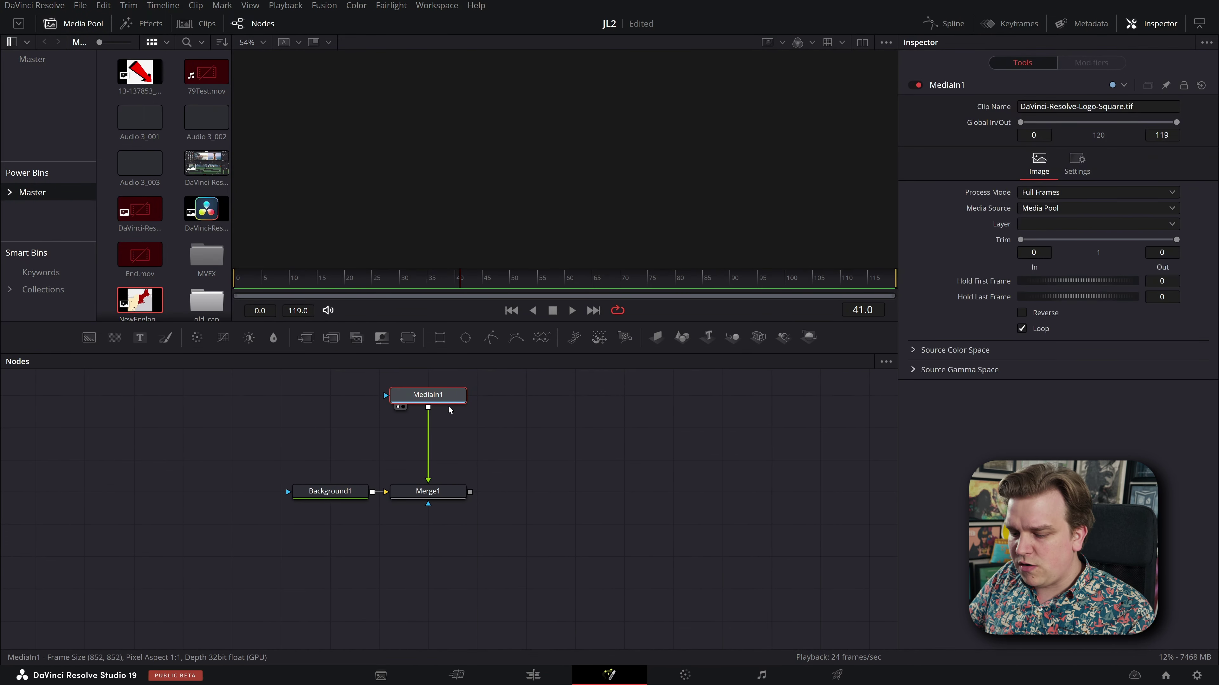
{"action": "key", "text": "1"}
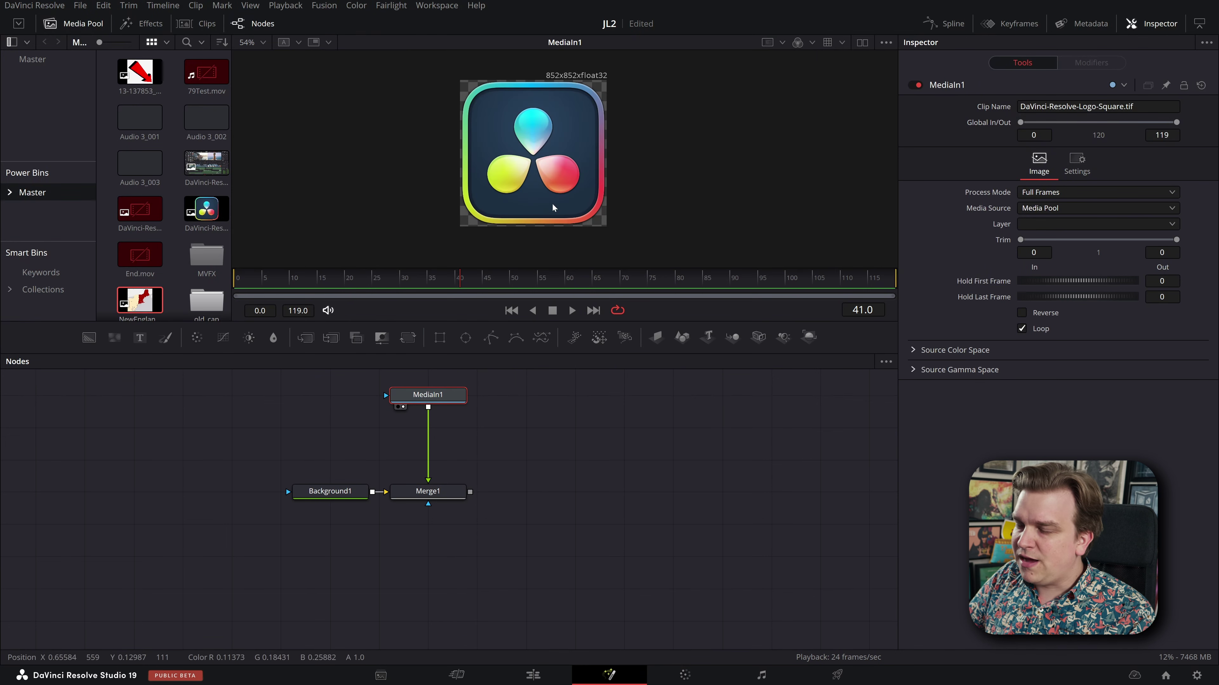
{"action": "scroll", "coordinate": [506, 201], "scroll_direction": "up", "scroll_amount": 3}
{"action": "scroll", "coordinate": [503, 201], "scroll_direction": "down", "scroll_amount": 4}
{"action": "left_click_drag", "start_coordinate": [486, 409], "coordinate": [517, 462]}
{"action": "scroll", "coordinate": [513, 465], "scroll_direction": "down", "scroll_amount": 1}
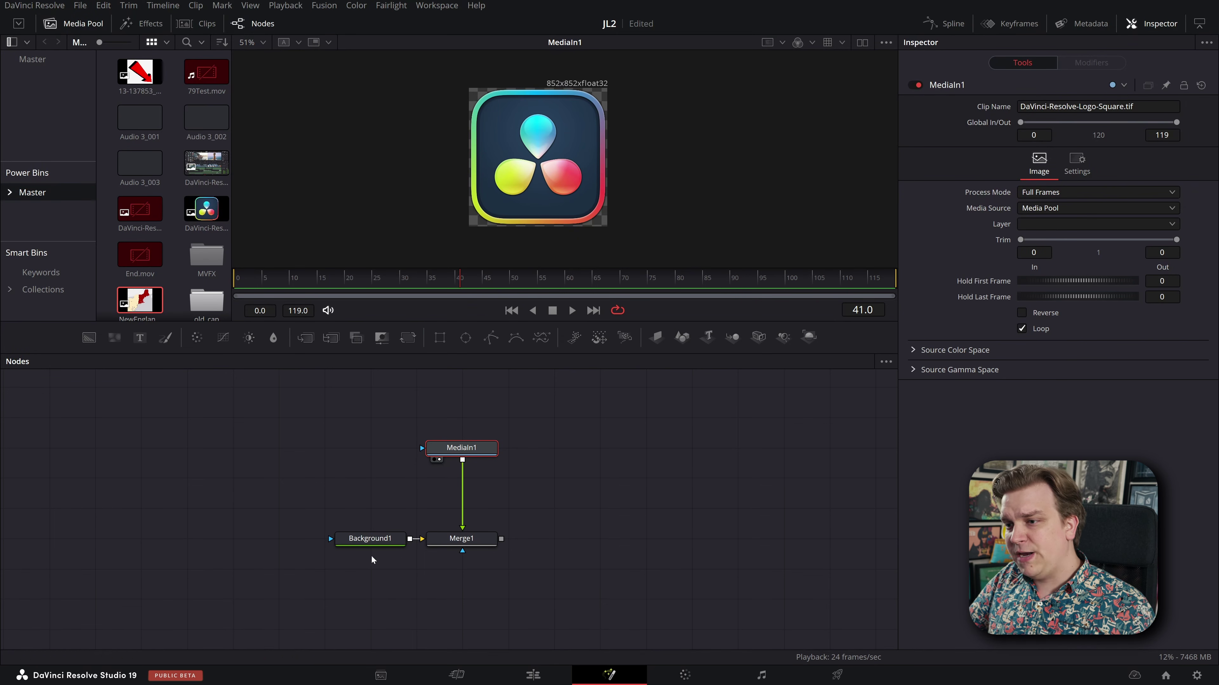
- View Background1 alone, view Merge1's output, and examine how the logo sits within the transparent frame
{"action": "left_click", "coordinate": [361, 544]}
{"action": "key", "text": "1"}
{"action": "left_click_drag", "start_coordinate": [553, 104], "coordinate": [532, 132]}
{"action": "left_click", "coordinate": [480, 544]}
{"action": "key", "text": "2"}
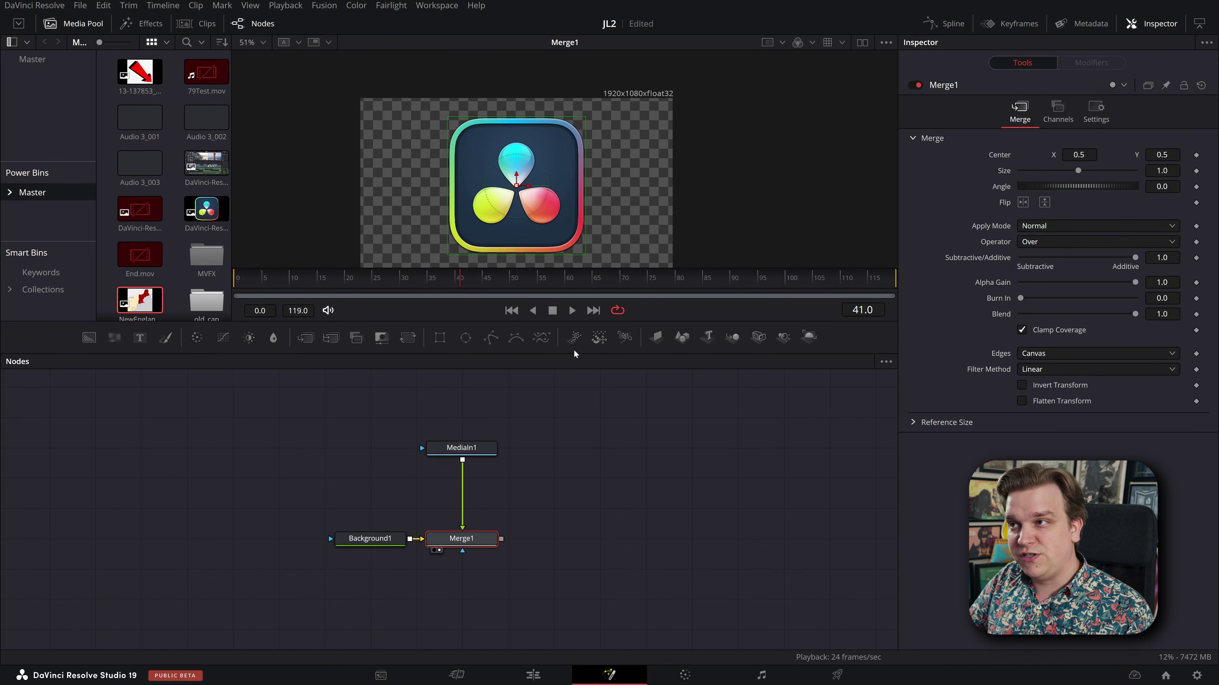
{"action": "scroll", "coordinate": [624, 124], "scroll_direction": "down", "scroll_amount": 5}
{"action": "left_click_drag", "start_coordinate": [661, 200], "coordinate": [673, 188]}
{"action": "scroll", "coordinate": [673, 188], "scroll_direction": "up", "scroll_amount": 5}
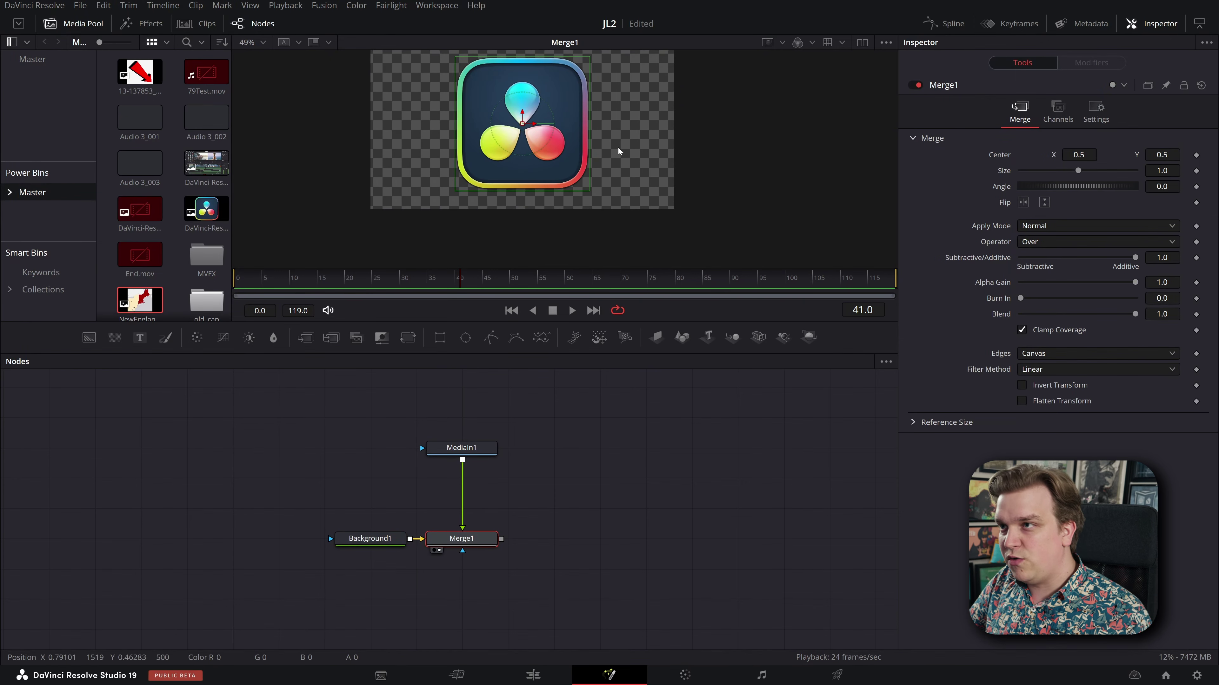
{"action": "left_click_drag", "start_coordinate": [567, 59], "coordinate": [574, 91]}
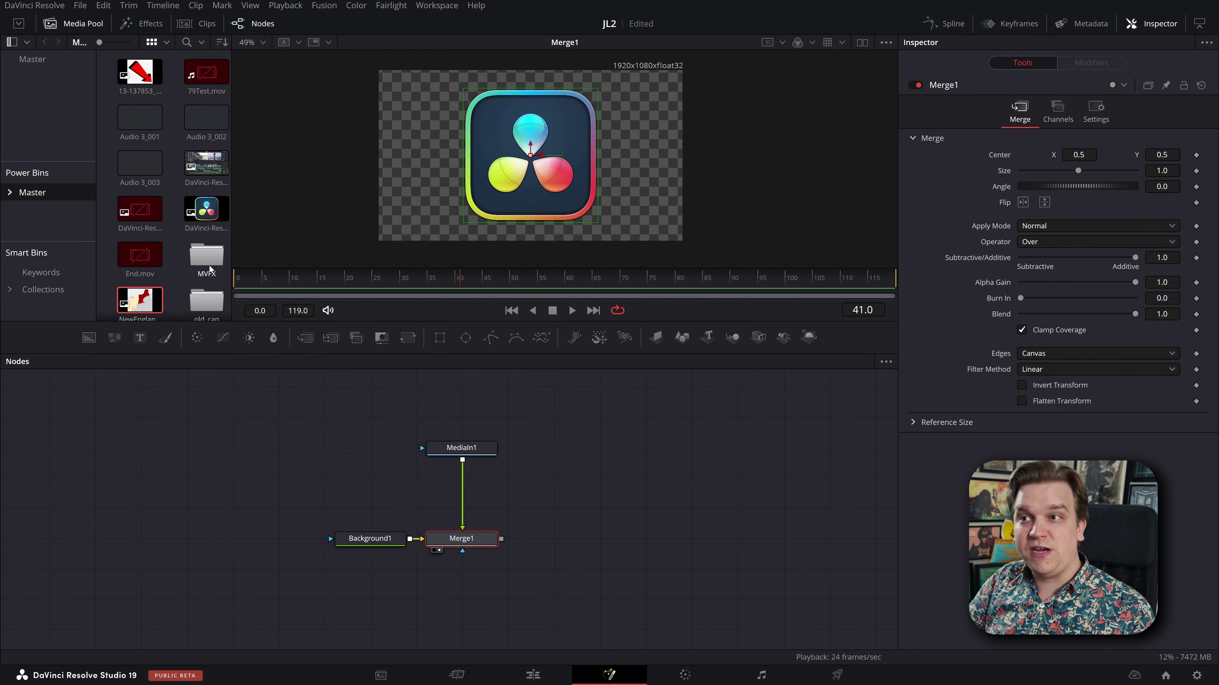
- Add DaVinci-Resolve-18-Edit.tif from the media pool to the node graph and view its full image
{"action": "left_click_drag", "start_coordinate": [207, 164], "coordinate": [562, 479]}
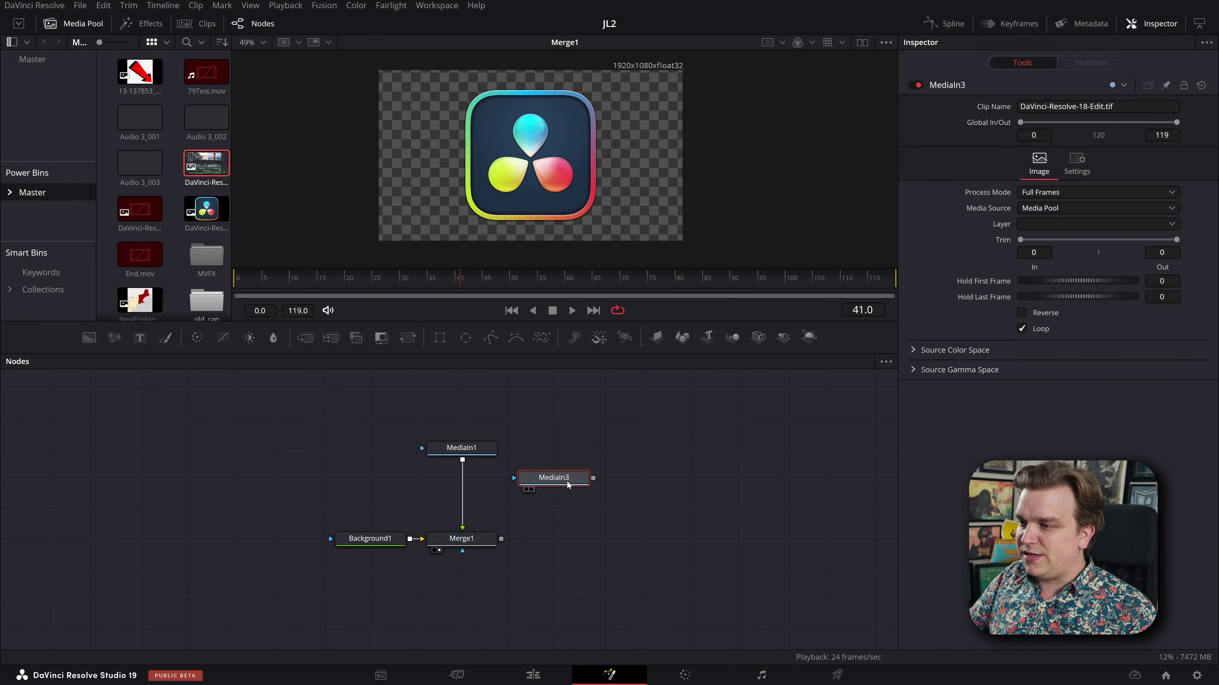
{"action": "key", "text": "1"}
{"action": "scroll", "coordinate": [728, 205], "scroll_direction": "down", "scroll_amount": 5}
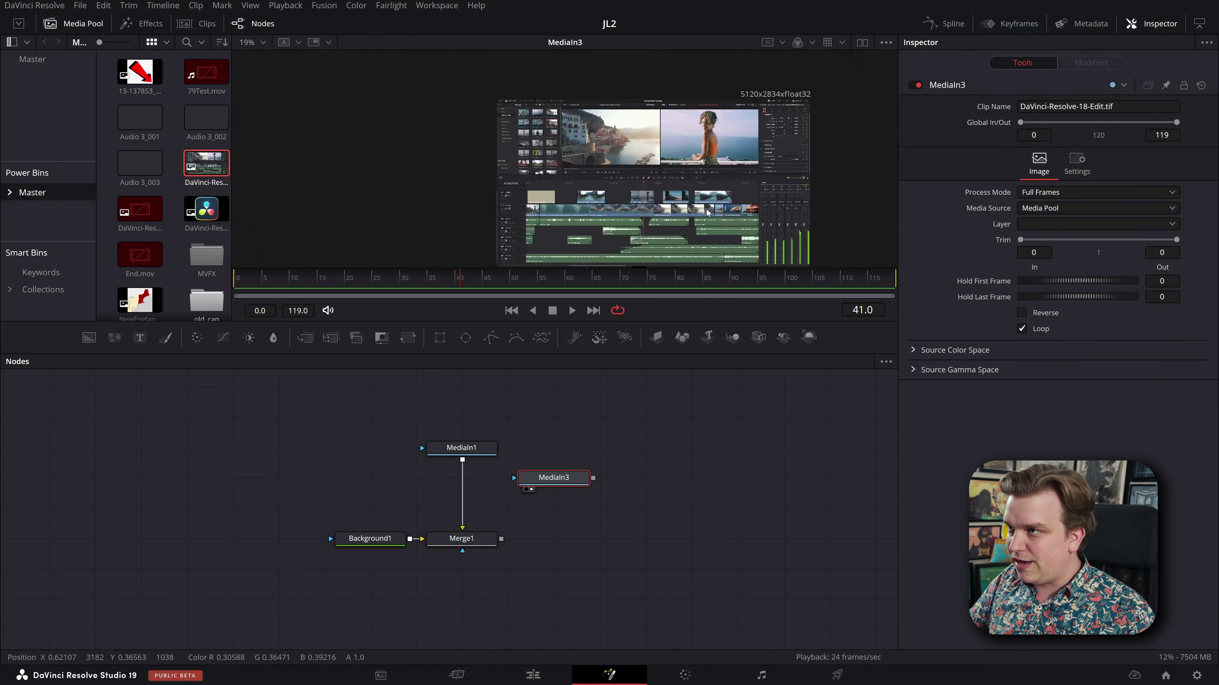
{"action": "scroll", "coordinate": [696, 60], "scroll_direction": "up", "scroll_amount": 5}
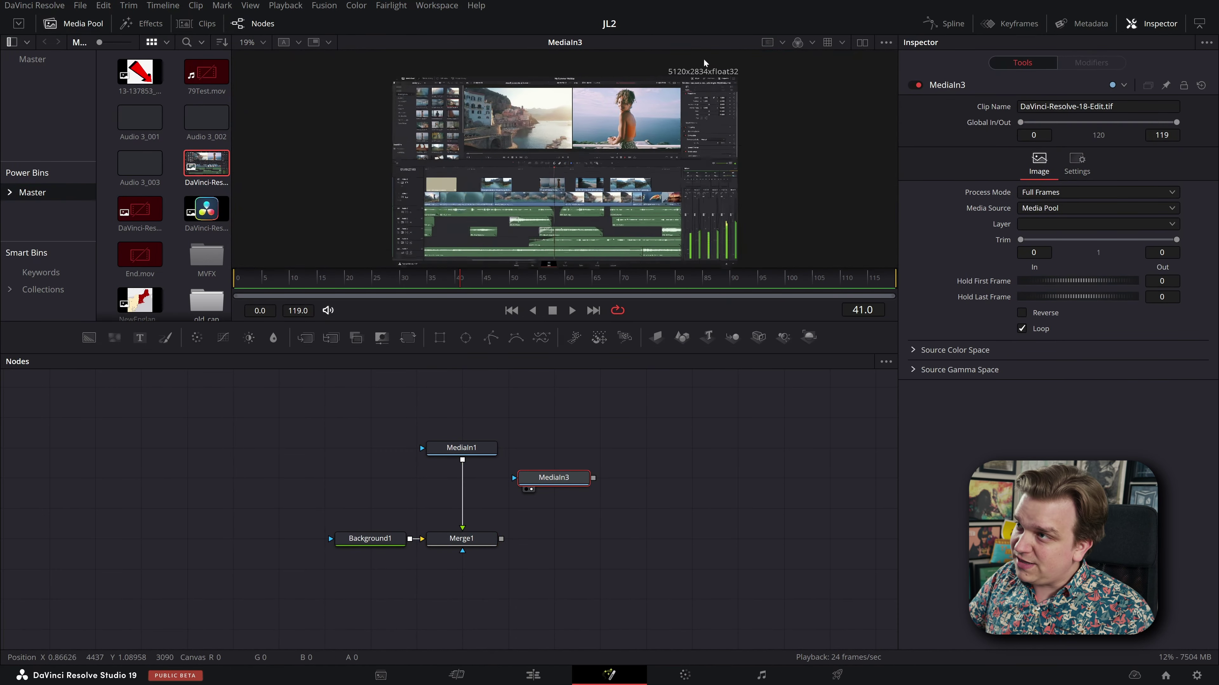
{"action": "scroll", "coordinate": [610, 186], "scroll_direction": "down", "scroll_amount": 4}
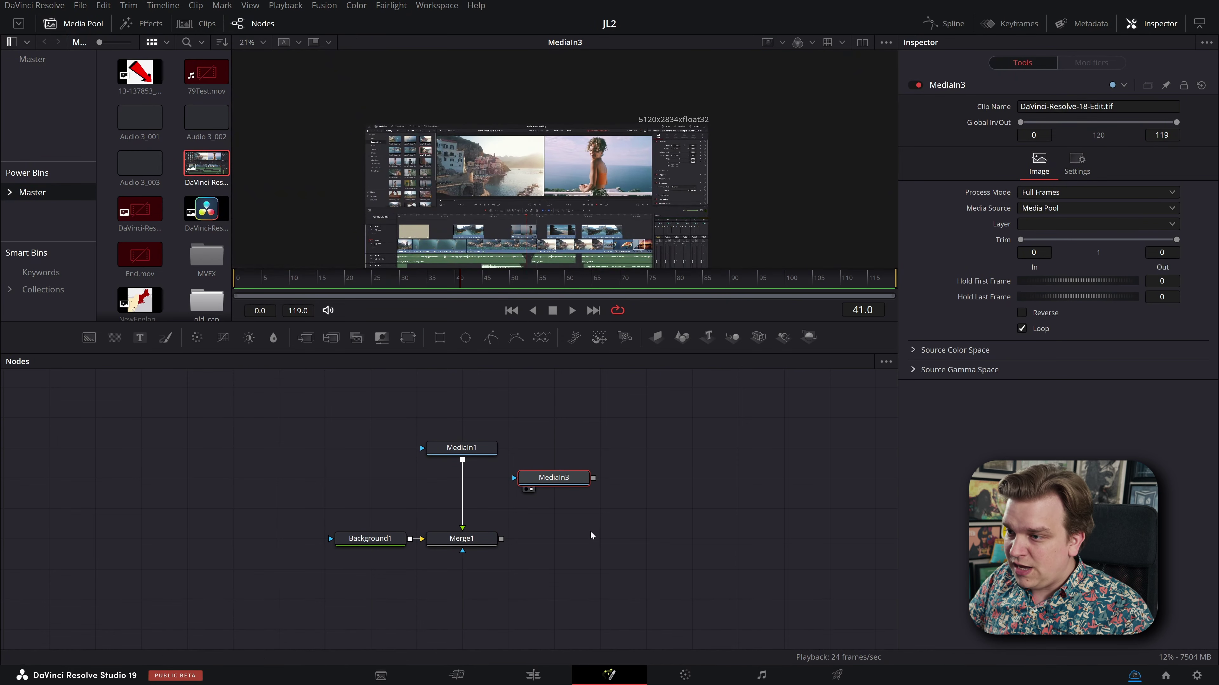
- Merge the DaVinci-Resolve-18-Edit.tif image over Merge1's output and set the new merge's size to 0.398
{"action": "left_click_drag", "start_coordinate": [593, 478], "coordinate": [503, 541]}
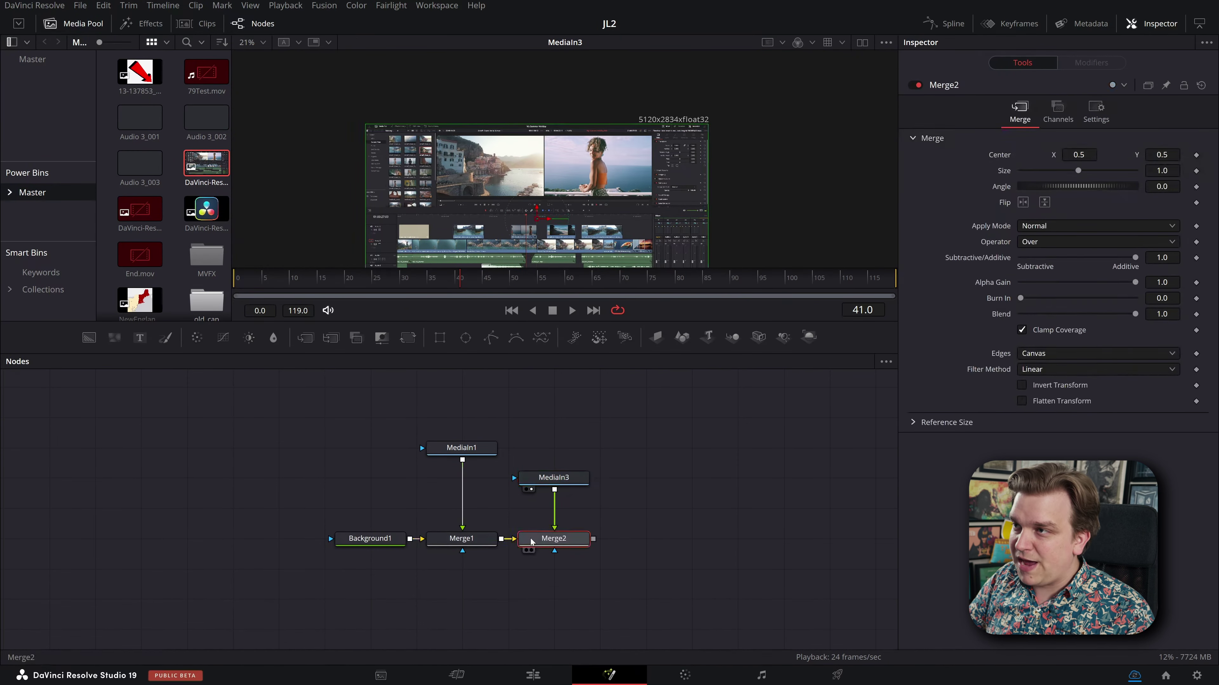
{"action": "scroll", "coordinate": [679, 131], "scroll_direction": "up", "scroll_amount": 3}
{"action": "left_click_drag", "start_coordinate": [762, 147], "coordinate": [915, 107]}
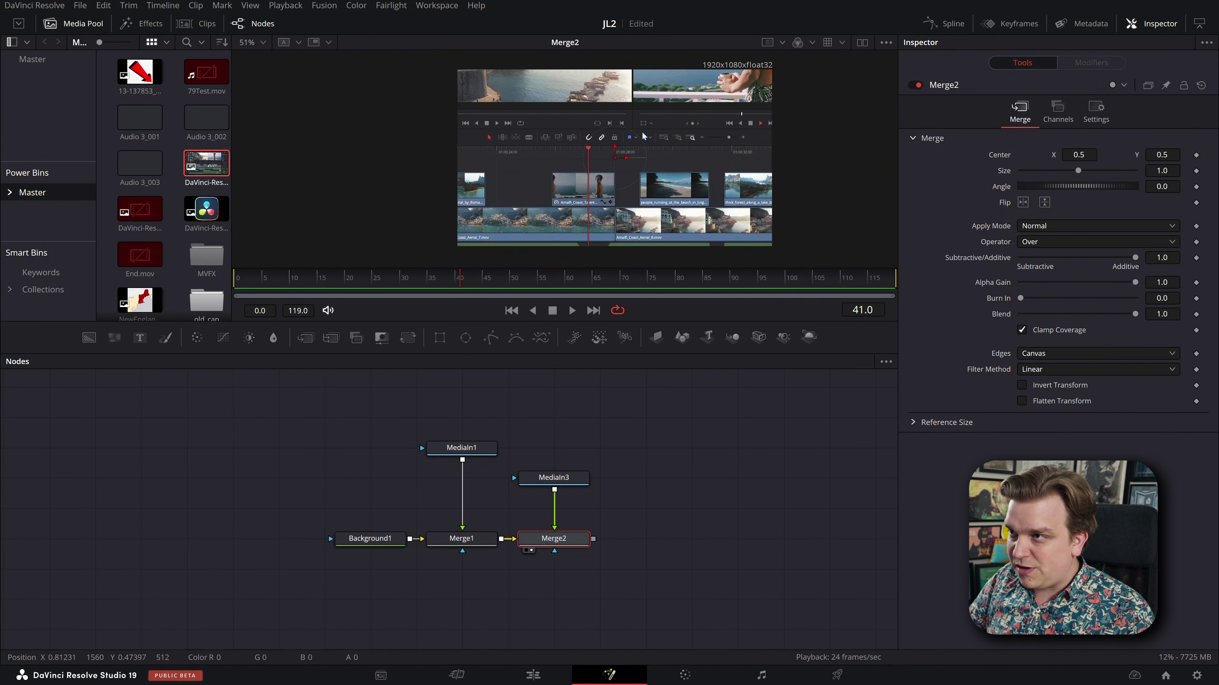
{"action": "scroll", "coordinate": [748, 146], "scroll_direction": "down", "scroll_amount": 3}
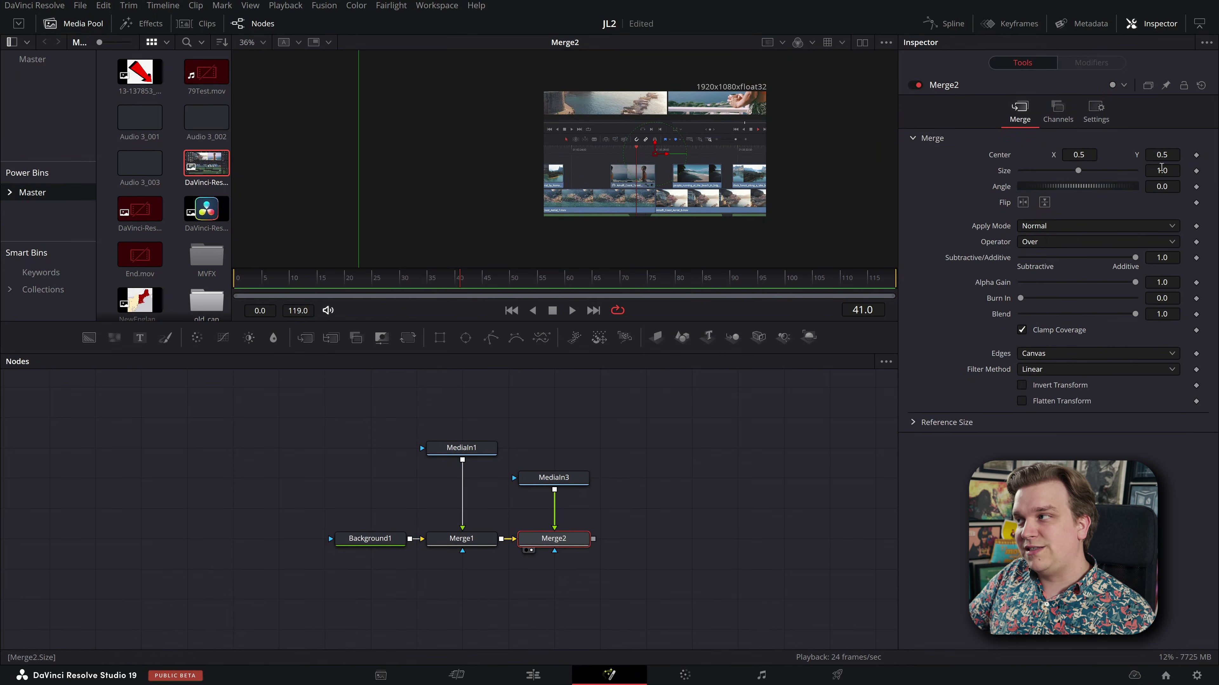
{"action": "left_click_drag", "start_coordinate": [1161, 169], "coordinate": [1104, 169]}
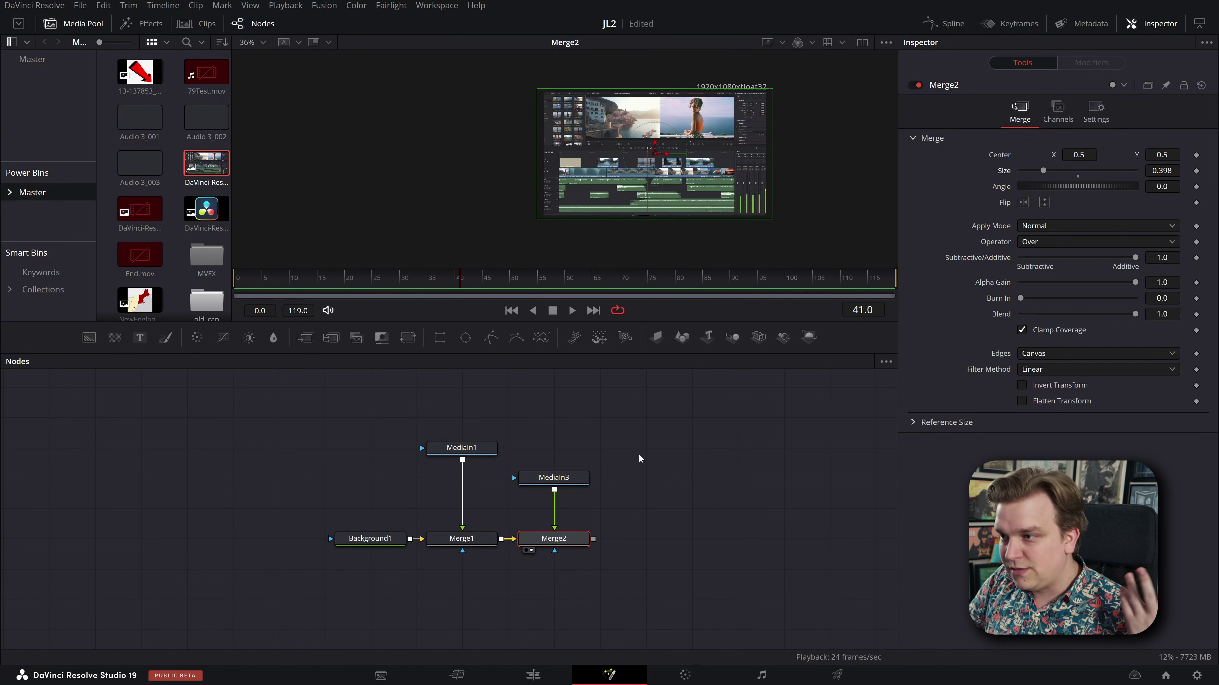
- Delete the DaVinci-Resolve-18-Edit.tif node together with its merge
{"action": "left_click_drag", "start_coordinate": [643, 447], "coordinate": [563, 579]}
{"action": "key", "text": "Delete"}
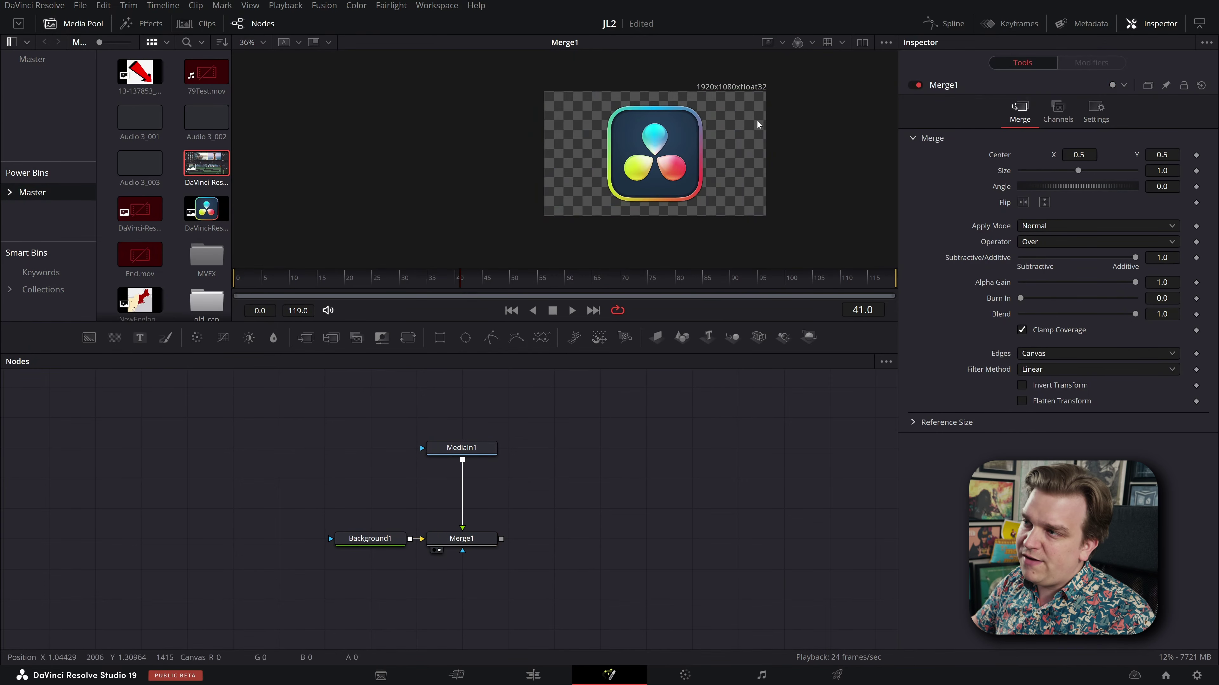
{"action": "scroll", "coordinate": [533, 503], "scroll_direction": "up", "scroll_amount": 3}
- Add a second Background node and colour it pale yellow with red 1.0, green 0.95 and blue 0.669
{"action": "key", "text": "shift+space"}
{"action": "type", "text": "bg"}
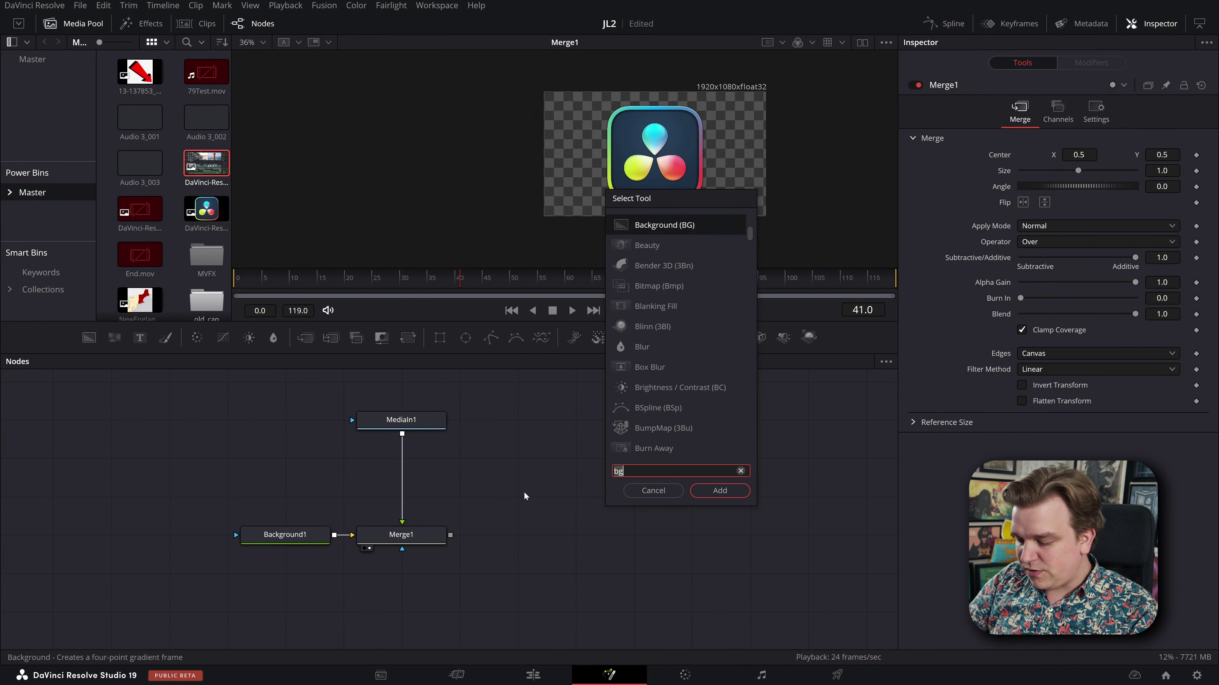
{"action": "key", "text": "Return"}
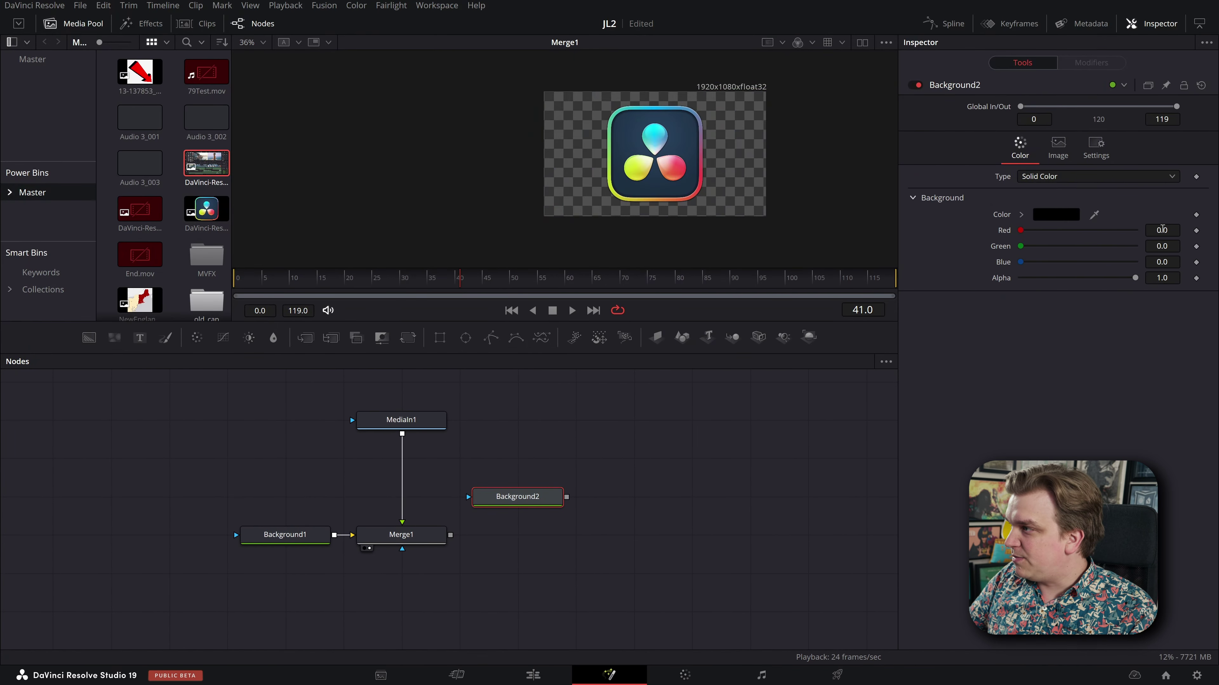
{"action": "left_click", "coordinate": [1161, 230]}
{"action": "type", "text": "1"}
{"action": "key", "text": "Tab"}
{"action": "type", "text": "1"}
{"action": "key", "text": "Tab"}
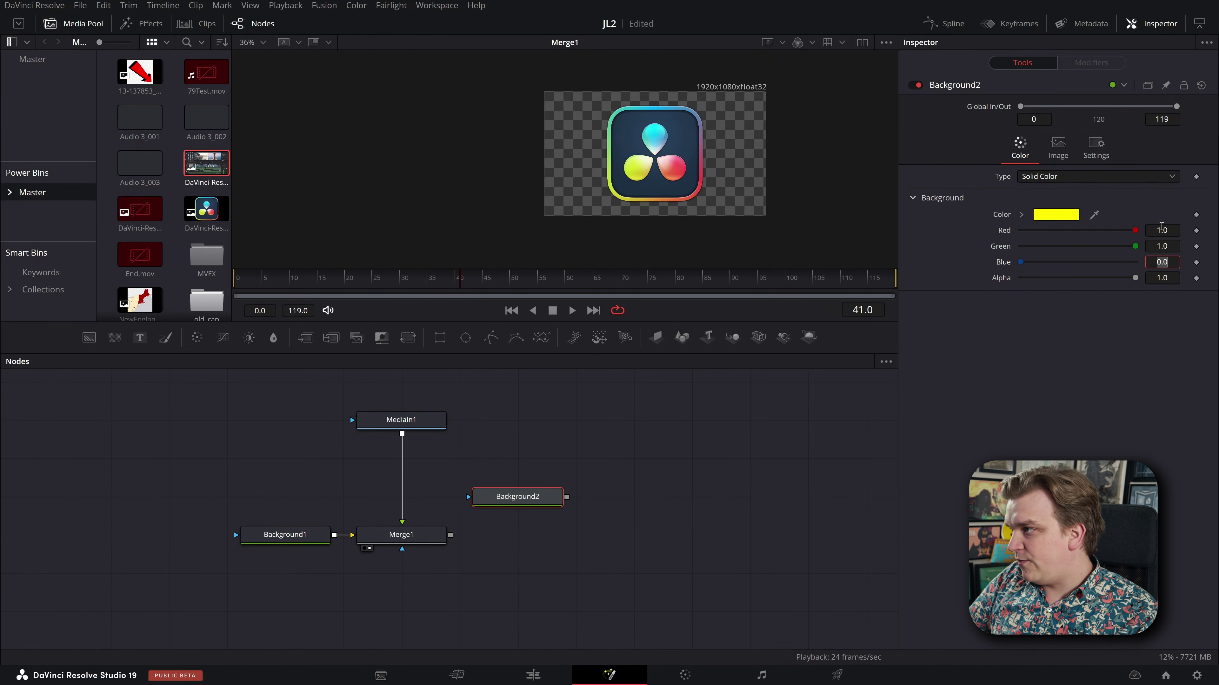
{"action": "type", "text": "1"}
{"action": "key", "text": "Tab"}
{"action": "left_click_drag", "start_coordinate": [1135, 245], "coordinate": [1106, 265]}
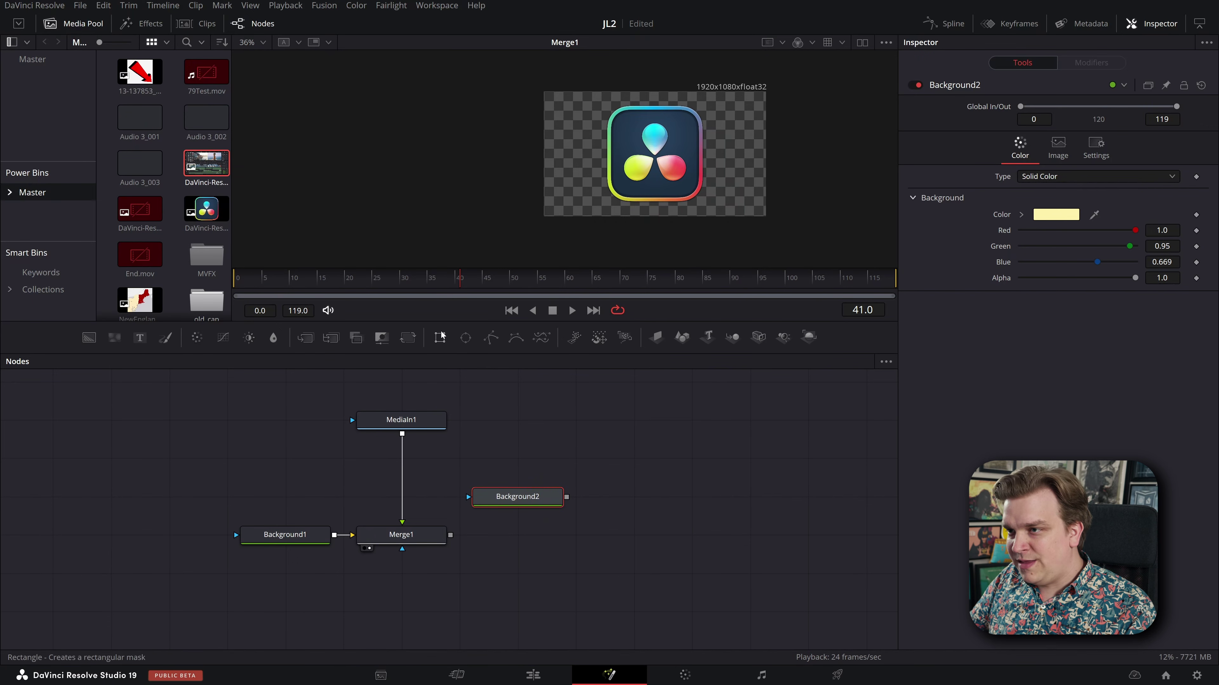
- Mask Background2 with a Polygon node, merge it over Merge1's output, and view the new merge
{"action": "left_click", "coordinate": [491, 339]}
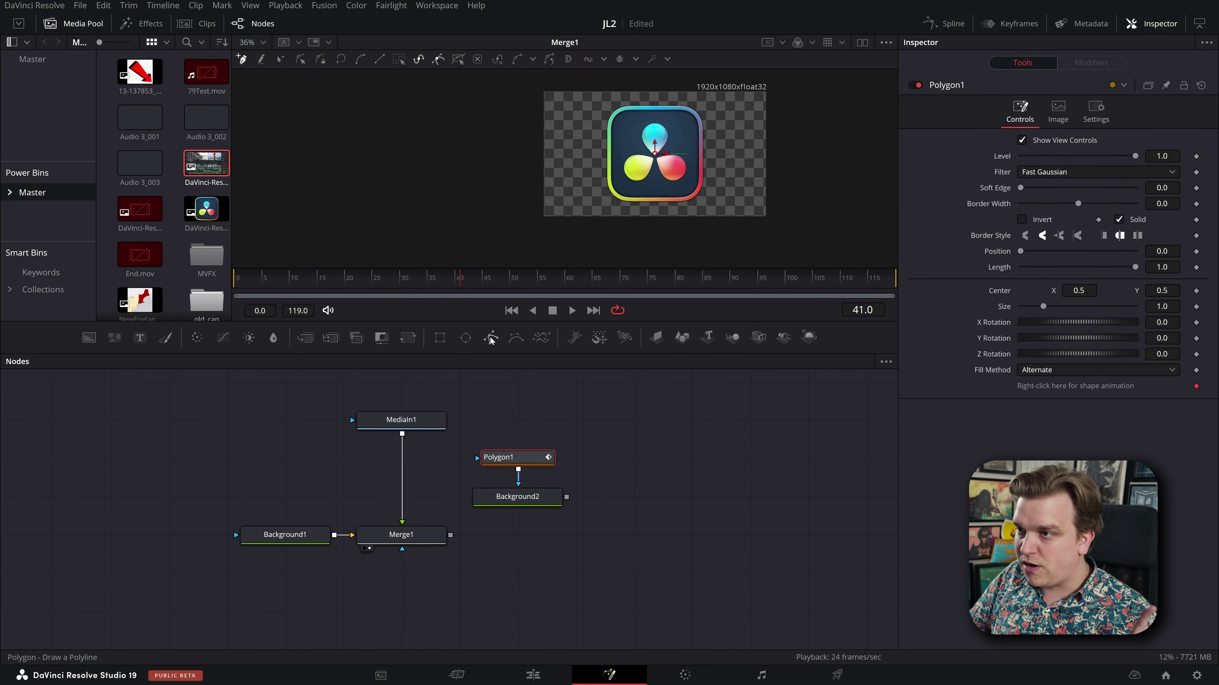
{"action": "left_click", "coordinate": [523, 501]}
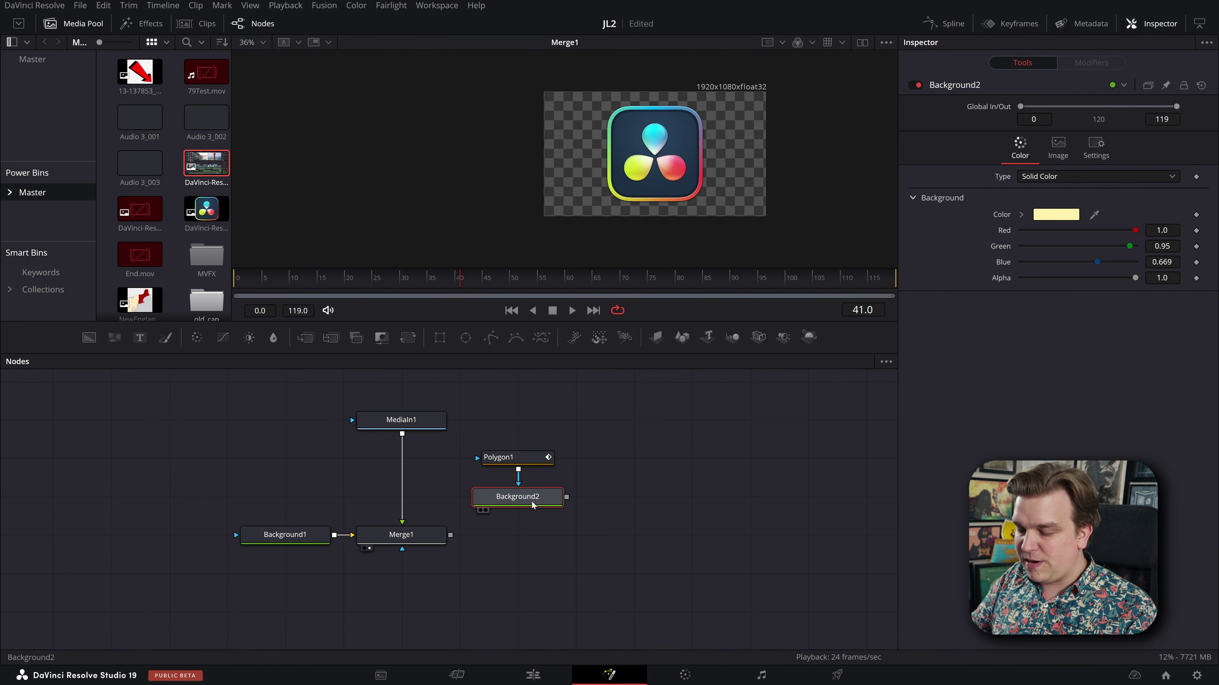
{"action": "key", "text": "1"}
{"action": "left_click_drag", "start_coordinate": [570, 501], "coordinate": [450, 535]}
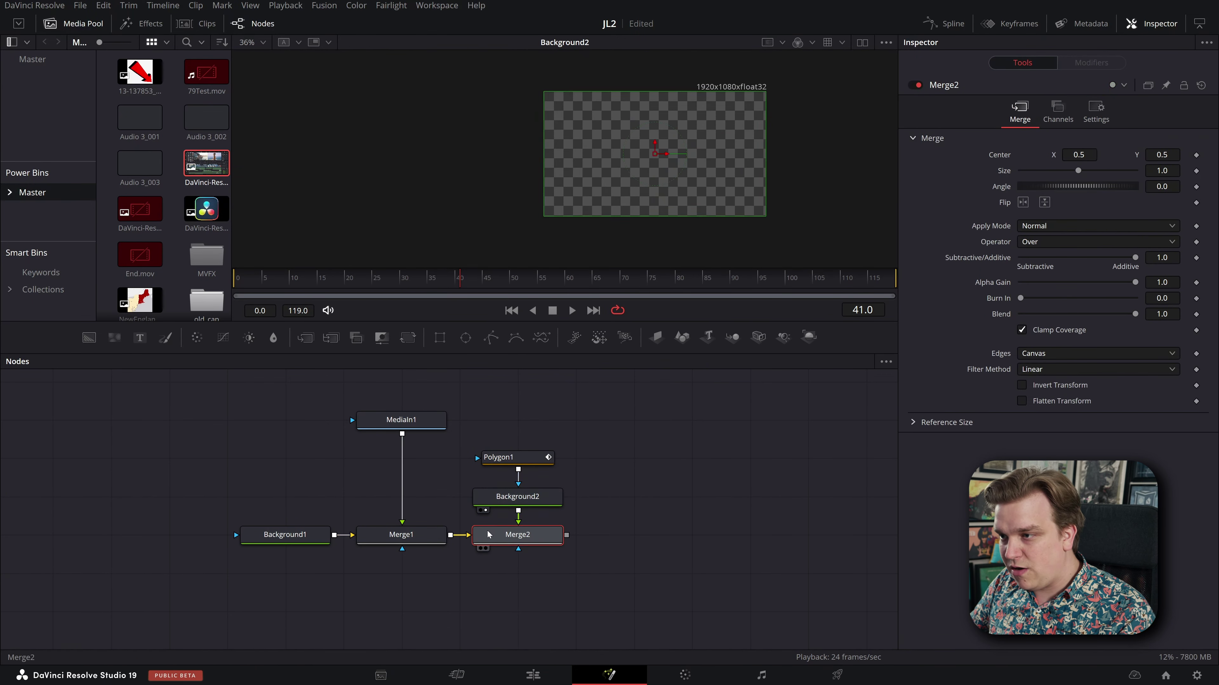
{"action": "key", "text": "2"}
- Select the Polygon1 mask and enlarge the viewer area around the logo for drawing
{"action": "left_click", "coordinate": [526, 459]}
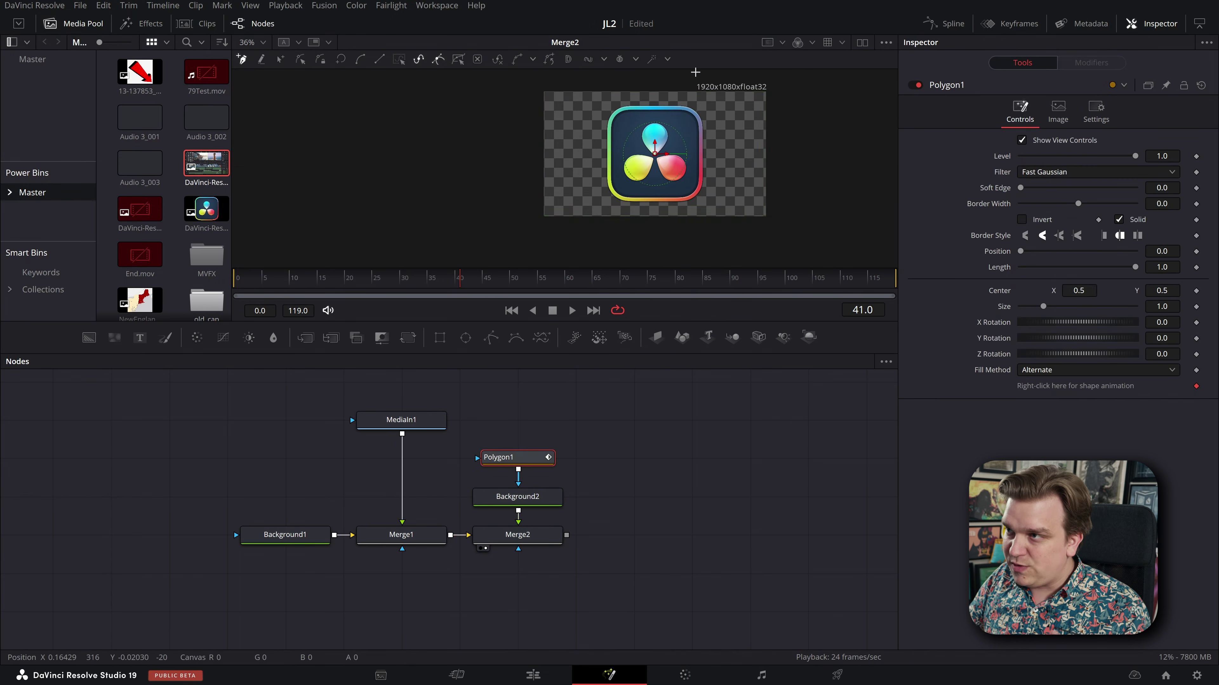
{"action": "left_click_drag", "start_coordinate": [740, 175], "coordinate": [677, 193]}
{"action": "scroll", "coordinate": [677, 193], "scroll_direction": "up", "scroll_amount": 6}
{"action": "scroll", "coordinate": [669, 195], "scroll_direction": "down", "scroll_amount": 5}
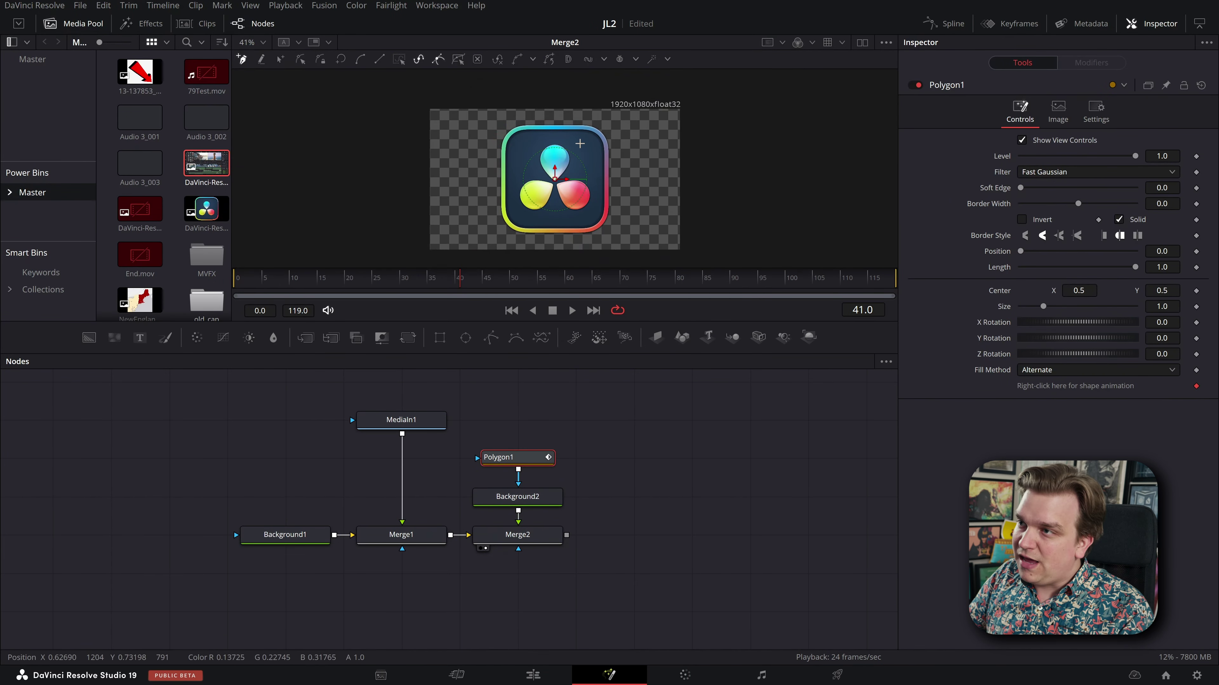
{"action": "left_click_drag", "start_coordinate": [553, 164], "coordinate": [557, 168]}
{"action": "scroll", "coordinate": [557, 168], "scroll_direction": "up", "scroll_amount": 1}
{"action": "left_click_drag", "start_coordinate": [519, 354], "coordinate": [522, 460]}
- Draw a rough closed polygon mask around the logo and make it an outline with Solid off and border width 0.0144
{"action": "left_click_drag", "start_coordinate": [532, 192], "coordinate": [511, 207]}
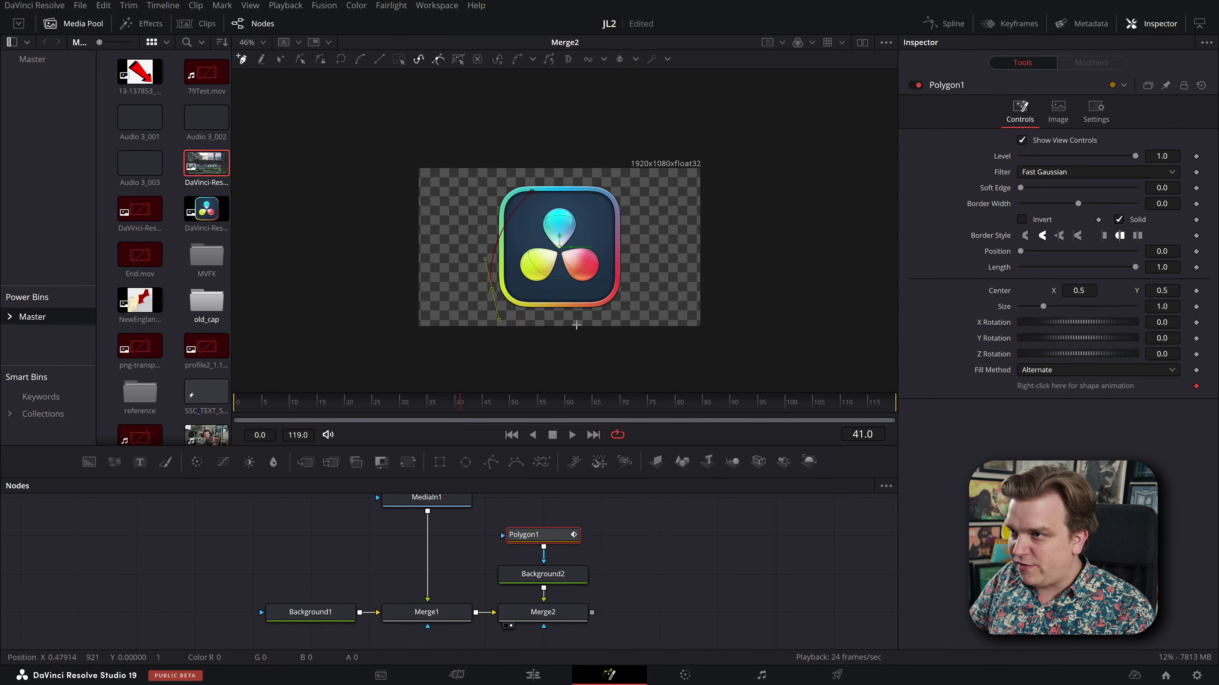
{"action": "left_click", "coordinate": [493, 290]}
{"action": "left_click", "coordinate": [616, 315]}
{"action": "left_click", "coordinate": [624, 216]}
{"action": "left_click", "coordinate": [533, 192]}
{"action": "left_click_drag", "start_coordinate": [704, 294], "coordinate": [717, 244]}
{"action": "scroll", "coordinate": [719, 247], "scroll_direction": "up", "scroll_amount": 3}
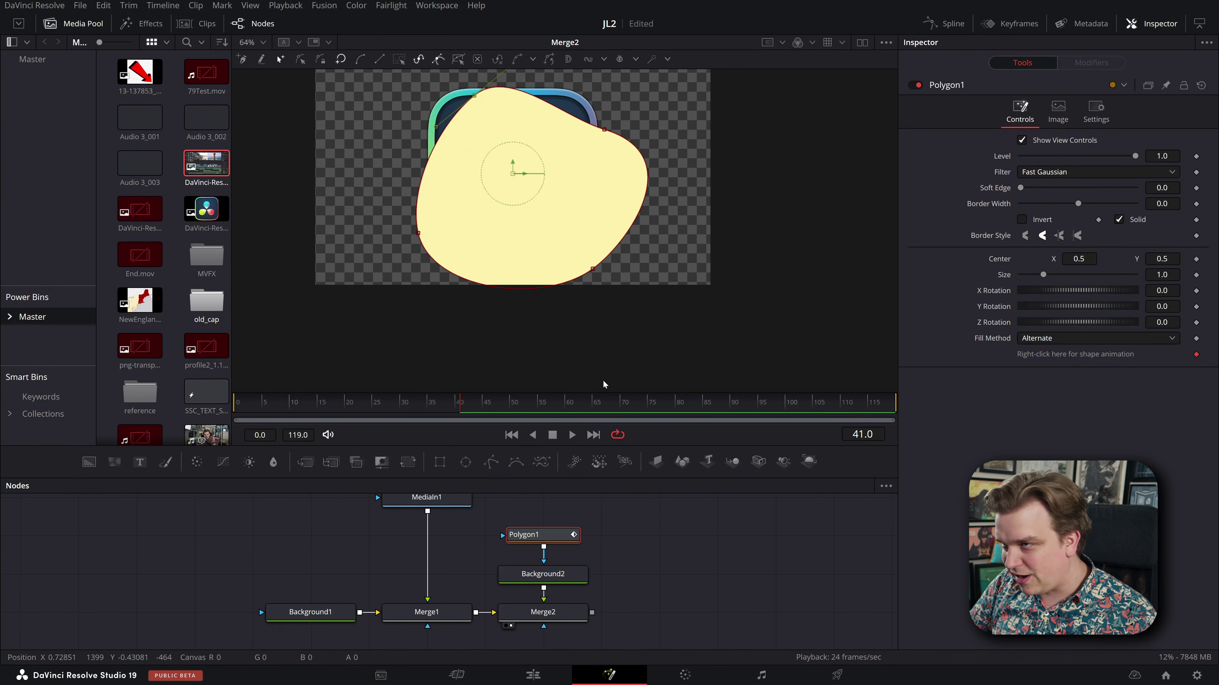
{"action": "left_click", "coordinate": [1121, 220]}
{"action": "left_click_drag", "start_coordinate": [1172, 205], "coordinate": [1199, 205]}
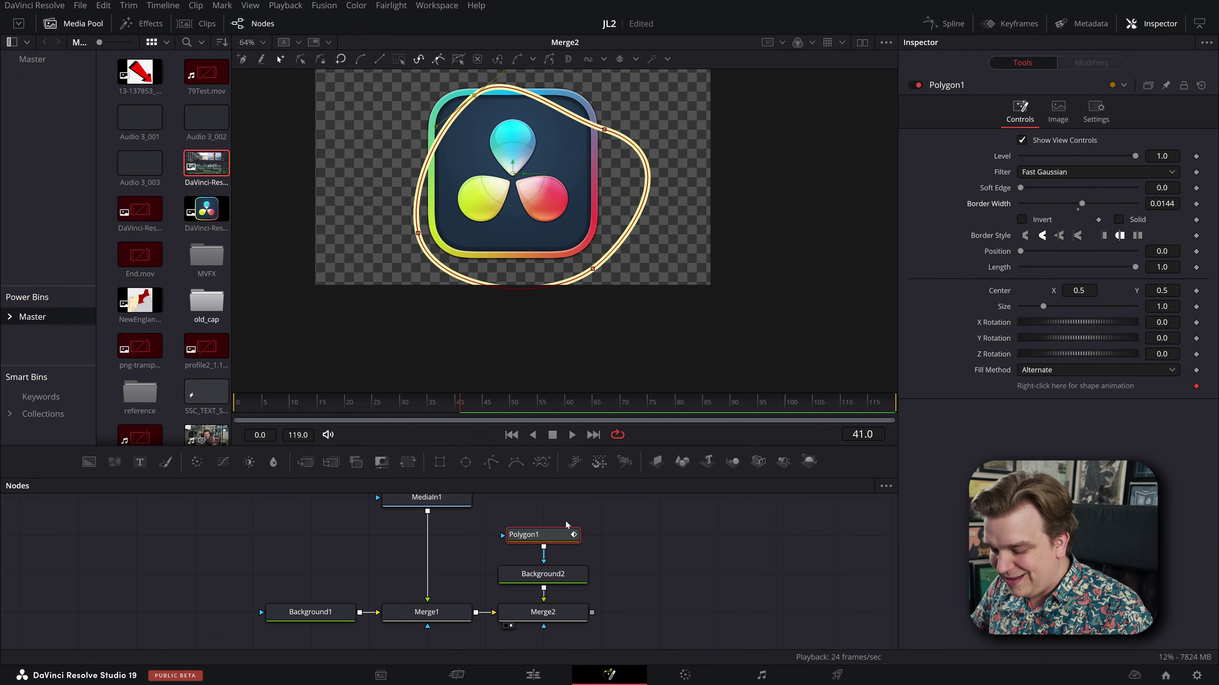
- Undo the rough mask's outline settings and all of its drawn points
{"action": "key", "text": "ctrl+z"}
{"action": "key", "text": "ctrl+z"}
{"action": "key", "text": "ctrl+z"}
{"action": "key", "text": "ctrl+z"}
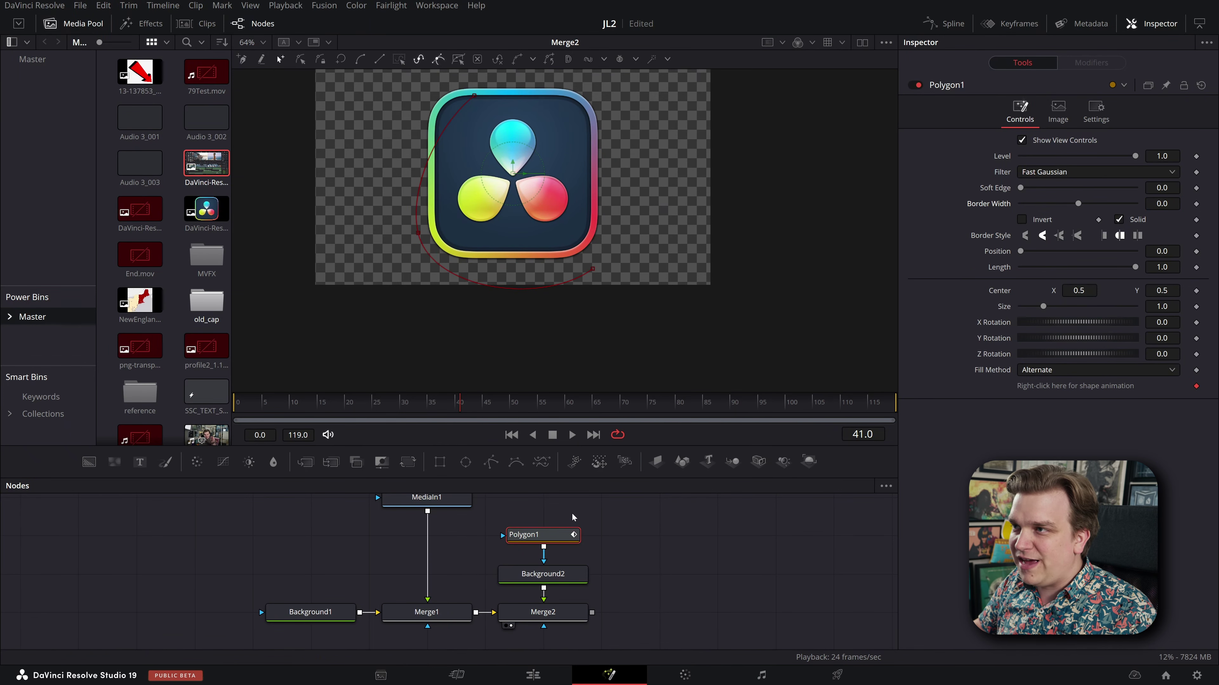
{"action": "key", "text": "ctrl+z"}
- Draw a closed, round-cornered Polygon1 mask tightly along the outer edge of the logo
{"action": "left_click_drag", "start_coordinate": [457, 95], "coordinate": [457, 98]}
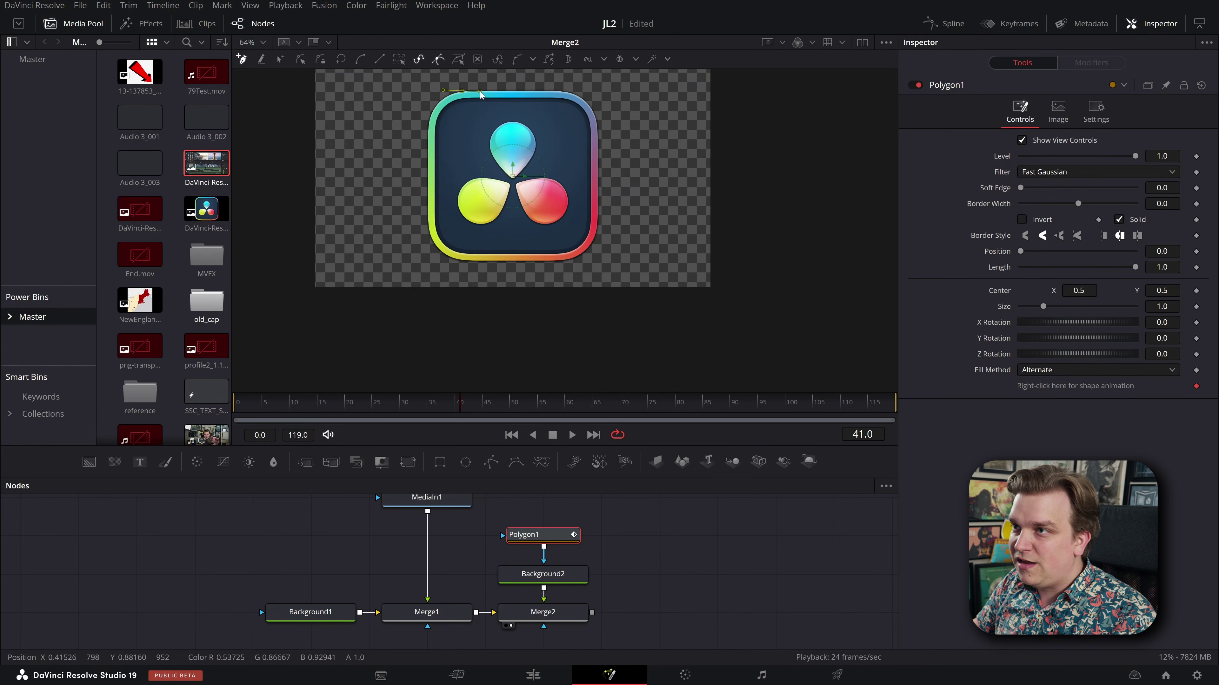
{"action": "left_click_drag", "start_coordinate": [547, 91], "coordinate": [598, 149]}
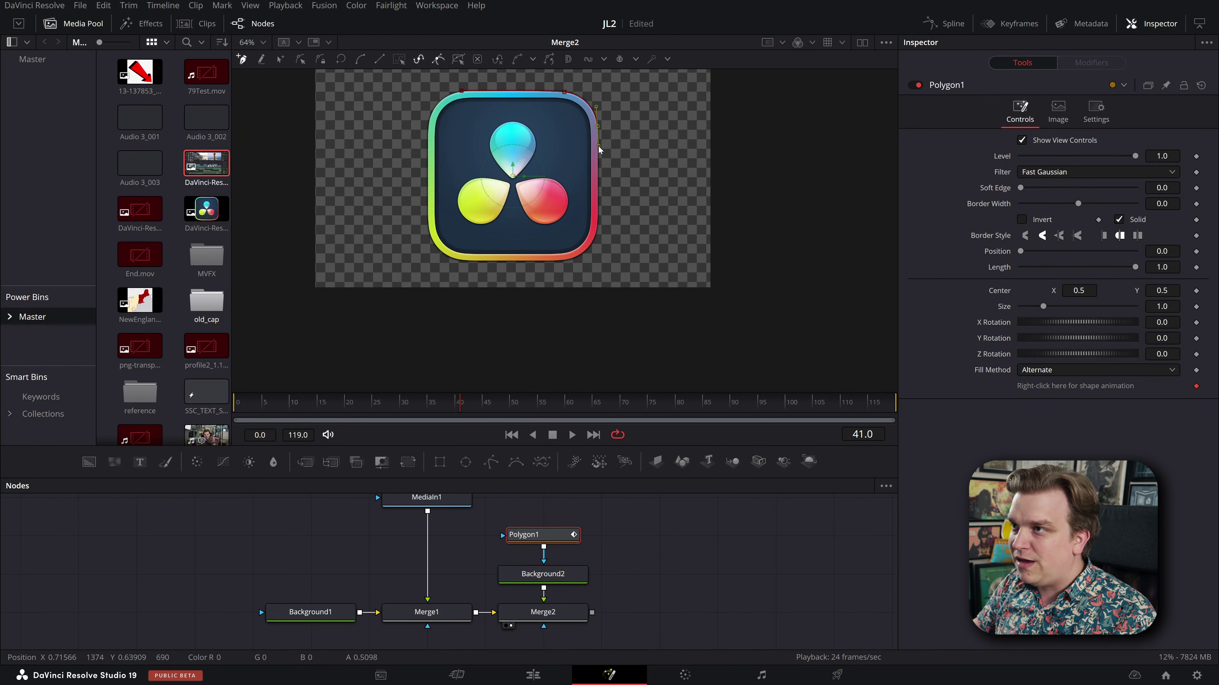
{"action": "left_click_drag", "start_coordinate": [597, 227], "coordinate": [596, 240]}
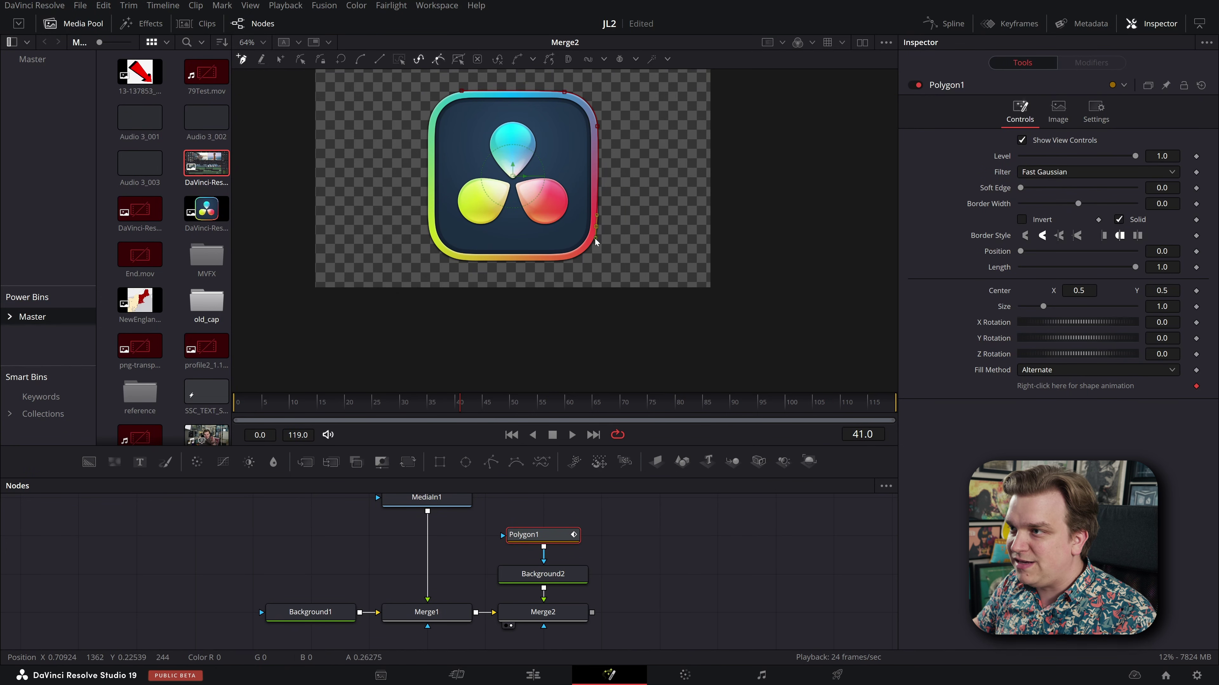
{"action": "left_click", "coordinate": [564, 261]}
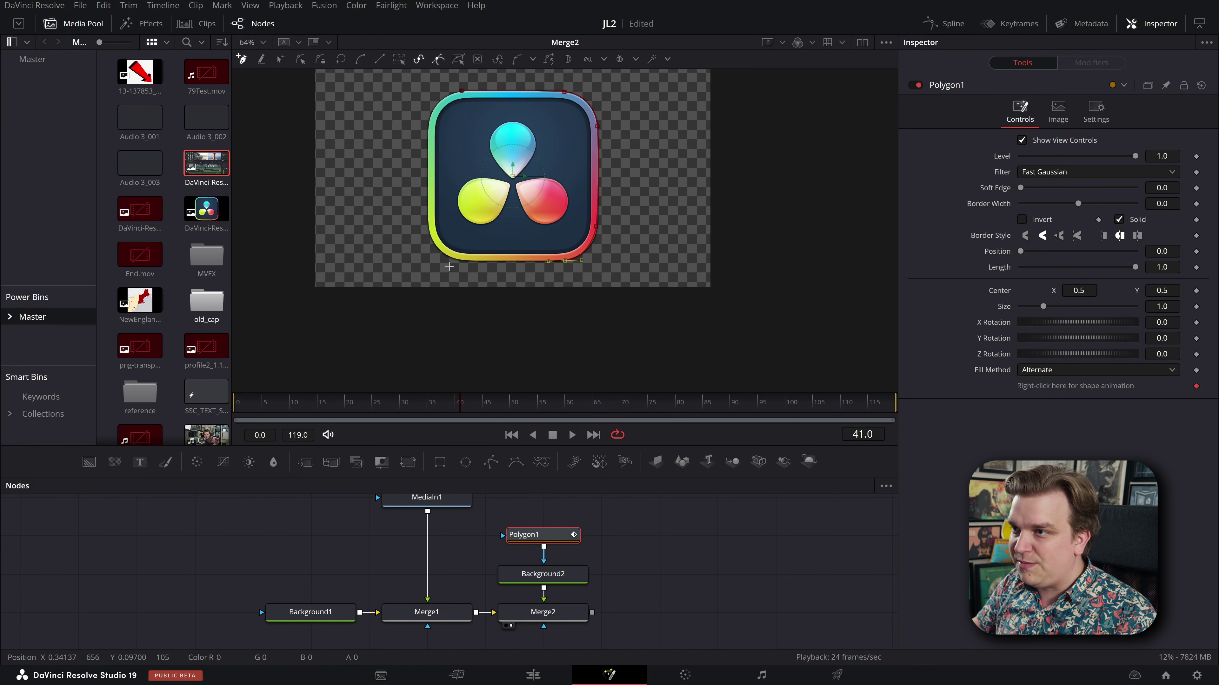
{"action": "left_click_drag", "start_coordinate": [460, 260], "coordinate": [430, 212]}
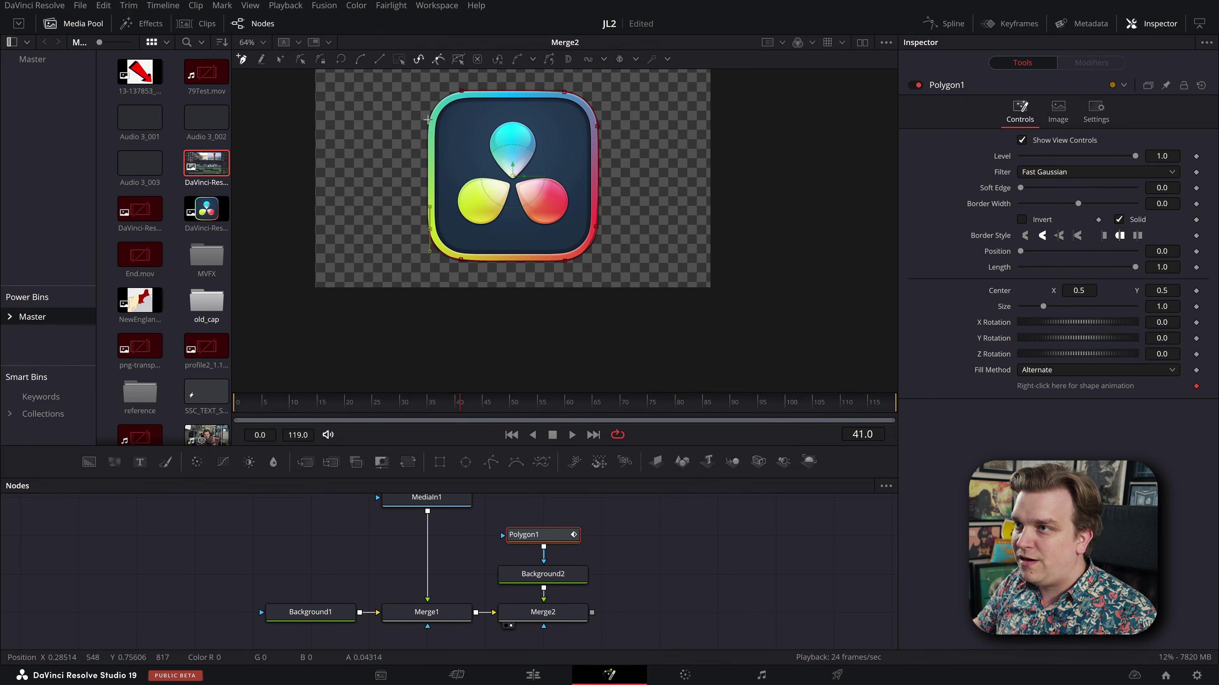
{"action": "left_click_drag", "start_coordinate": [429, 118], "coordinate": [429, 107]}
{"action": "left_click", "coordinate": [462, 92]}
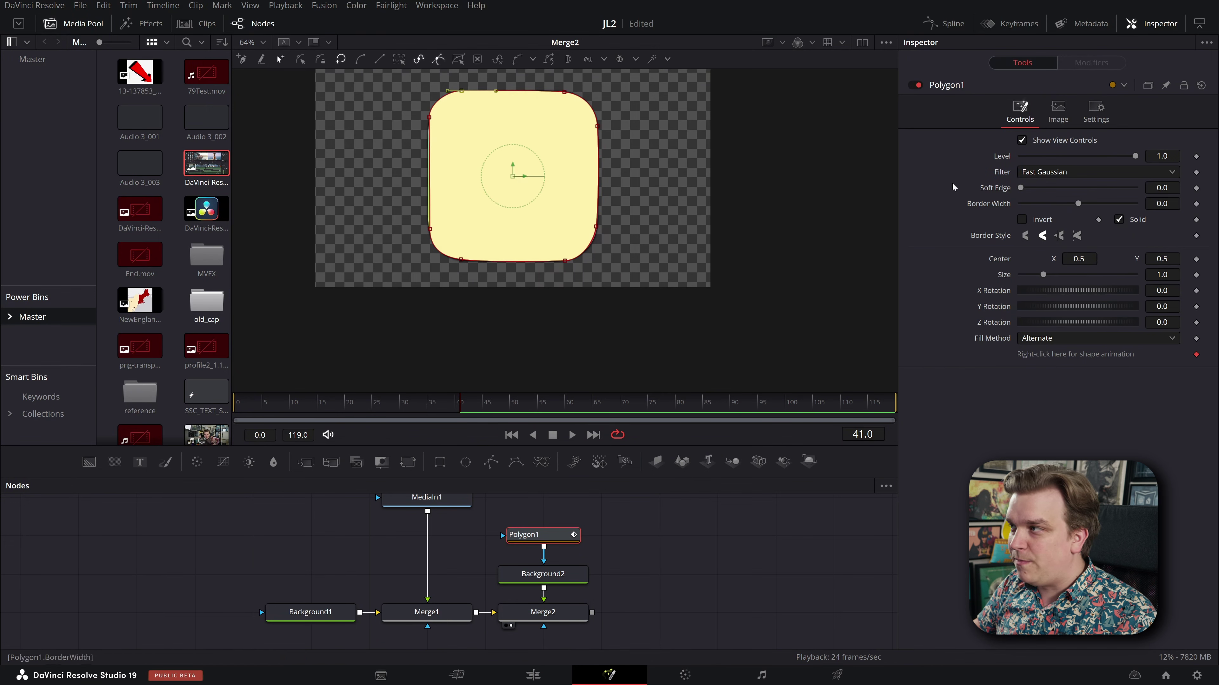
- Make the polygon mask an outline with Solid off and border width 0.0084, and inspect its fit around the logo
{"action": "left_click", "coordinate": [1123, 219]}
{"action": "left_click_drag", "start_coordinate": [1164, 204], "coordinate": [1172, 204]}
{"action": "scroll", "coordinate": [743, 229], "scroll_direction": "up", "scroll_amount": 5}
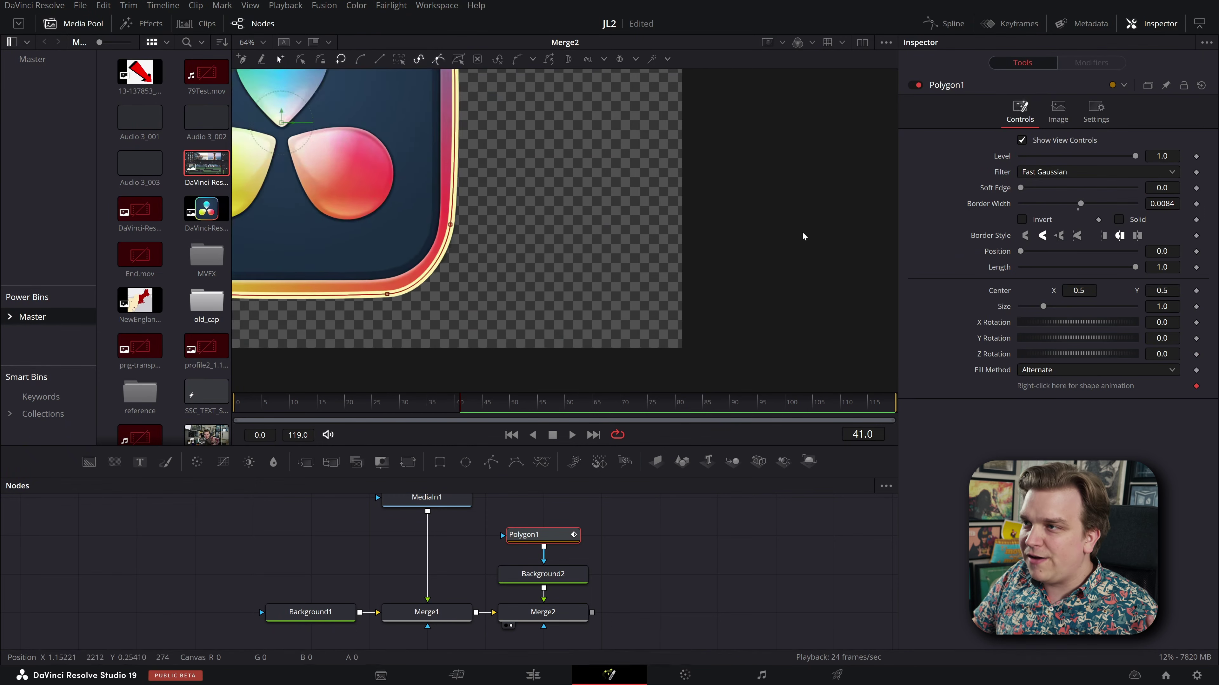
{"action": "left_click_drag", "start_coordinate": [562, 205], "coordinate": [670, 294]}
{"action": "scroll", "coordinate": [744, 306], "scroll_direction": "down", "scroll_amount": 5}
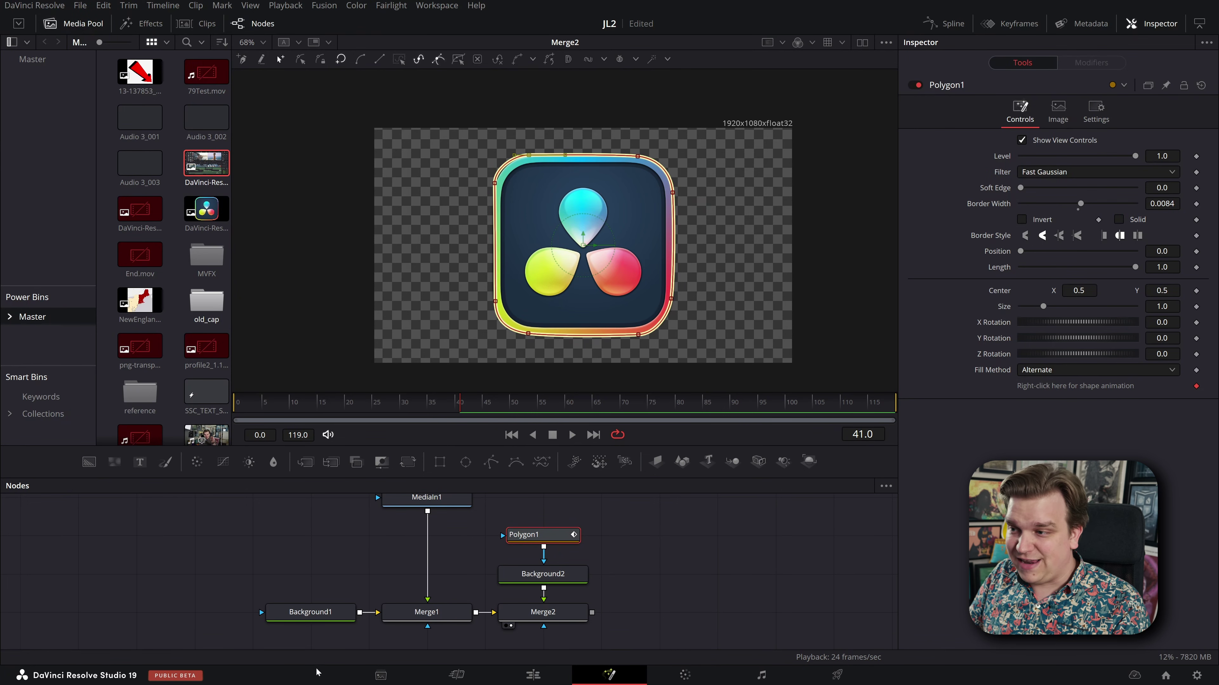
- Detach Polygon1 and set it aside, then mask Background2 with a new Rectangle node instead
{"action": "left_click_drag", "start_coordinate": [660, 532], "coordinate": [461, 529]}
{"action": "left_click", "coordinate": [448, 542]}
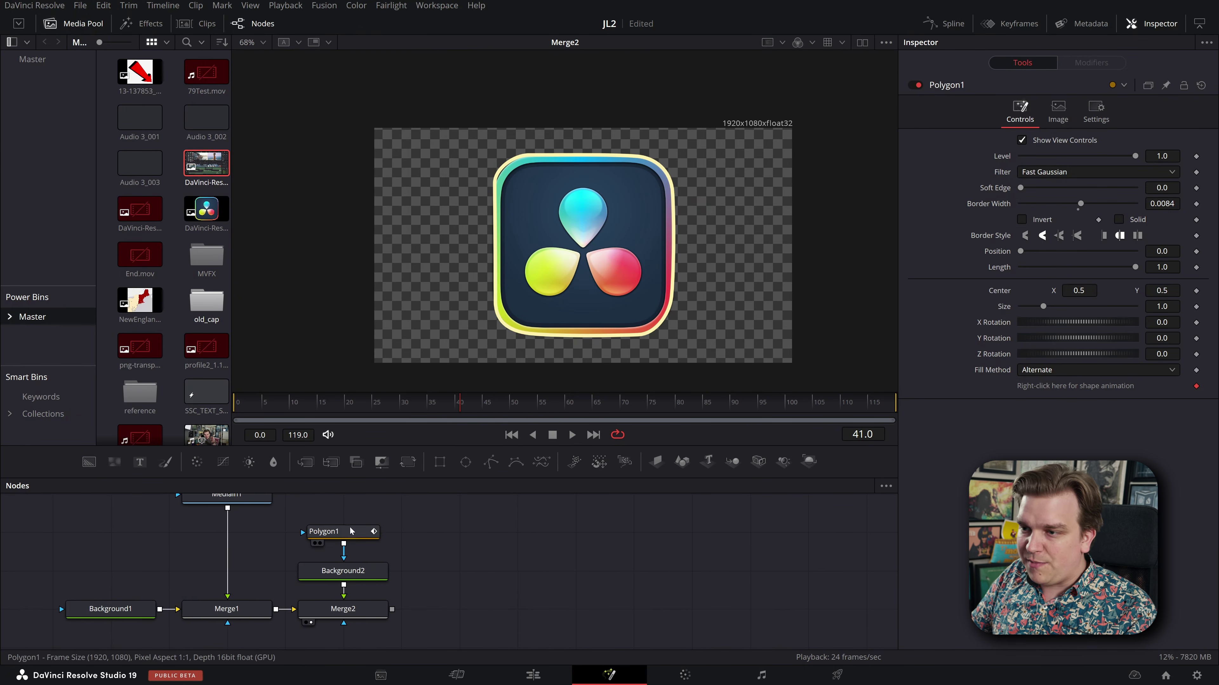
{"action": "left_click_drag", "start_coordinate": [352, 531], "coordinate": [642, 531]}
{"action": "left_click", "coordinate": [446, 542]}
{"action": "left_click", "coordinate": [439, 462]}
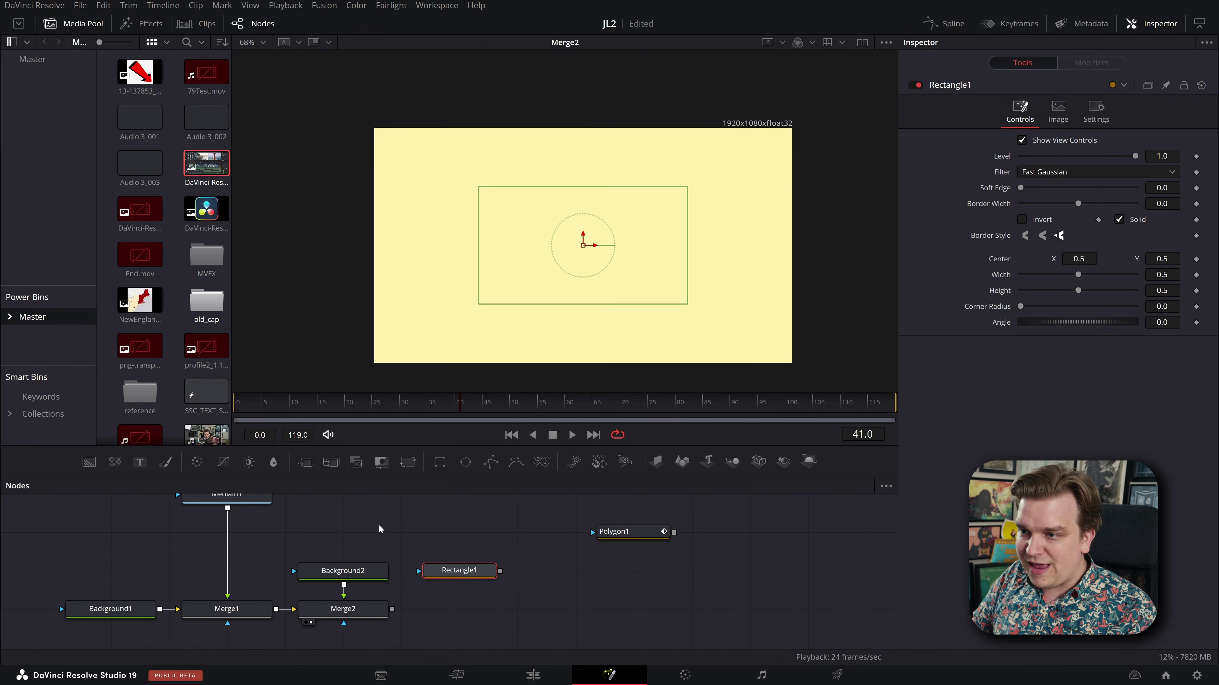
{"action": "left_click_drag", "start_coordinate": [460, 582], "coordinate": [343, 571]}
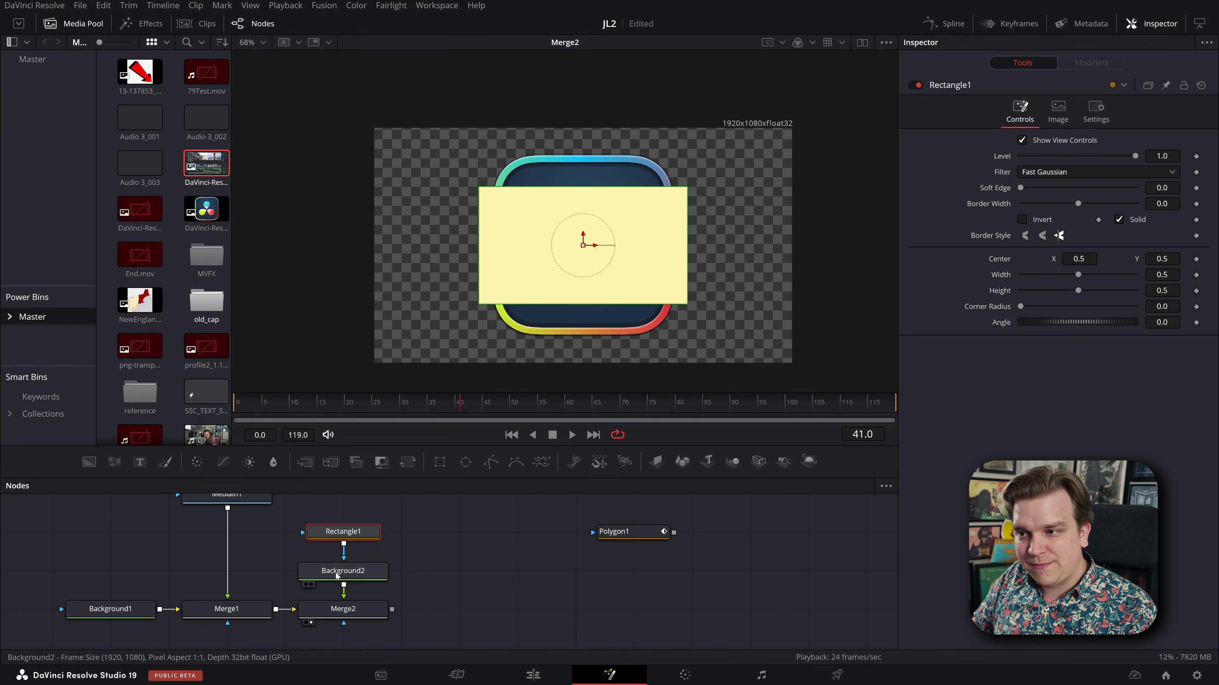
- Make the Rectangle1 mask an outline with Solid off and border width 0.012
{"action": "left_click", "coordinate": [1133, 222]}
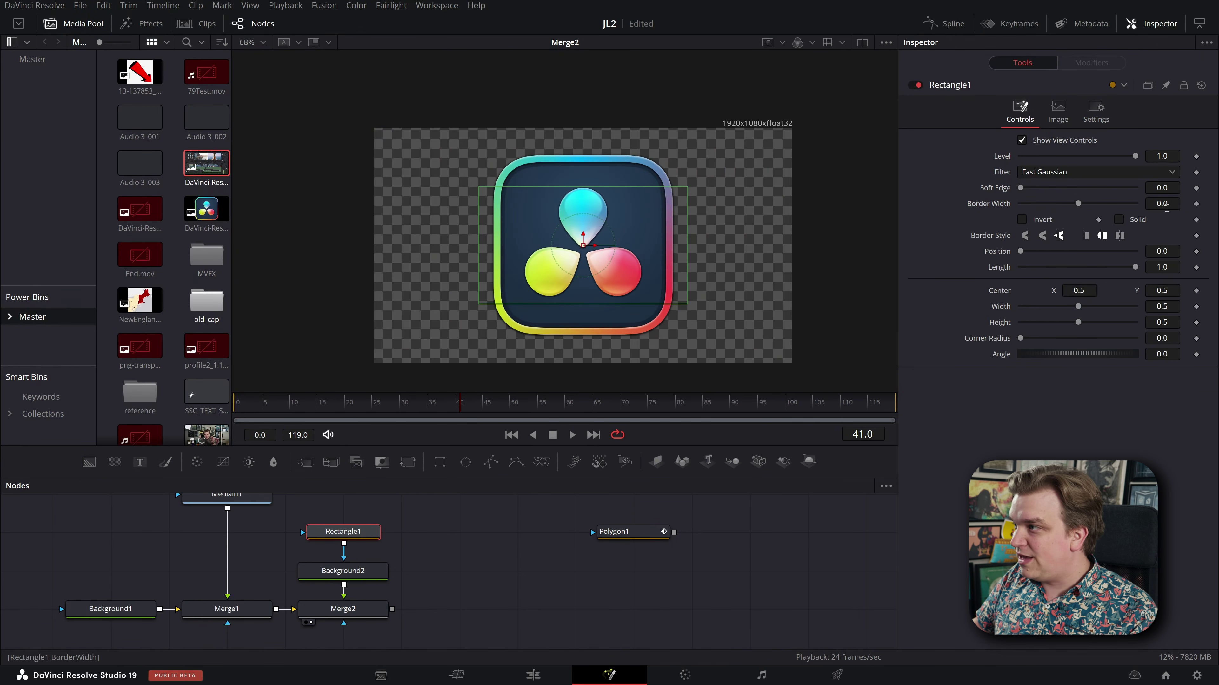
{"action": "left_click_drag", "start_coordinate": [1163, 205], "coordinate": [1169, 205]}
{"action": "left_click", "coordinate": [1119, 221]}
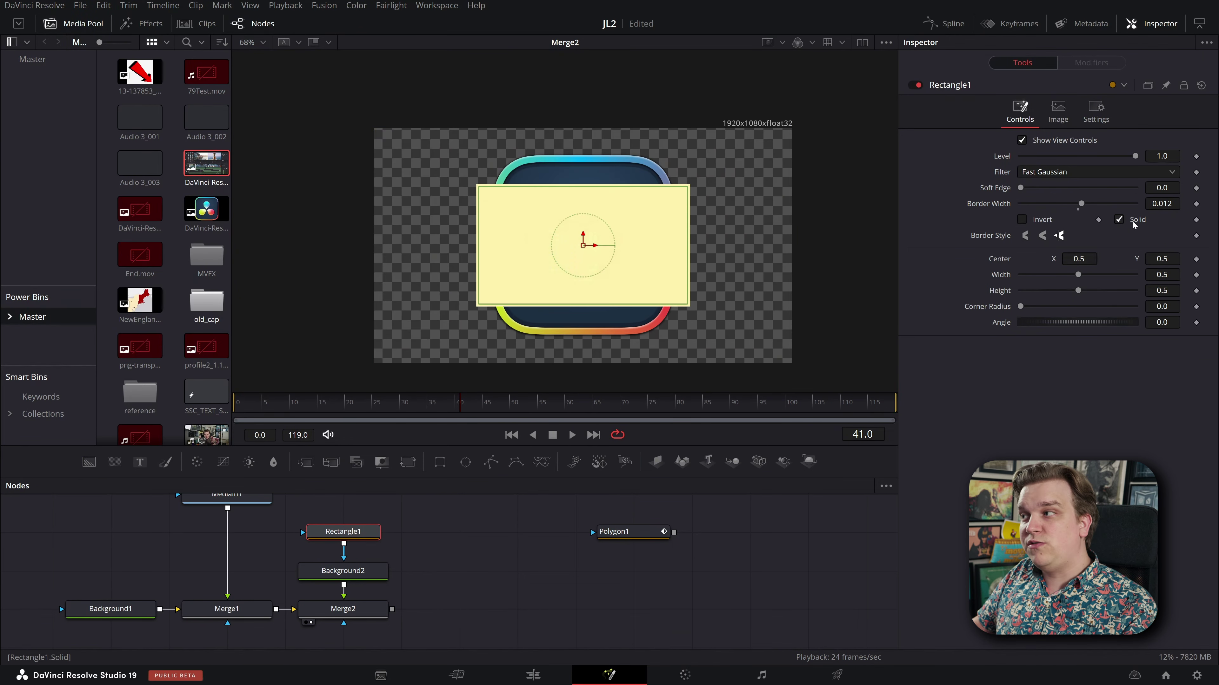
{"action": "left_click", "coordinate": [1132, 221]}
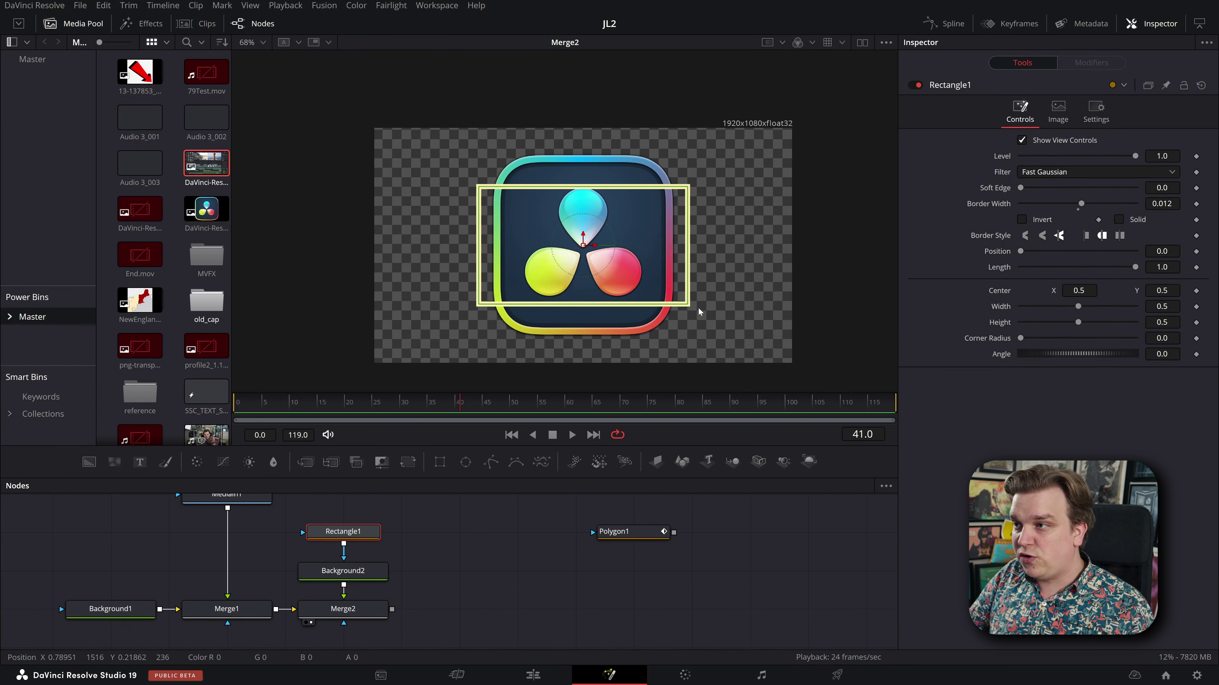
- Fit the rectangle outline to the logo with width about 0.412, height about 0.743 and corner radius 0.348
{"action": "left_click_drag", "start_coordinate": [686, 303], "coordinate": [678, 335]}
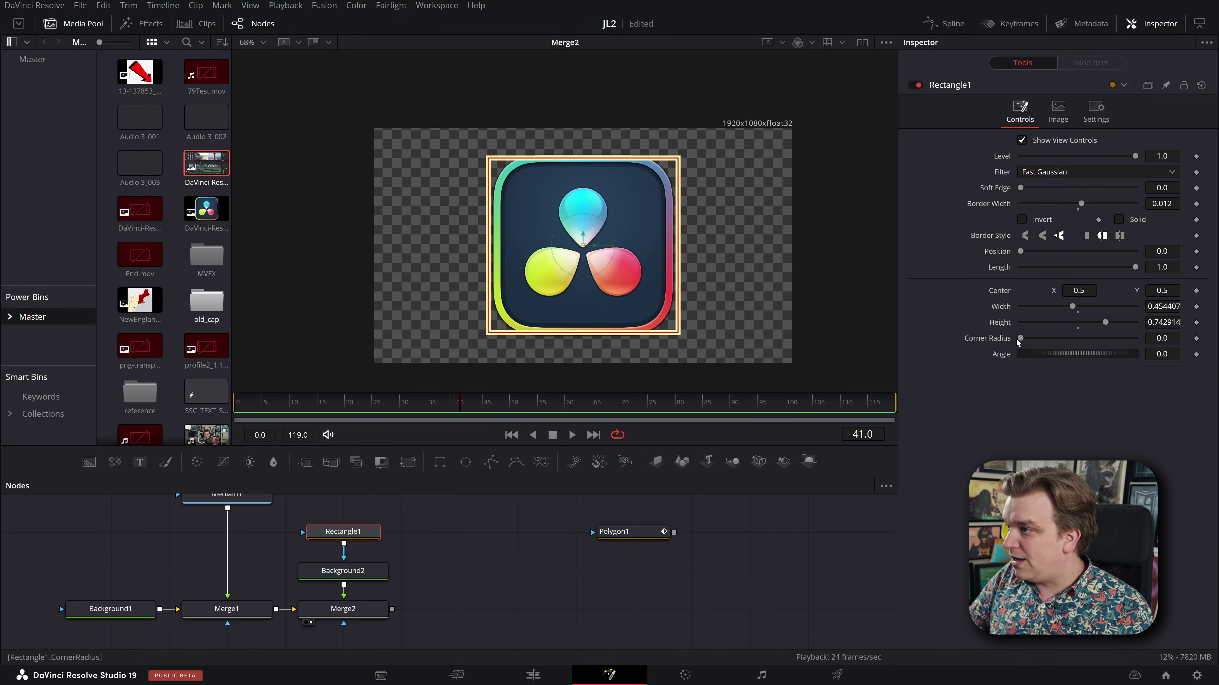
{"action": "left_click_drag", "start_coordinate": [1022, 339], "coordinate": [1059, 341]}
{"action": "left_click_drag", "start_coordinate": [1060, 341], "coordinate": [1059, 341]}
{"action": "left_click_drag", "start_coordinate": [678, 292], "coordinate": [669, 291]}
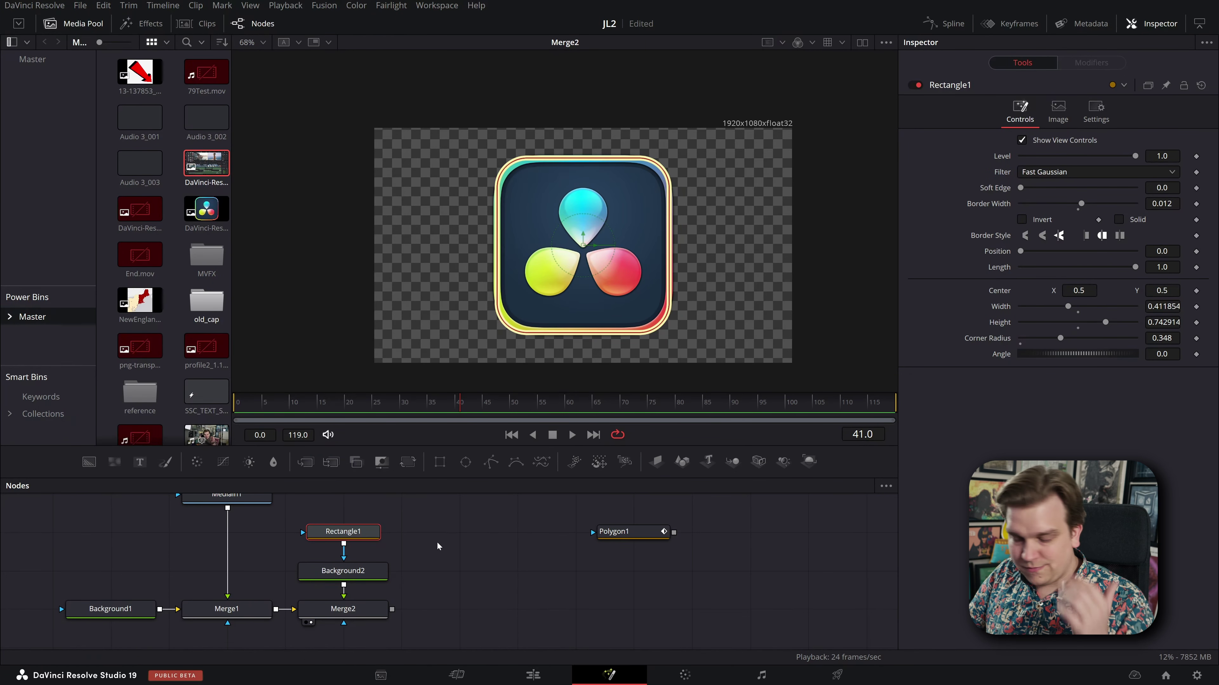
- Mask Background2 with Polygon1 instead of Rectangle1 and delete all of the polygon's points
{"action": "left_click", "coordinate": [631, 531]}
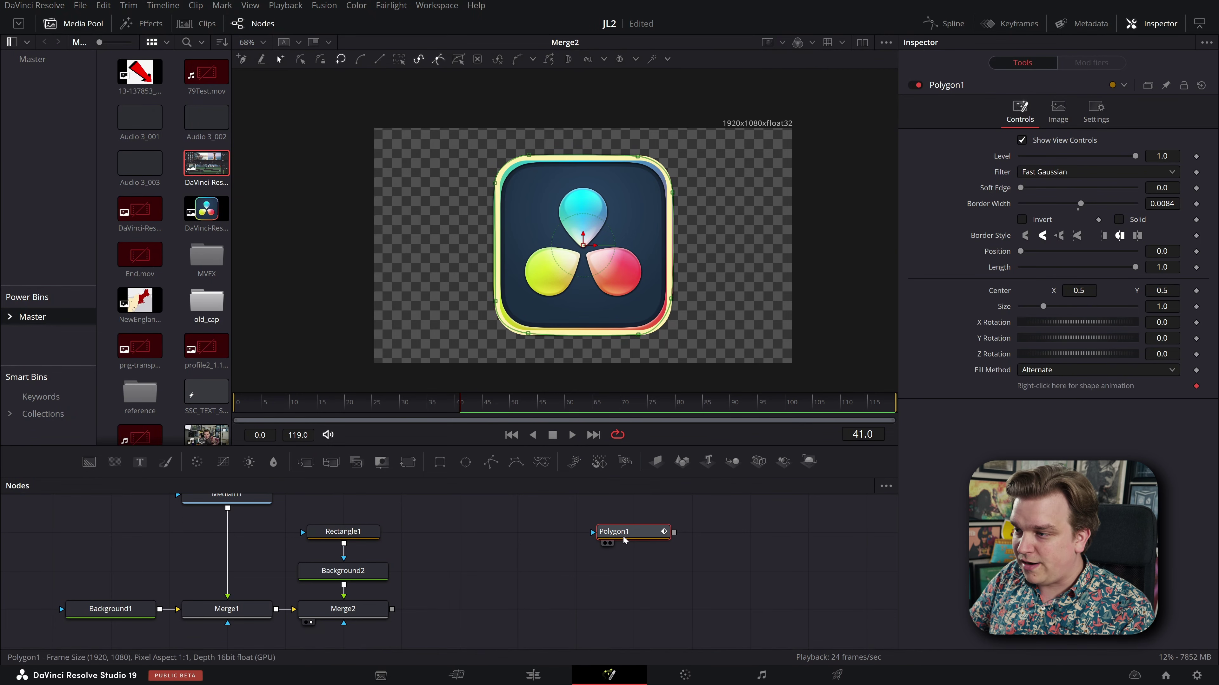
{"action": "left_click_drag", "start_coordinate": [608, 532], "coordinate": [379, 571]}
{"action": "left_click_drag", "start_coordinate": [791, 375], "coordinate": [804, 389]}
{"action": "key", "text": "Delete"}
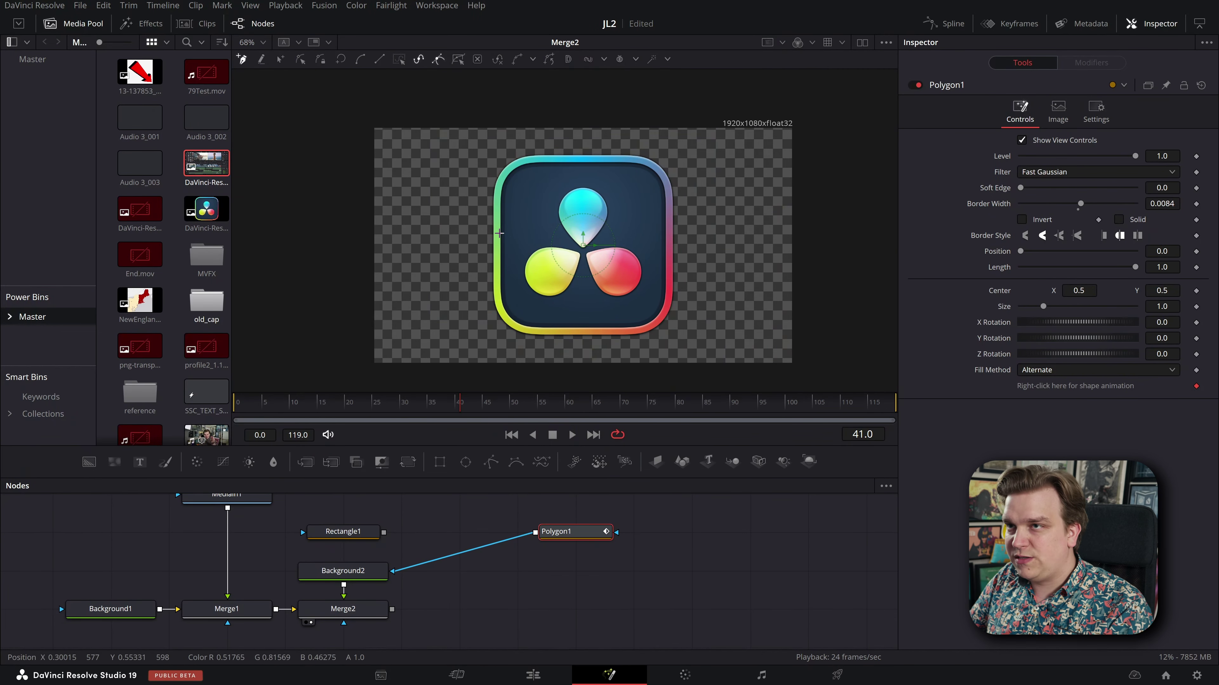
- Draw an open, wavy polygon path with smooth points across the logo from one side of the frame to the other
{"action": "left_click_drag", "start_coordinate": [414, 183], "coordinate": [479, 136]}
{"action": "left_click_drag", "start_coordinate": [499, 174], "coordinate": [496, 190]}
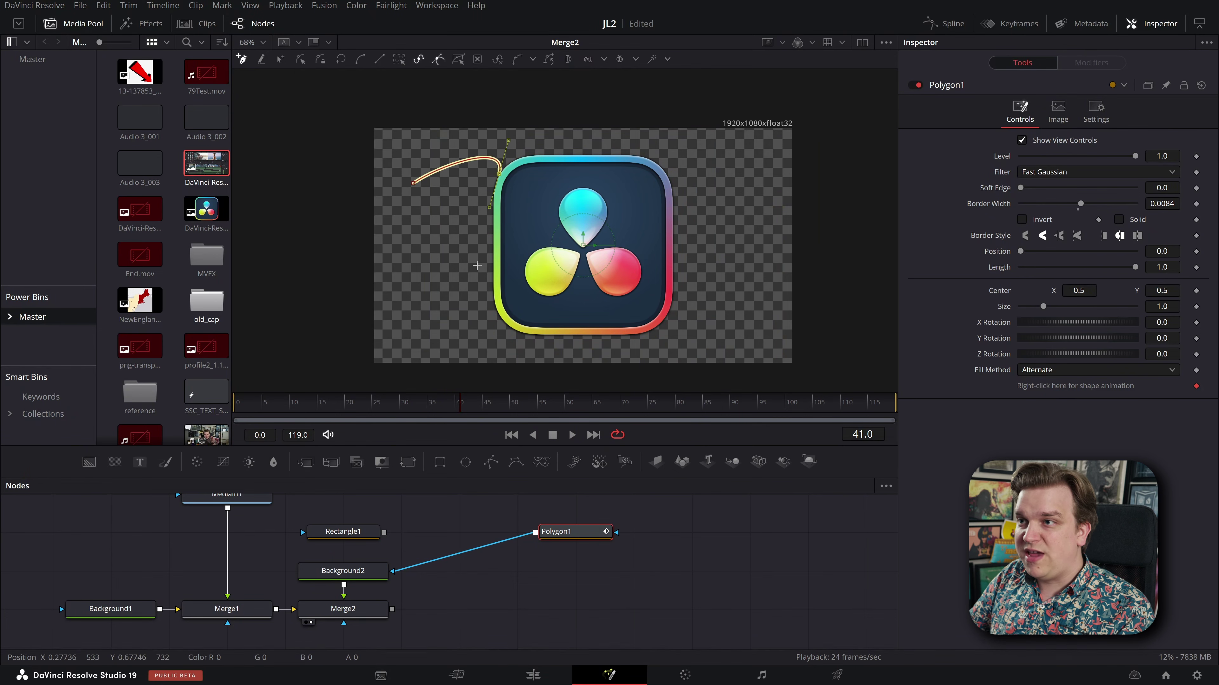
{"action": "left_click_drag", "start_coordinate": [480, 303], "coordinate": [503, 308]}
{"action": "left_click_drag", "start_coordinate": [676, 198], "coordinate": [673, 267]}
{"action": "left_click", "coordinate": [662, 297]}
{"action": "left_click", "coordinate": [738, 227]}
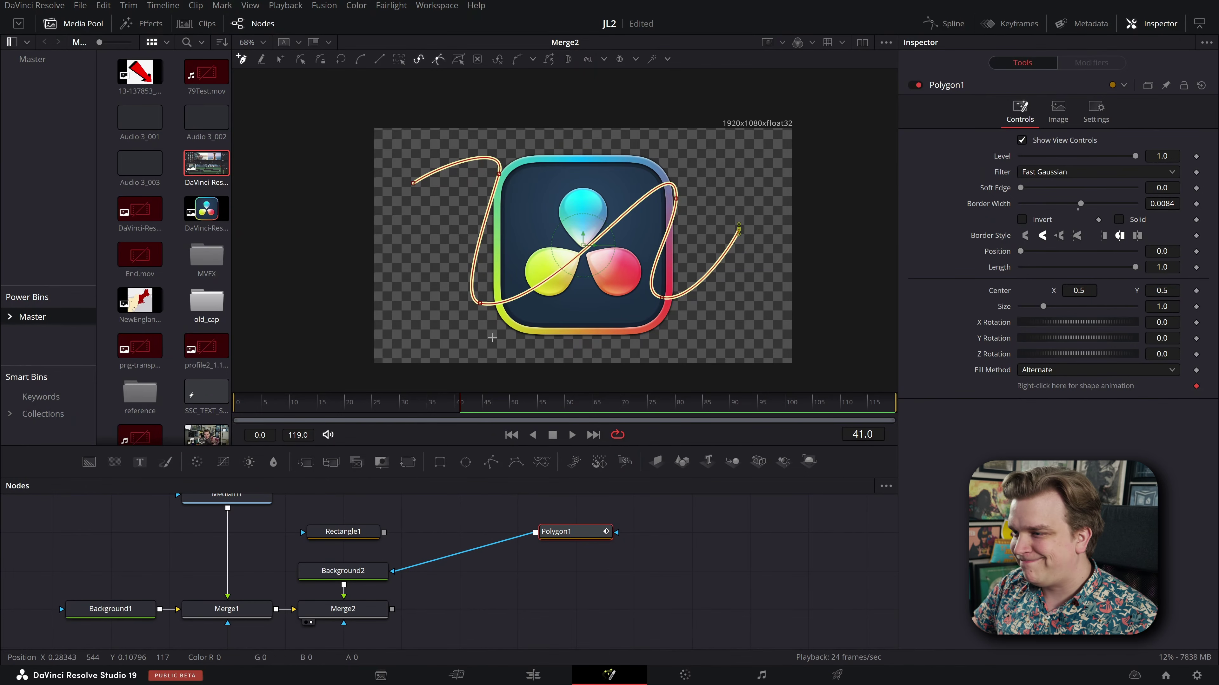
- Delete the Polygon1 node and mask Background2 with Rectangle1 again
{"action": "key", "text": "Delete"}
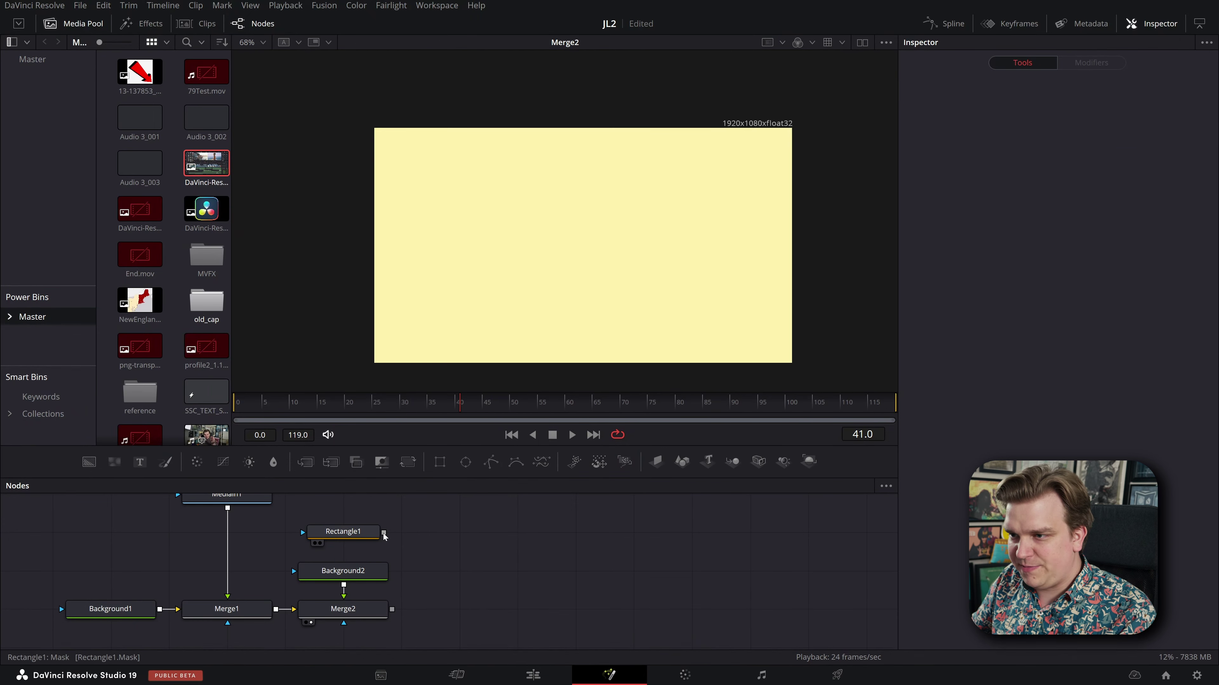
{"action": "left_click_drag", "start_coordinate": [383, 532], "coordinate": [343, 571]}
{"action": "scroll", "coordinate": [528, 552], "scroll_direction": "down", "scroll_amount": 3}
{"action": "scroll", "coordinate": [537, 519], "scroll_direction": "left", "scroll_amount": 5}
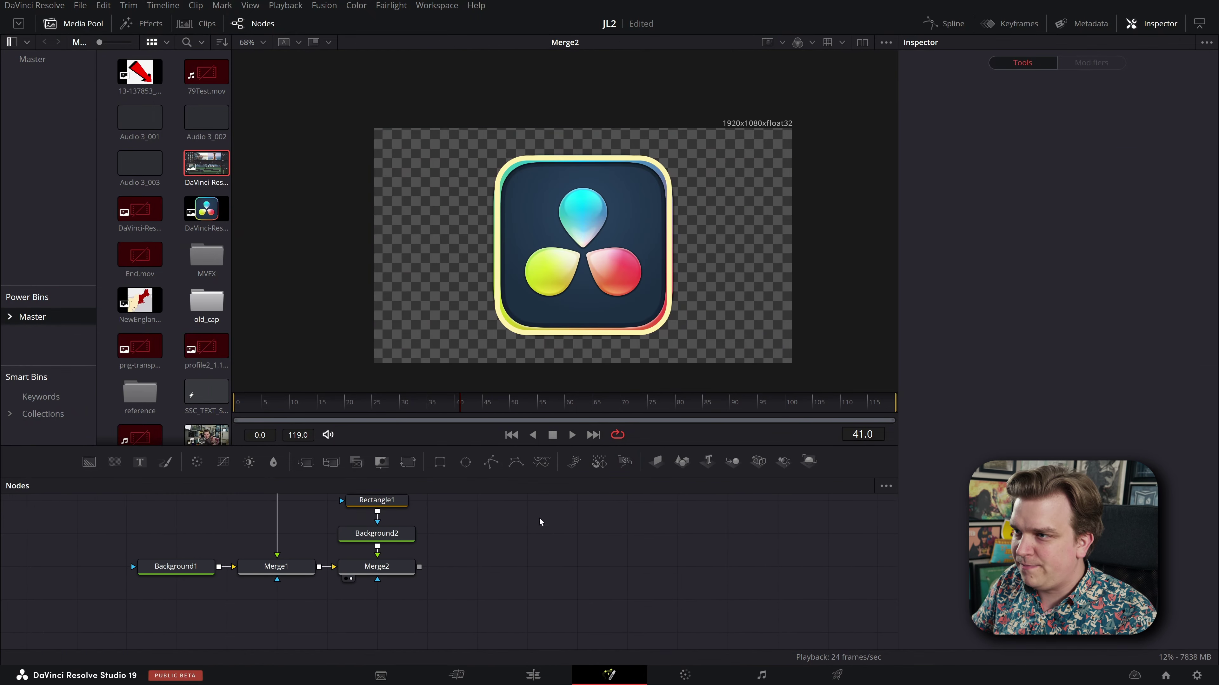
- Set Rectangle1's border length to 0.47 and refit the outline to width about 0.429, height about 0.758 and corner radius 0.459
{"action": "left_click", "coordinate": [419, 525]}
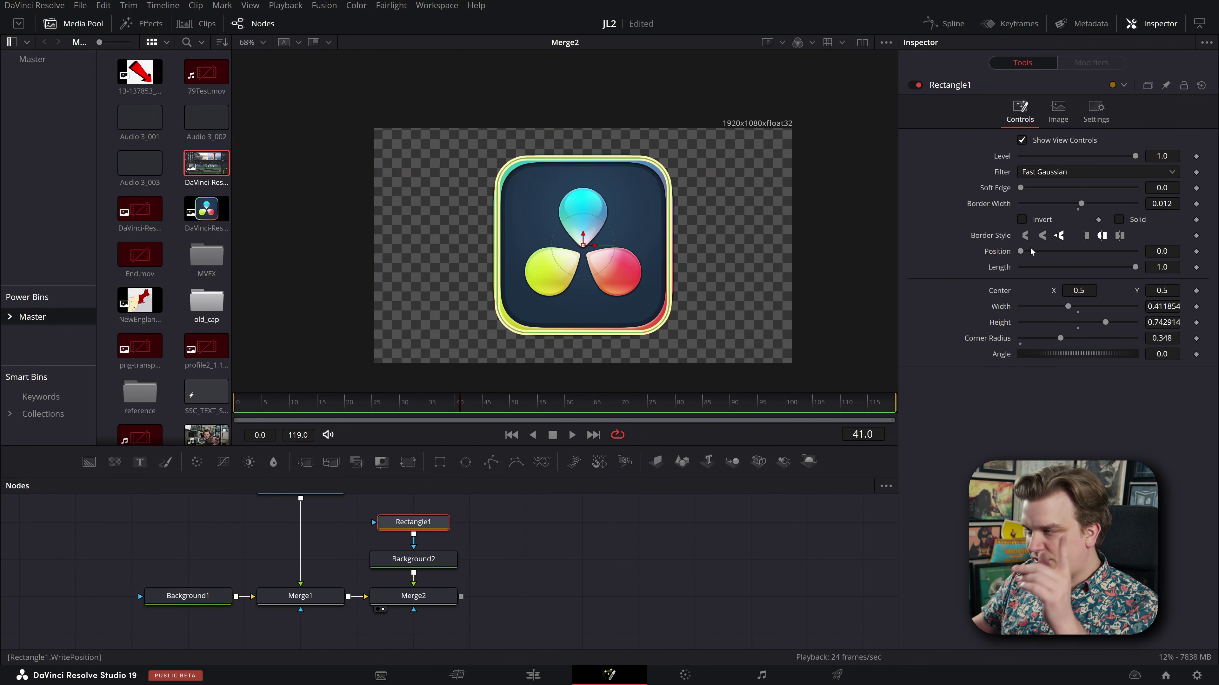
{"action": "left_click_drag", "start_coordinate": [1143, 275], "coordinate": [1079, 270]}
{"action": "scroll", "coordinate": [534, 296], "scroll_direction": "up", "scroll_amount": 2}
{"action": "left_click_drag", "start_coordinate": [725, 252], "coordinate": [730, 252]}
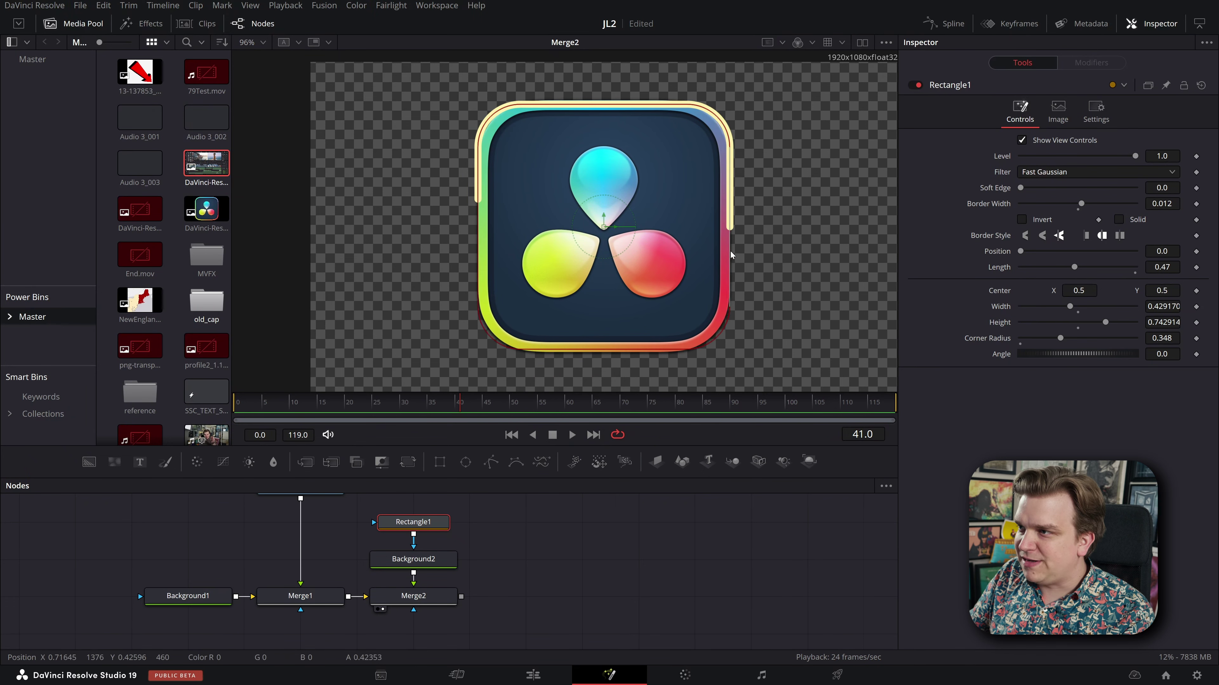
{"action": "left_click_drag", "start_coordinate": [570, 351], "coordinate": [574, 352]}
{"action": "left_click_drag", "start_coordinate": [1060, 338], "coordinate": [1073, 339]}
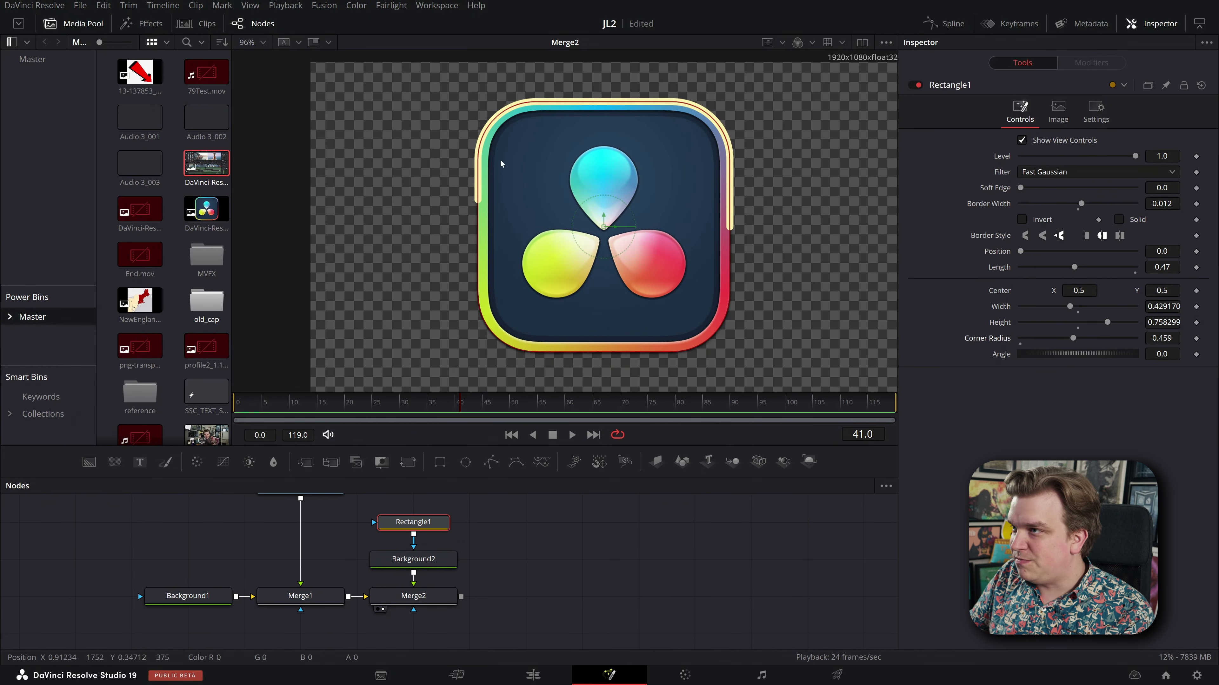
- Try different border lengths and positions on Rectangle1, including length 0.354 with position 5.0, ending at length 0.32
{"action": "mouse_move", "coordinate": [1074, 271]}
{"action": "left_mouse_down"}
{"action": "mouse_move", "coordinate": [1043, 257]}
{"action": "mouse_move", "coordinate": [1140, 278]}
{"action": "mouse_move", "coordinate": [960, 284]}
{"action": "mouse_move", "coordinate": [1054, 291]}
{"action": "left_mouse_up"}
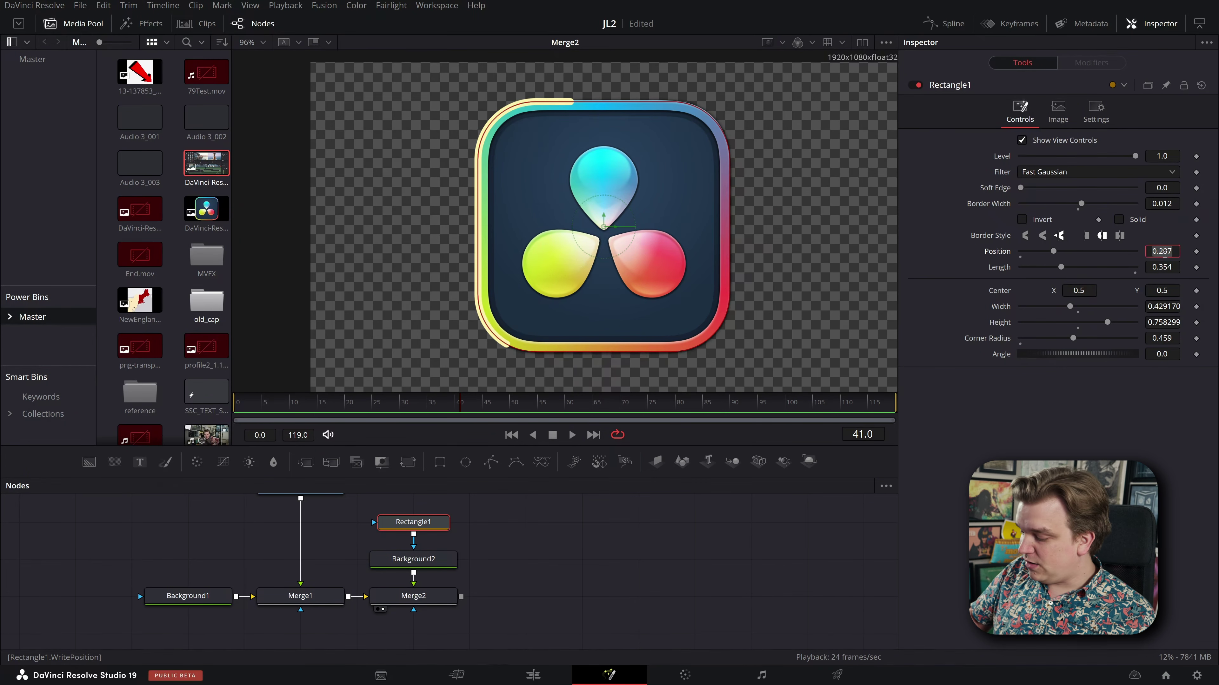
{"action": "key", "text": "Tab"}
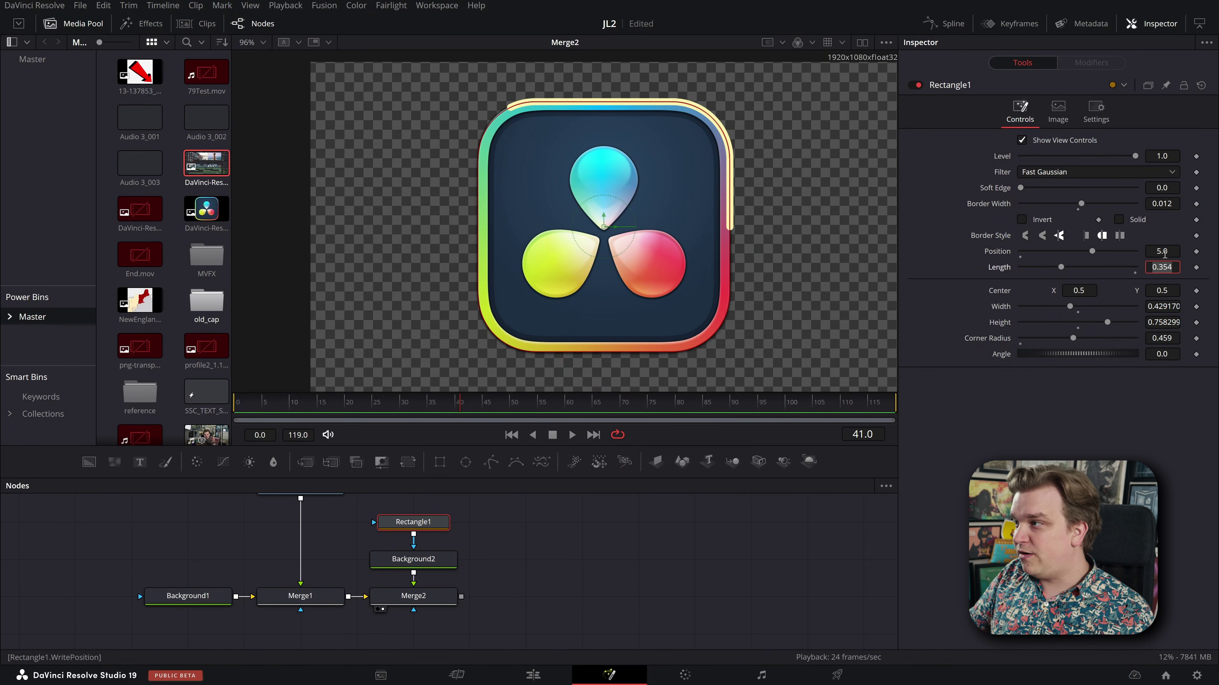
{"action": "mouse_move", "coordinate": [1094, 251]}
{"action": "left_mouse_down"}
{"action": "mouse_move", "coordinate": [1049, 253]}
{"action": "mouse_move", "coordinate": [1064, 242]}
{"action": "mouse_move", "coordinate": [1015, 281]}
{"action": "mouse_move", "coordinate": [1138, 295]}
{"action": "mouse_move", "coordinate": [1058, 305]}
{"action": "left_mouse_up"}
{"action": "mouse_move", "coordinate": [1057, 252]}
{"action": "left_mouse_down"}
{"action": "mouse_move", "coordinate": [1047, 270]}
{"action": "mouse_move", "coordinate": [1018, 271]}
{"action": "left_mouse_up"}
- Move the outline segment around the logo by setting Rectangle1's Position to -5 and finally to -3.4
{"action": "left_click", "coordinate": [1170, 251]}
{"action": "type", "text": "-5"}
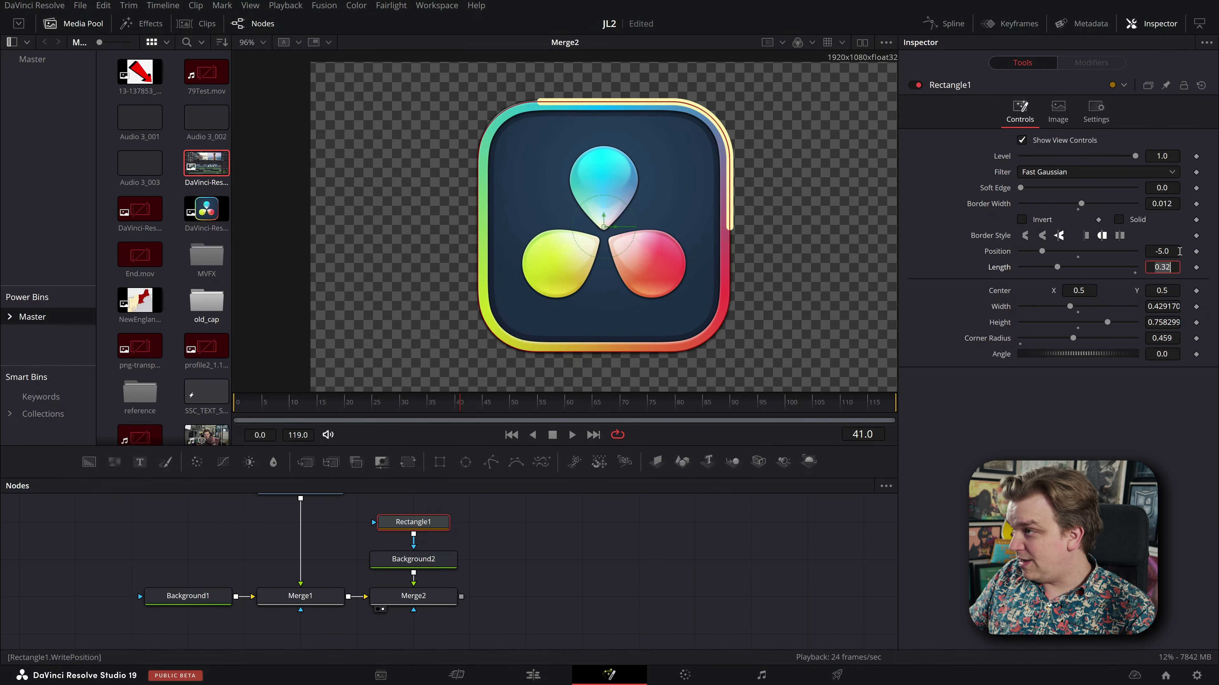
{"action": "key", "text": "Tab"}
{"action": "mouse_move", "coordinate": [1041, 251]}
{"action": "left_mouse_down"}
{"action": "mouse_move", "coordinate": [1097, 260]}
{"action": "mouse_move", "coordinate": [1052, 271]}
{"action": "left_mouse_up"}
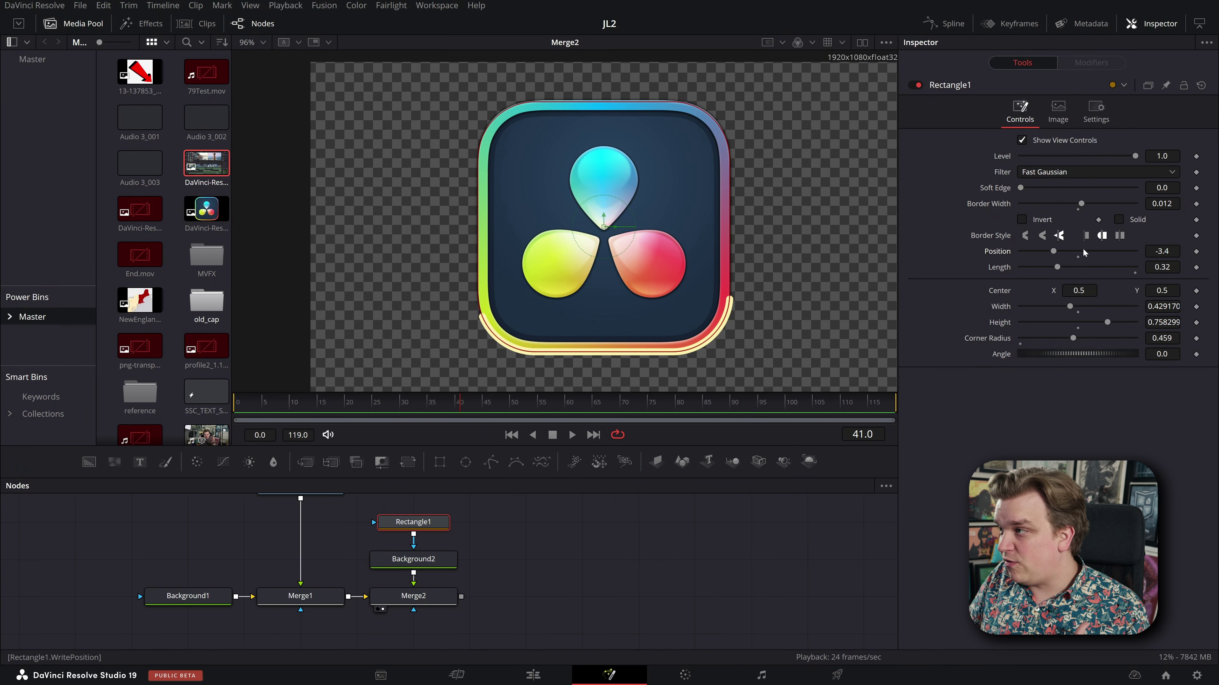
- Give Rectangle1's border flat end caps and shorten its length to 0.083
{"action": "scroll", "coordinate": [794, 281], "scroll_direction": "up", "scroll_amount": 2}
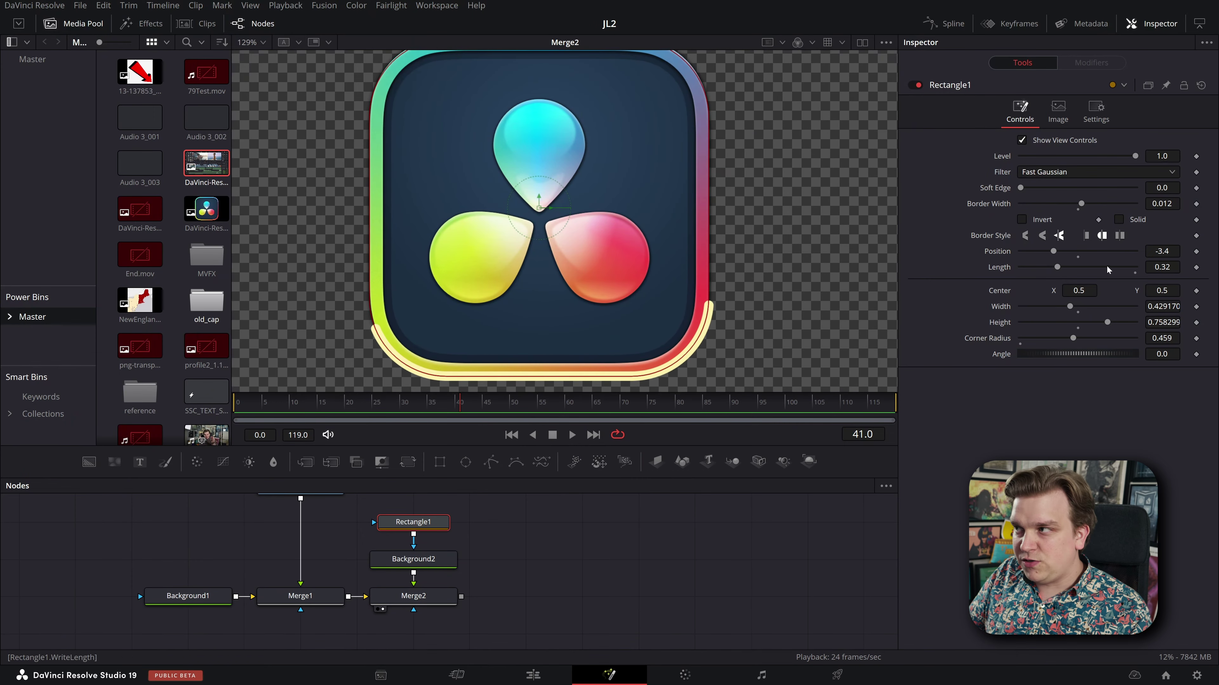
{"action": "left_click", "coordinate": [1085, 236]}
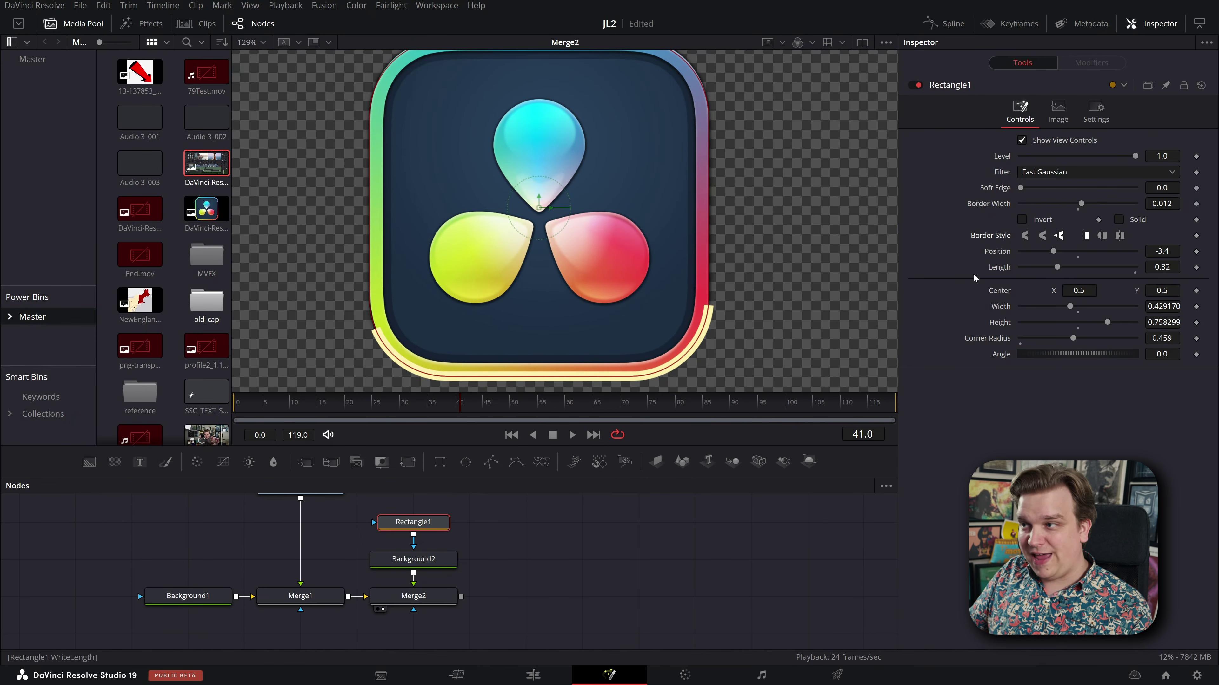
{"action": "mouse_move", "coordinate": [1059, 271]}
{"action": "left_mouse_down"}
{"action": "mouse_move", "coordinate": [1018, 272]}
{"action": "mouse_move", "coordinate": [1030, 272]}
{"action": "left_mouse_up"}
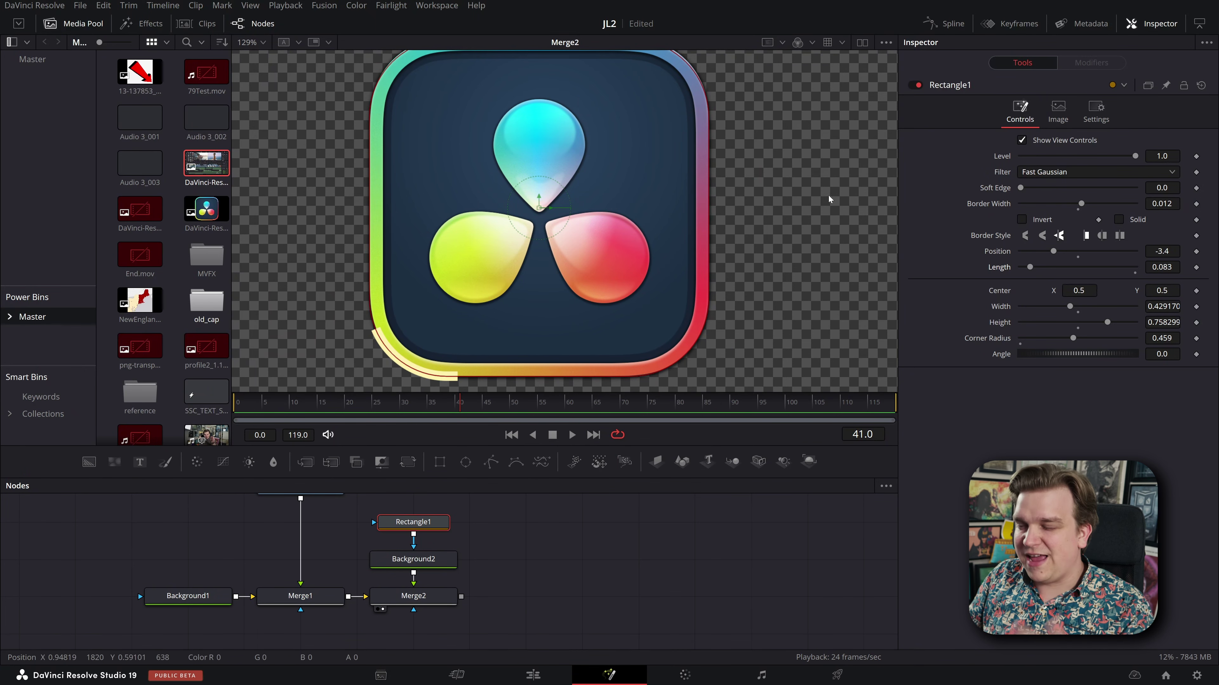
- Set Rectangle1's Length to 0.0, keyframe it at frame 0, and move the playhead ahead
{"action": "scroll", "coordinate": [734, 209], "scroll_direction": "down", "scroll_amount": 4}
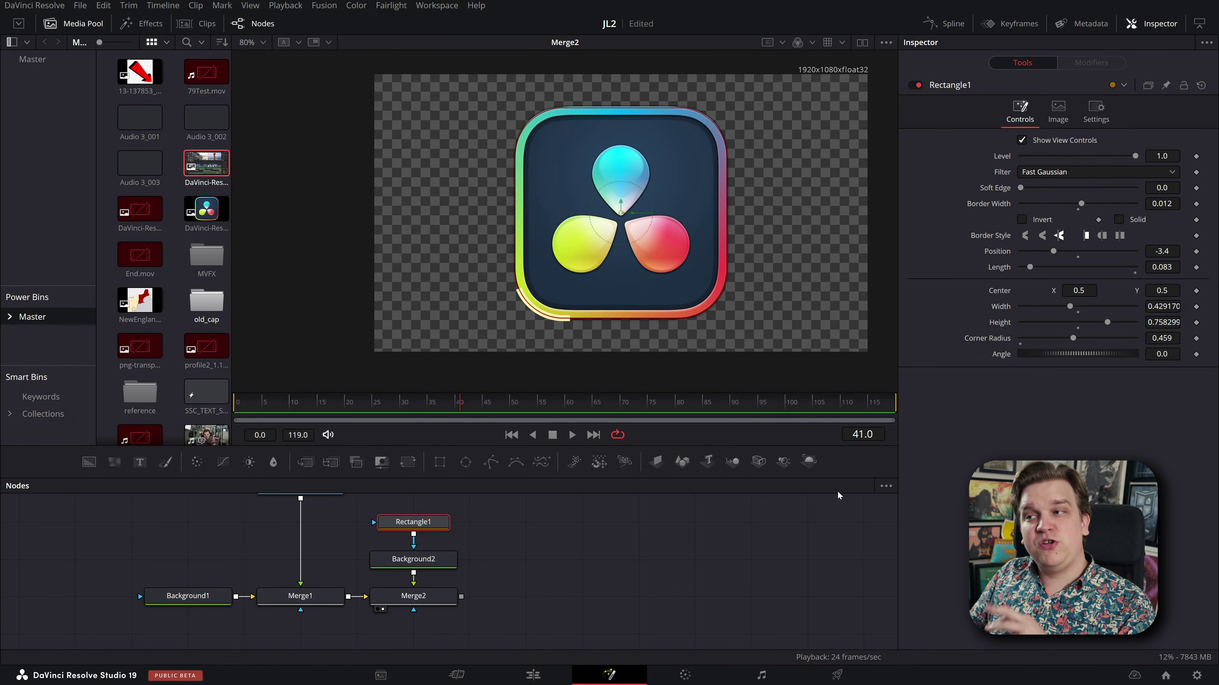
{"action": "left_click_drag", "start_coordinate": [1031, 269], "coordinate": [1025, 272]}
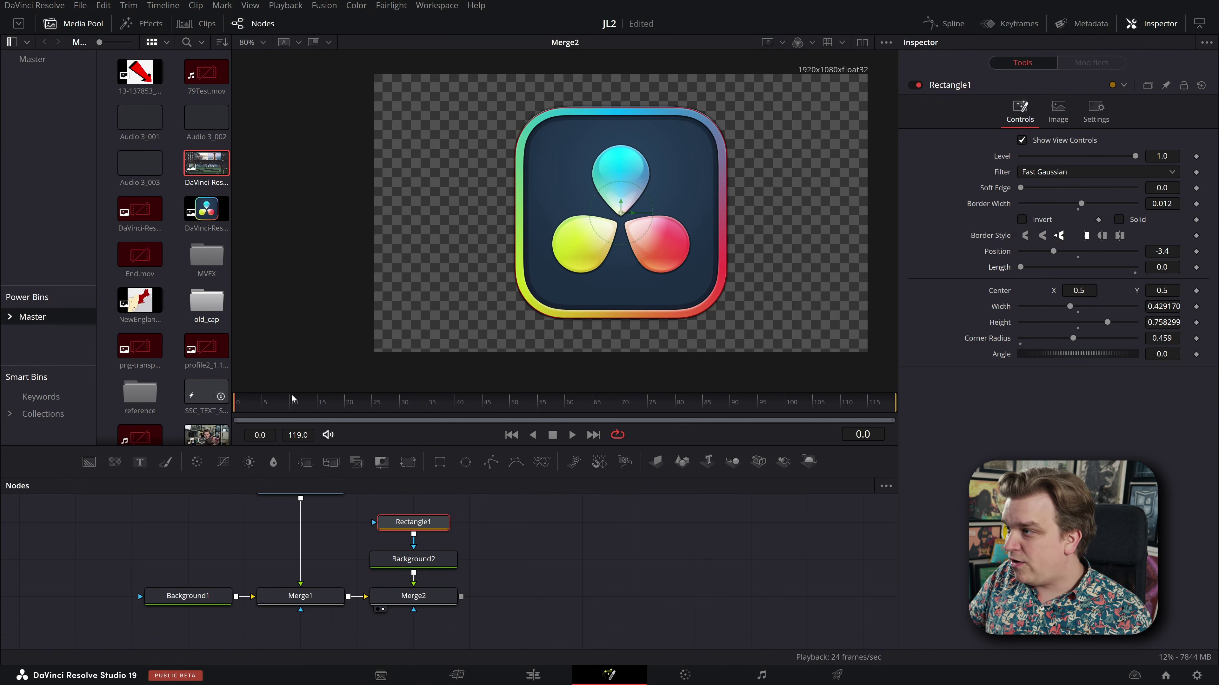
{"action": "left_click", "coordinate": [268, 405]}
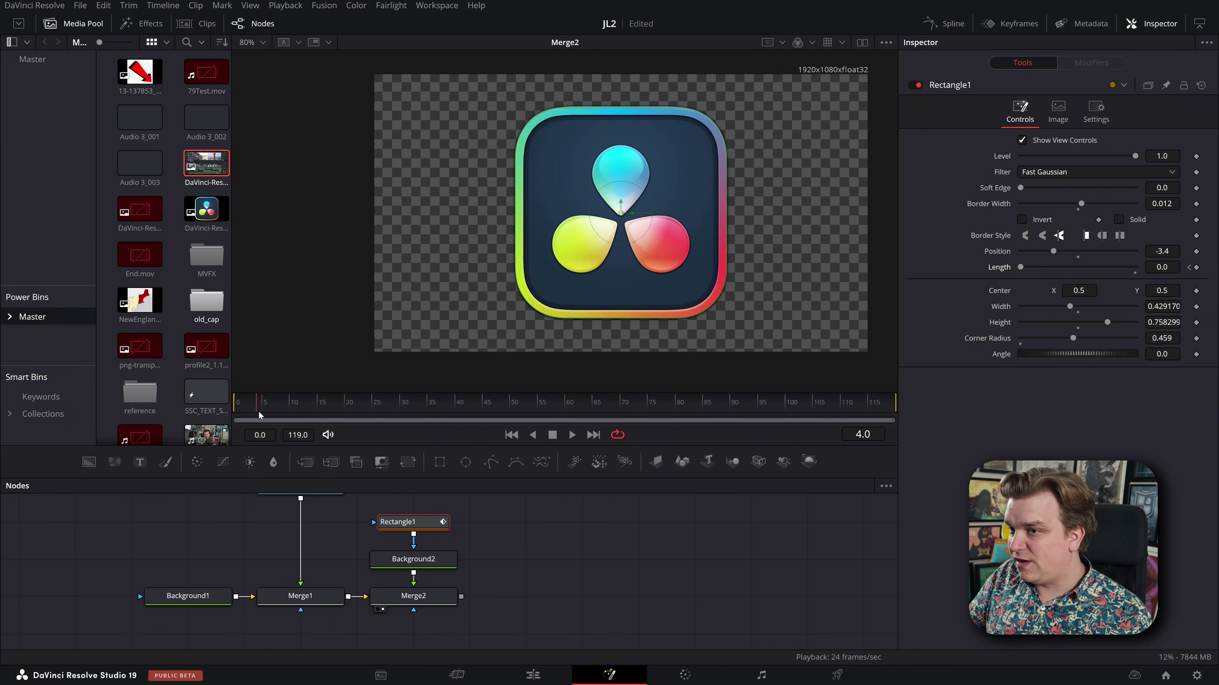
- Set Rectangle1's Length to 0.188 at frame 9 and play the outline's growth
{"action": "left_click_drag", "start_coordinate": [1023, 271], "coordinate": [1042, 291]}
{"action": "left_click_drag", "start_coordinate": [263, 406], "coordinate": [173, 416]}
{"action": "key", "text": "space"}
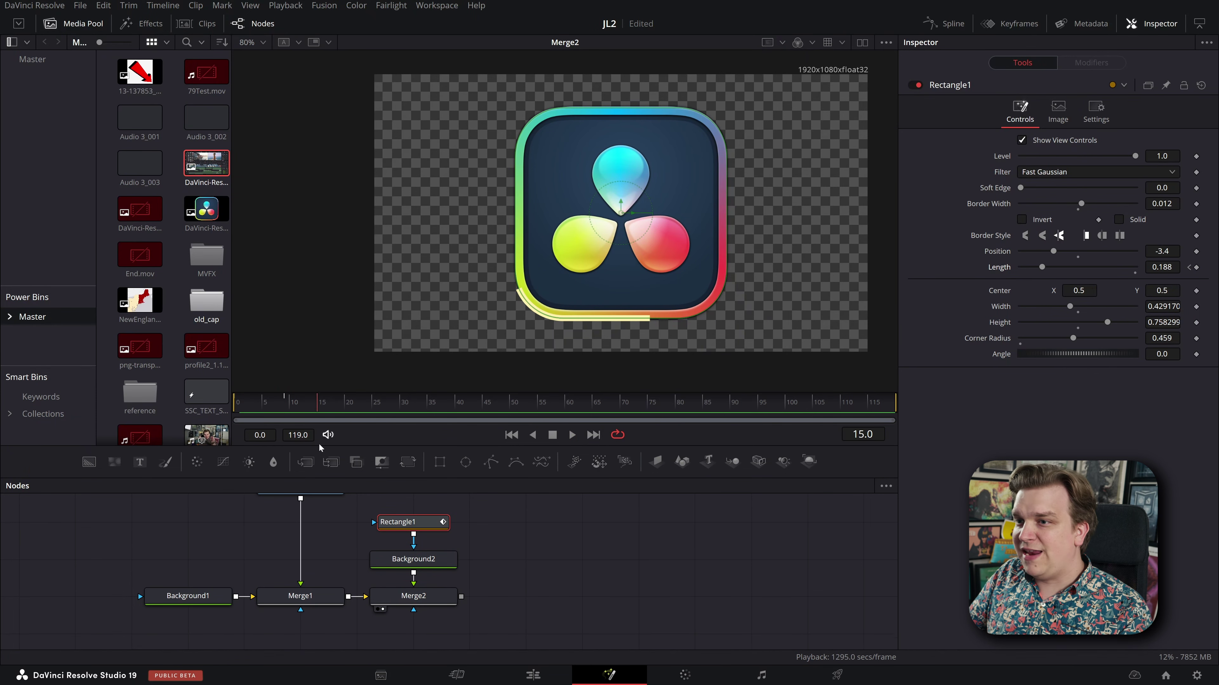
- Reset Rectangle1's Position to 0.0 at frame 0 and keyframe it there
{"action": "left_click_drag", "start_coordinate": [313, 407], "coordinate": [215, 409]}
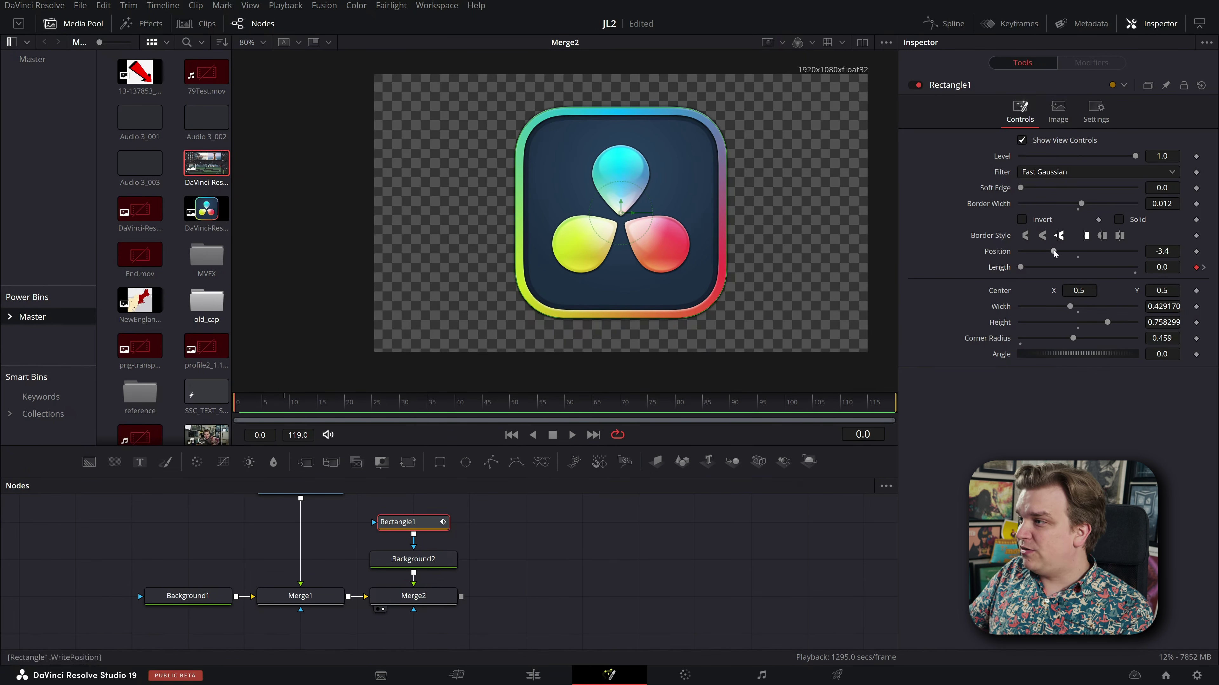
{"action": "double_click", "coordinate": [988, 253]}
{"action": "left_click", "coordinate": [1196, 251]}
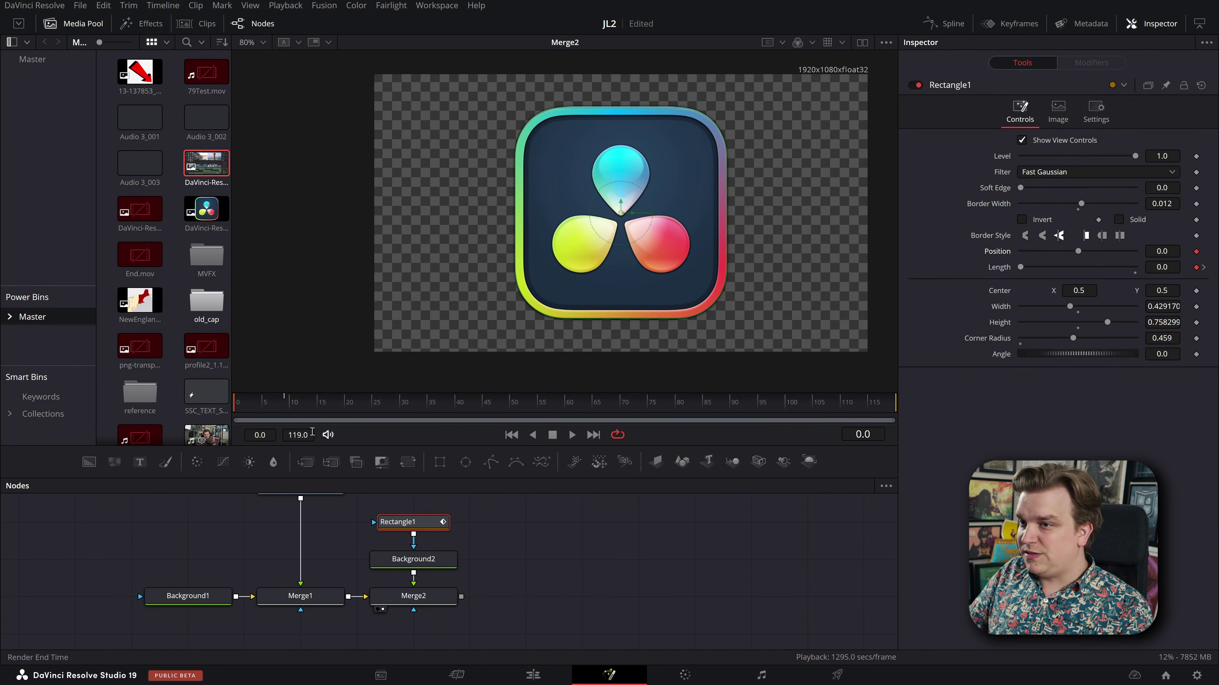
- At frame 40, keyframe Rectangle1's Position at 1.0 and its Length at the current value
{"action": "left_click_drag", "start_coordinate": [272, 408], "coordinate": [328, 420]}
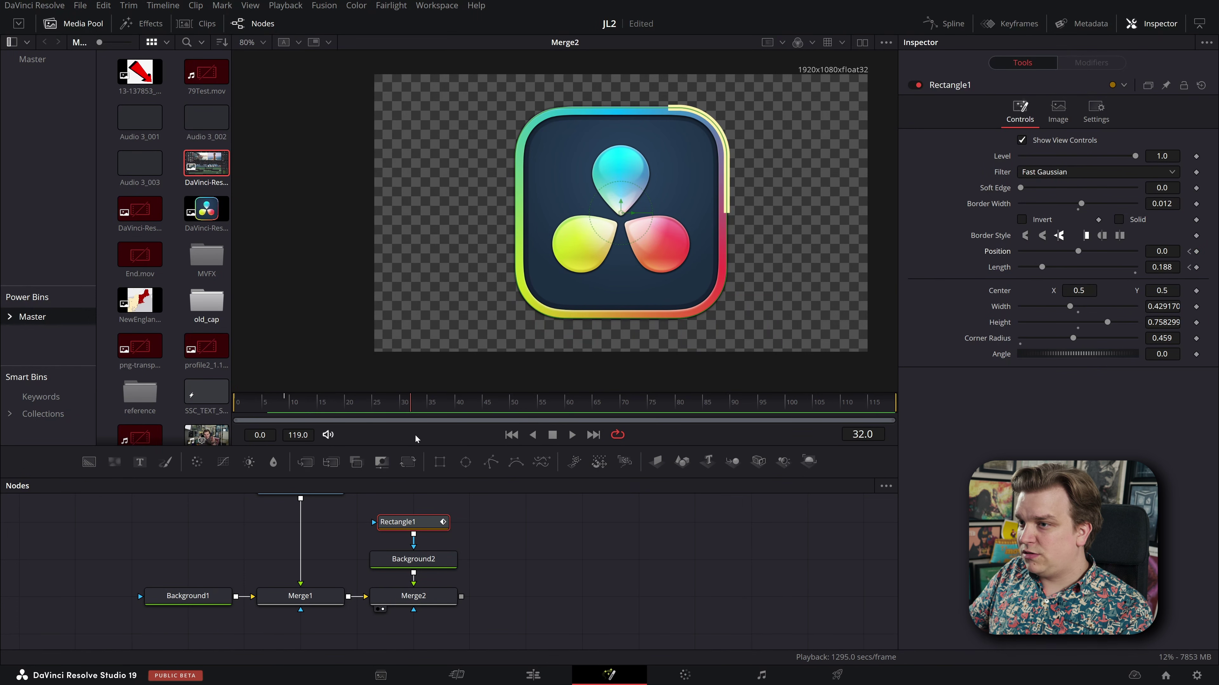
{"action": "left_click", "coordinate": [1196, 251]}
{"action": "double_click", "coordinate": [1162, 252]}
{"action": "type", "text": "1"}
{"action": "key", "text": "Tab"}
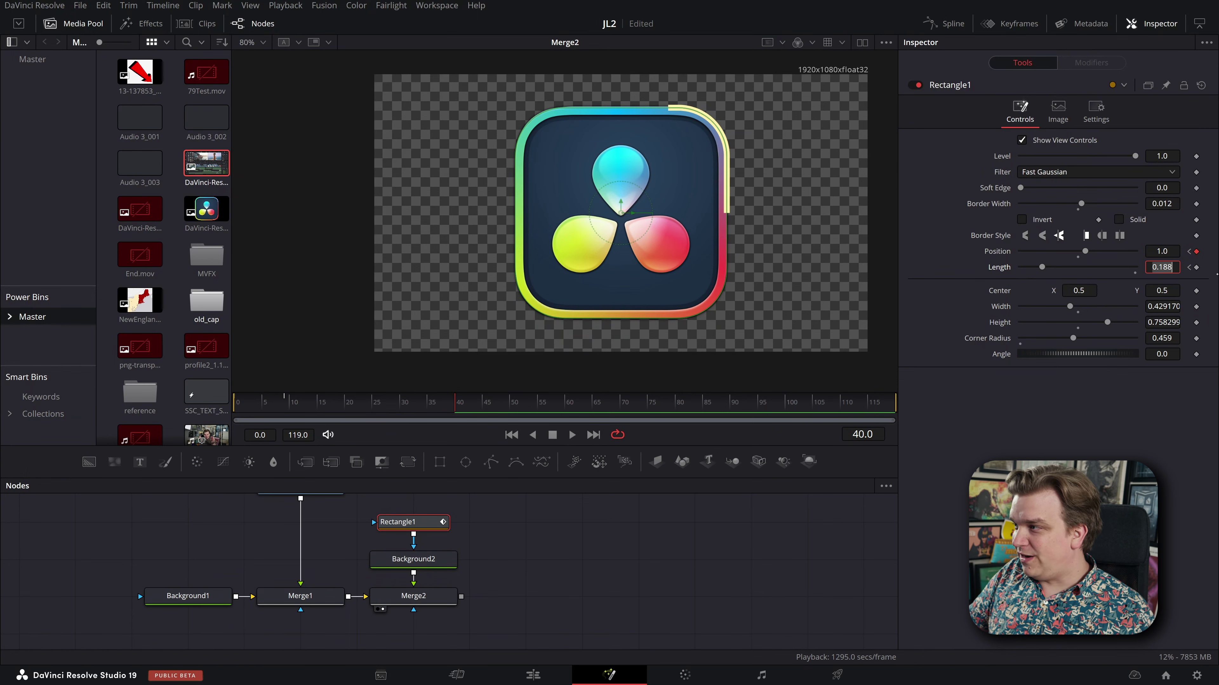
{"action": "left_click", "coordinate": [1196, 268]}
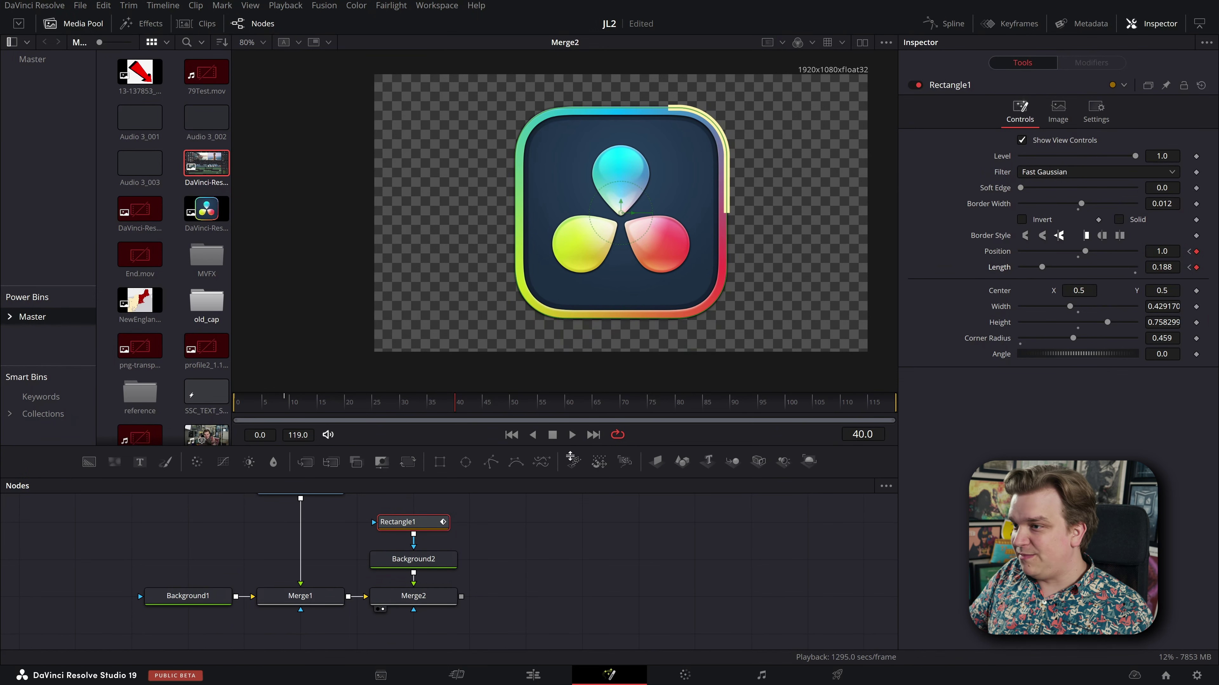
- Try setting Rectangle1's Length to 0.0 at frame 32 and scrub through the animation
{"action": "left_click", "coordinate": [416, 406]}
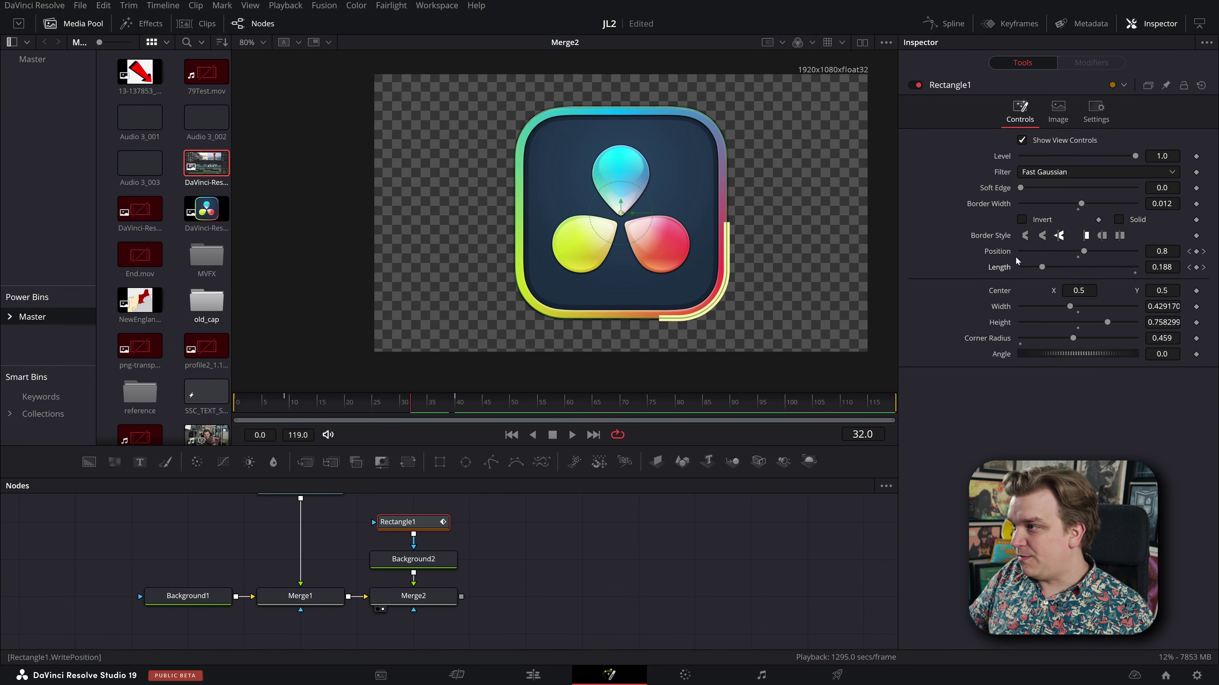
{"action": "left_click_drag", "start_coordinate": [1042, 268], "coordinate": [1018, 268]}
{"action": "left_click", "coordinate": [534, 584]}
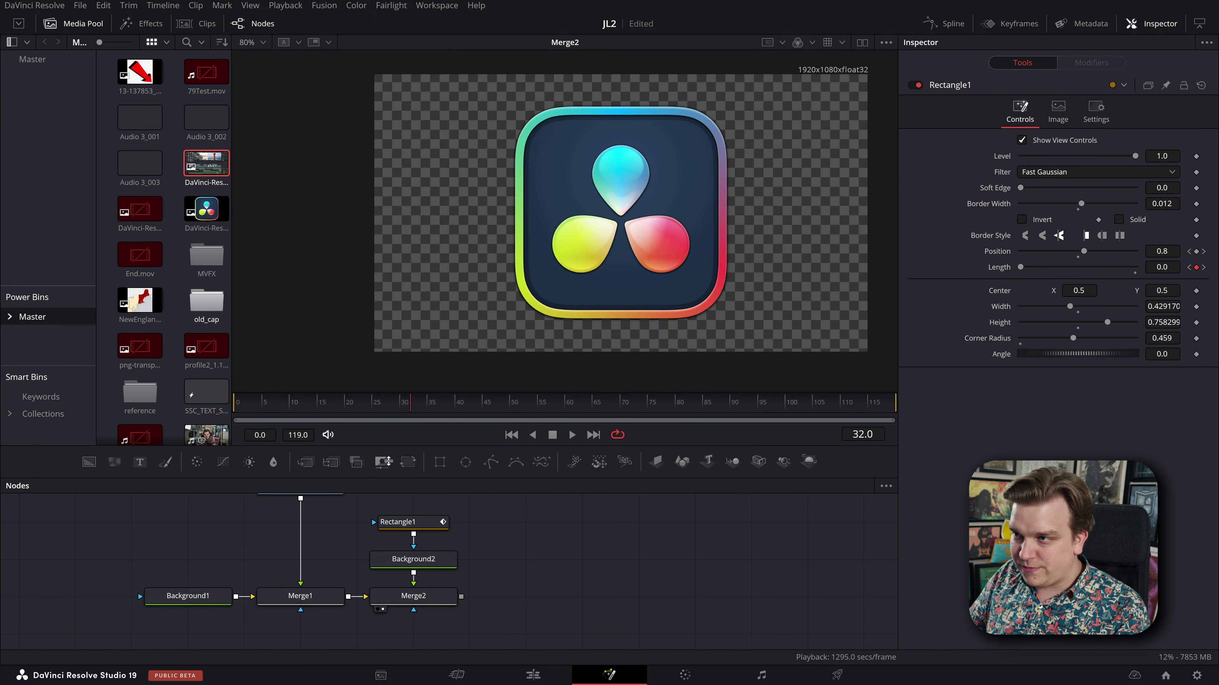
{"action": "scroll", "coordinate": [488, 295], "scroll_direction": "up", "scroll_amount": 3}
{"action": "scroll", "coordinate": [488, 295], "scroll_direction": "down", "scroll_amount": 4}
{"action": "left_click_drag", "start_coordinate": [448, 308], "coordinate": [379, 338]}
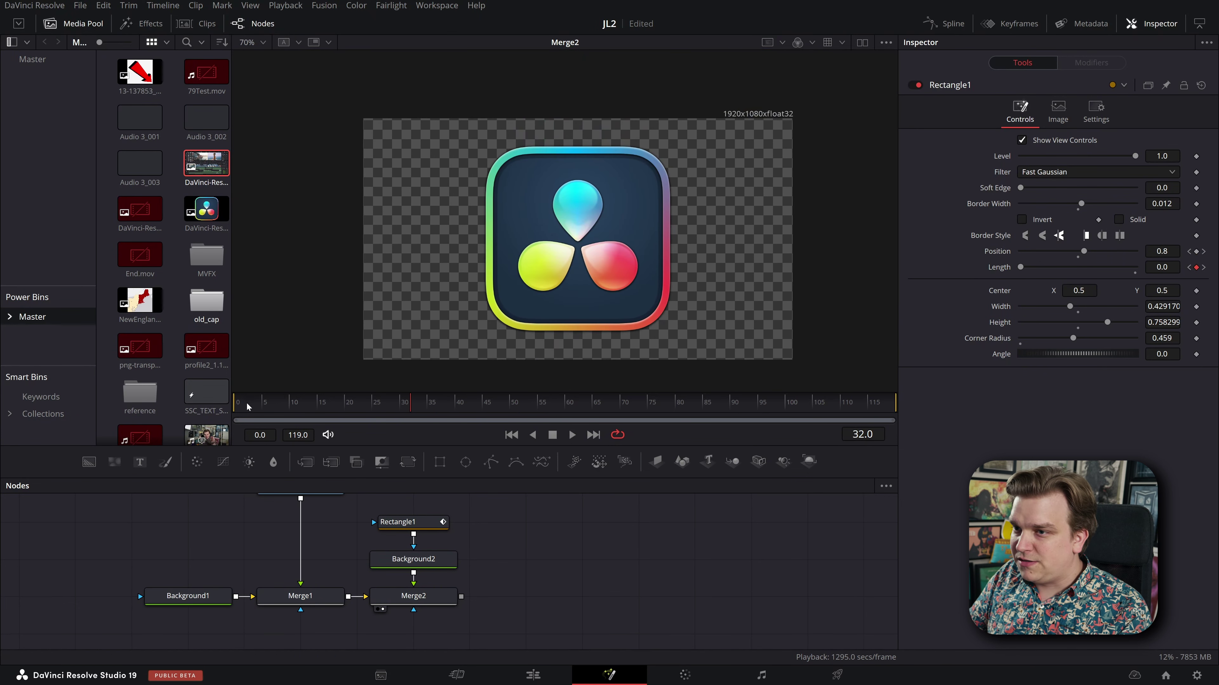
{"action": "left_click_drag", "start_coordinate": [246, 406], "coordinate": [467, 442]}
- Open the Spline editor for Rectangle1 and display its Length curve fitted to the view
{"action": "left_click_drag", "start_coordinate": [467, 522], "coordinate": [507, 552]}
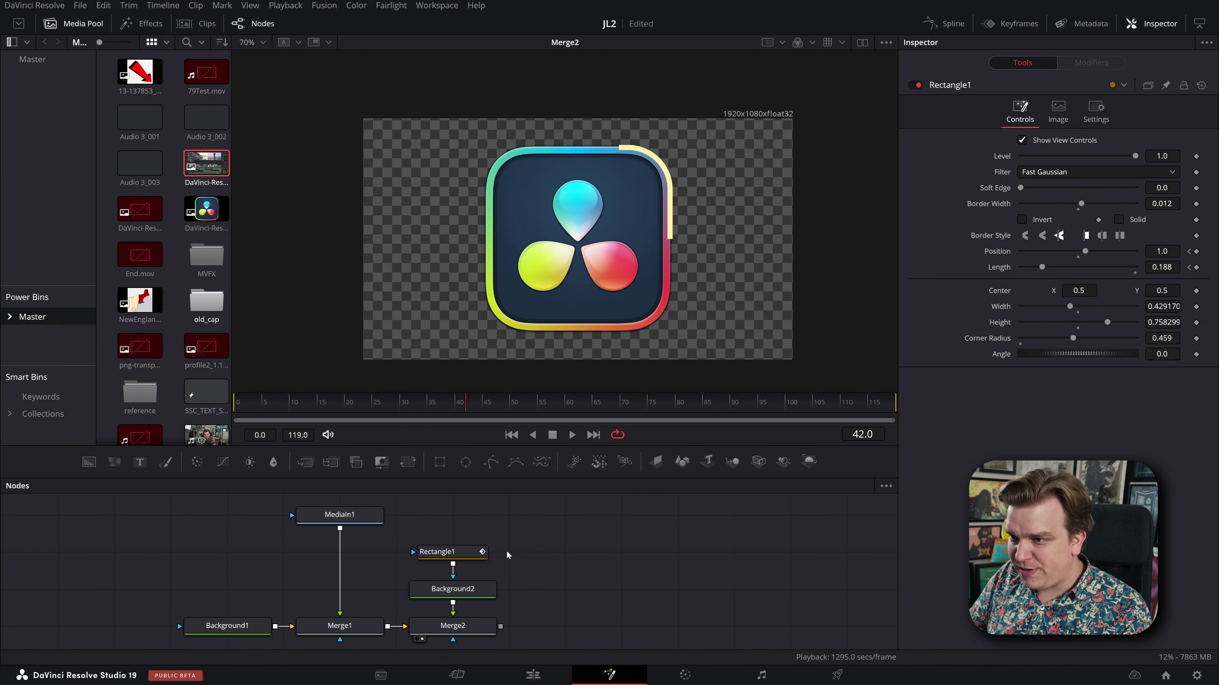
{"action": "left_click", "coordinate": [444, 559]}
{"action": "left_click", "coordinate": [948, 25]}
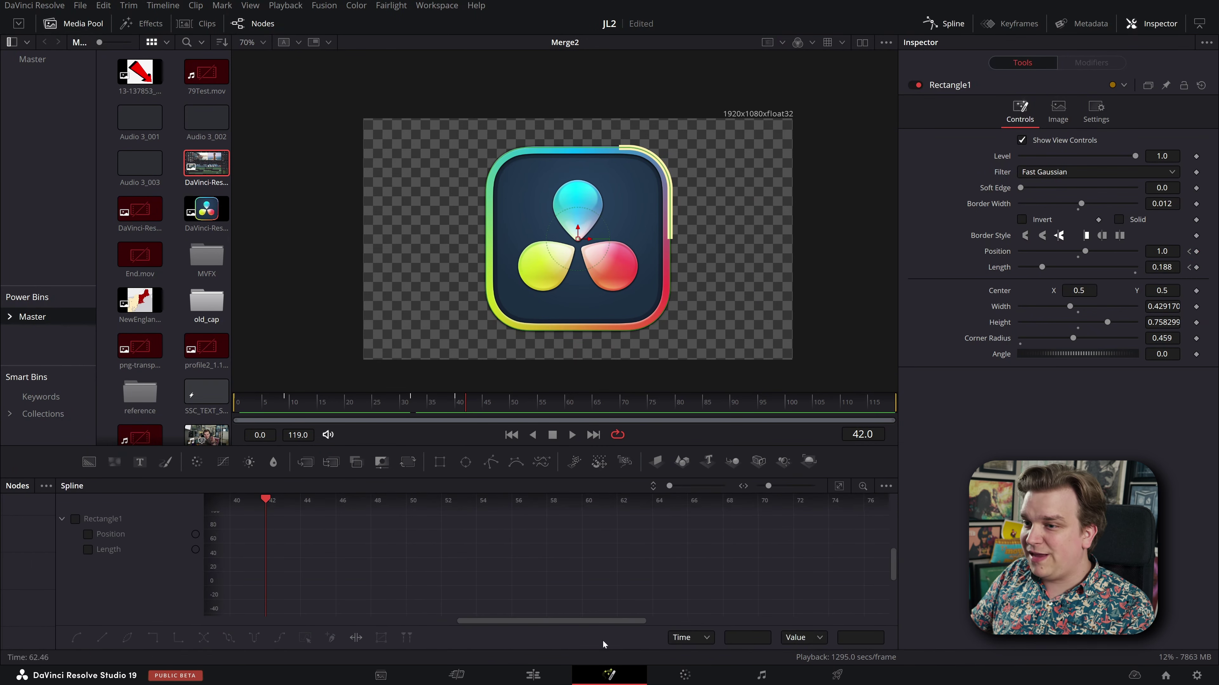
{"action": "left_click", "coordinate": [96, 551]}
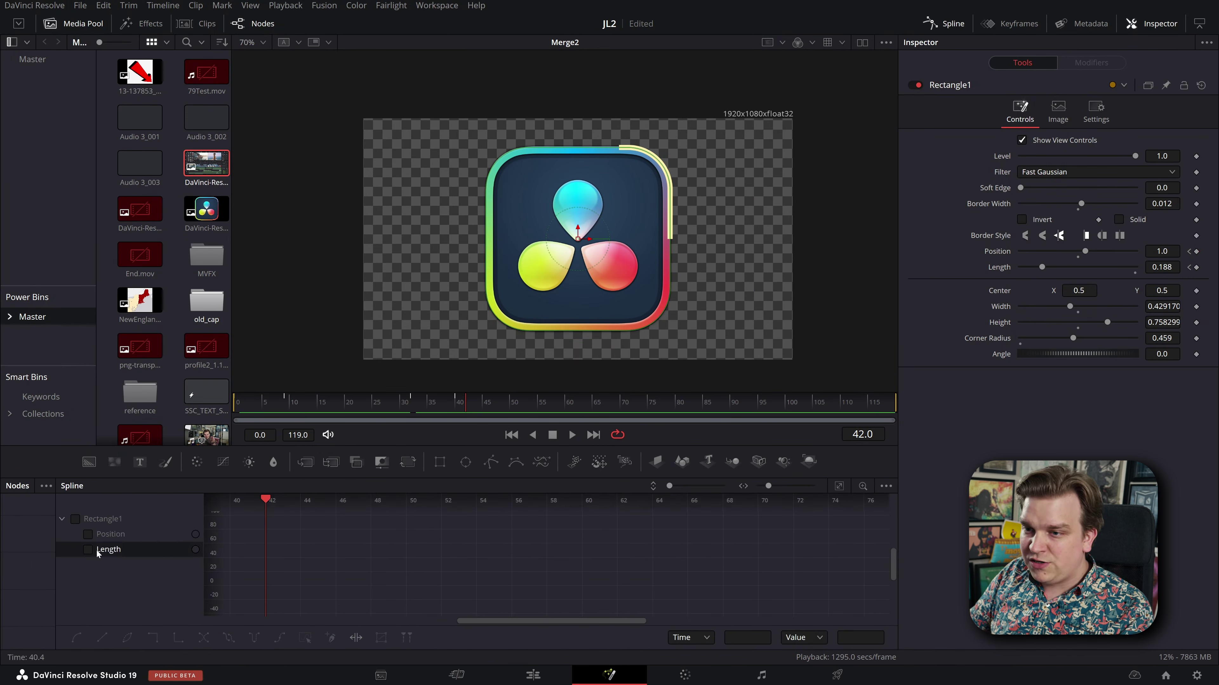
{"action": "left_click", "coordinate": [839, 486]}
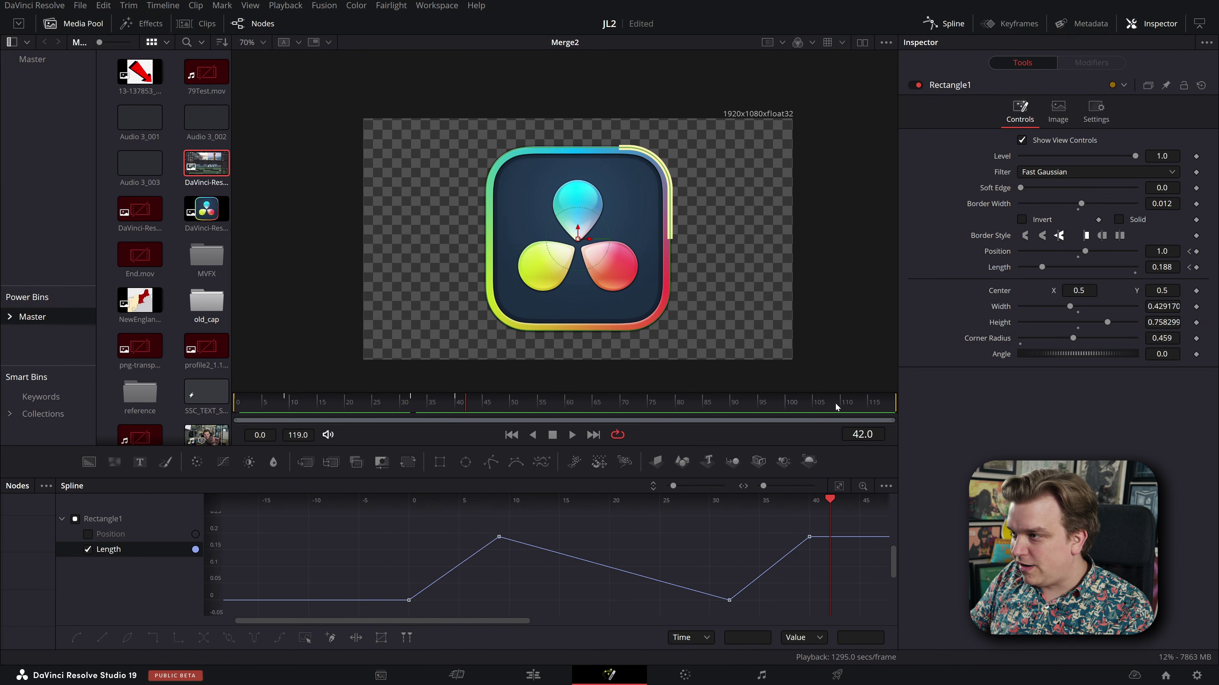
- Set Rectangle1's Length at frame 32 to 0.188 so the outline holds its length from frame 9
{"action": "left_click", "coordinate": [416, 409]}
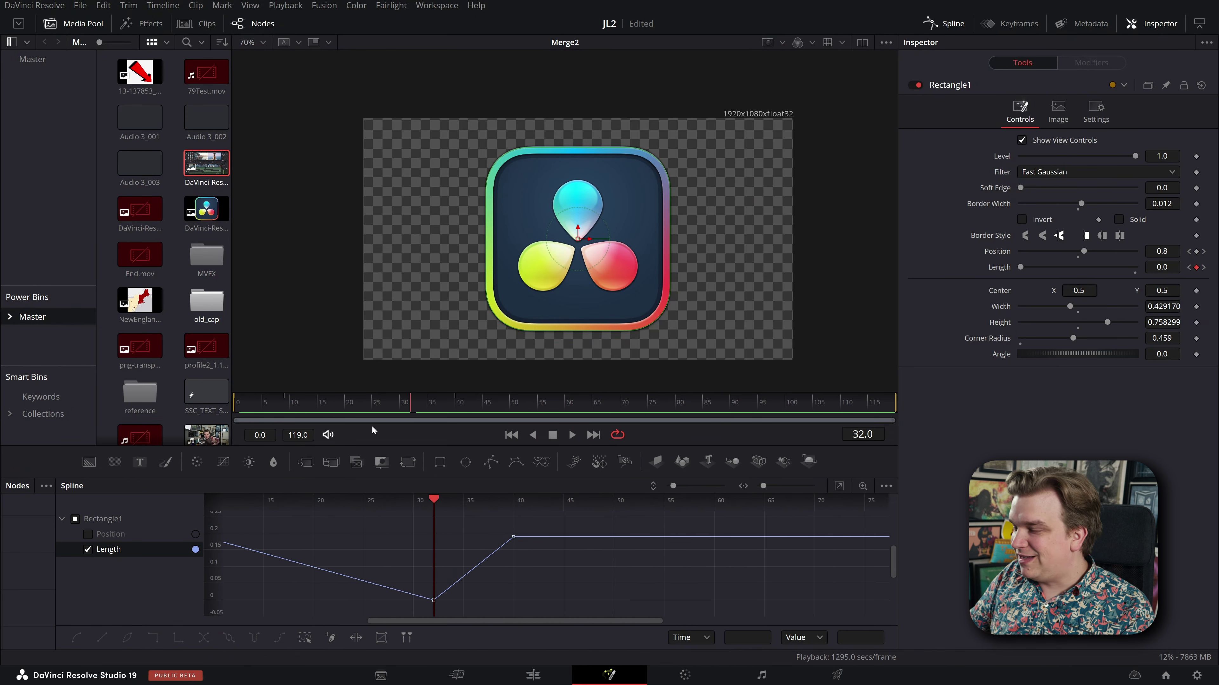
{"action": "left_click_drag", "start_coordinate": [387, 565], "coordinate": [574, 573]}
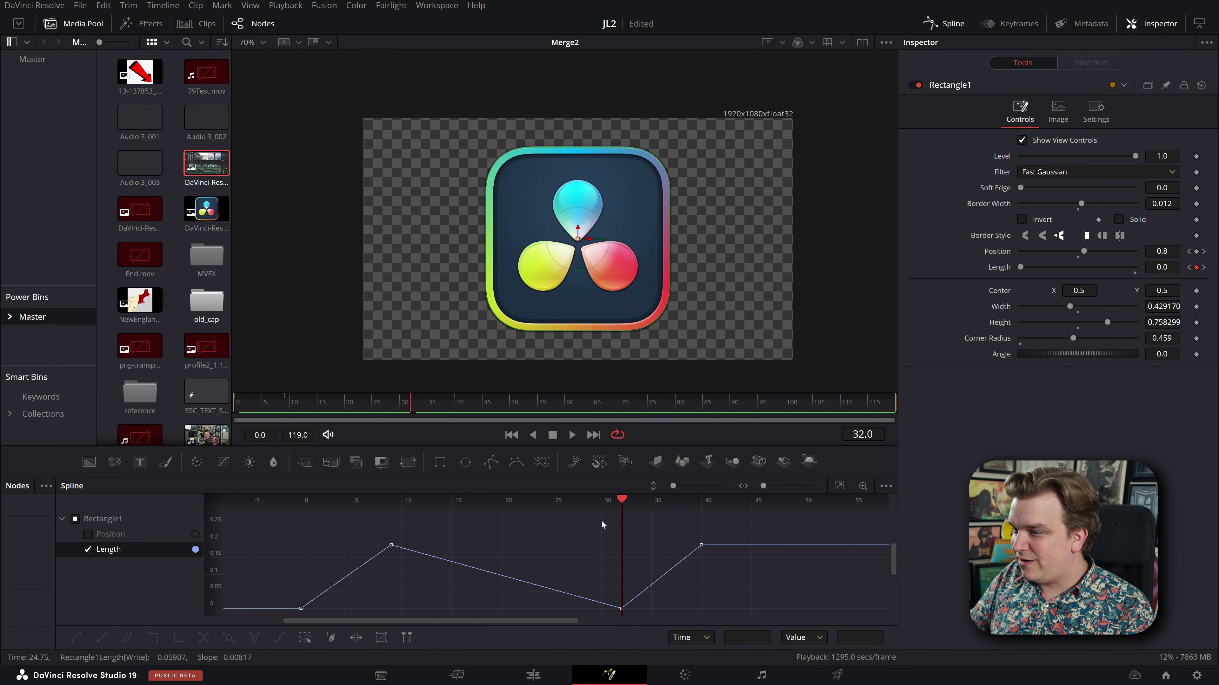
{"action": "key", "text": "ctrl+Left"}
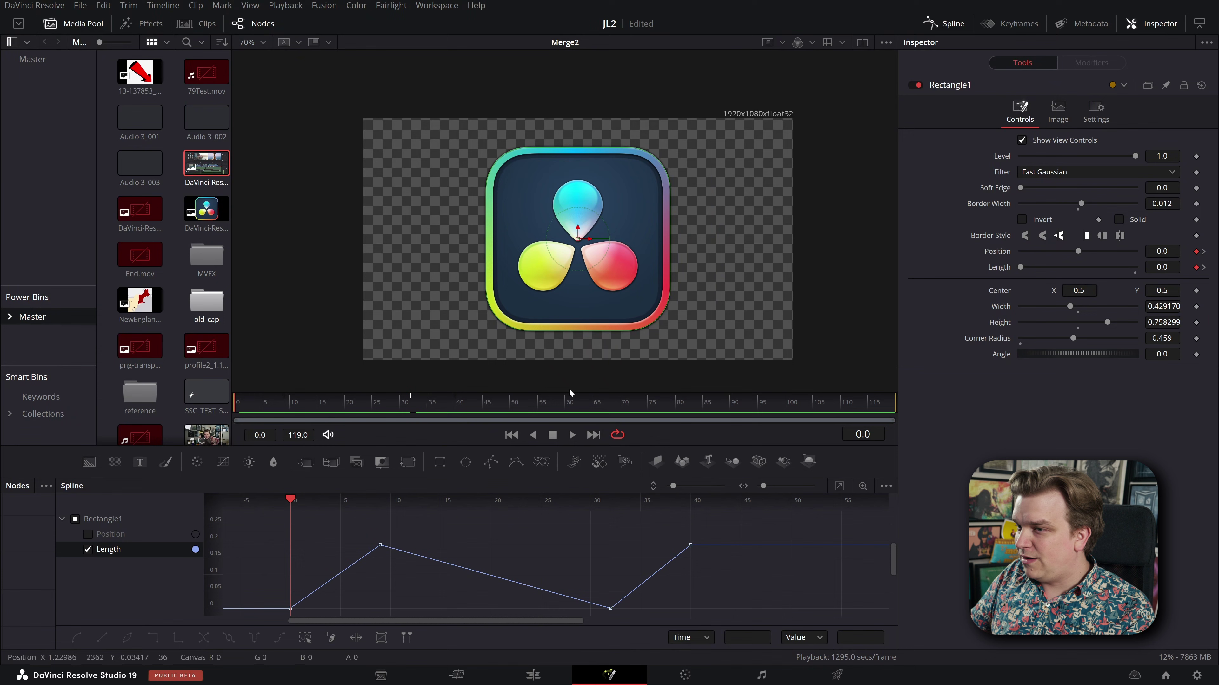
{"action": "left_click_drag", "start_coordinate": [266, 408], "coordinate": [285, 409]}
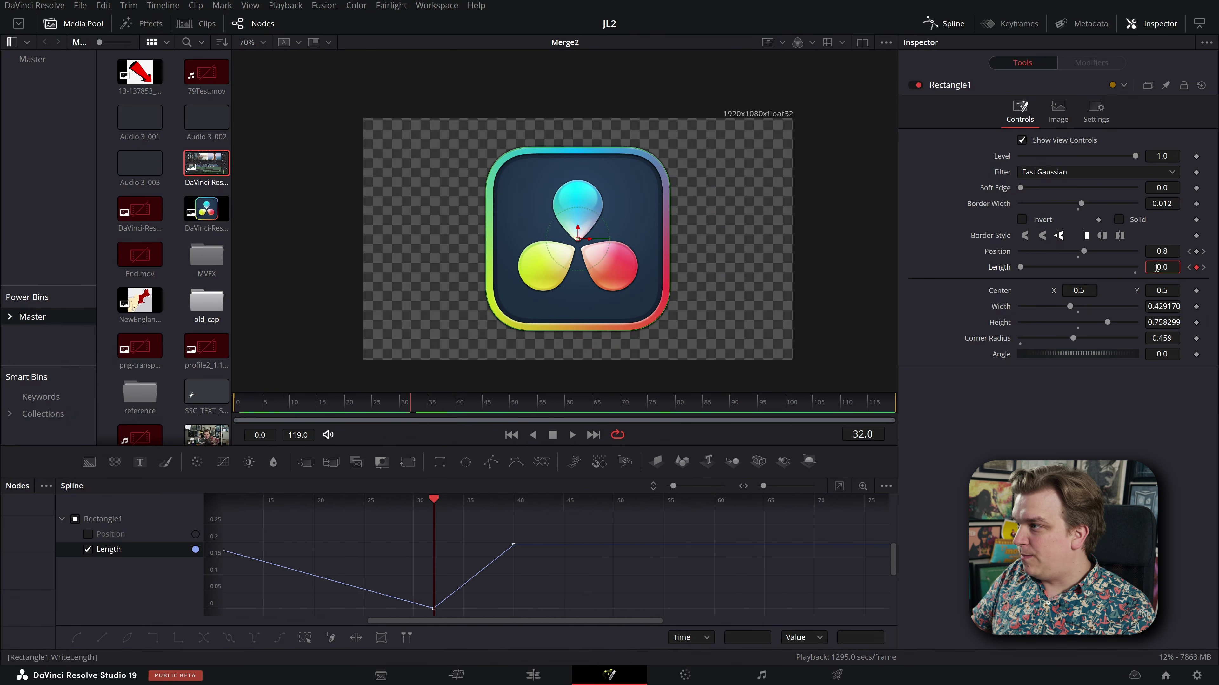
{"action": "left_click_drag", "start_coordinate": [489, 556], "coordinate": [643, 571]}
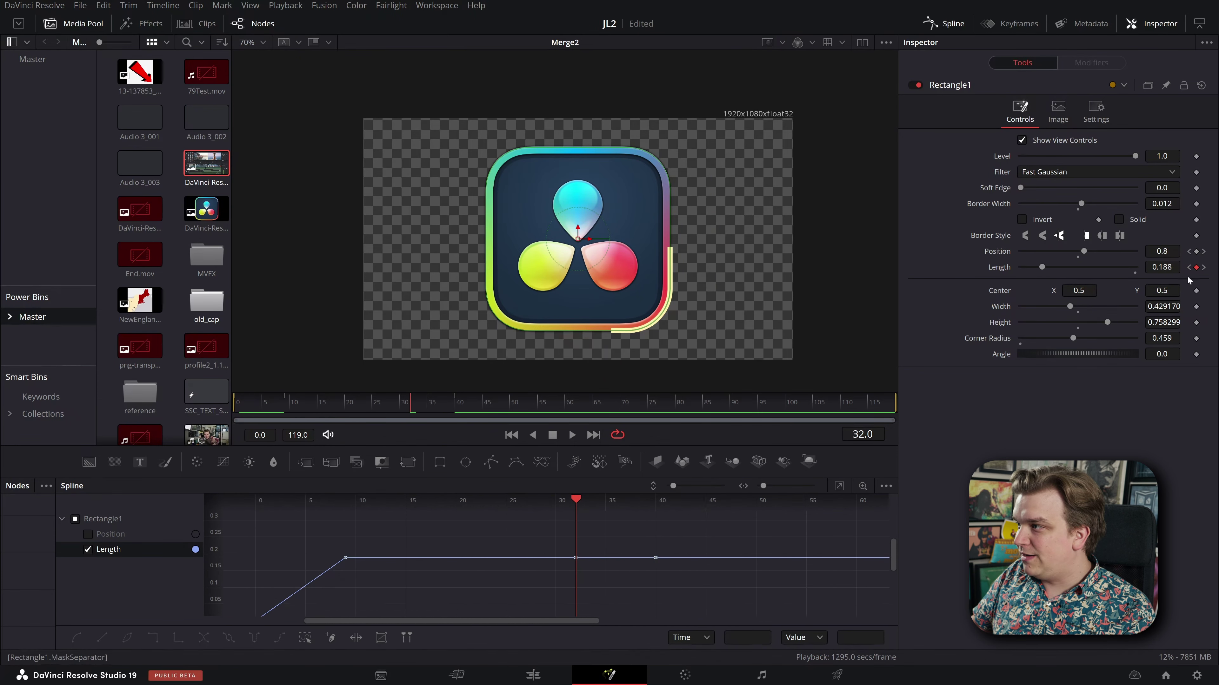
- Set Rectangle1's Length keyframe at frame 40 to 0 and scrub through the grow-and-shrink animation
{"action": "left_click", "coordinate": [1204, 268]}
{"action": "double_click", "coordinate": [1174, 268]}
{"action": "type", "text": "0"}
{"action": "key", "text": "Tab"}
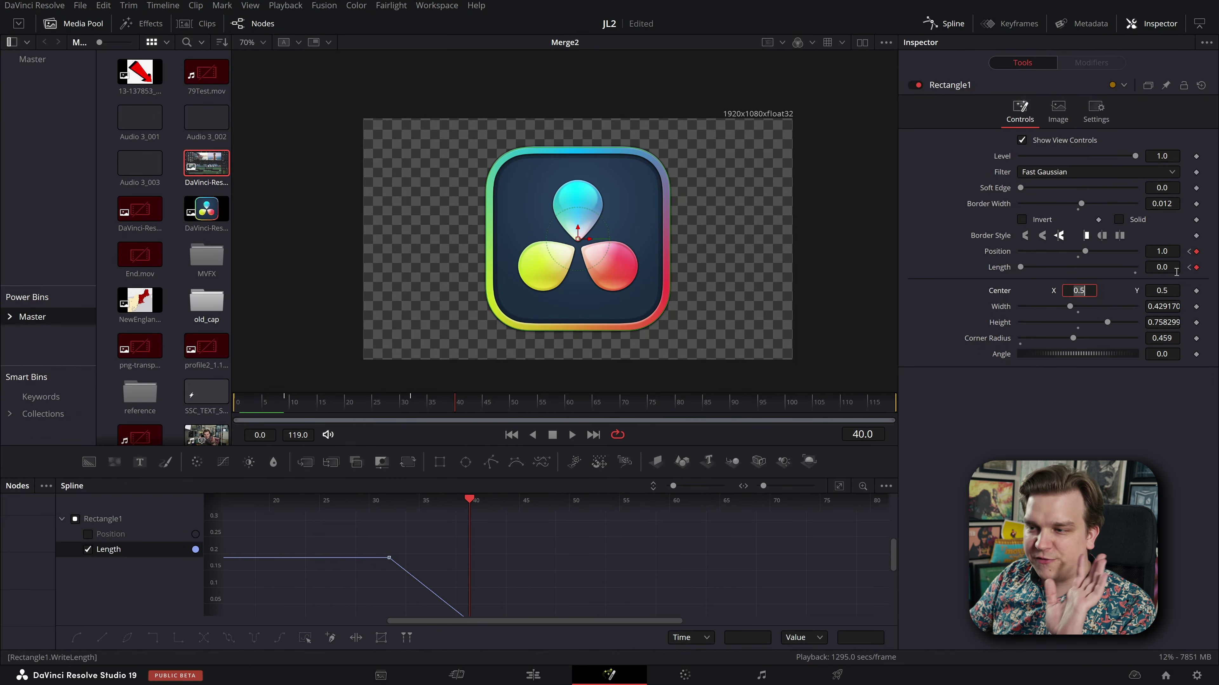
{"action": "scroll", "coordinate": [542, 589], "scroll_direction": "down", "scroll_amount": 3}
{"action": "left_click_drag", "start_coordinate": [443, 579], "coordinate": [601, 557]}
{"action": "mouse_move", "coordinate": [241, 405]}
{"action": "left_mouse_down"}
{"action": "mouse_move", "coordinate": [464, 474]}
{"action": "mouse_move", "coordinate": [364, 492]}
{"action": "mouse_move", "coordinate": [456, 496]}
{"action": "mouse_move", "coordinate": [401, 477]}
{"action": "mouse_move", "coordinate": [425, 485]}
{"action": "mouse_move", "coordinate": [408, 490]}
{"action": "mouse_move", "coordinate": [414, 499]}
{"action": "left_mouse_up"}
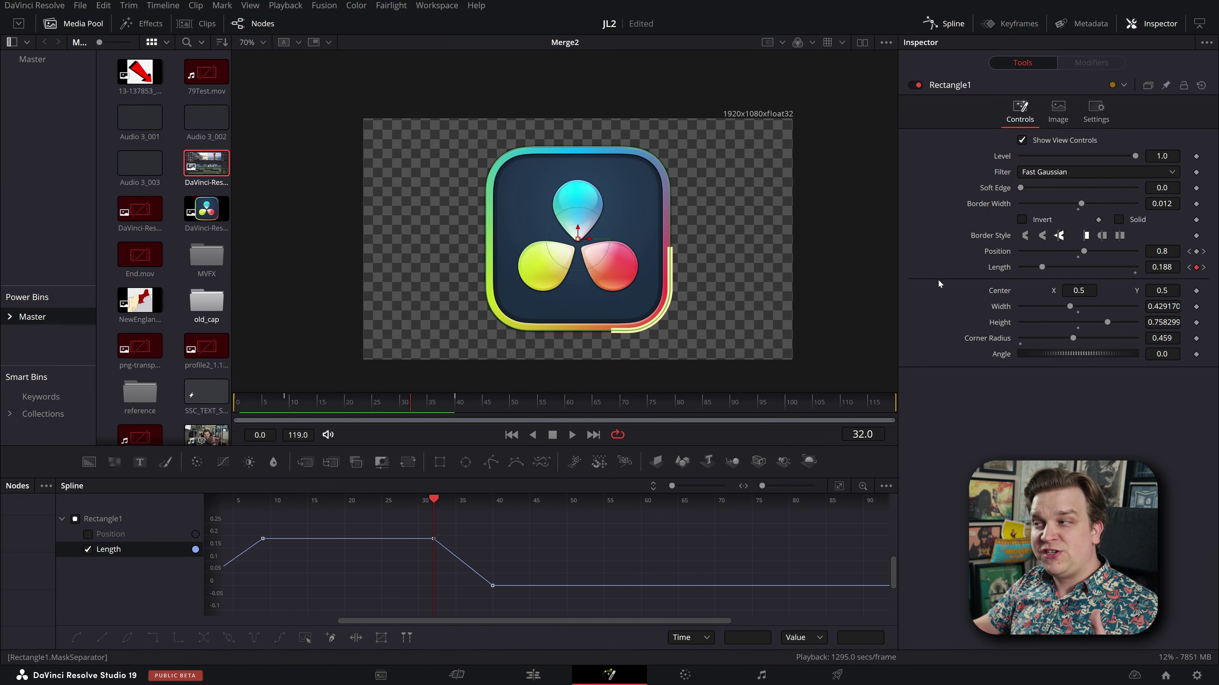
- Reverse the outline's travel by setting Rectangle1's Position at frame 40 to -1.0, and scrub through the animation
{"action": "left_click", "coordinate": [392, 411]}
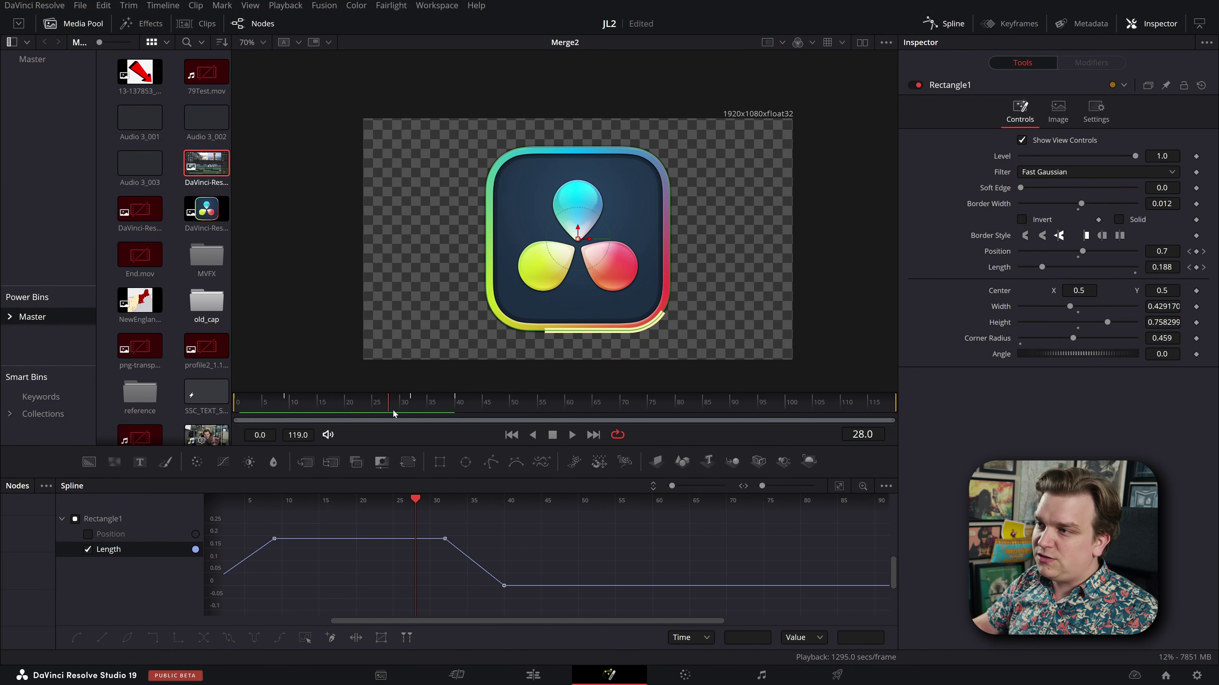
{"action": "left_click_drag", "start_coordinate": [393, 409], "coordinate": [422, 416]}
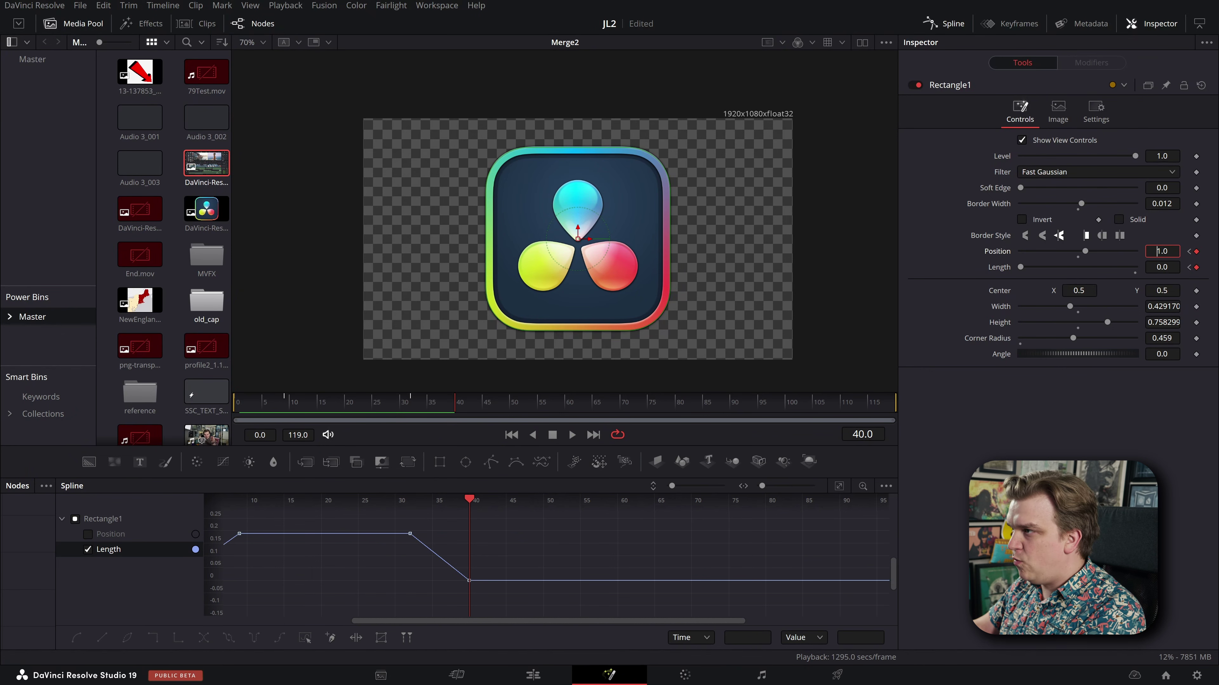
{"action": "type", "text": "-"}
{"action": "left_click", "coordinate": [1189, 252]}
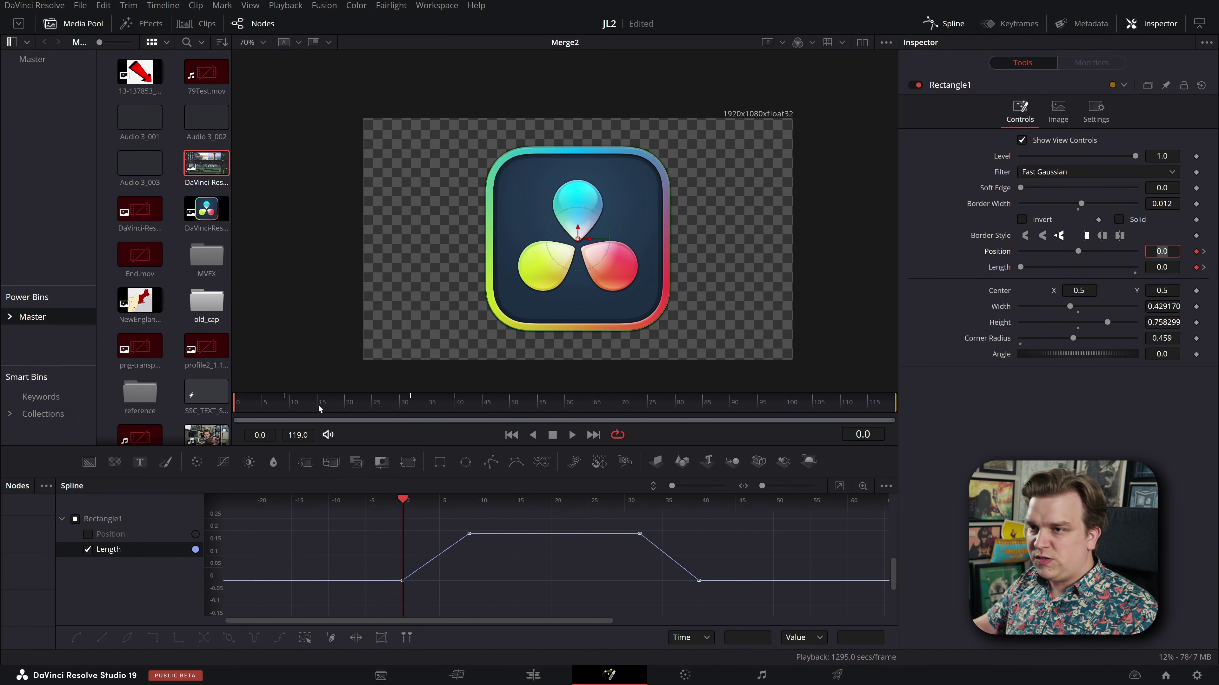
{"action": "left_click_drag", "start_coordinate": [249, 409], "coordinate": [287, 472]}
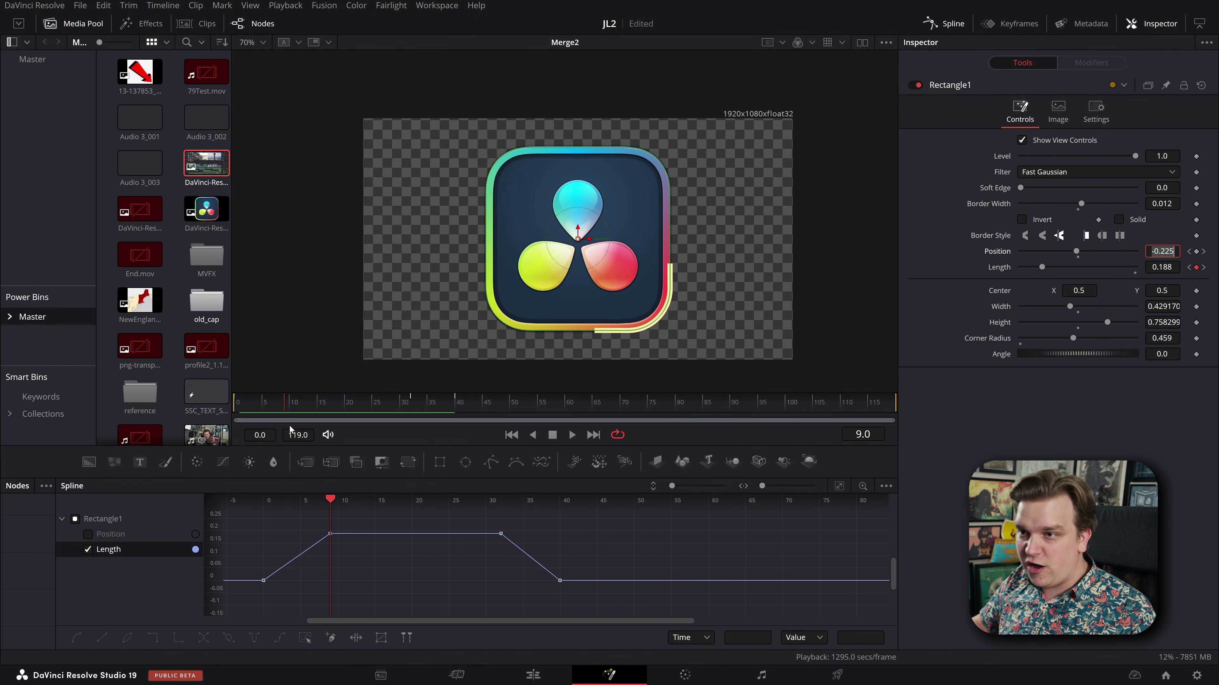
{"action": "left_click_drag", "start_coordinate": [285, 408], "coordinate": [460, 469]}
{"action": "left_click_drag", "start_coordinate": [319, 559], "coordinate": [526, 552]}
{"action": "scroll", "coordinate": [658, 223], "scroll_direction": "up", "scroll_amount": 3}
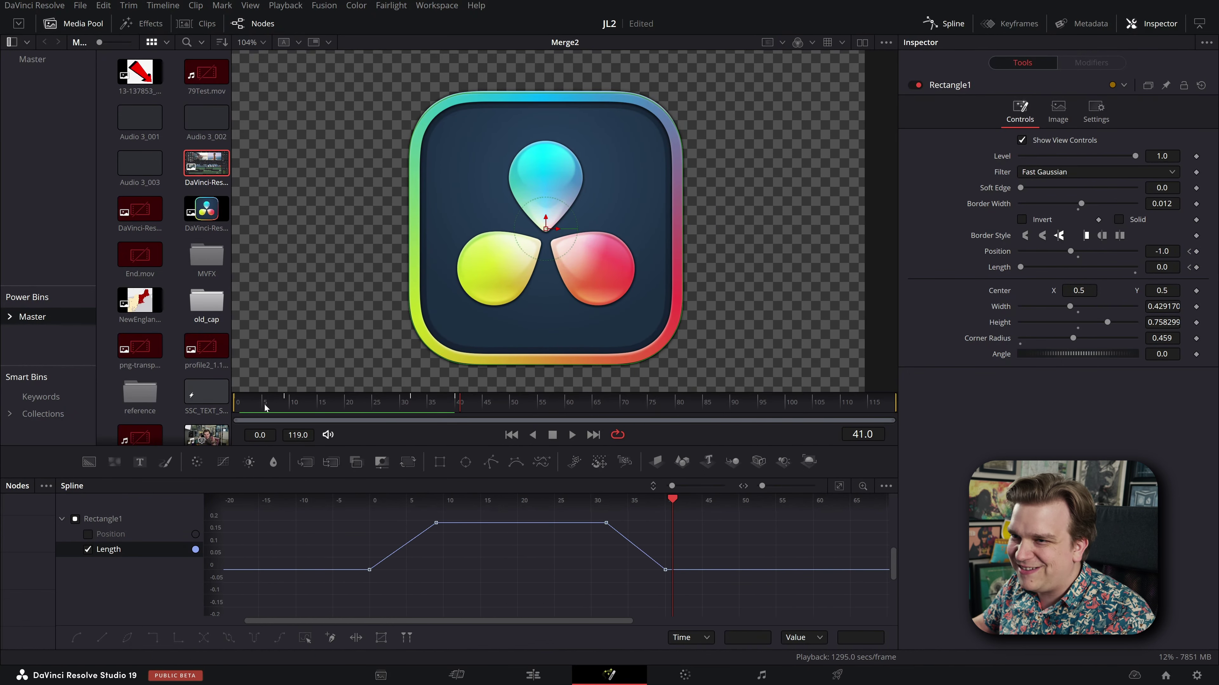
{"action": "left_click_drag", "start_coordinate": [265, 408], "coordinate": [452, 428]}
{"action": "left_click_drag", "start_coordinate": [459, 438], "coordinate": [403, 449]}
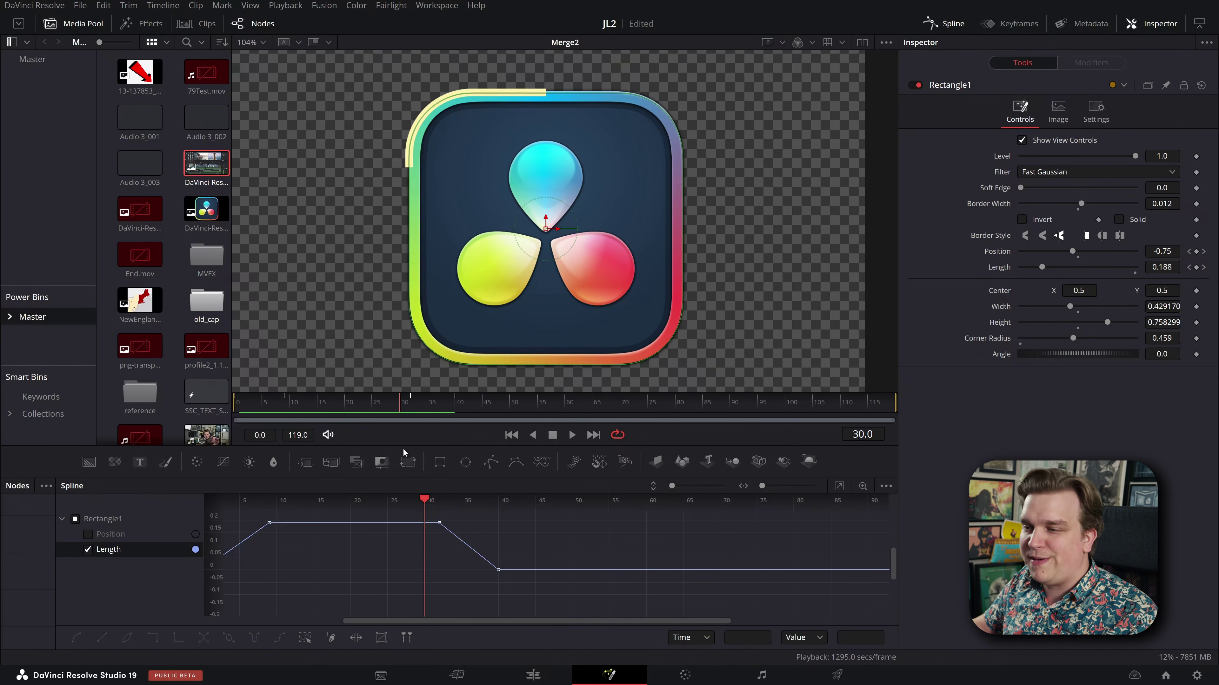
- Show the Position curve alongside Length, flatten both curves' keyframes for smooth easing, and play the result
{"action": "left_click_drag", "start_coordinate": [374, 556], "coordinate": [409, 549]}
{"action": "left_click", "coordinate": [89, 535]}
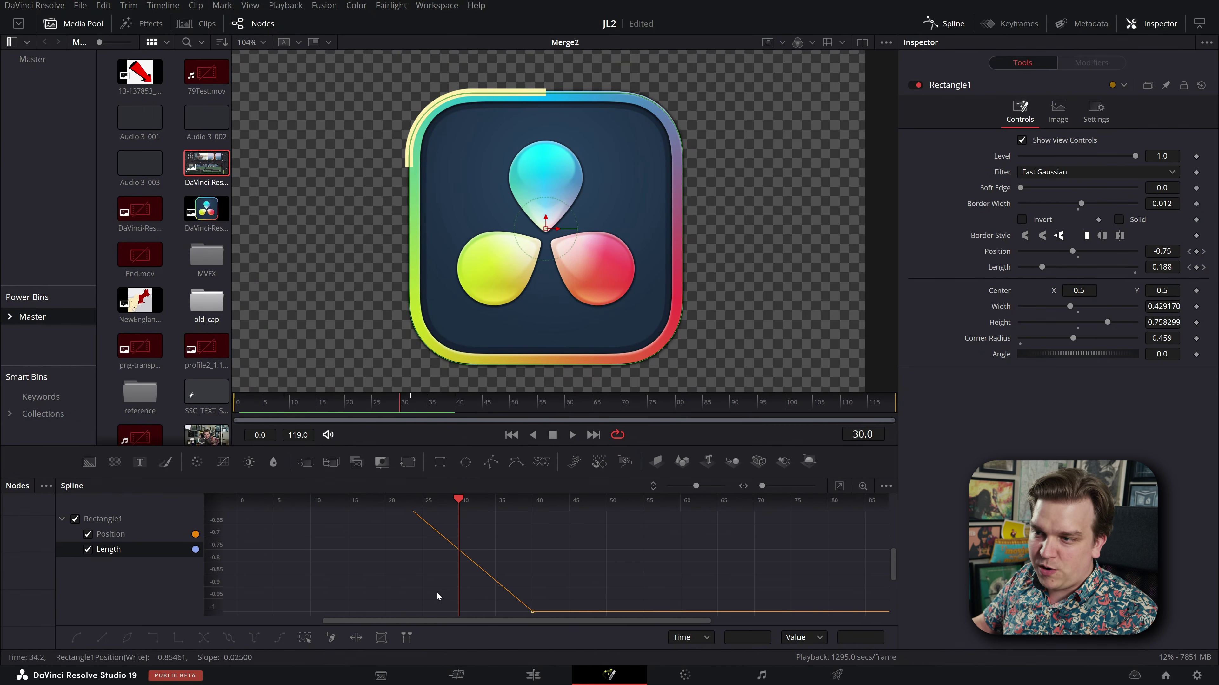
{"action": "left_click", "coordinate": [838, 486]}
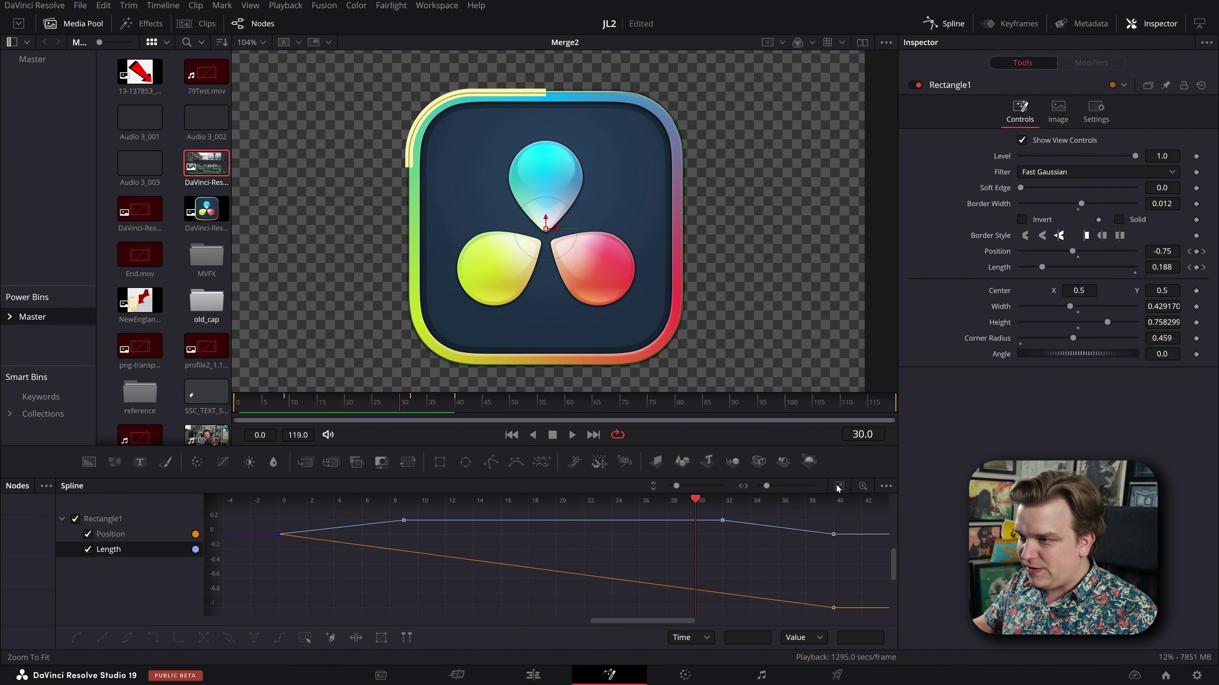
{"action": "key", "text": "f"}
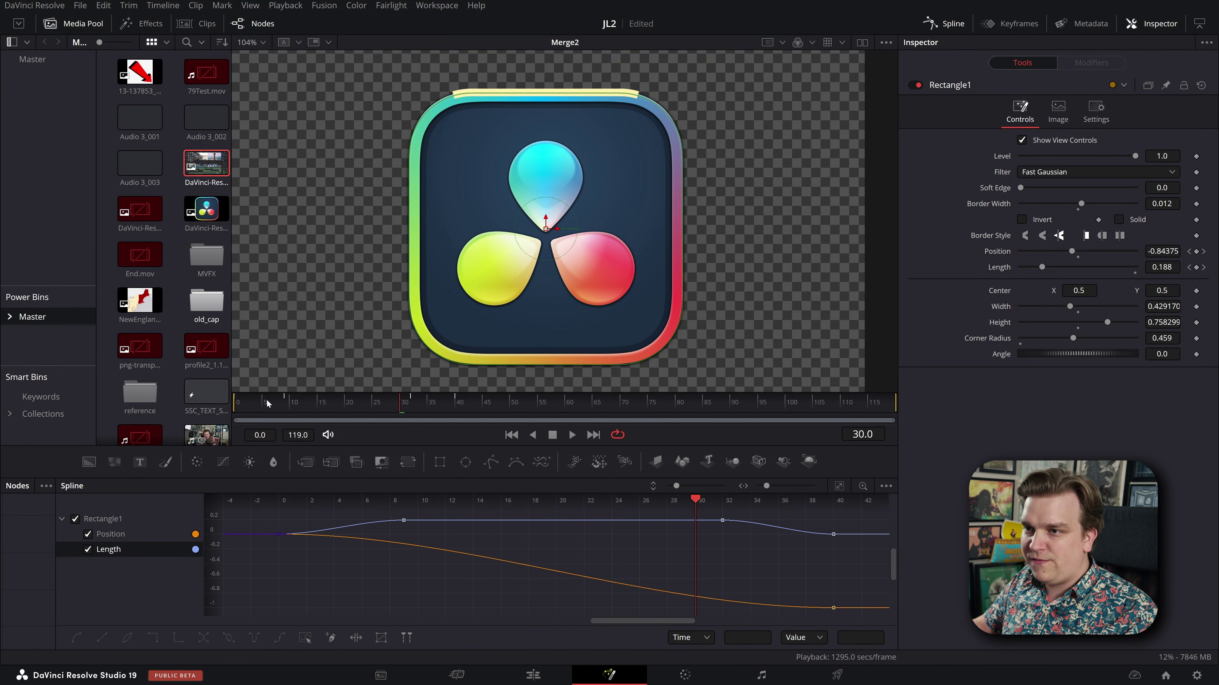
{"action": "key", "text": "space"}
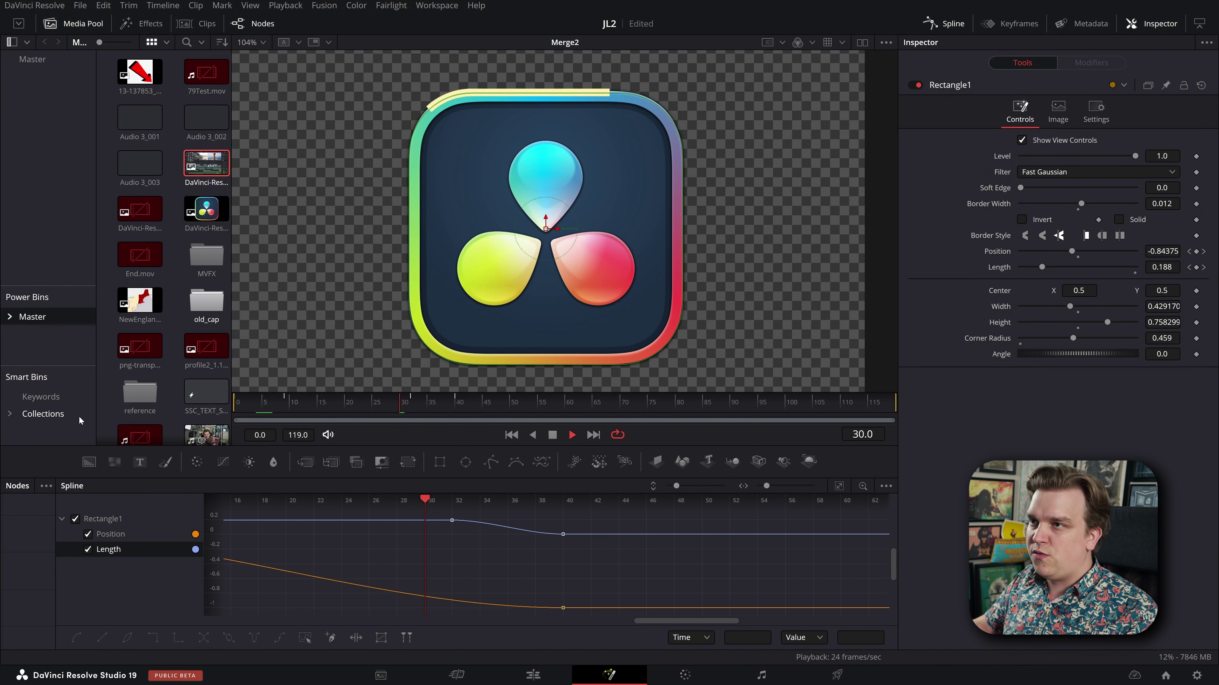
{"action": "key", "text": "space"}
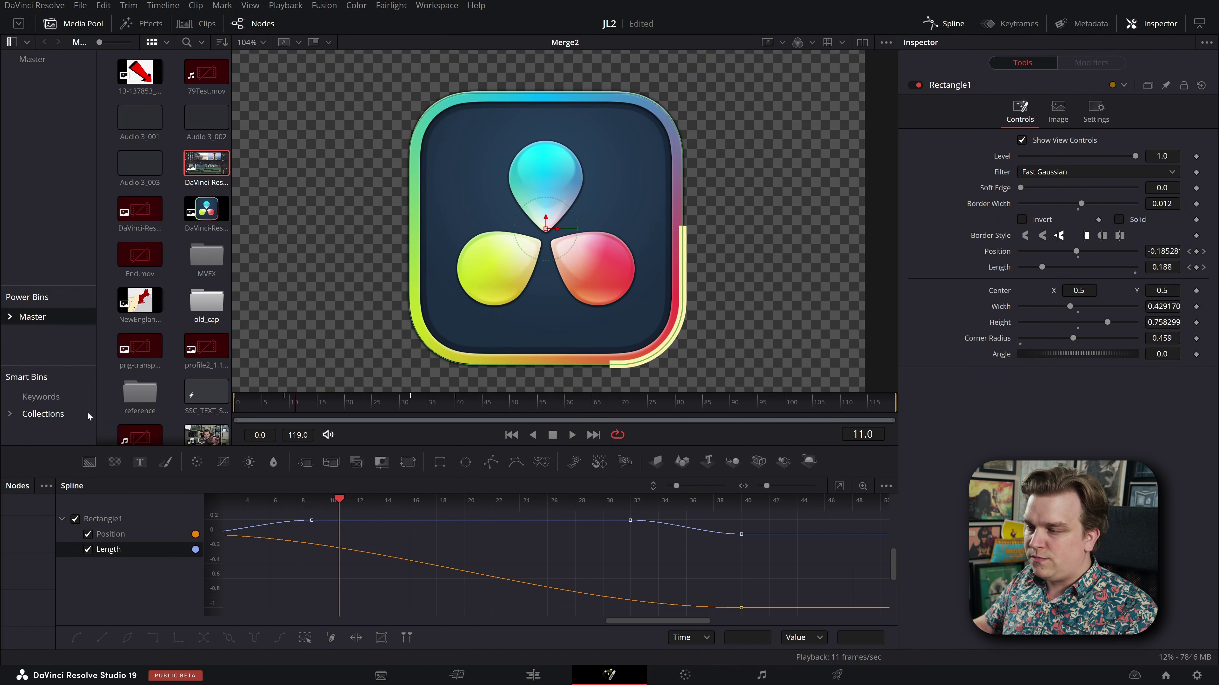
- Make the Position curve view-only in the Spline editor and select the opening Length keyframes
{"action": "left_click_drag", "start_coordinate": [394, 556], "coordinate": [592, 575]}
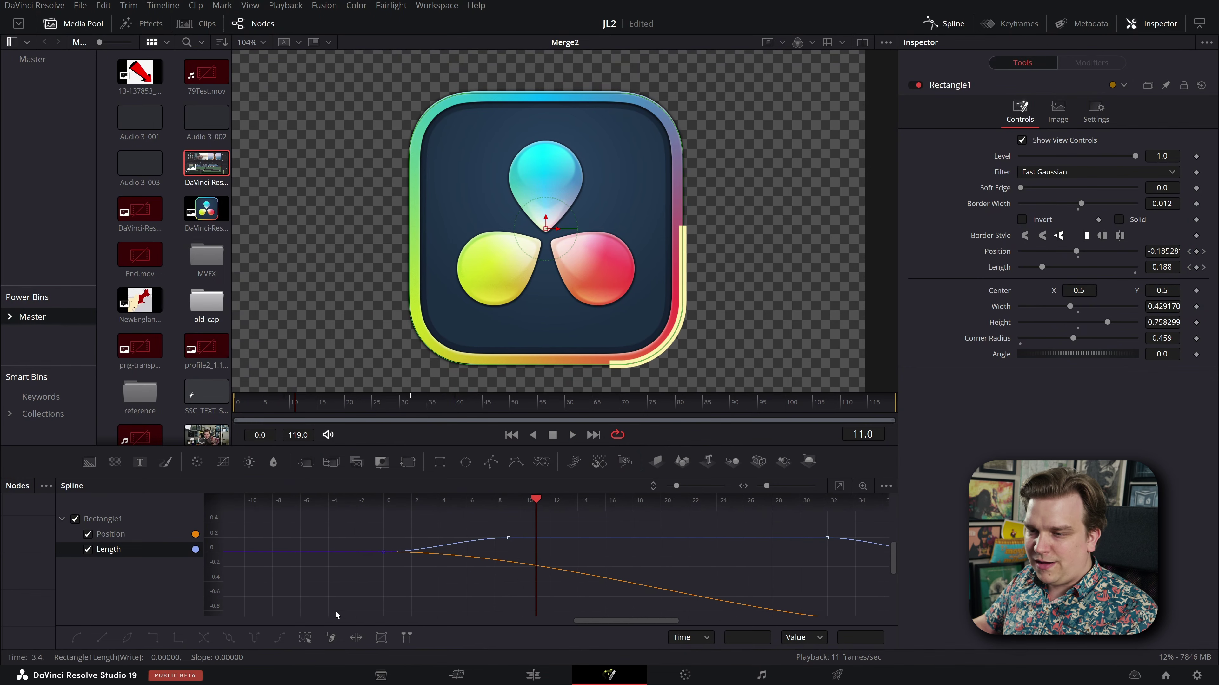
{"action": "left_click_drag", "start_coordinate": [392, 611], "coordinate": [355, 607]}
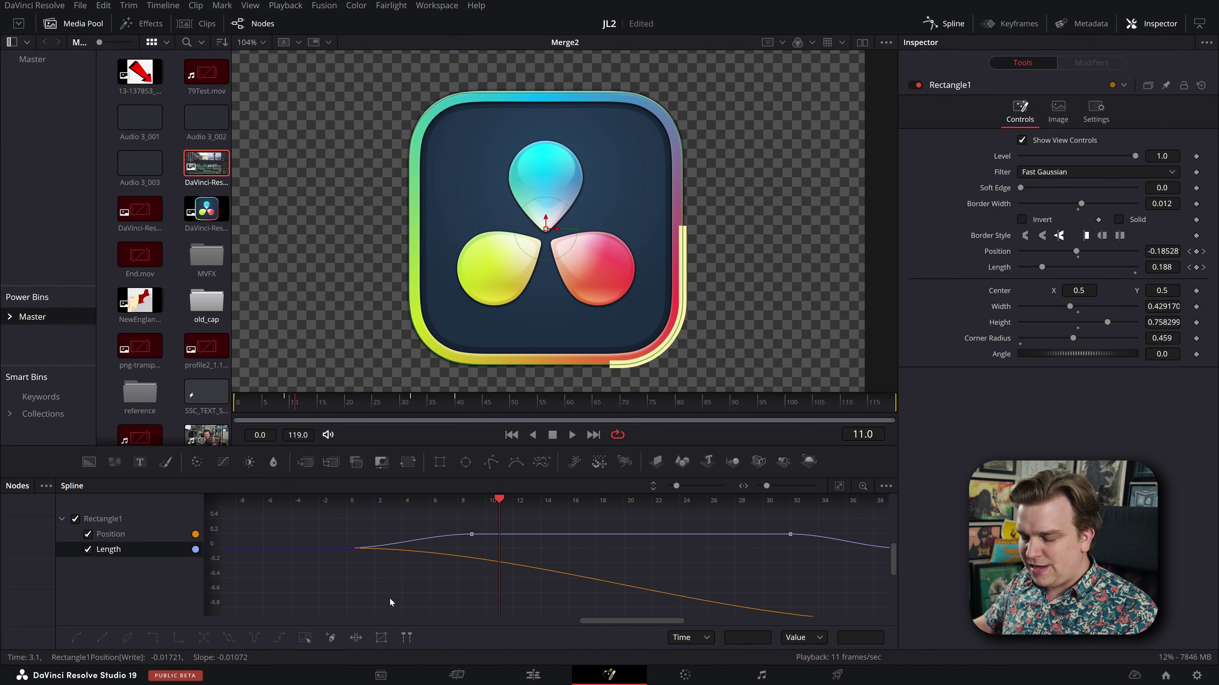
{"action": "left_click", "coordinate": [90, 534]}
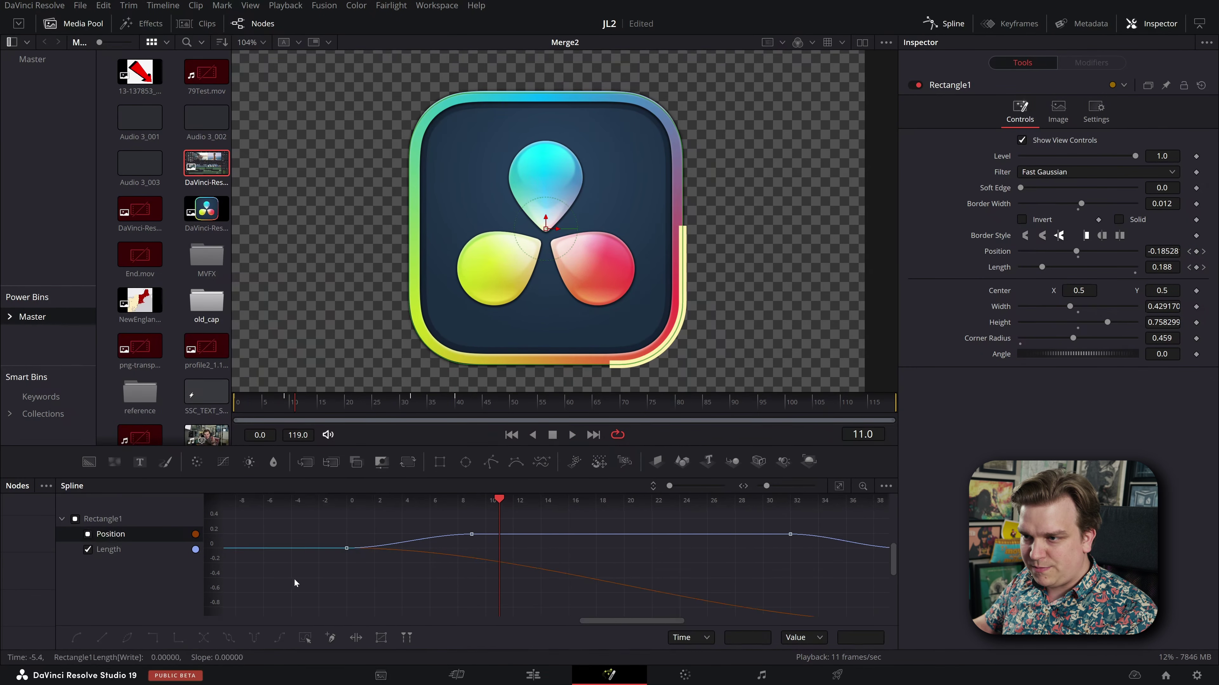
{"action": "left_click_drag", "start_coordinate": [416, 538], "coordinate": [508, 507]}
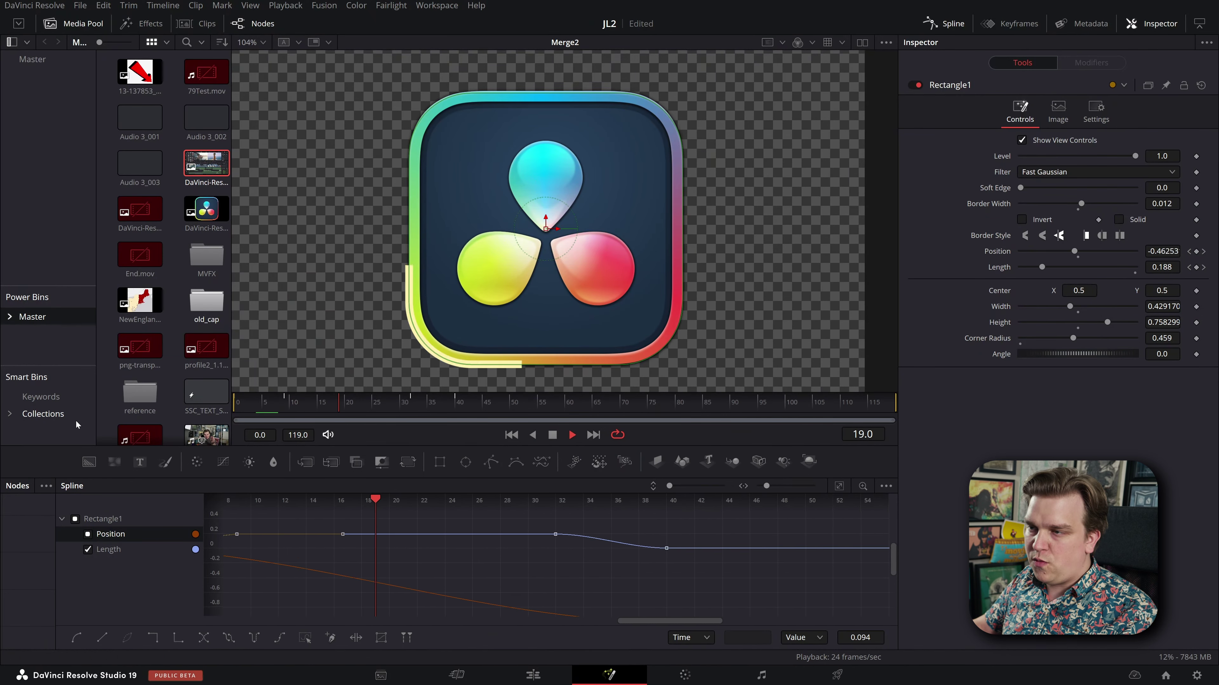
- Make the Position curve editable again, set the opening Position and Length keyframes to linear, and play the animation
{"action": "left_click", "coordinate": [88, 534]}
{"action": "left_click", "coordinate": [88, 536]}
{"action": "left_click_drag", "start_coordinate": [304, 579], "coordinate": [224, 498]}
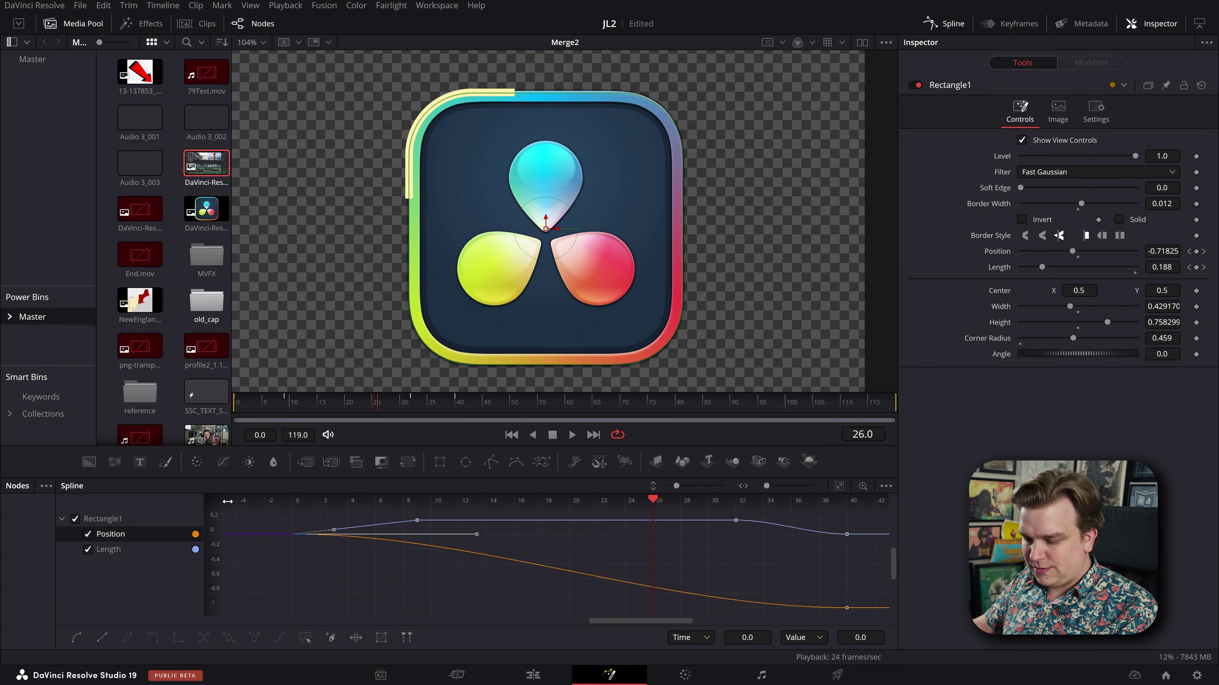
{"action": "key", "text": "shift+l"}
{"action": "left_click", "coordinate": [540, 544]}
{"action": "left_click_drag", "start_coordinate": [286, 409], "coordinate": [251, 411]}
{"action": "key", "text": "space"}
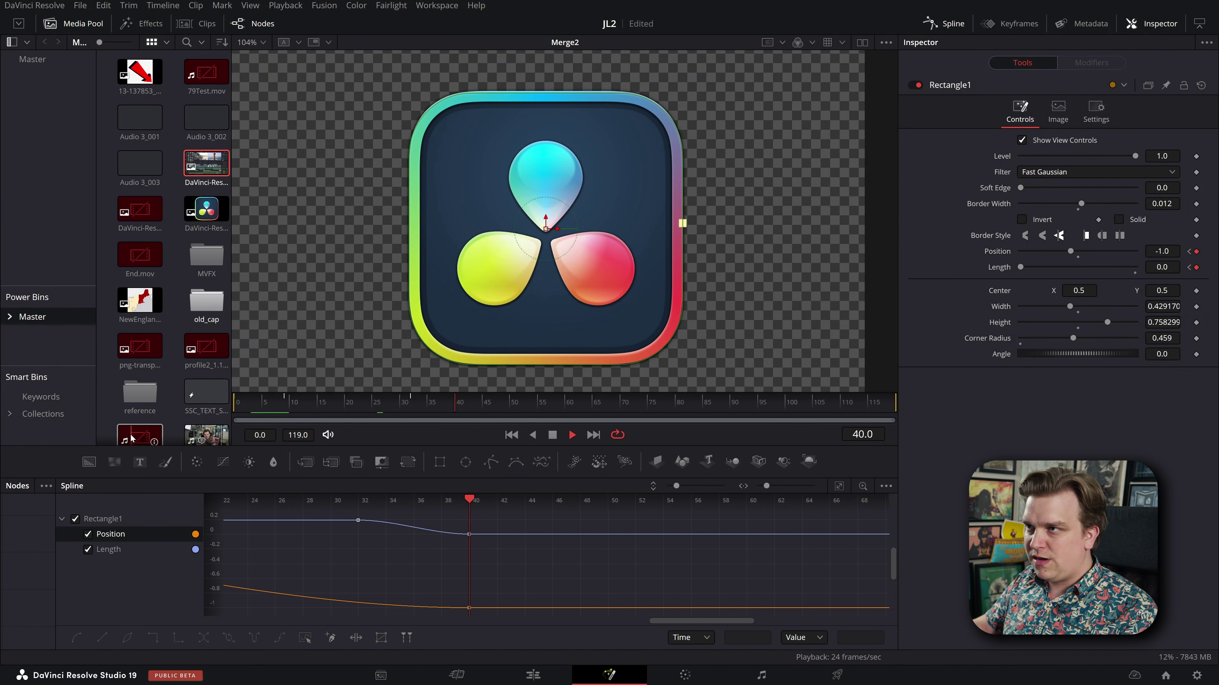
- Set the closing Length and Position keyframes at frames 32 and 40 to linear, and replay the animation
{"action": "key", "text": "space"}
{"action": "left_click_drag", "start_coordinate": [395, 573], "coordinate": [546, 561]}
{"action": "scroll", "coordinate": [555, 563], "scroll_direction": "down", "scroll_amount": 2}
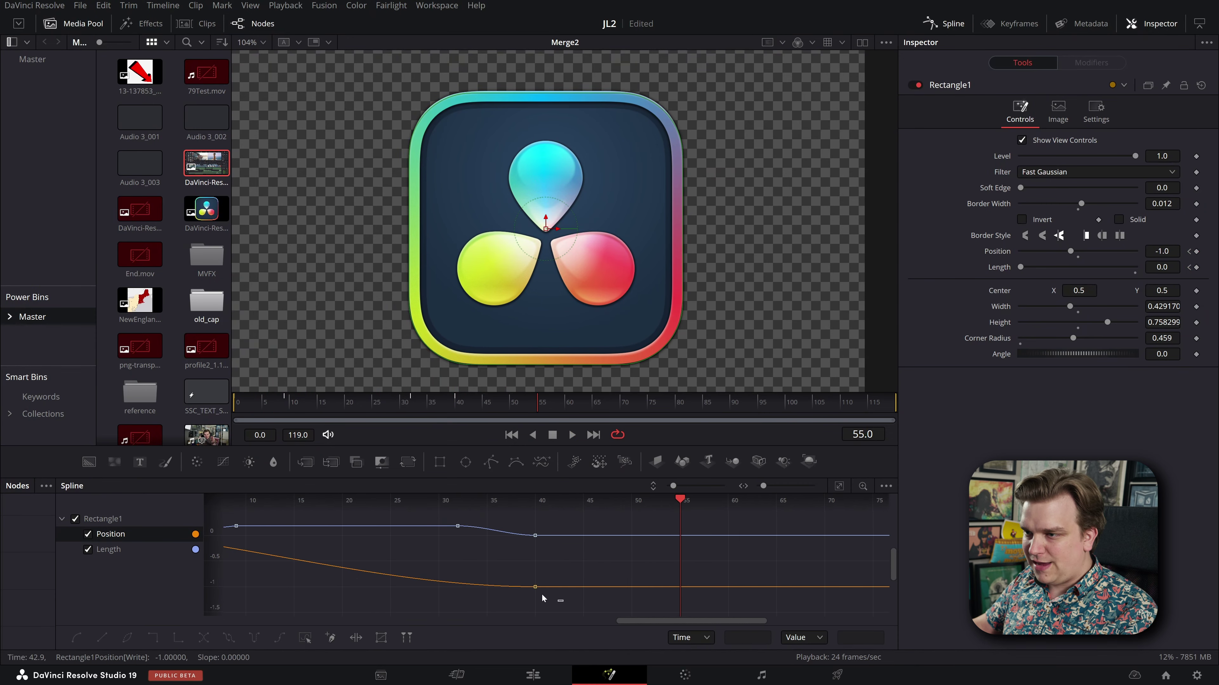
{"action": "left_click_drag", "start_coordinate": [563, 603], "coordinate": [399, 512]}
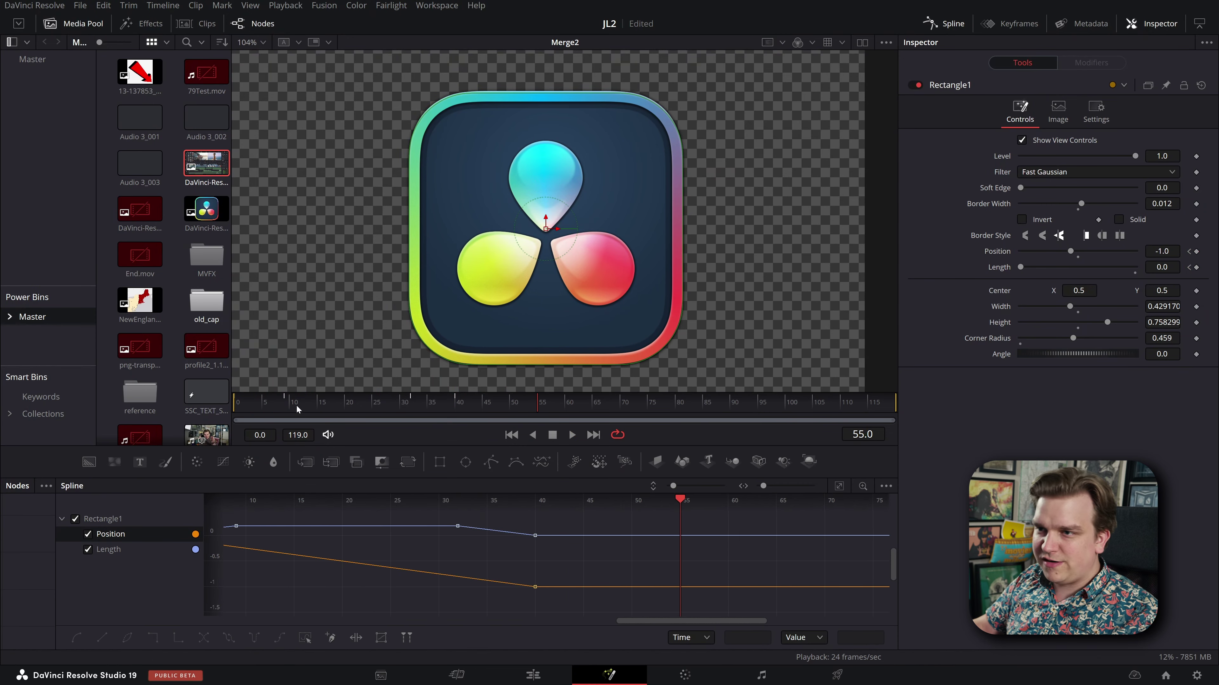
{"action": "key", "text": "space"}
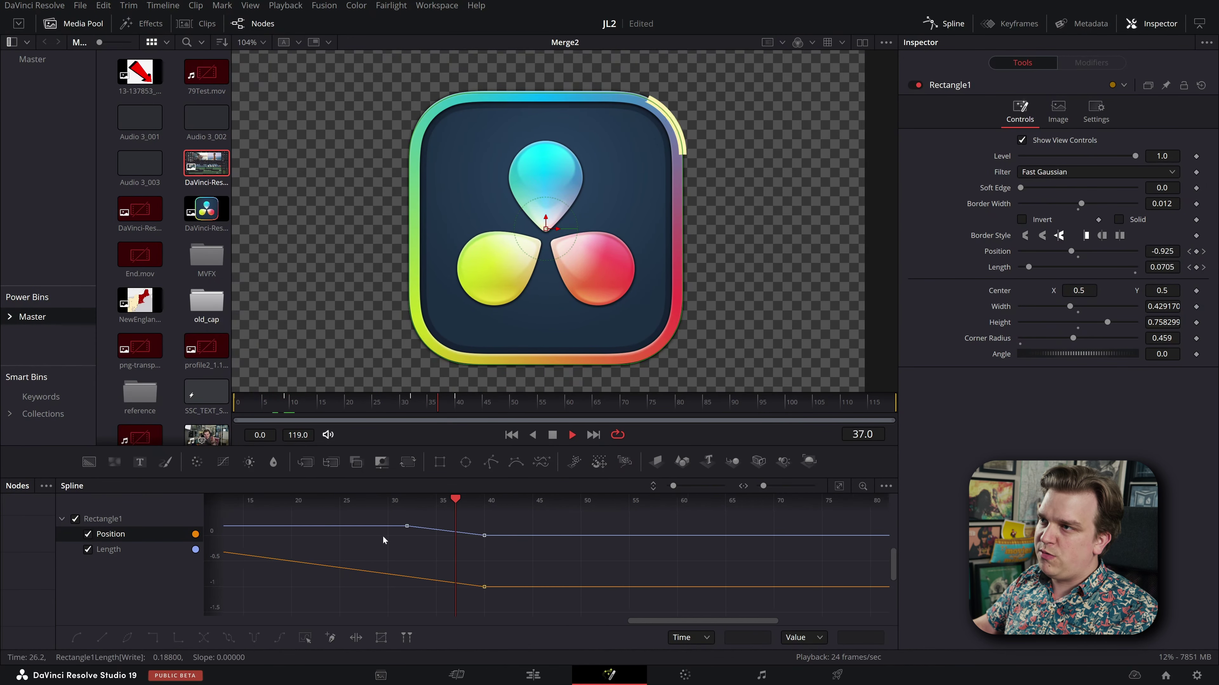
- Scrub back to frame 31, select the Length keyframe at frame 32, and replay the linear ending
{"action": "key", "text": "space"}
{"action": "left_click_drag", "start_coordinate": [438, 553], "coordinate": [532, 558]}
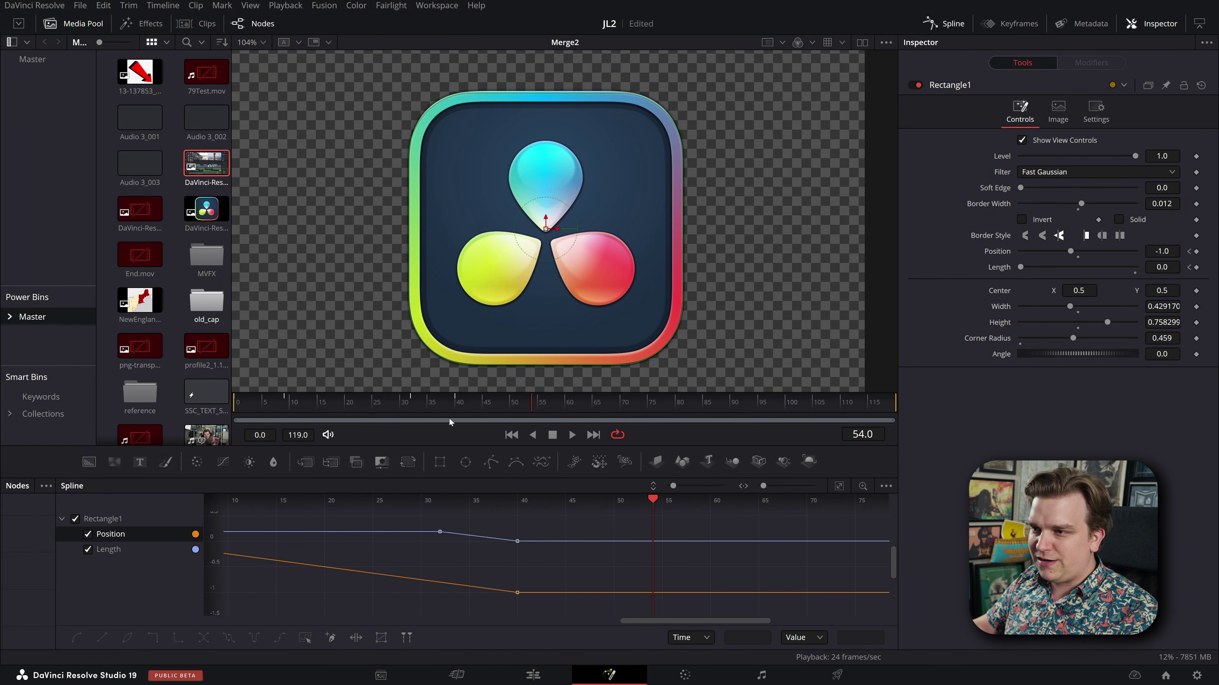
{"action": "left_click_drag", "start_coordinate": [434, 405], "coordinate": [404, 405]}
{"action": "left_click", "coordinate": [438, 531]}
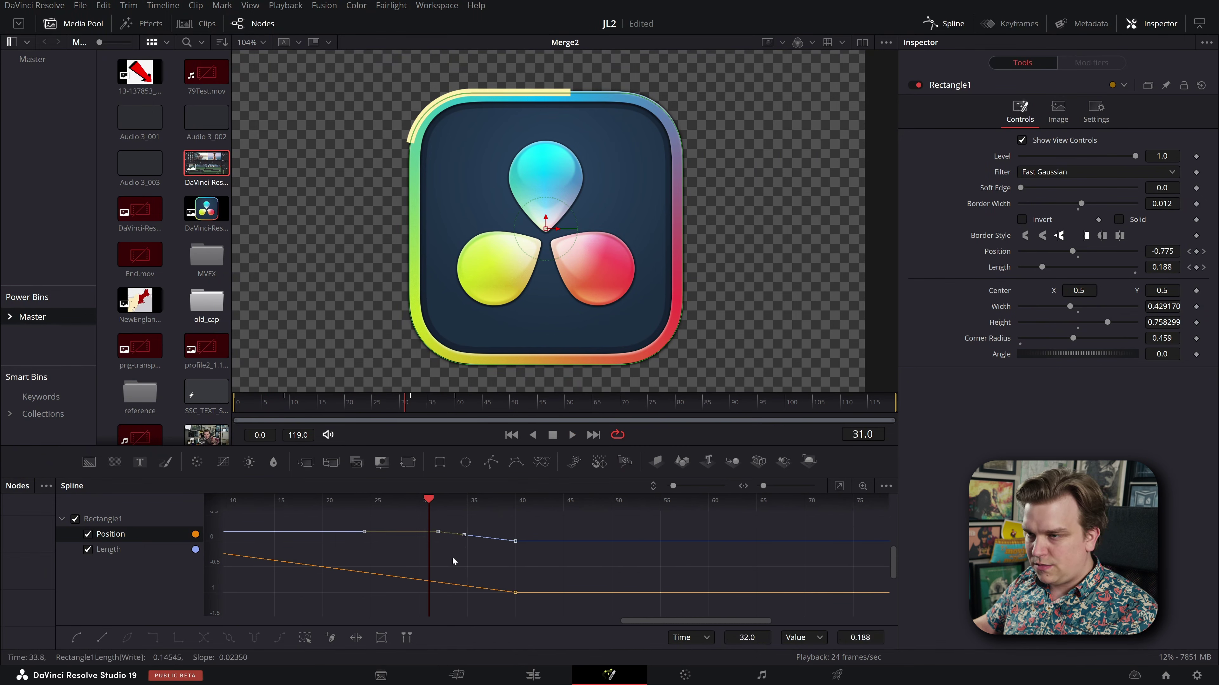
{"action": "key", "text": "space"}
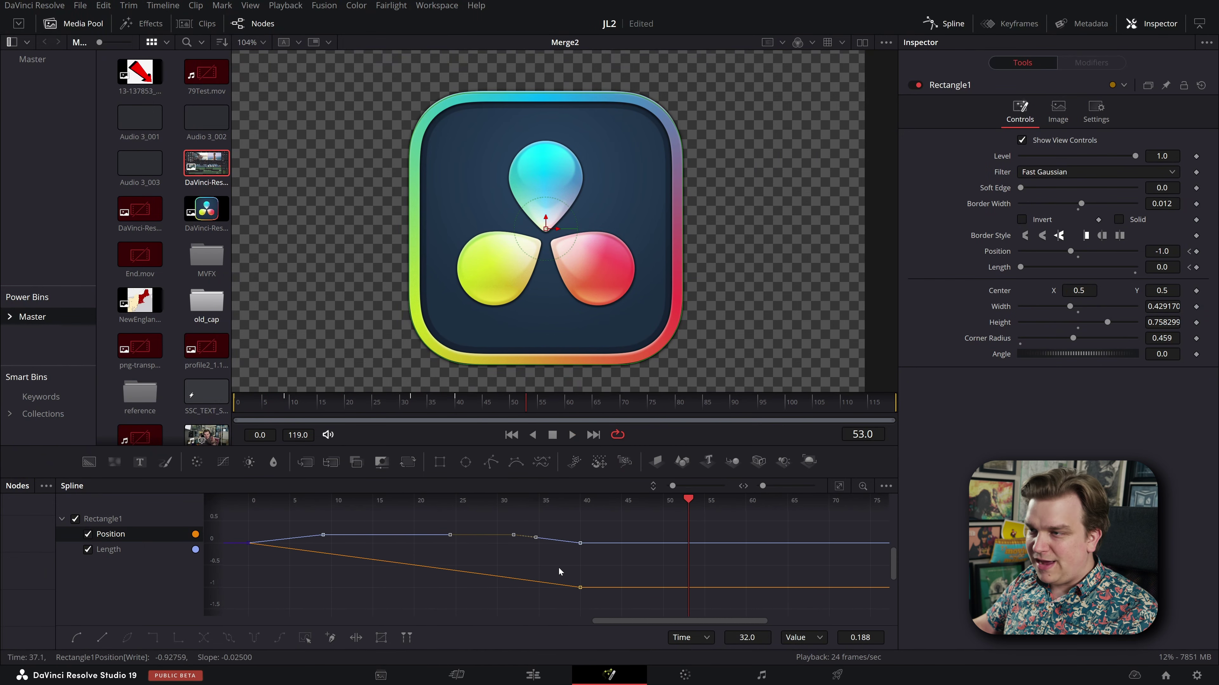
{"action": "scroll", "coordinate": [724, 325], "scroll_direction": "down", "scroll_amount": 2}
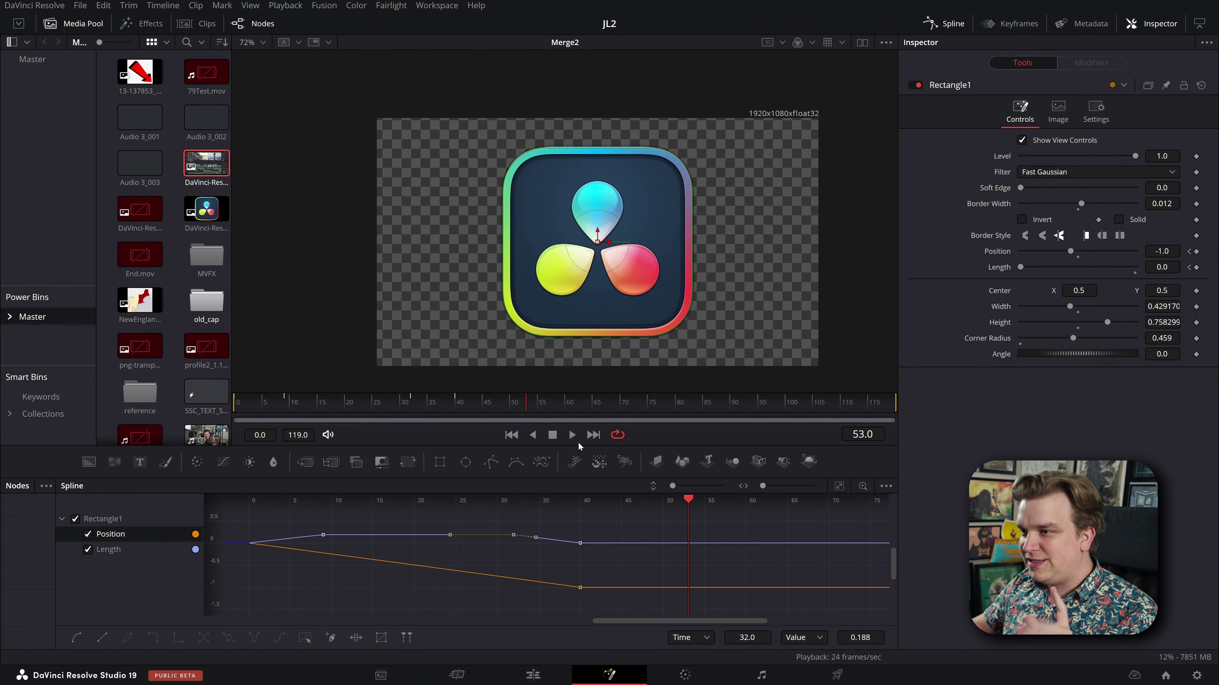
- Show an enlarged node graph instead of the splines and move Rectangle1 and Background2 up to make room above Merge2
{"action": "left_click_drag", "start_coordinate": [578, 442], "coordinate": [578, 364]}
{"action": "key", "text": "F7"}
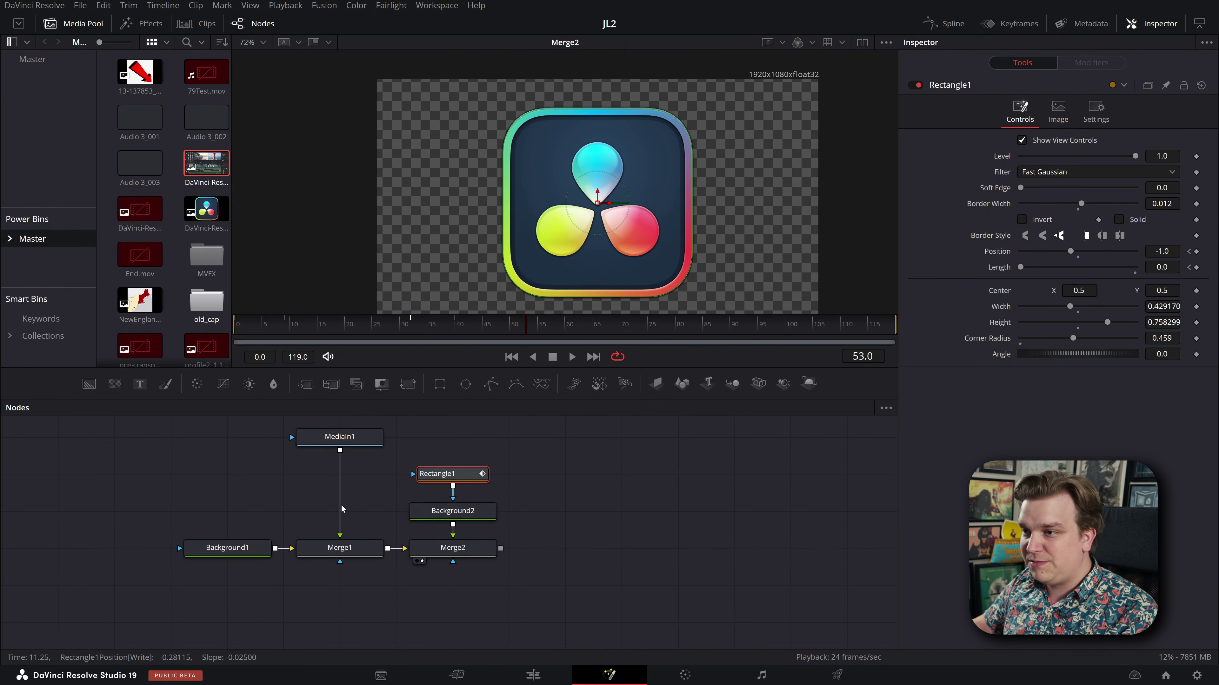
{"action": "scroll", "coordinate": [571, 478], "scroll_direction": "up", "scroll_amount": 3}
{"action": "left_click_drag", "start_coordinate": [577, 457], "coordinate": [475, 542]}
{"action": "left_click_drag", "start_coordinate": [474, 542], "coordinate": [475, 493]}
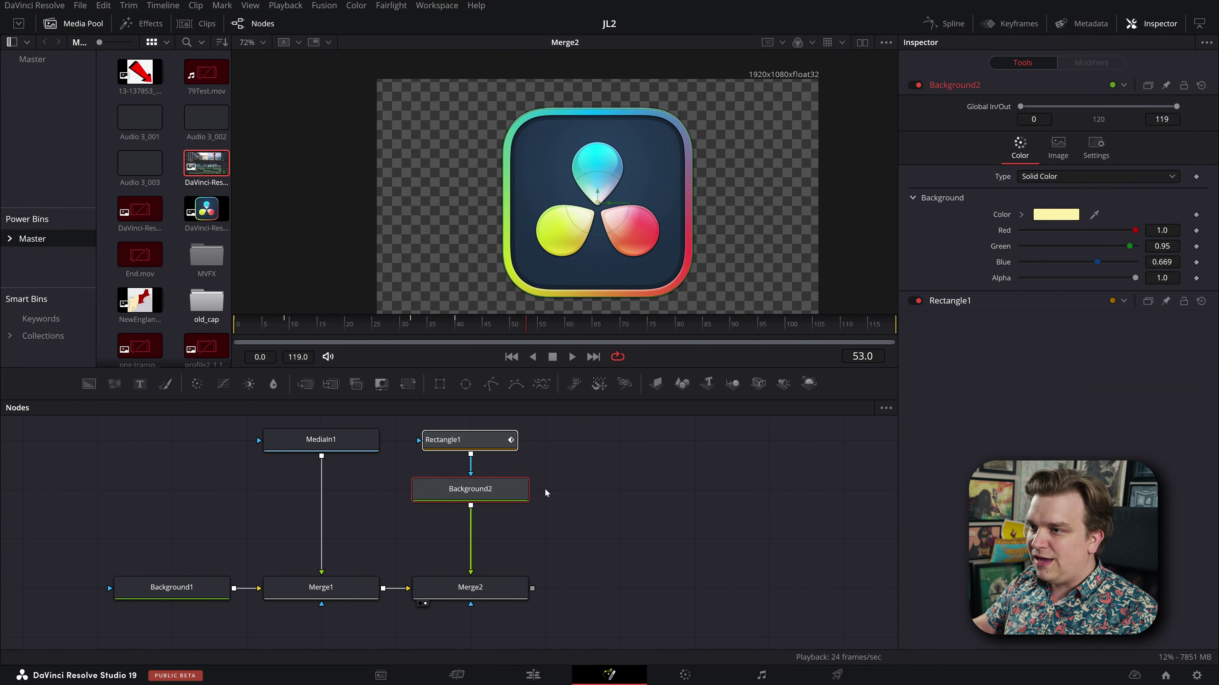
{"action": "left_click", "coordinate": [545, 493]}
- Play the animation to frame 22 and thin Rectangle1's outline to a Border Width of 0.0075
{"action": "left_click_drag", "start_coordinate": [426, 327], "coordinate": [13, 369]}
{"action": "key", "text": "space"}
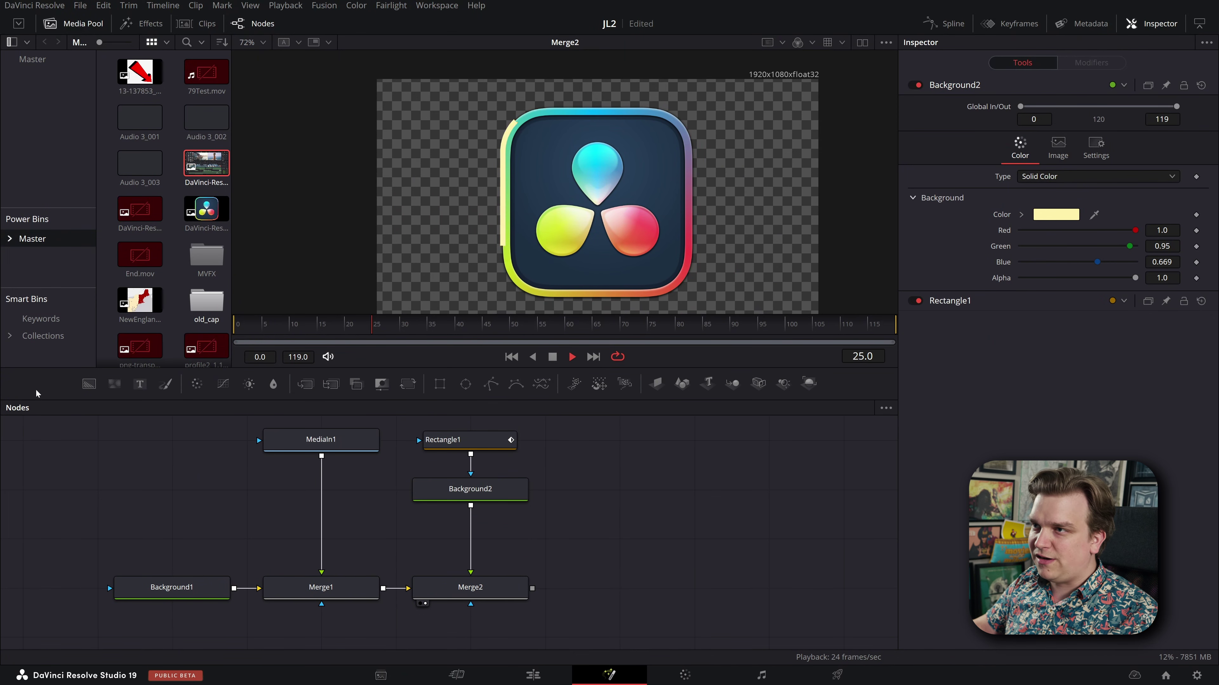
{"action": "key", "text": "space"}
{"action": "left_click", "coordinate": [467, 443]}
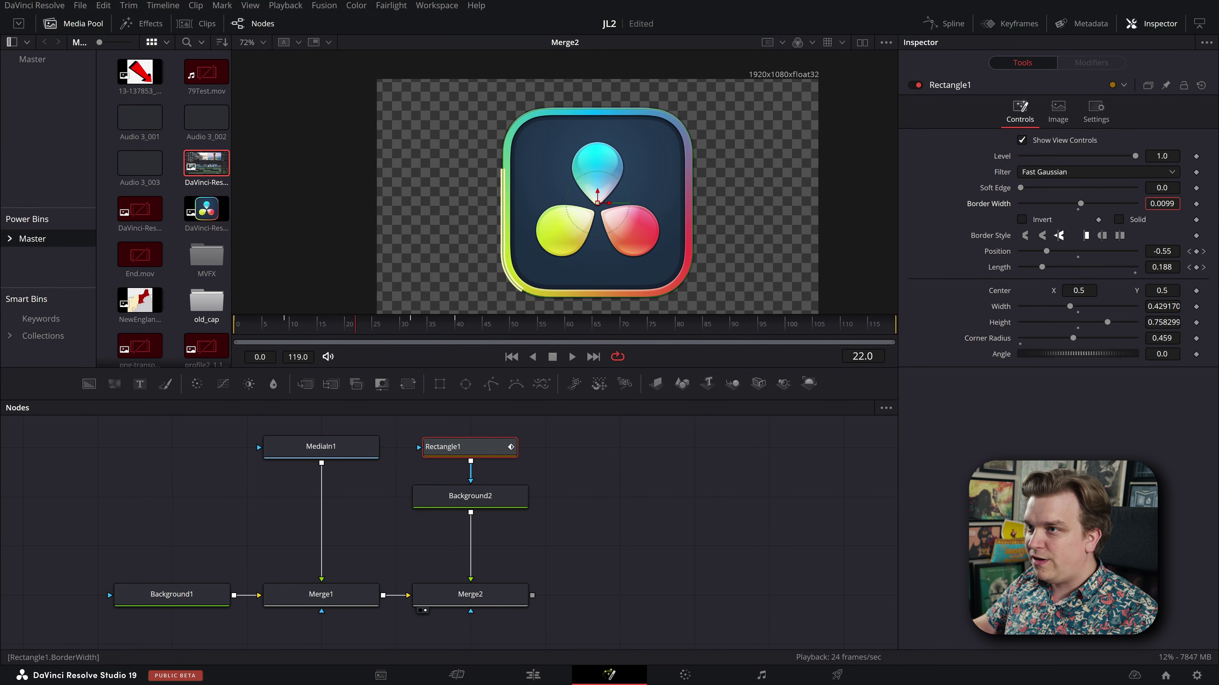
{"action": "left_click_drag", "start_coordinate": [1162, 204], "coordinate": [1151, 204]}
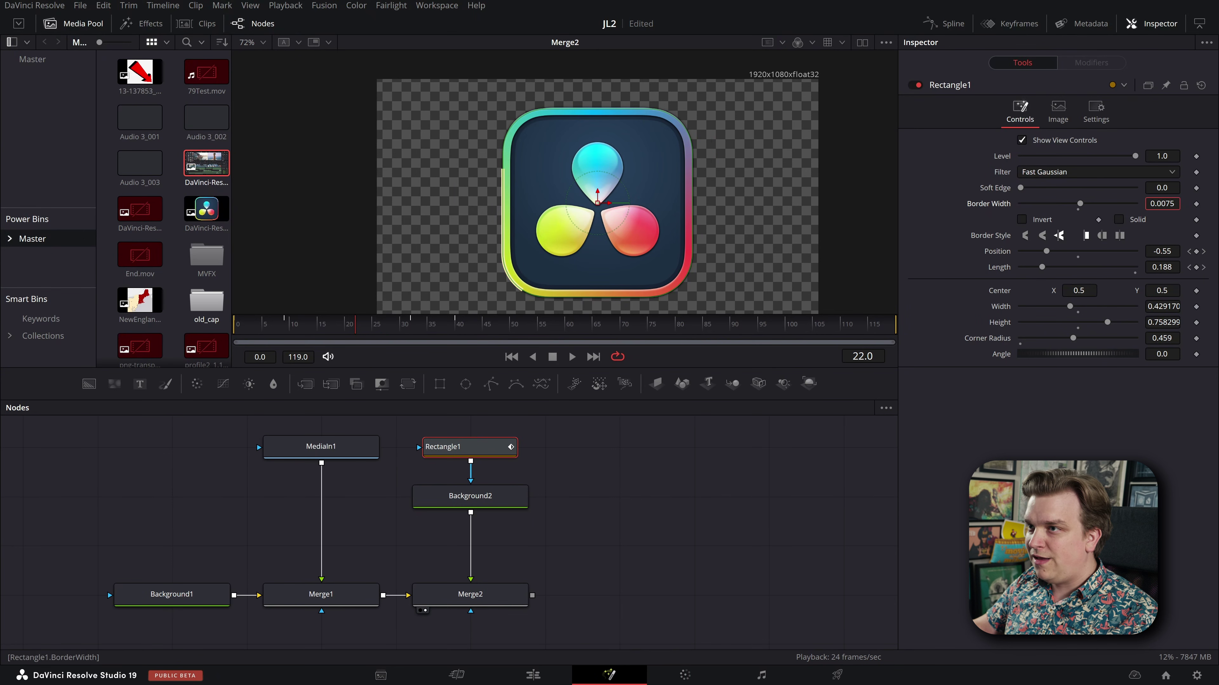
- View Background2 on its own, enlarge the viewer, add a Glow node after Background2, and view the Glow output
{"action": "scroll", "coordinate": [548, 579], "scroll_direction": "up", "scroll_amount": 3}
{"action": "left_click", "coordinate": [454, 480]}
{"action": "key", "text": "1"}
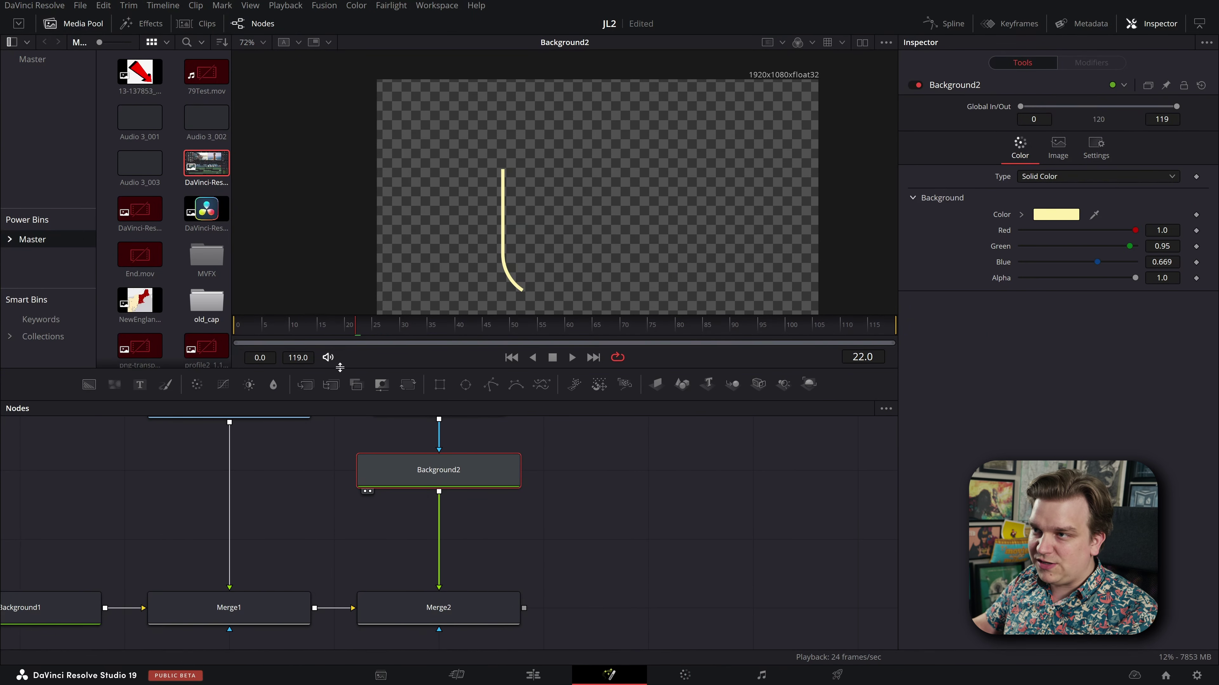
{"action": "left_click_drag", "start_coordinate": [339, 368], "coordinate": [338, 425]}
{"action": "key", "text": "shift+space"}
{"action": "type", "text": "g"}
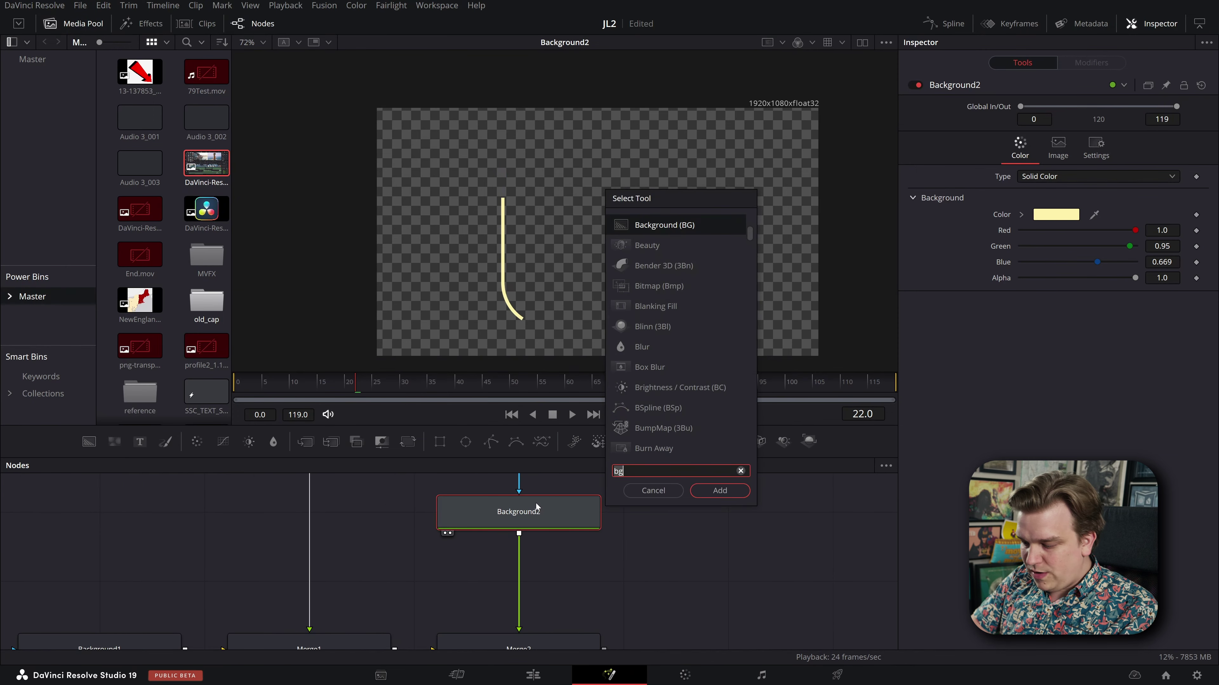
{"action": "type", "text": "low"}
{"action": "key", "text": "Return"}
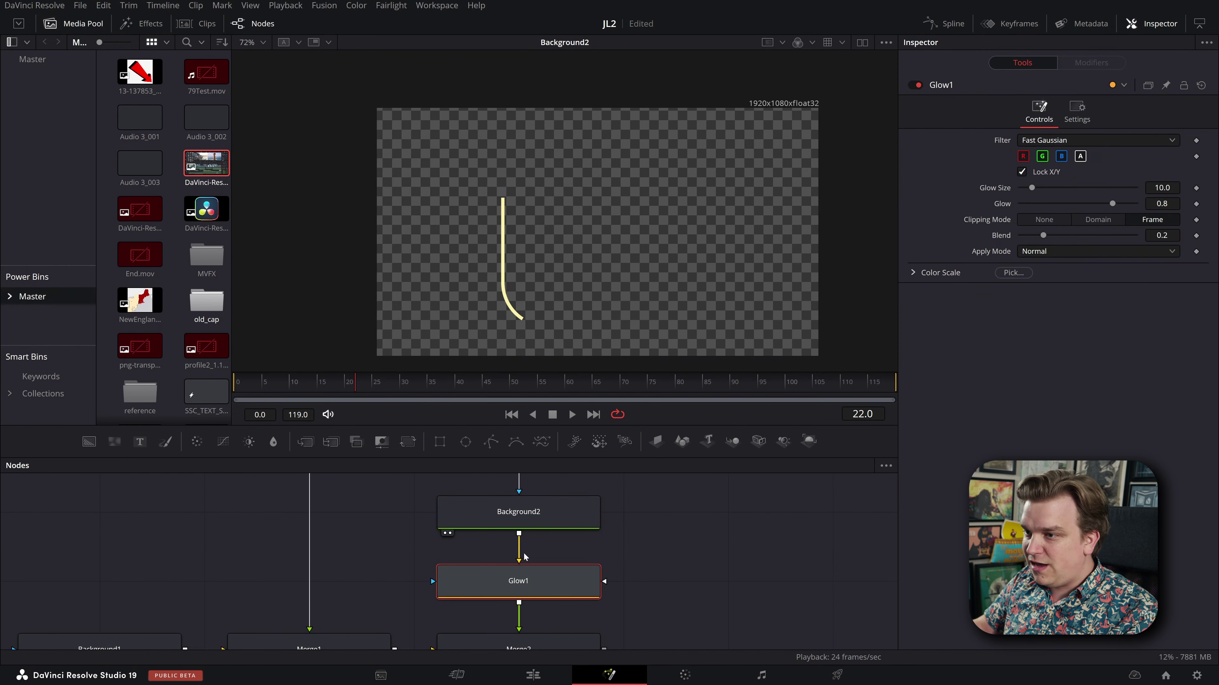
{"action": "key", "text": "2"}
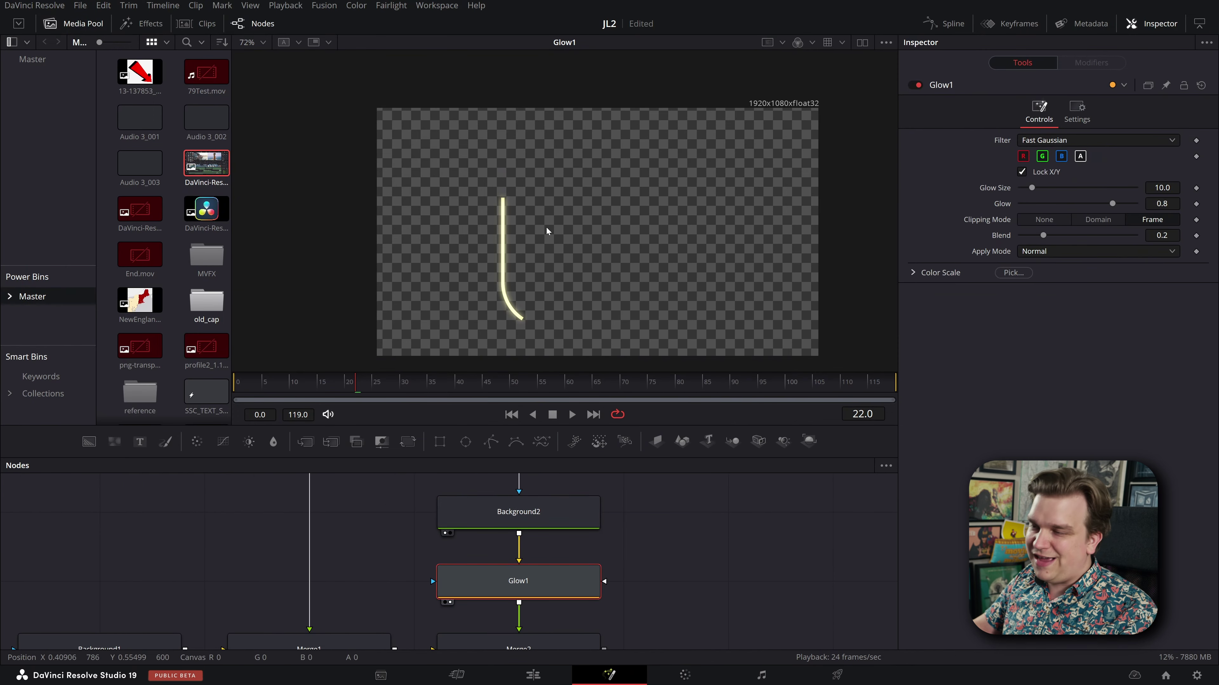
- Strengthen Glow1 by setting Glow Size to 19.9 and Glow to 0.956
{"action": "scroll", "coordinate": [546, 227], "scroll_direction": "up", "scroll_amount": 2}
{"action": "left_click_drag", "start_coordinate": [1031, 187], "coordinate": [1043, 195]}
{"action": "left_click_drag", "start_coordinate": [1113, 206], "coordinate": [1130, 207]}
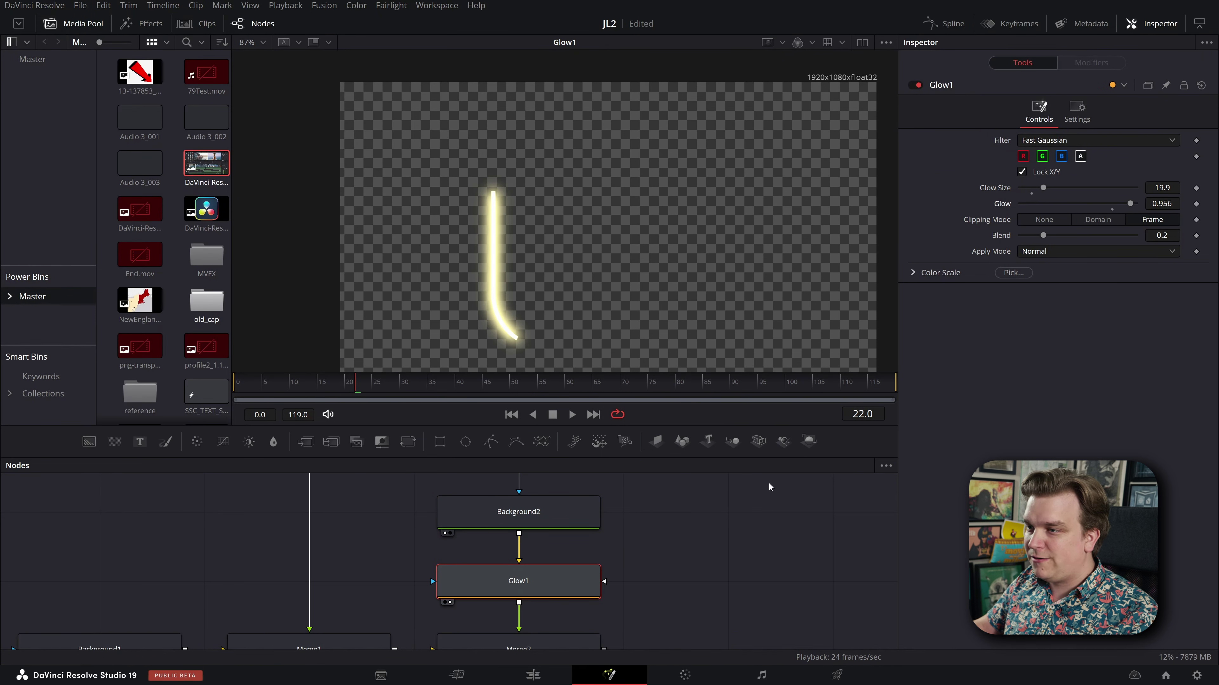
- View Merge2 and play the glowing outline over the logo
{"action": "scroll", "coordinate": [560, 513], "scroll_direction": "down", "scroll_amount": 2}
{"action": "left_click", "coordinate": [512, 628]}
{"action": "key", "text": "1"}
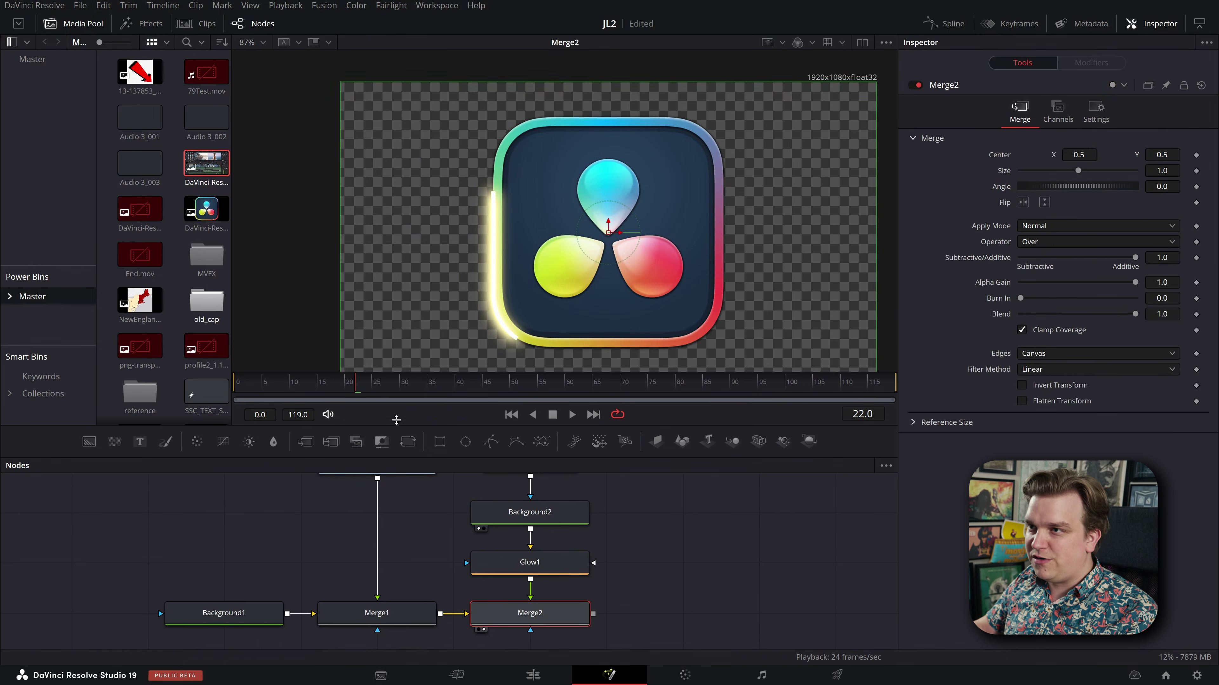
{"action": "key", "text": "space"}
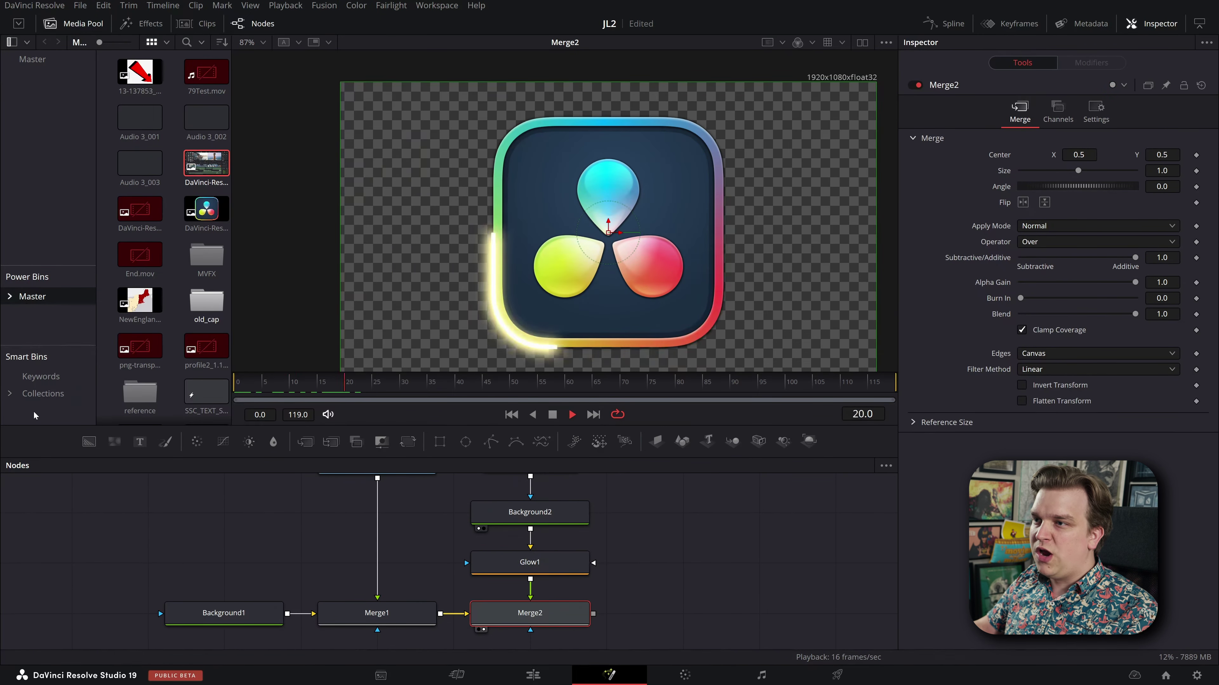
{"action": "key", "text": "space"}
- Slow the animation by moving the closing Position and Length keyframes out to about frames 53 and 61, play it, and save the project
{"action": "scroll", "coordinate": [615, 555], "scroll_direction": "down", "scroll_amount": 3}
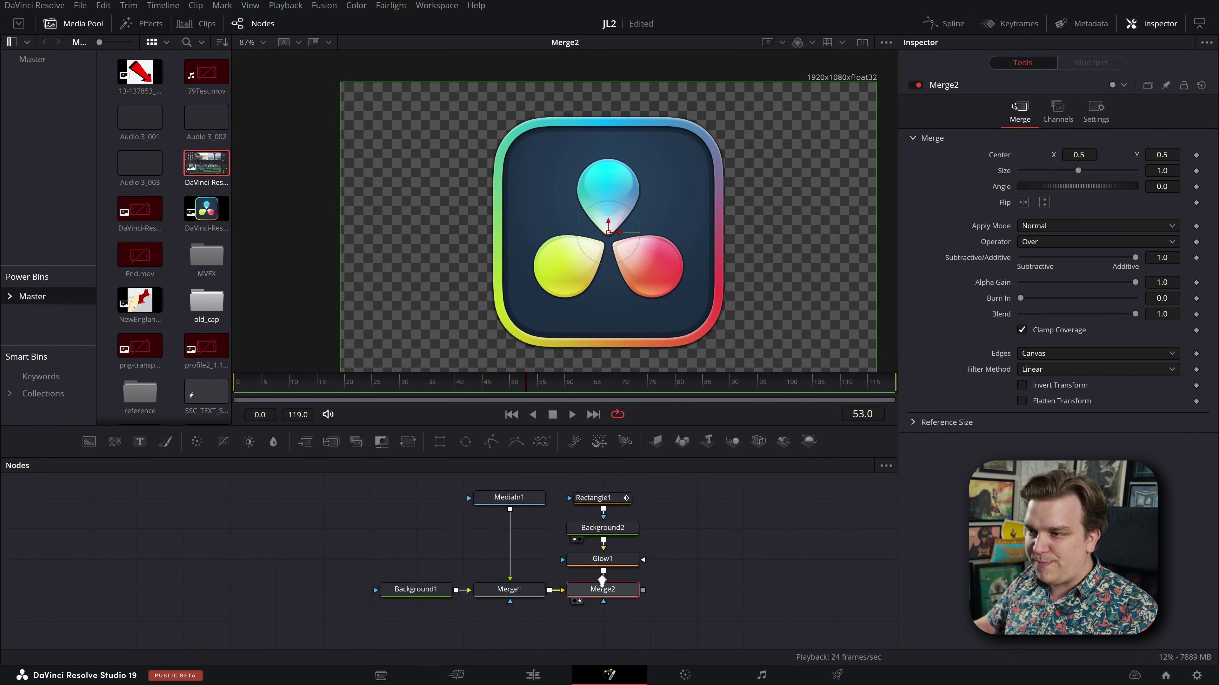
{"action": "left_click_drag", "start_coordinate": [637, 550], "coordinate": [573, 520]}
{"action": "key", "text": "F8"}
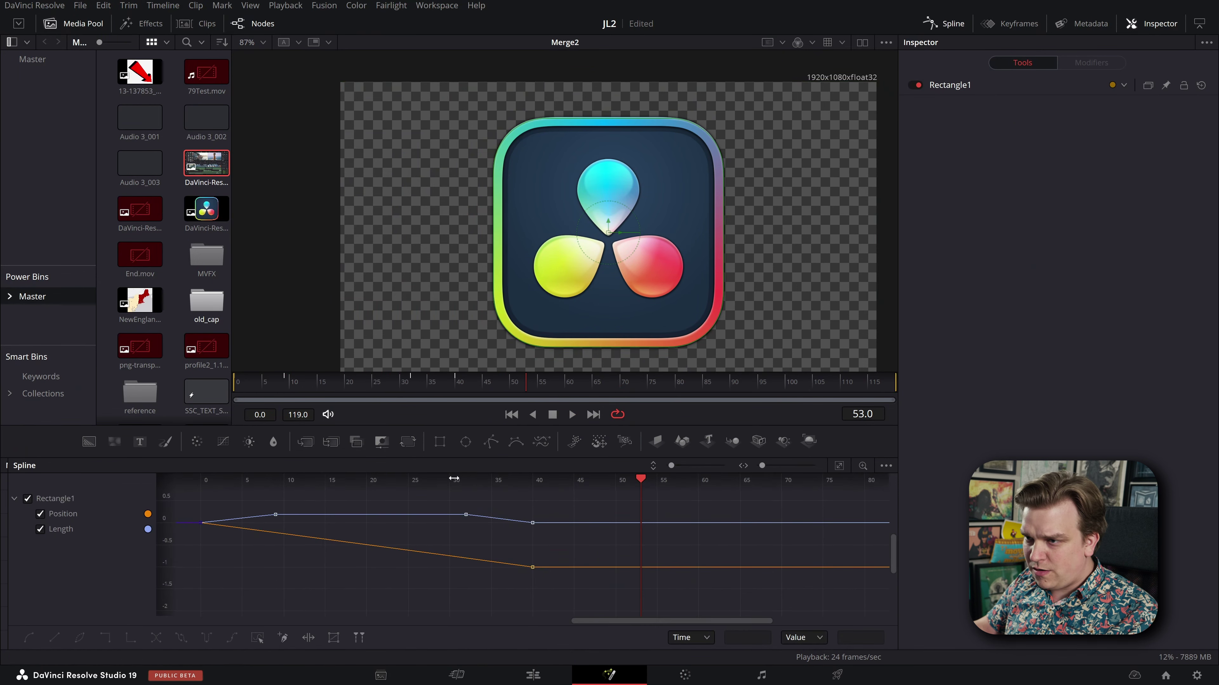
{"action": "left_click_drag", "start_coordinate": [533, 568], "coordinate": [711, 573]}
{"action": "left_click_drag", "start_coordinate": [306, 385], "coordinate": [23, 393]}
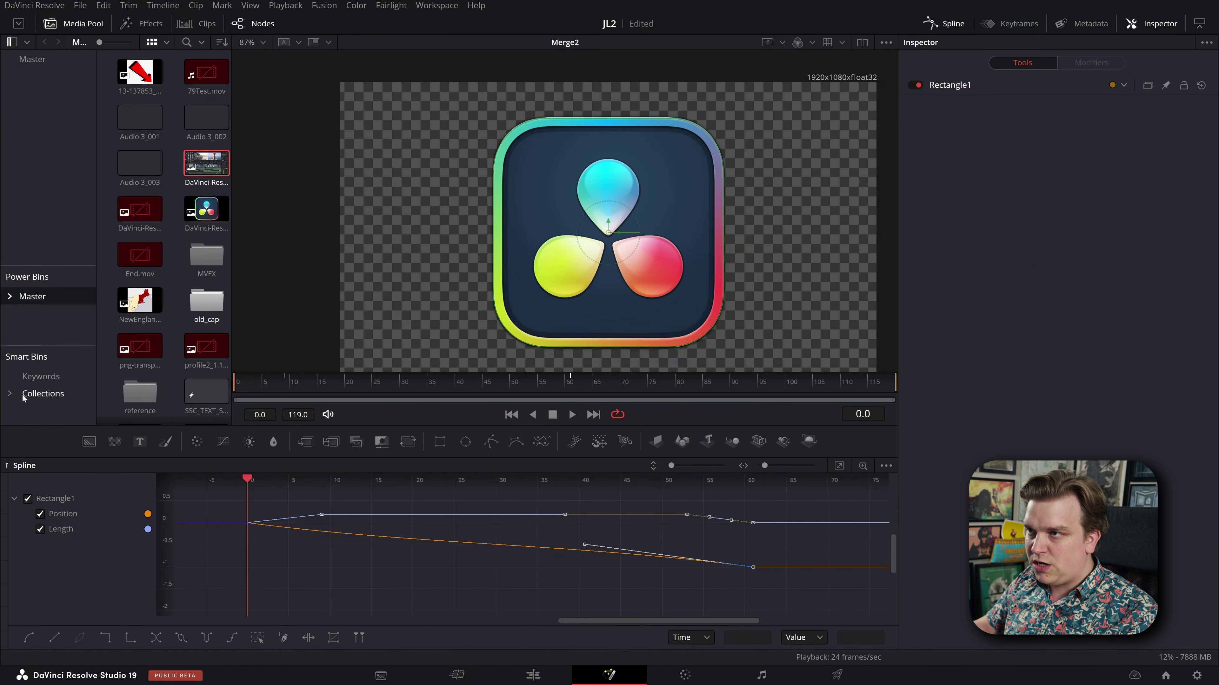
{"action": "key", "text": "space"}
{"action": "scroll", "coordinate": [611, 544], "scroll_direction": "right", "scroll_amount": 5}
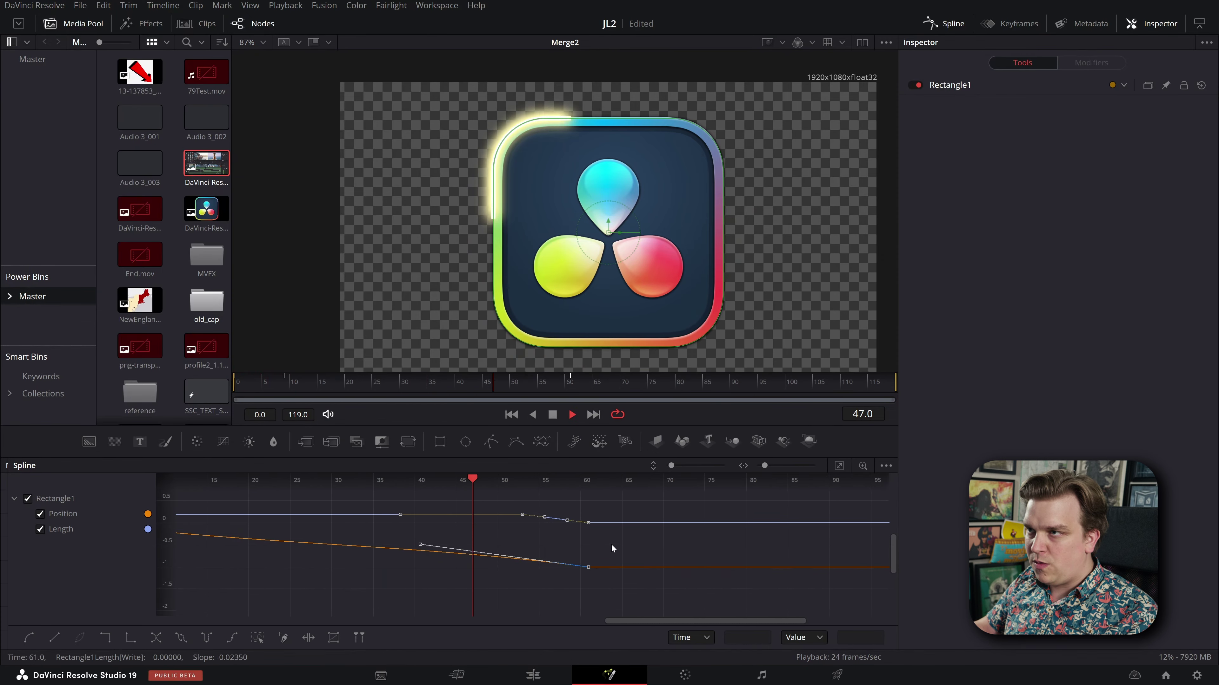
{"action": "scroll", "coordinate": [622, 545], "scroll_direction": "left", "scroll_amount": 7}
{"action": "key", "text": "space"}
{"action": "key", "text": "ctrl+s"}
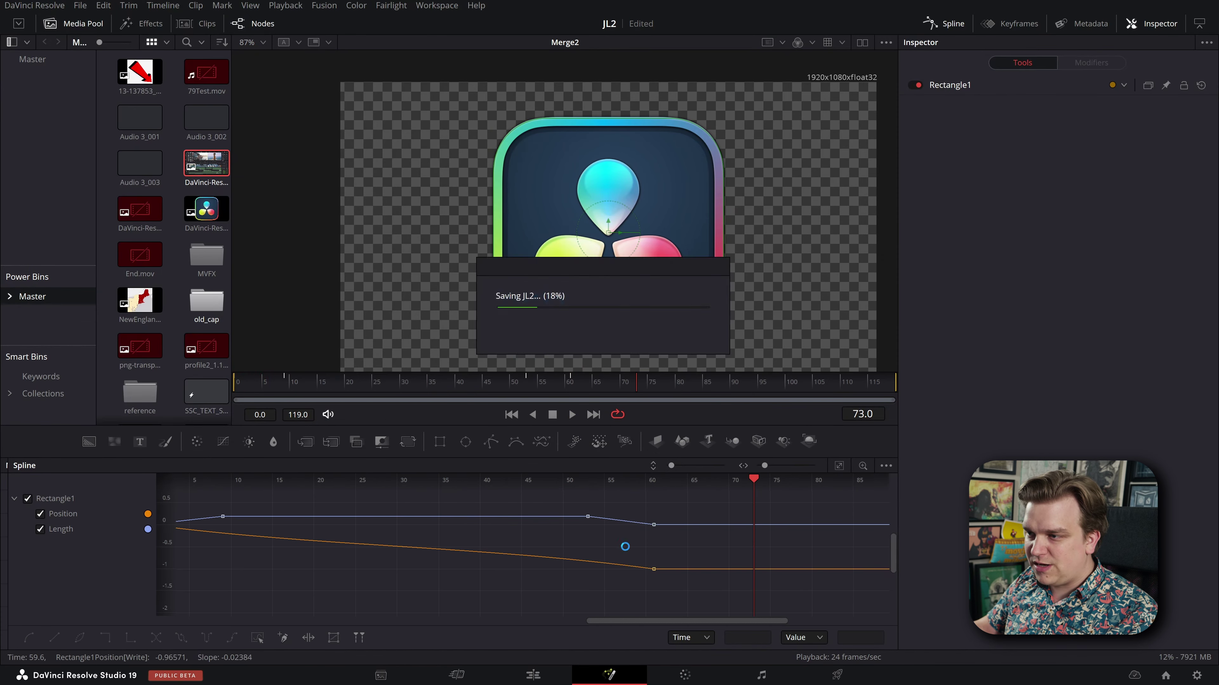
- Go to frame 26, return to the node graph, and feed the NewEngland.png MediaIn2 node into Merge1's foreground instead of MediaIn1
{"action": "left_click", "coordinate": [377, 388]}
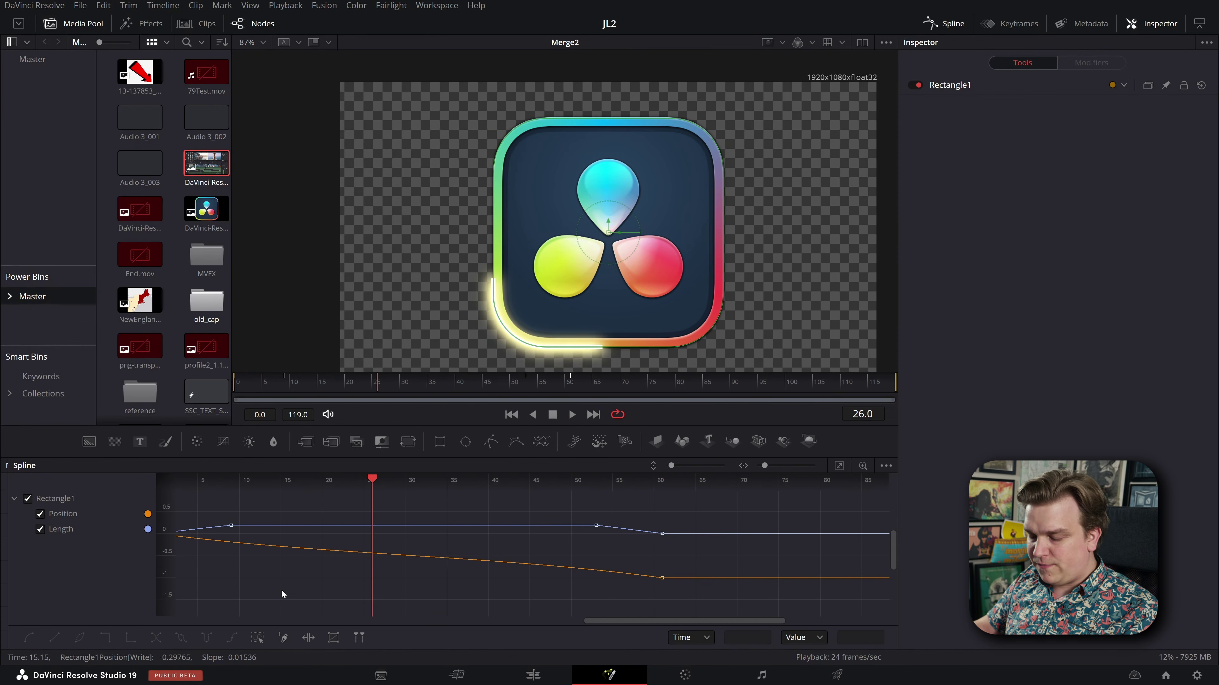
{"action": "key", "text": "F8"}
{"action": "scroll", "coordinate": [374, 534], "scroll_direction": "down", "scroll_amount": 5}
{"action": "left_click_drag", "start_coordinate": [307, 550], "coordinate": [288, 520]}
{"action": "left_click", "coordinate": [366, 547]}
{"action": "scroll", "coordinate": [365, 547], "scroll_direction": "up", "scroll_amount": 4}
{"action": "left_click_drag", "start_coordinate": [583, 579], "coordinate": [378, 538]}
{"action": "left_click_drag", "start_coordinate": [394, 598], "coordinate": [224, 546]}
{"action": "left_click_drag", "start_coordinate": [304, 595], "coordinate": [341, 618]}
{"action": "left_click_drag", "start_coordinate": [258, 570], "coordinate": [290, 498]}
{"action": "left_click_drag", "start_coordinate": [305, 497], "coordinate": [315, 581]}
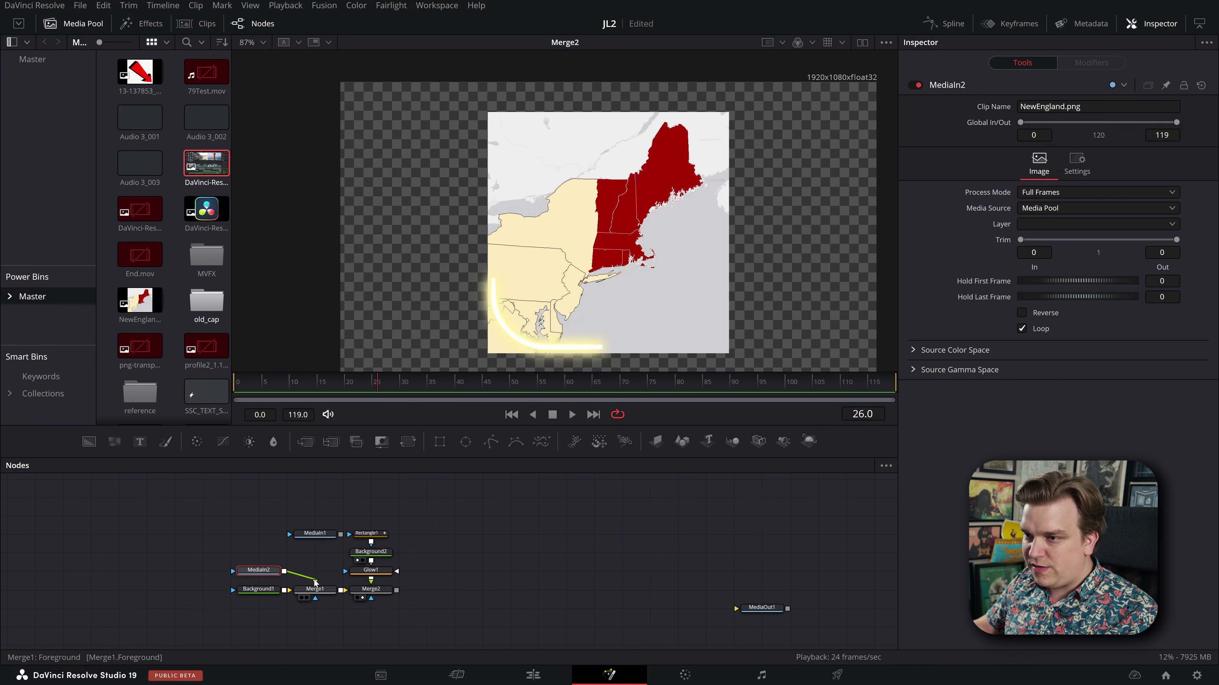
- Enlarge and reframe the New England map in Merge1 with Size 2.07 and Center 0.36, 0.162, and save the project
{"action": "left_click", "coordinate": [372, 589]}
{"action": "scroll", "coordinate": [482, 525], "scroll_direction": "up", "scroll_amount": 1}
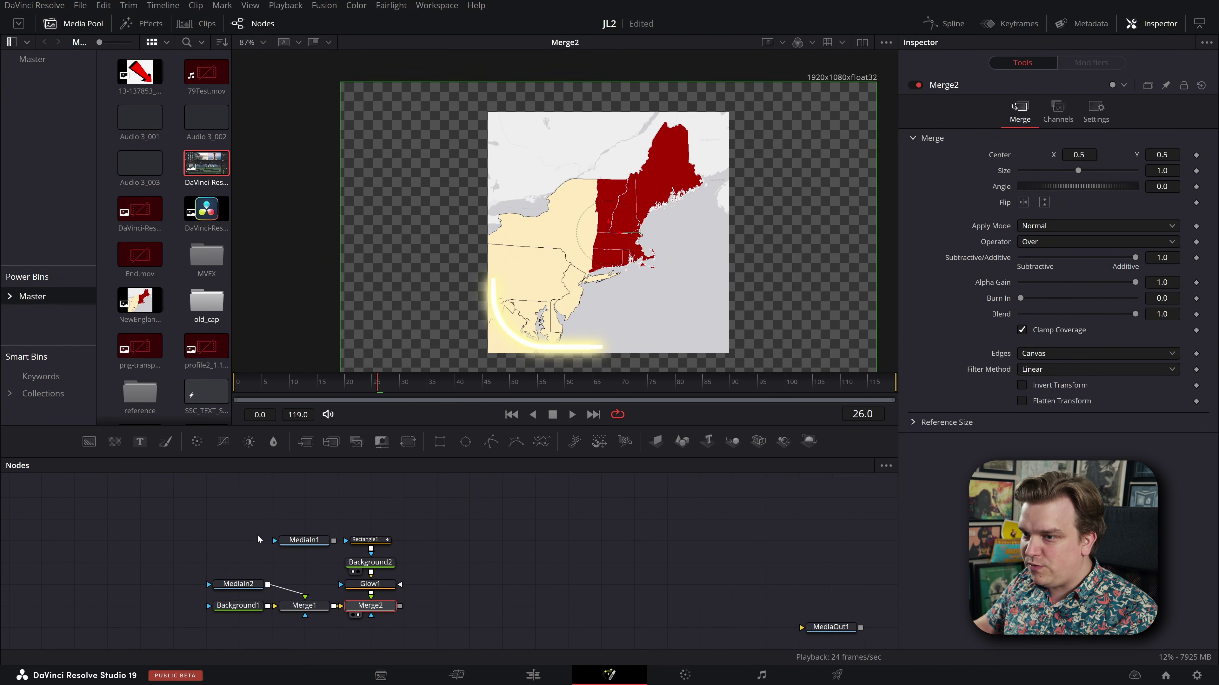
{"action": "left_click", "coordinate": [304, 606]}
{"action": "left_click_drag", "start_coordinate": [1079, 170], "coordinate": [1012, 154]}
{"action": "left_click_drag", "start_coordinate": [1168, 155], "coordinate": [1019, 154]}
{"action": "key", "text": "ctrl+s"}
- Delete the Rectangle1 mask from Background2 and disconnect Glow1 from Merge2 to uncover the map
{"action": "left_click", "coordinate": [568, 548]}
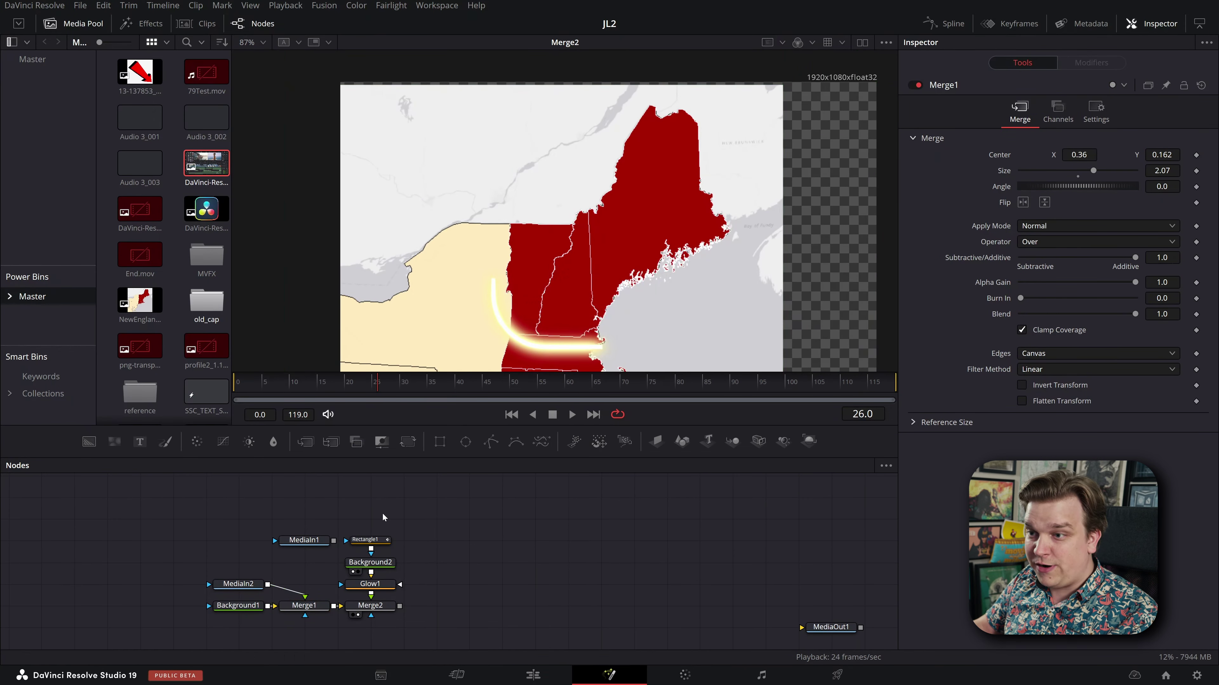
{"action": "key", "text": "Delete"}
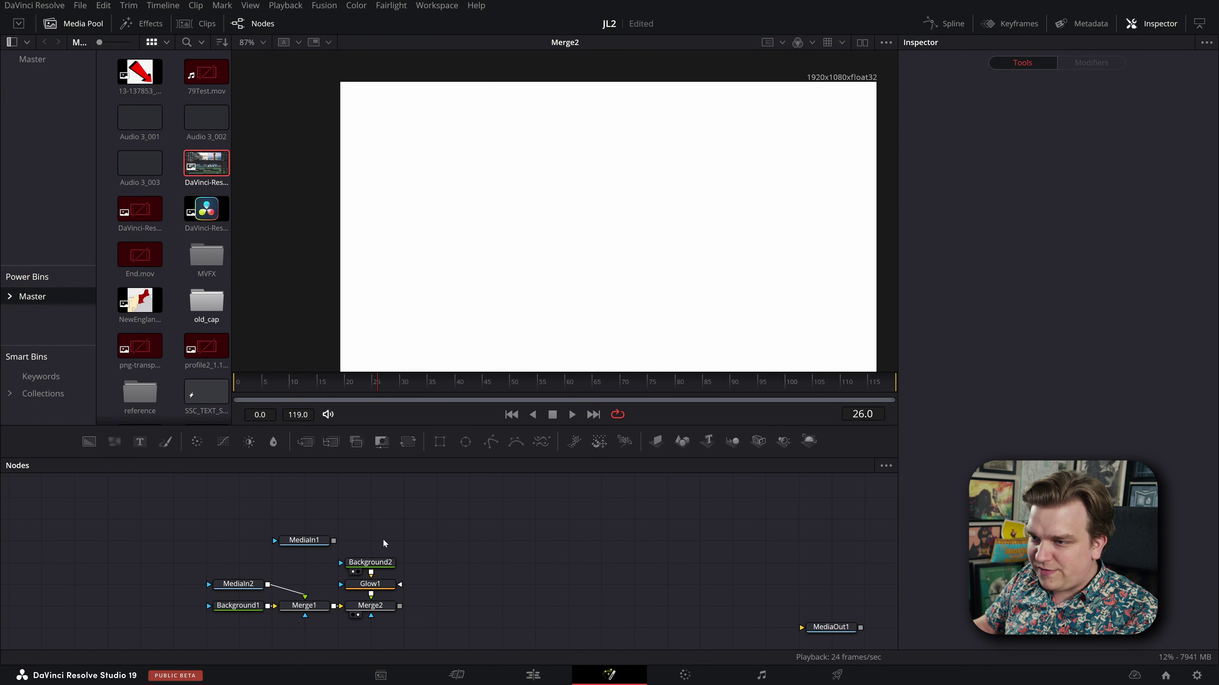
{"action": "left_click_drag", "start_coordinate": [373, 599], "coordinate": [407, 599]}
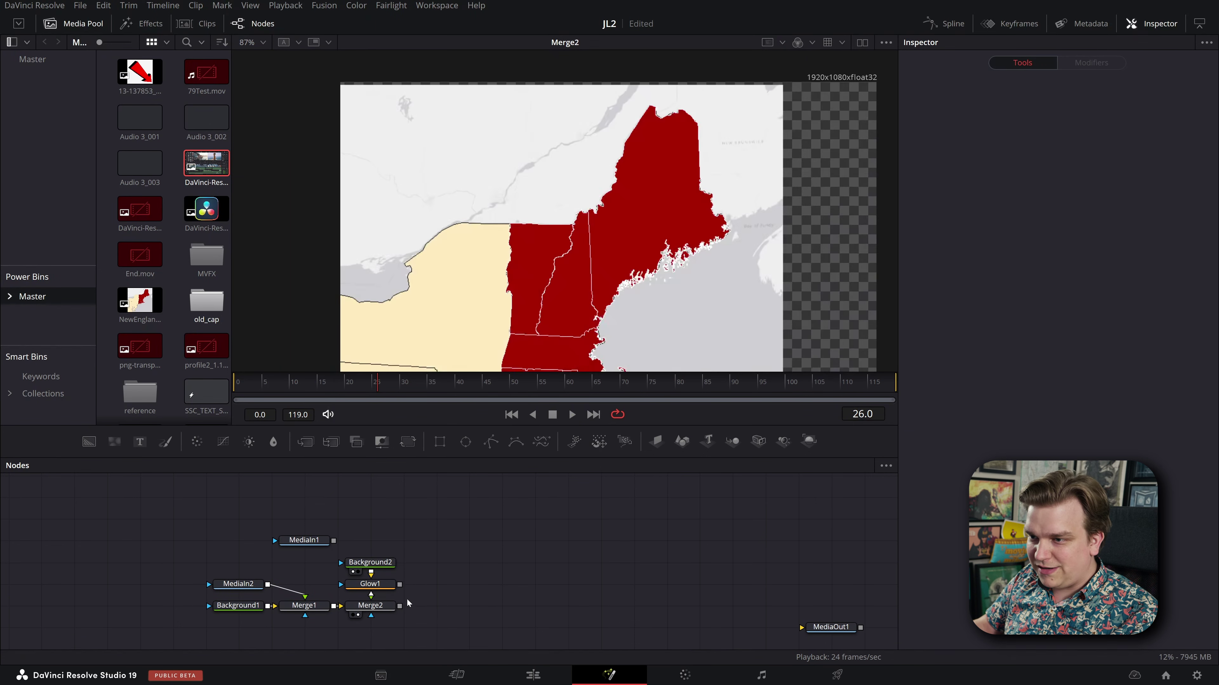
{"action": "scroll", "coordinate": [472, 560], "scroll_direction": "up", "scroll_amount": 1}
{"action": "left_click_drag", "start_coordinate": [488, 560], "coordinate": [573, 533]}
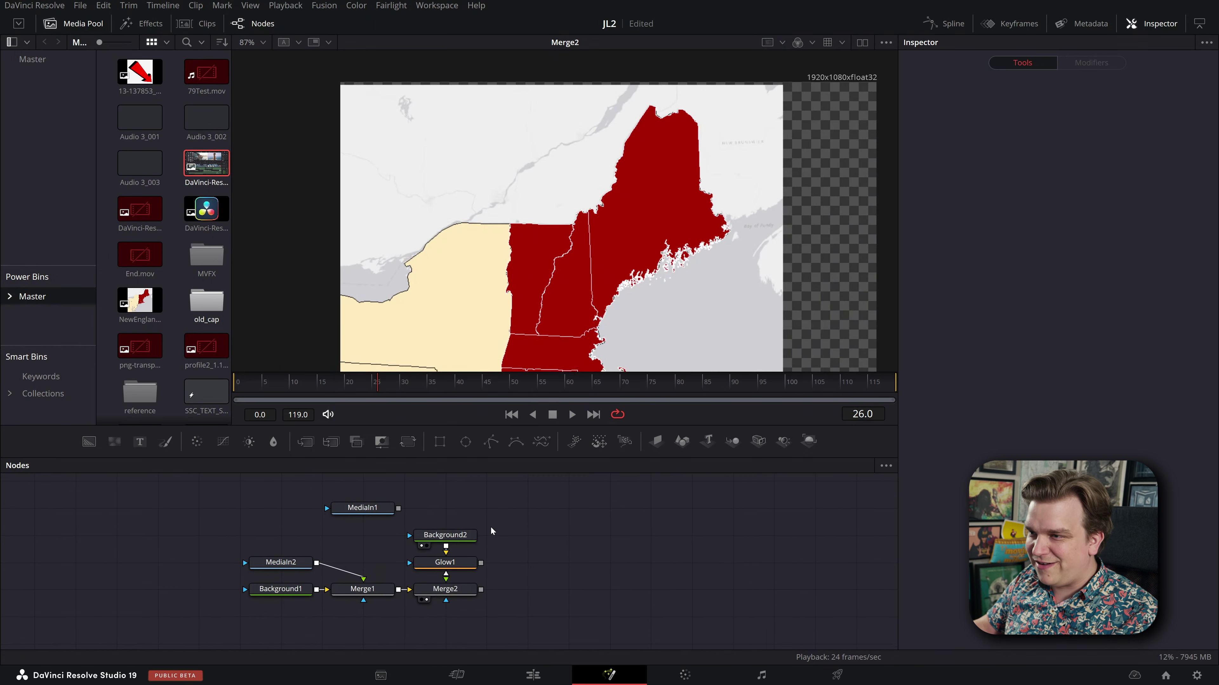
- Add a Polygon mask and trace the outline of Maine on the map, closing the shape along the coast
{"action": "left_click", "coordinate": [491, 441]}
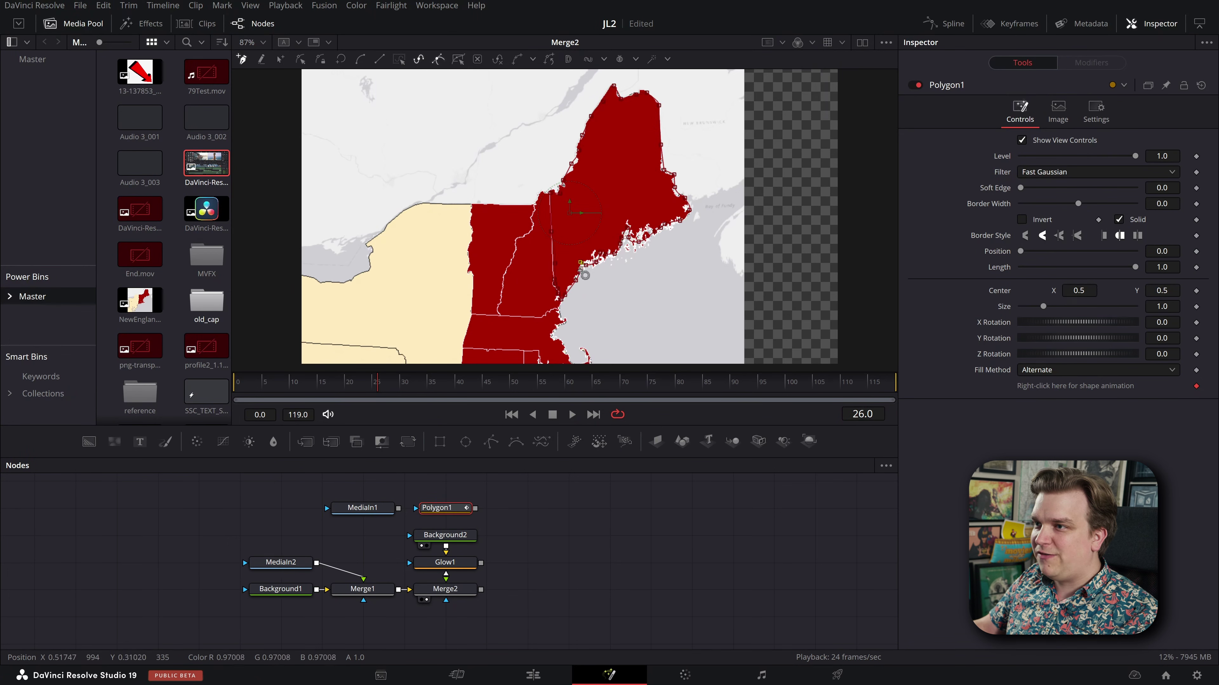
{"action": "left_click", "coordinate": [581, 264]}
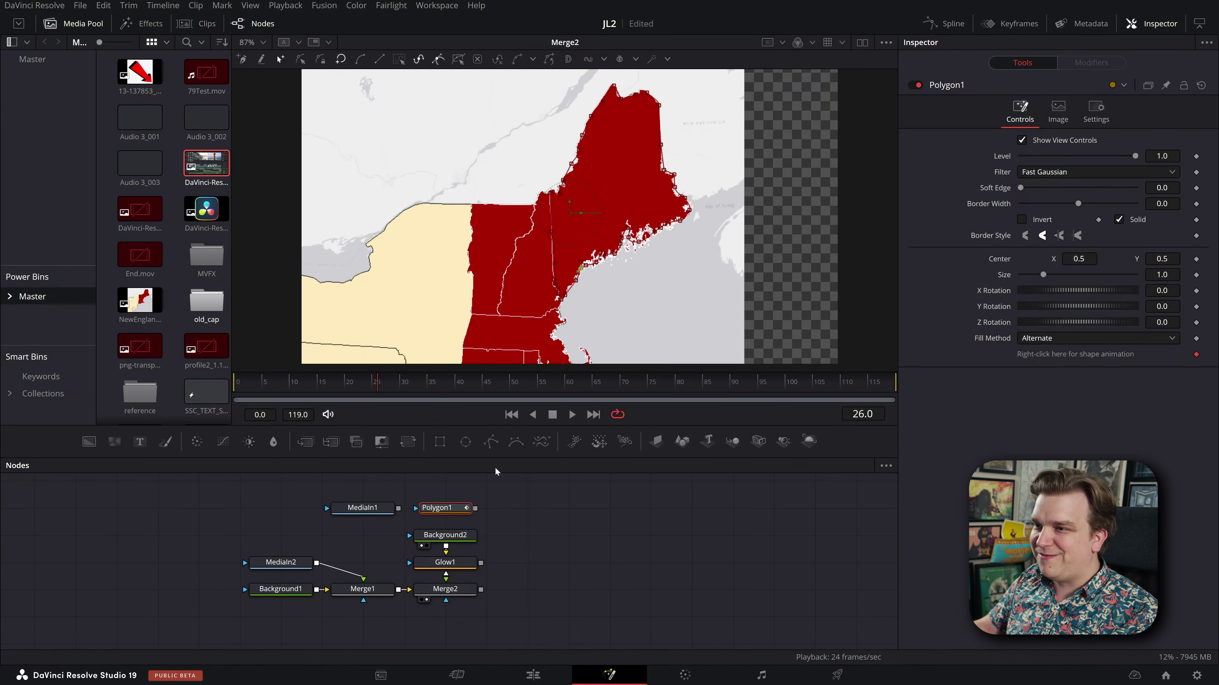
- Turn off Solid on Polygon1, connect it as Background2's mask, and view Background2 on its own
{"action": "left_click", "coordinate": [1119, 220]}
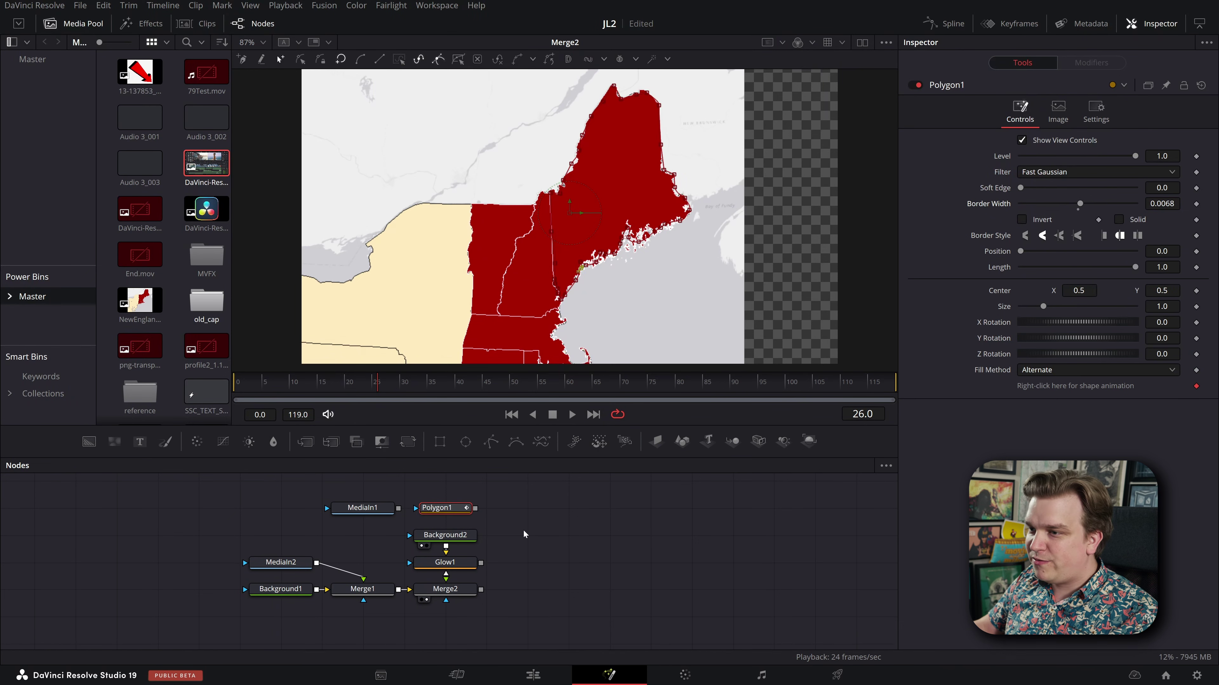
{"action": "left_click_drag", "start_coordinate": [477, 508], "coordinate": [412, 536]}
{"action": "scroll", "coordinate": [388, 551], "scroll_direction": "down", "scroll_amount": 2}
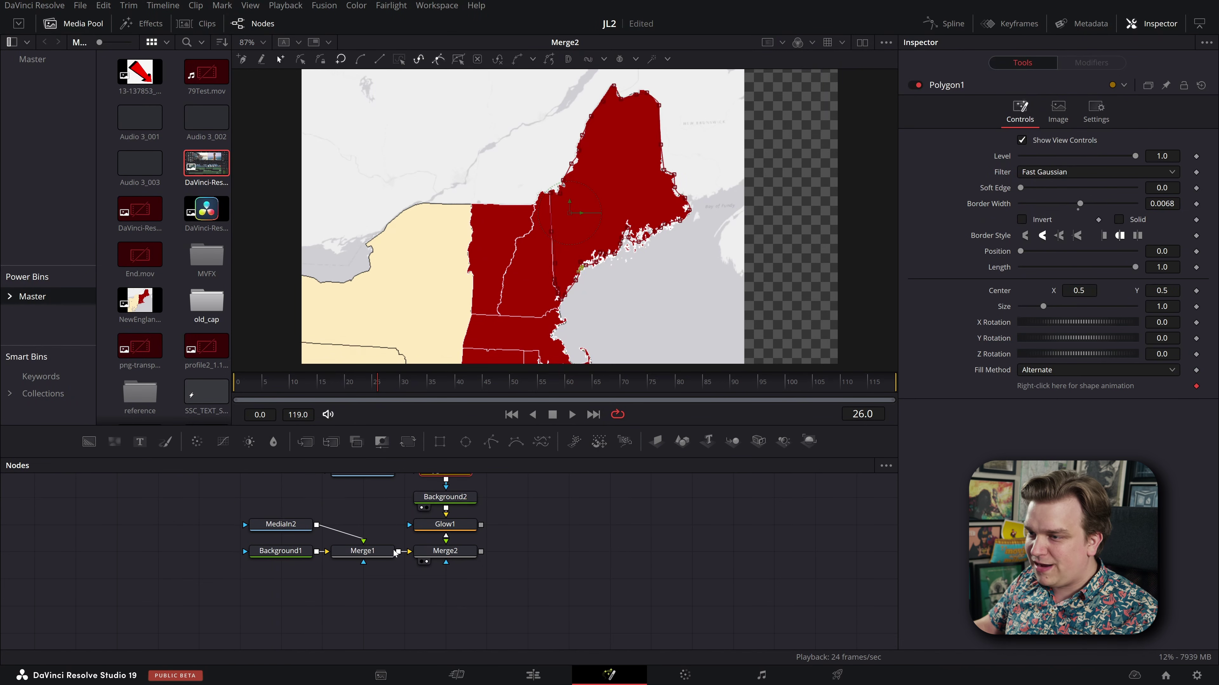
{"action": "scroll", "coordinate": [383, 551], "scroll_direction": "up", "scroll_amount": 3}
{"action": "scroll", "coordinate": [570, 507], "scroll_direction": "left", "scroll_amount": 3}
{"action": "scroll", "coordinate": [569, 507], "scroll_direction": "up", "scroll_amount": 2}
{"action": "left_click", "coordinate": [559, 513]}
{"action": "key", "text": "1"}
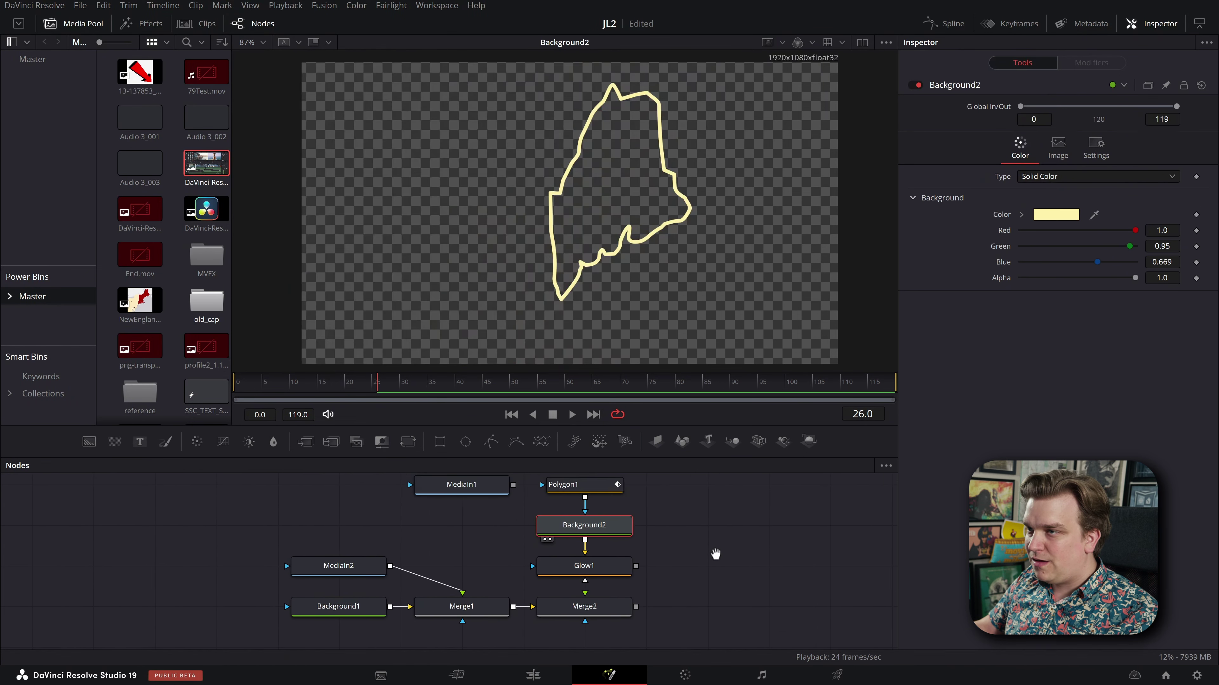
- Set Polygon1's Length to 0 at frame 0 and keyframe both Position and Length there
{"action": "left_click", "coordinate": [578, 487]}
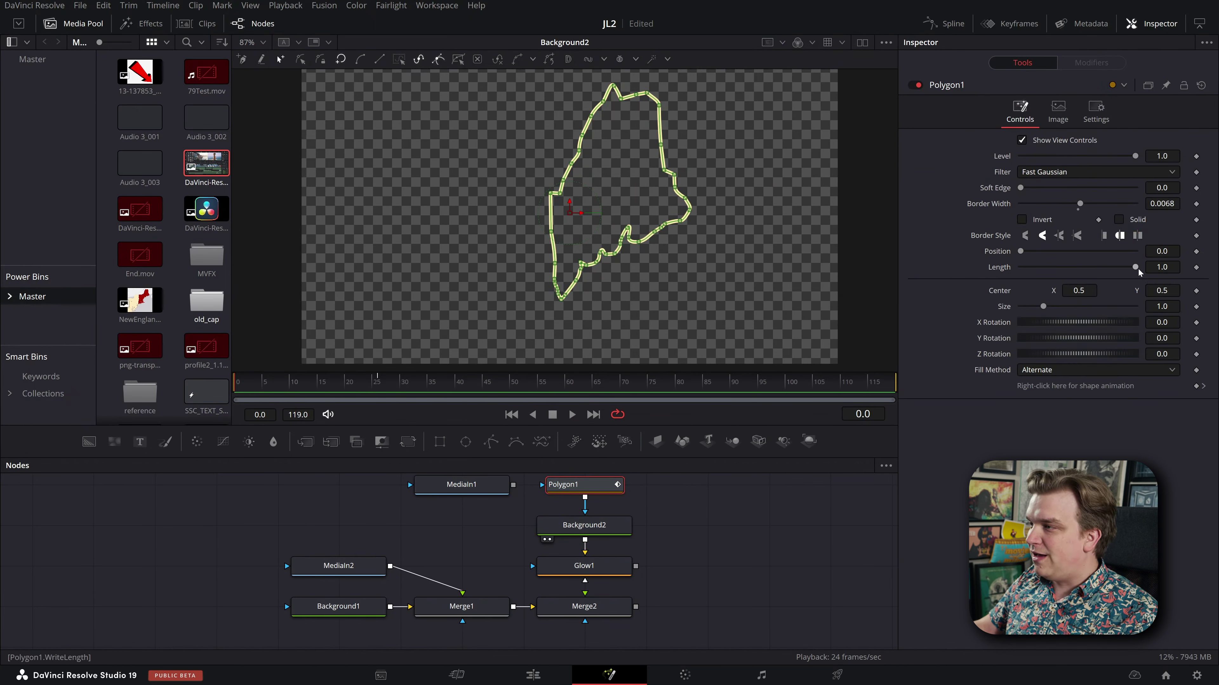
{"action": "left_click_drag", "start_coordinate": [1136, 268], "coordinate": [1016, 270]}
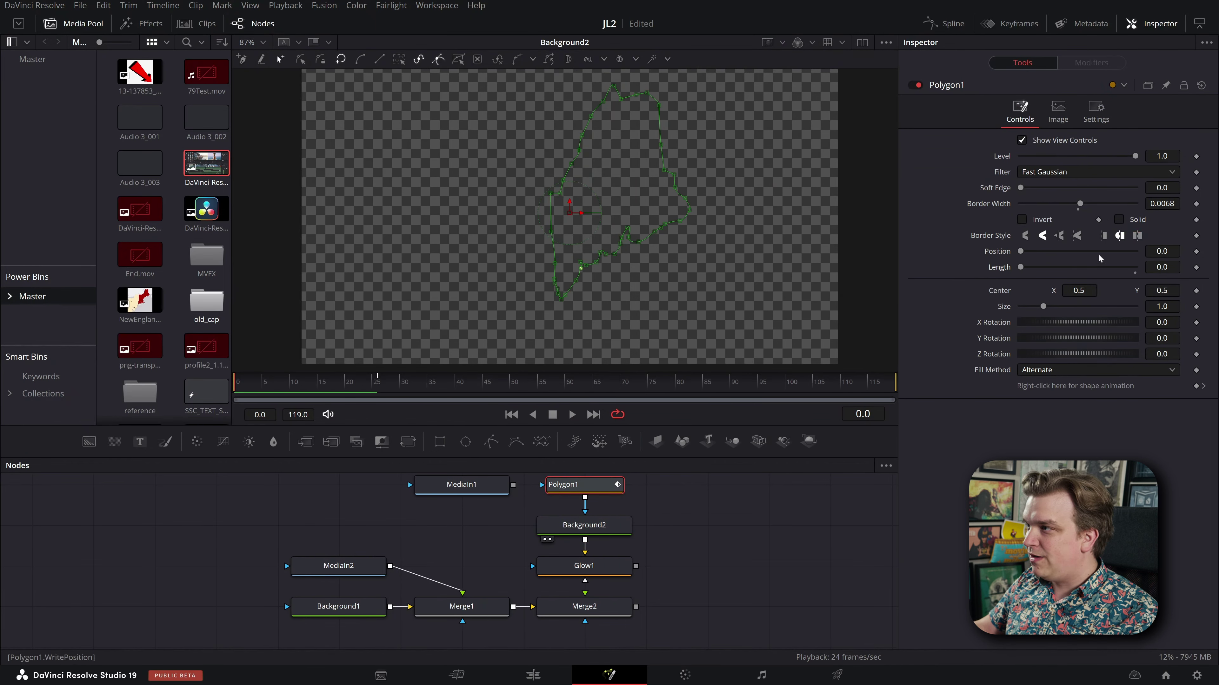
{"action": "left_click", "coordinate": [1196, 252]}
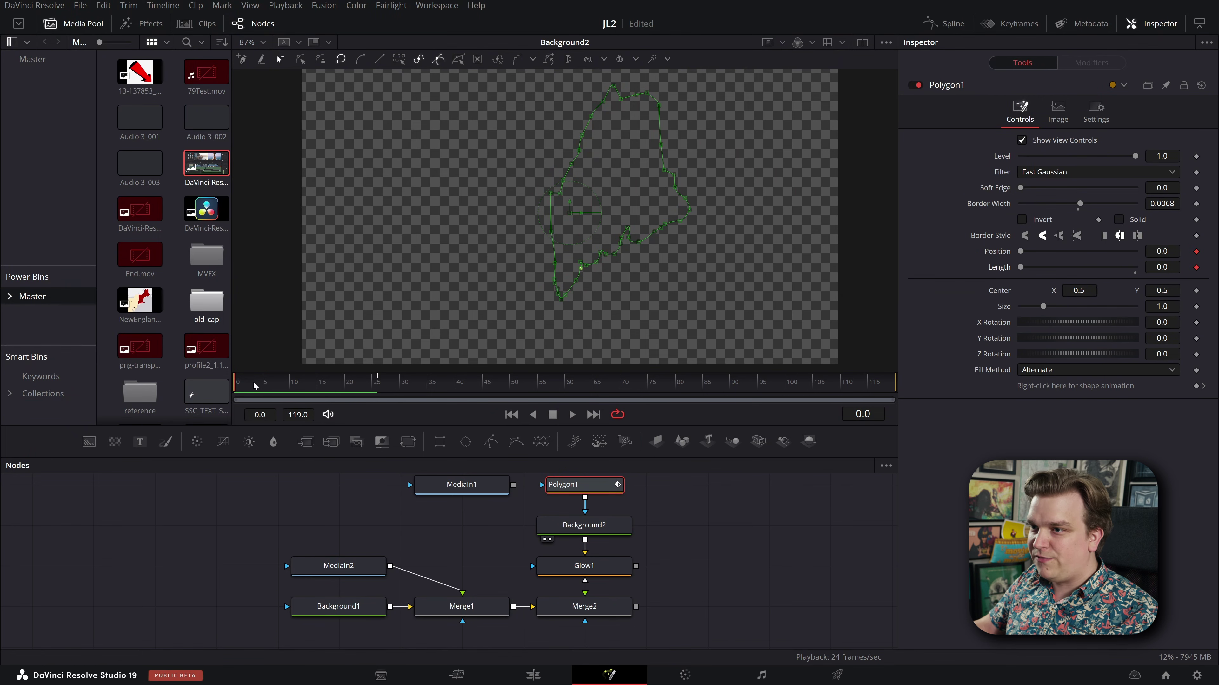
- At frame 60, set Polygon1's Position to -1 and add a Length keyframe at 0
{"action": "left_click_drag", "start_coordinate": [354, 402], "coordinate": [557, 421]}
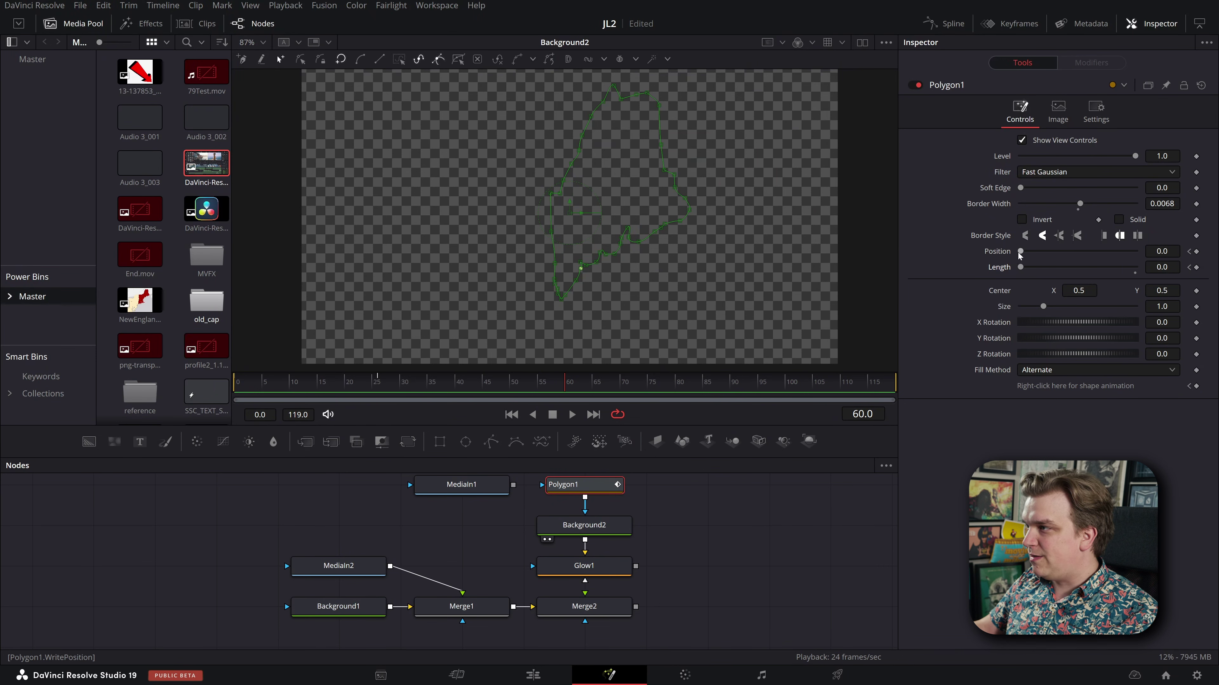
{"action": "type", "text": "-1"}
{"action": "key", "text": "Tab"}
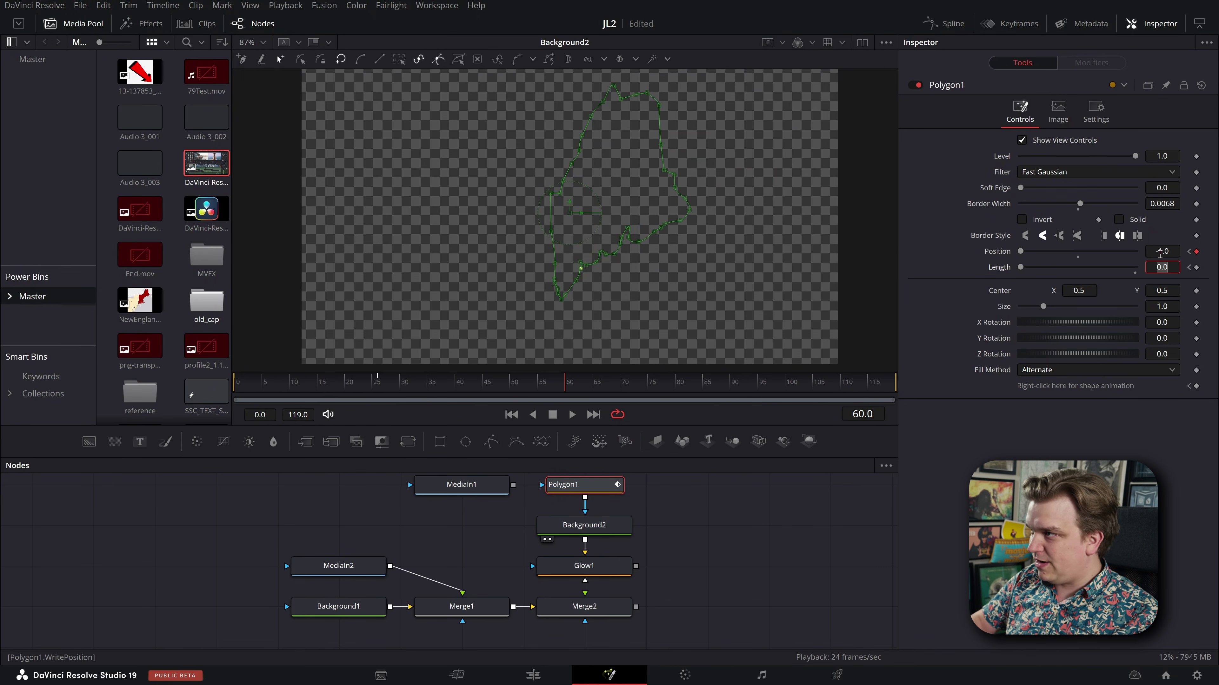
{"action": "left_click", "coordinate": [1196, 269]}
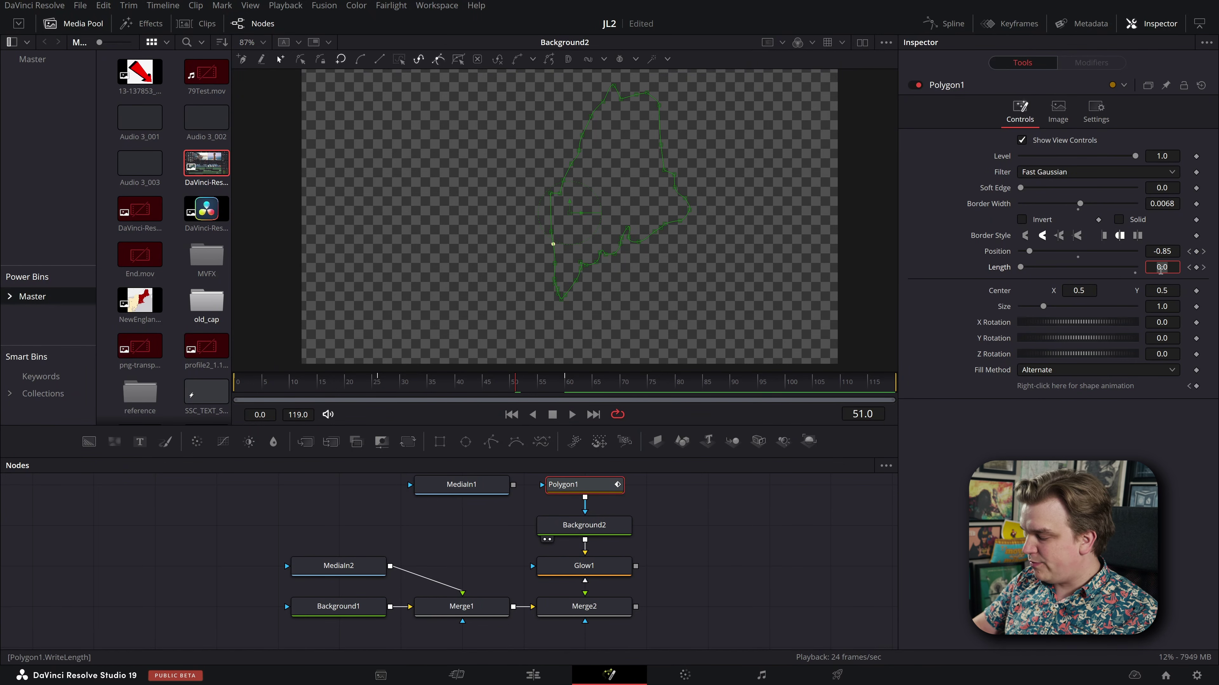
- Keyframe Polygon1's Length to 0.2 at frame 51 and again at frame 11
{"action": "type", "text": "0.2"}
{"action": "key", "text": "Tab"}
{"action": "left_click", "coordinate": [294, 383]}
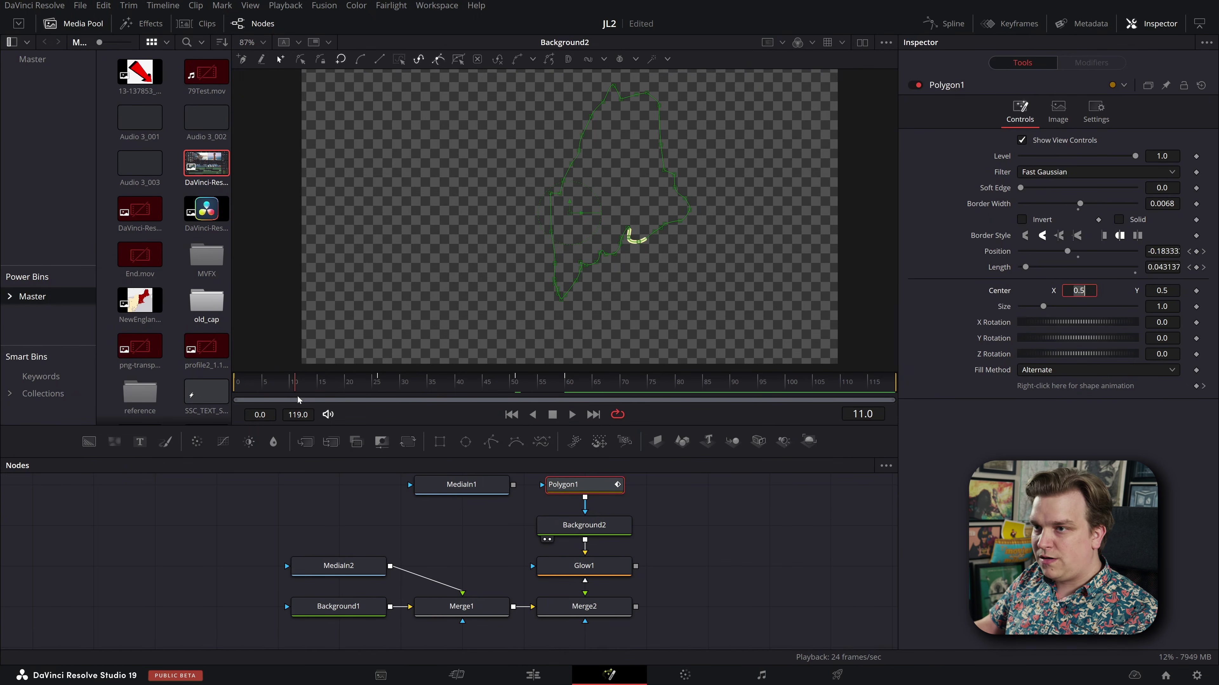
{"action": "left_click", "coordinate": [1168, 268]}
{"action": "type", "text": "."}
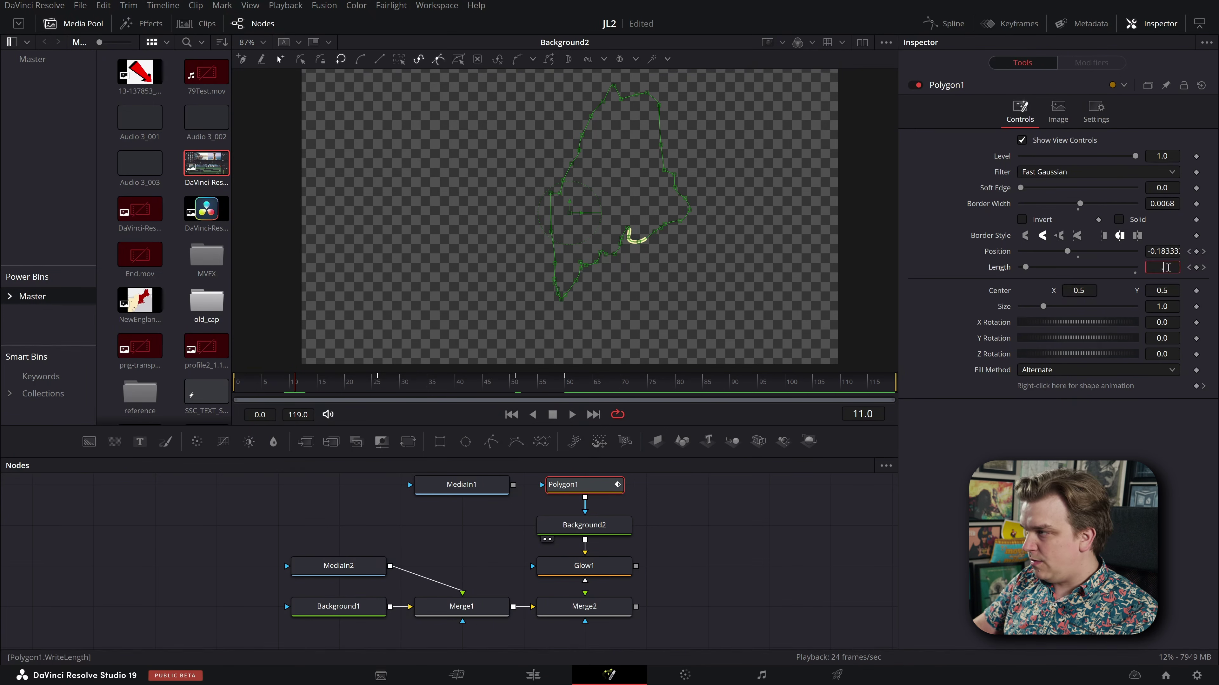
{"action": "type", "text": "2"}
{"action": "key", "text": "Tab"}
- Play the Maine outline animation in Background2 from frame 0 to check how the stroke travels
{"action": "left_click_drag", "start_coordinate": [281, 387], "coordinate": [141, 432]}
{"action": "key", "text": "space"}
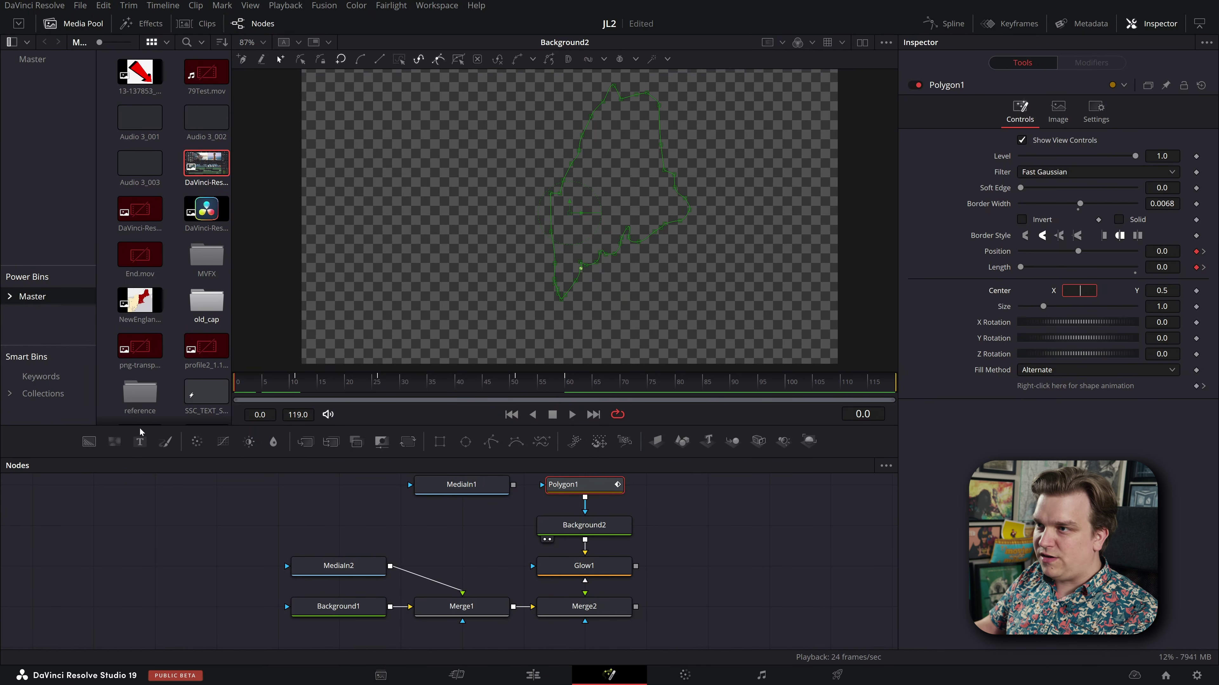
{"action": "left_click", "coordinate": [231, 527]}
{"action": "key", "text": "space"}
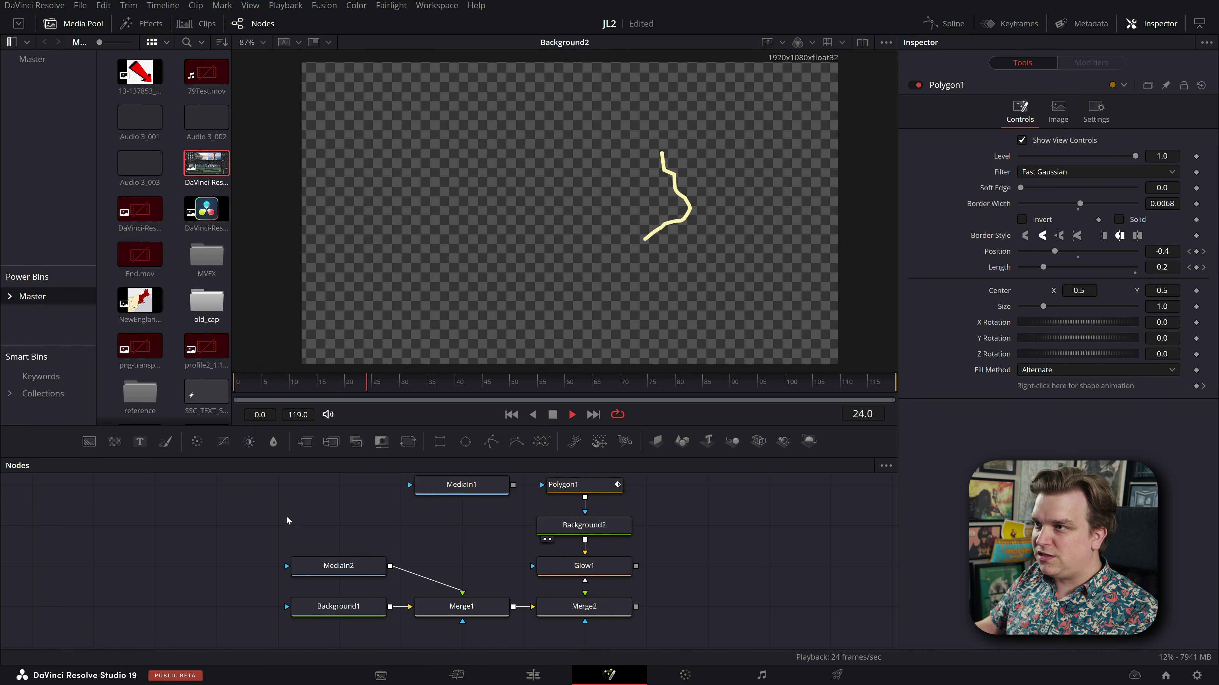
{"action": "key", "text": "space"}
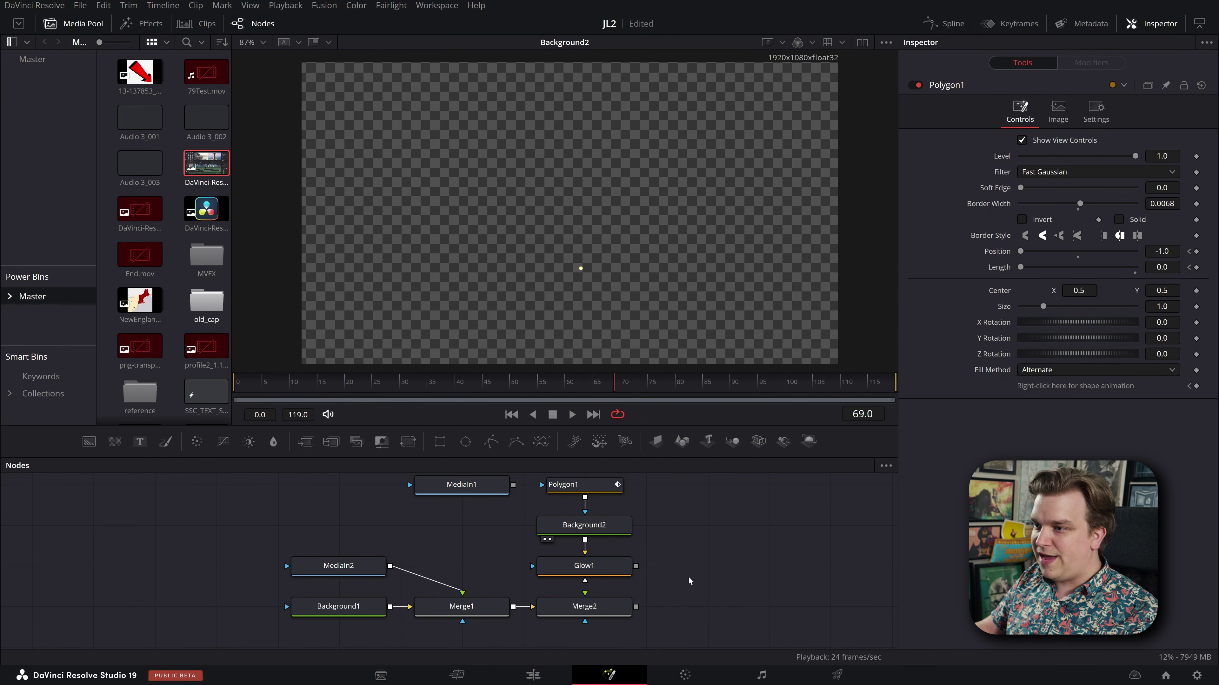
- Switch Polygon1's Border Style to flat stroke ends, connect Glow1 to Merge2's foreground, and view Merge2
{"action": "left_click_drag", "start_coordinate": [681, 571], "coordinate": [693, 587]}
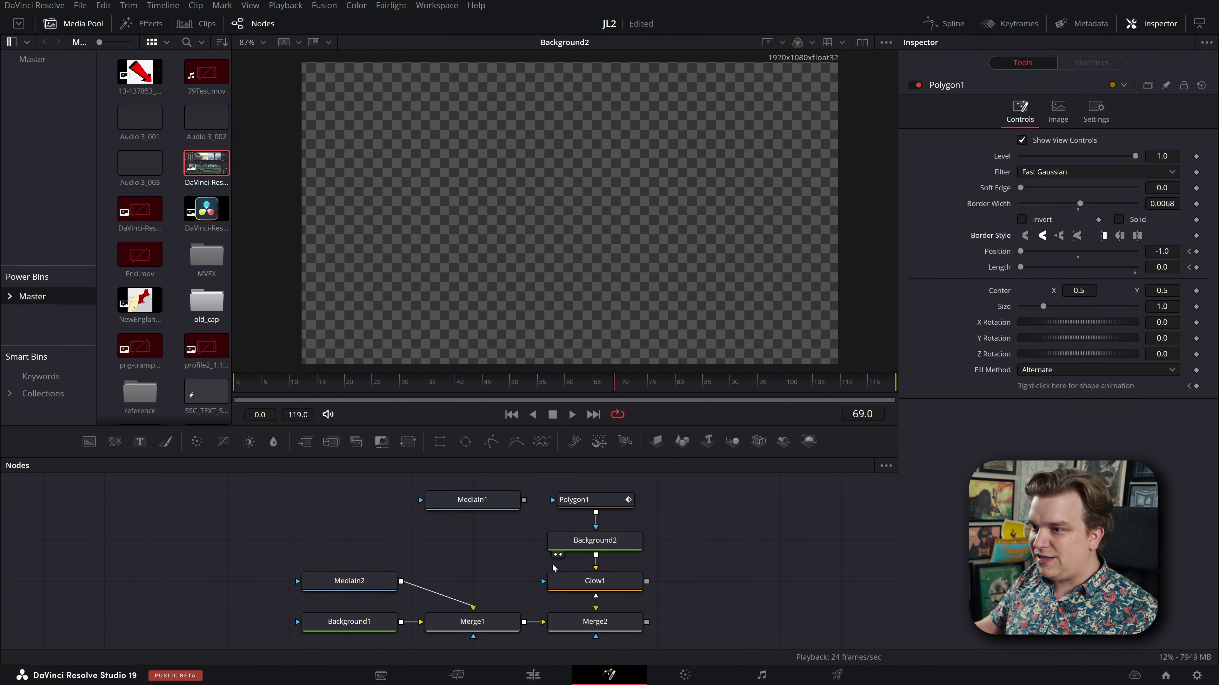
{"action": "left_click", "coordinate": [595, 622]}
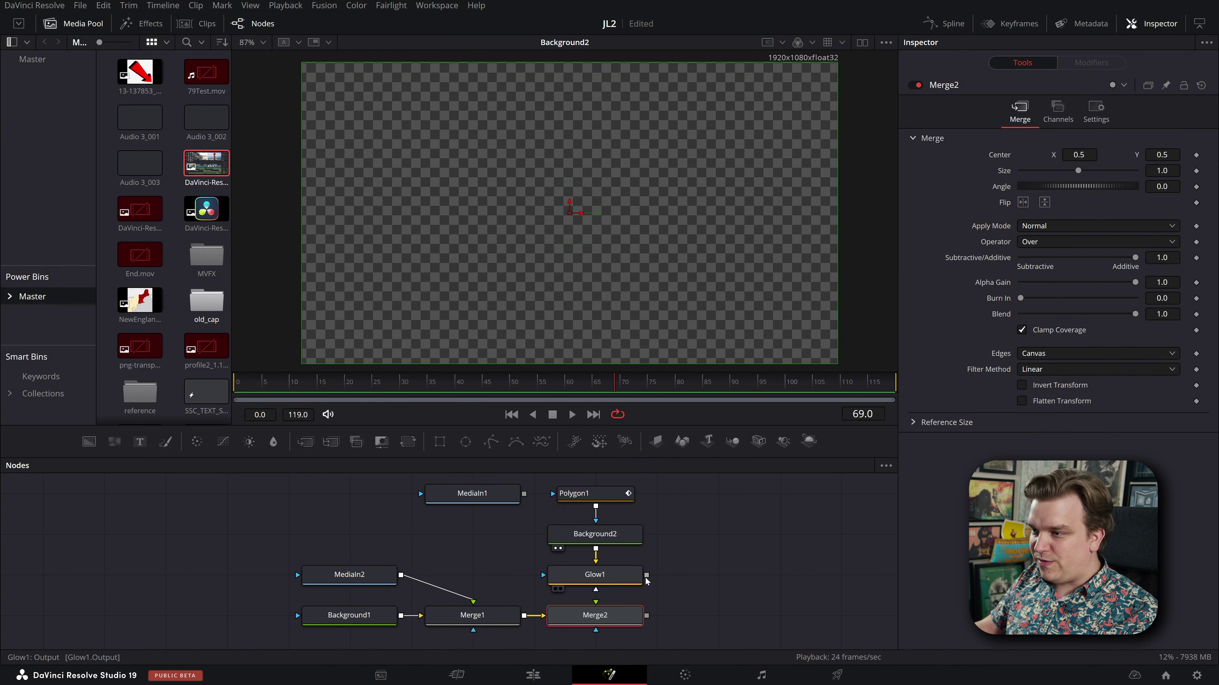
{"action": "scroll", "coordinate": [646, 580], "scroll_direction": "up", "scroll_amount": 3}
{"action": "left_click", "coordinate": [621, 574]}
{"action": "left_click_drag", "start_coordinate": [637, 570], "coordinate": [552, 618]}
{"action": "left_click", "coordinate": [557, 639]}
{"action": "key", "text": "2"}
{"action": "scroll", "coordinate": [735, 589], "scroll_direction": "down", "scroll_amount": 3}
{"action": "left_click", "coordinate": [744, 560]}
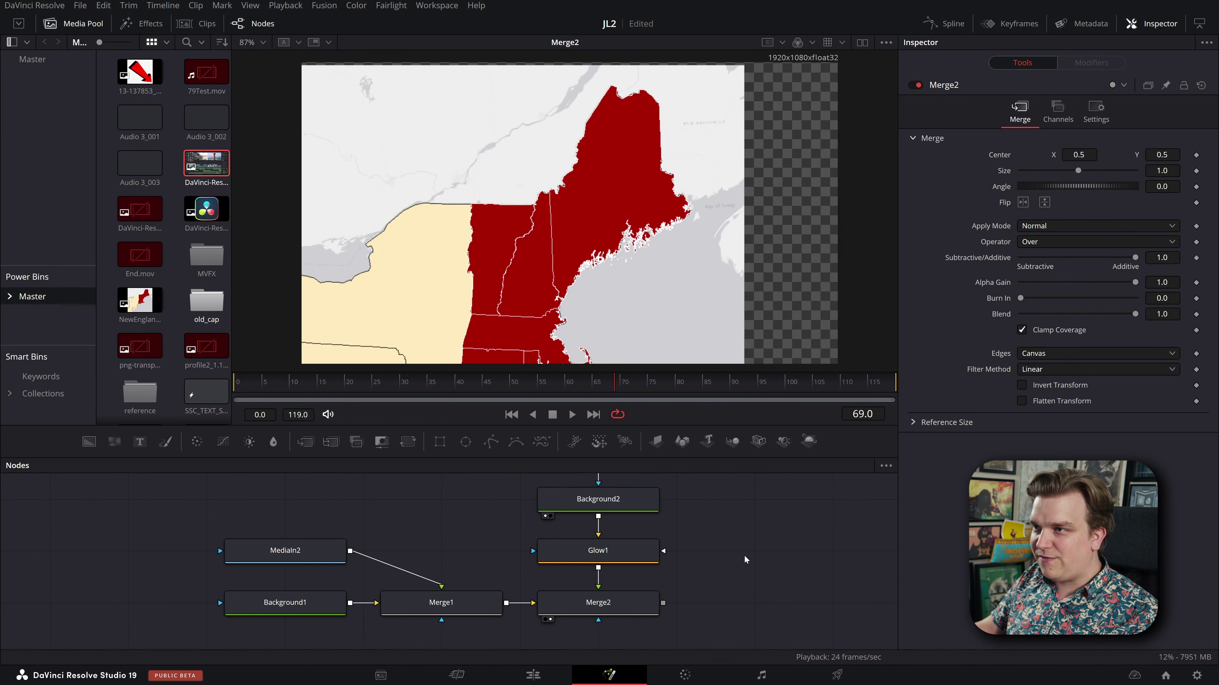
- Inspect Glow1's output on its own, and check the glowing outline over the map in Merge2 at frame 35
{"action": "key", "text": "space"}
{"action": "left_click", "coordinate": [598, 611]}
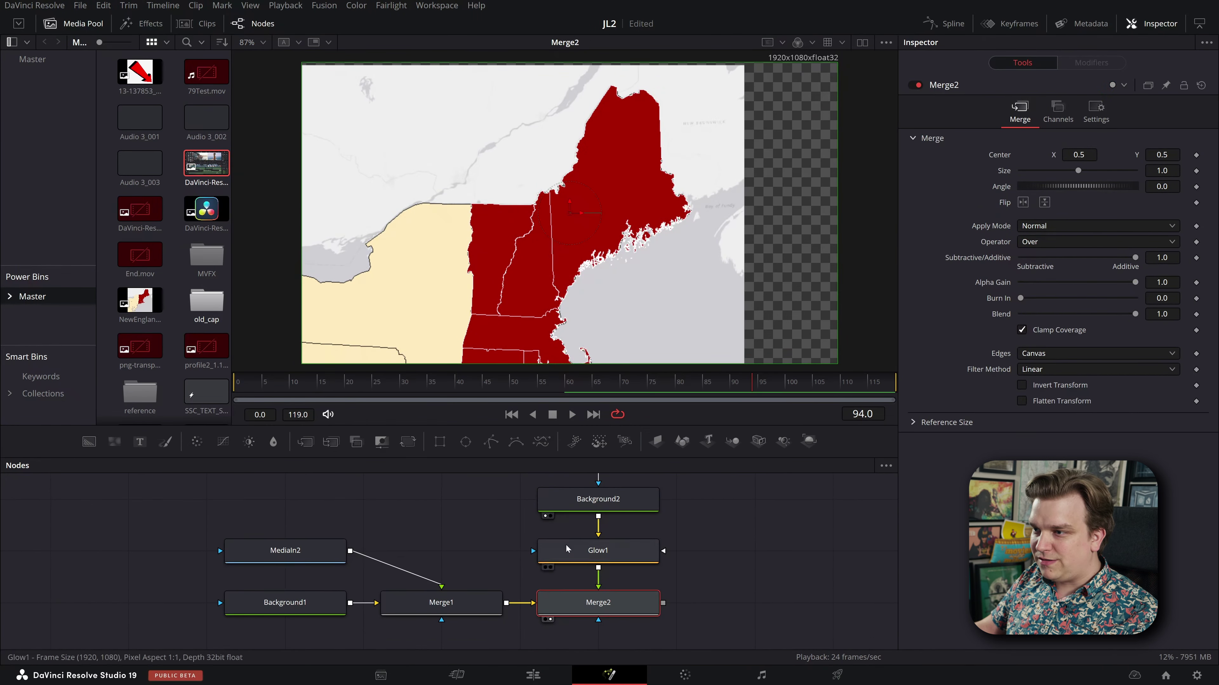
{"action": "left_click_drag", "start_coordinate": [567, 549], "coordinate": [546, 585]}
{"action": "left_click", "coordinate": [564, 593]}
{"action": "key", "text": "2"}
{"action": "left_click_drag", "start_coordinate": [702, 582], "coordinate": [719, 525]}
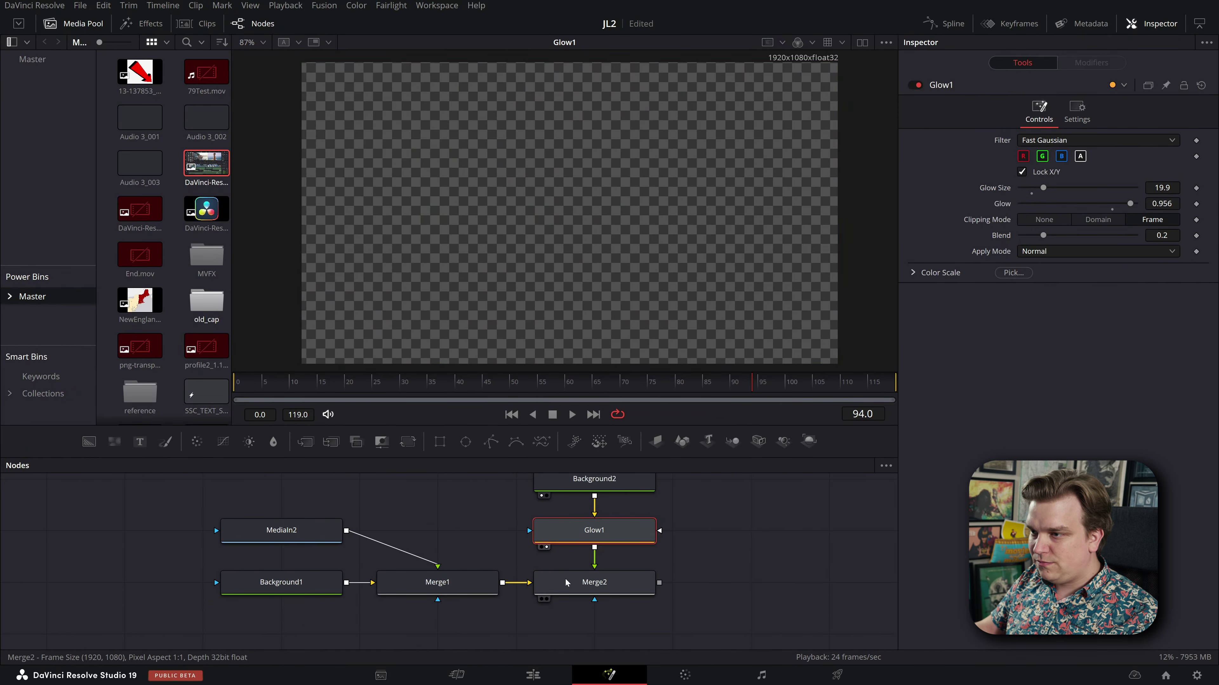
{"action": "left_click_drag", "start_coordinate": [571, 584], "coordinate": [586, 607]}
{"action": "left_click", "coordinate": [429, 383]}
{"action": "left_click", "coordinate": [617, 609]}
{"action": "key", "text": "2"}
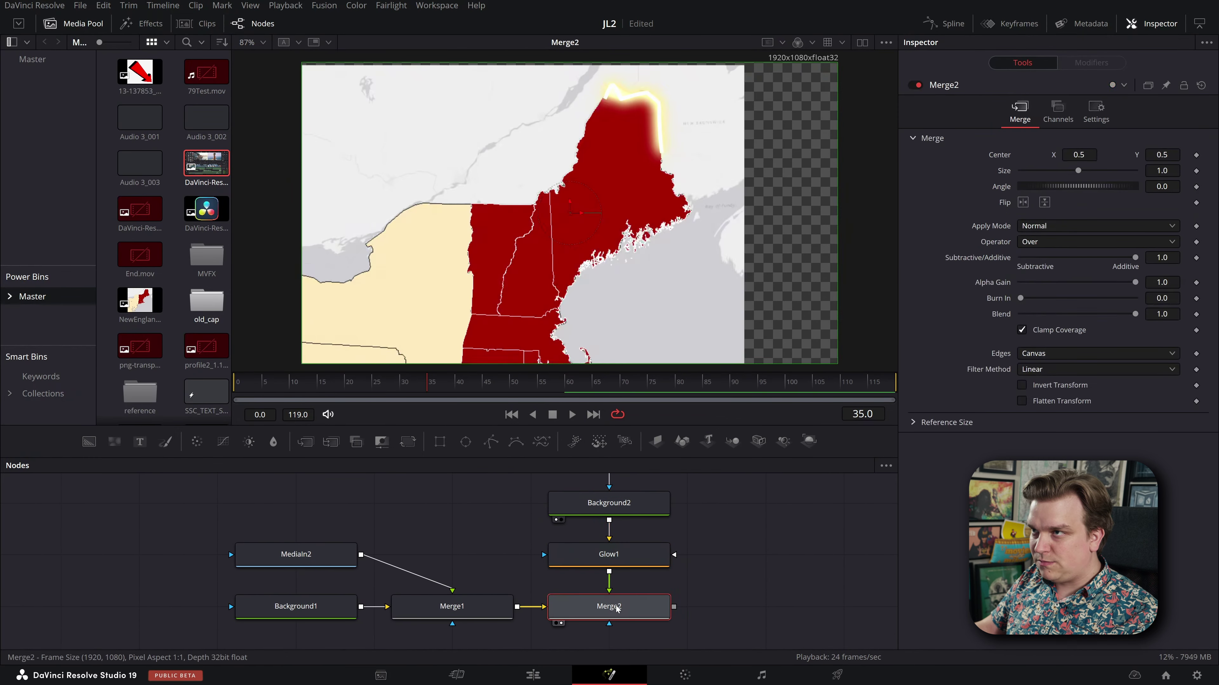
- Play the Merge2 composite from frame 0 to examine the glow travelling around Maine
{"action": "left_click_drag", "start_coordinate": [375, 379], "coordinate": [42, 413]}
{"action": "key", "text": "space"}
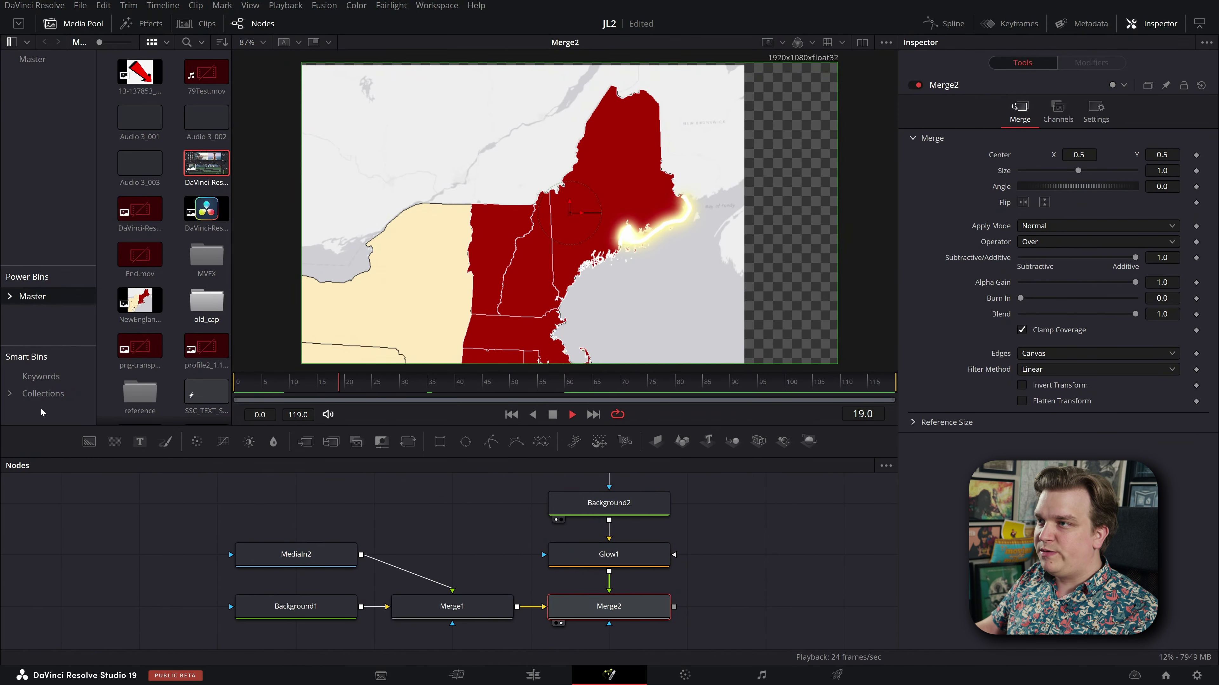
{"action": "scroll", "coordinate": [666, 259], "scroll_direction": "down", "scroll_amount": 2}
{"action": "scroll", "coordinate": [683, 253], "scroll_direction": "up", "scroll_amount": 3}
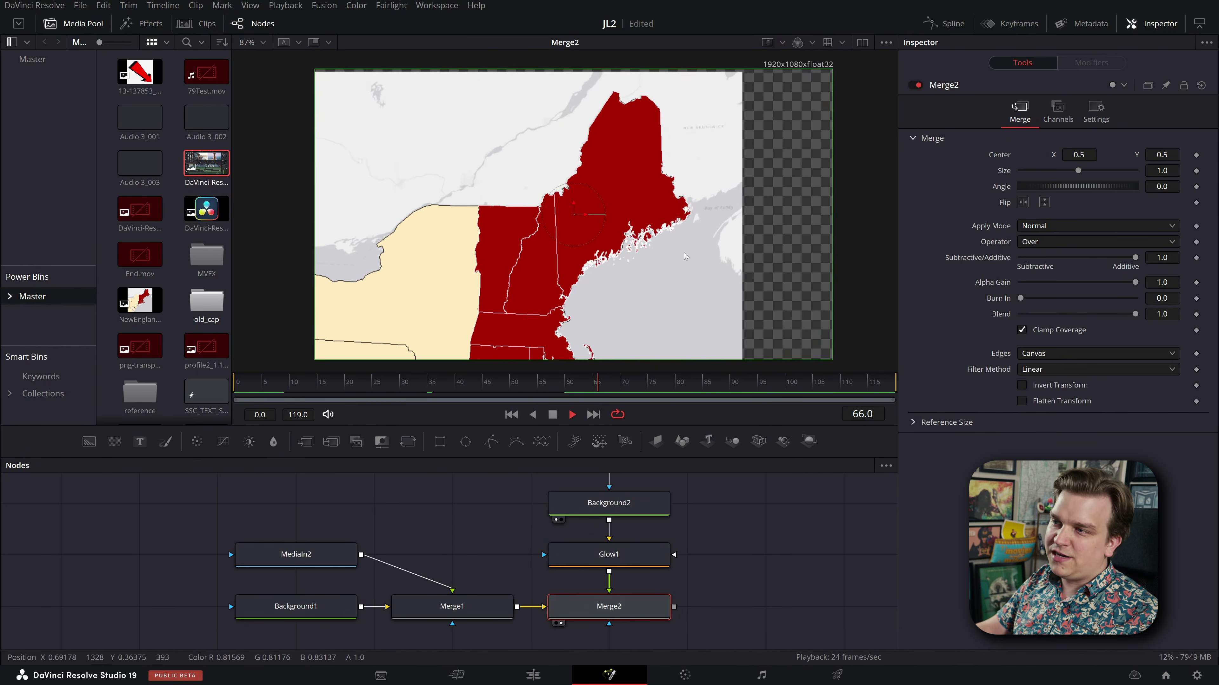
{"action": "scroll", "coordinate": [603, 562], "scroll_direction": "down", "scroll_amount": 3}
{"action": "left_click_drag", "start_coordinate": [683, 509], "coordinate": [619, 558]}
{"action": "scroll", "coordinate": [603, 561], "scroll_direction": "up", "scroll_amount": 3}
{"action": "scroll", "coordinate": [633, 551], "scroll_direction": "up", "scroll_amount": 1}
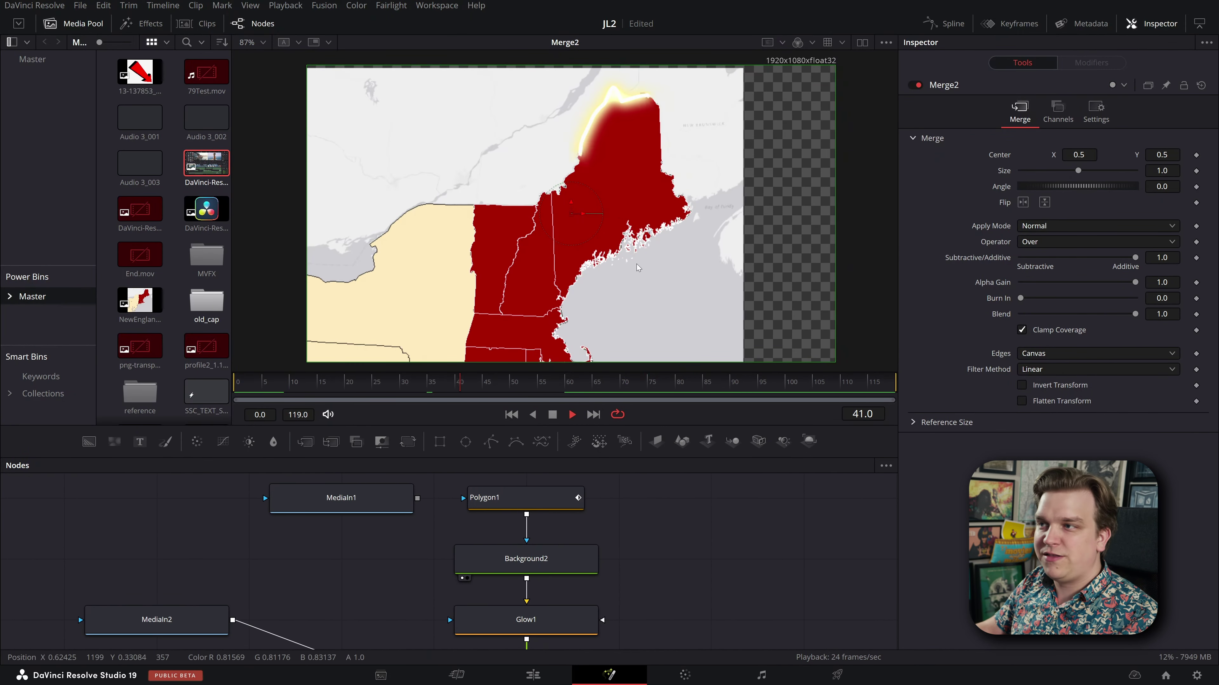
{"action": "key", "text": "space"}
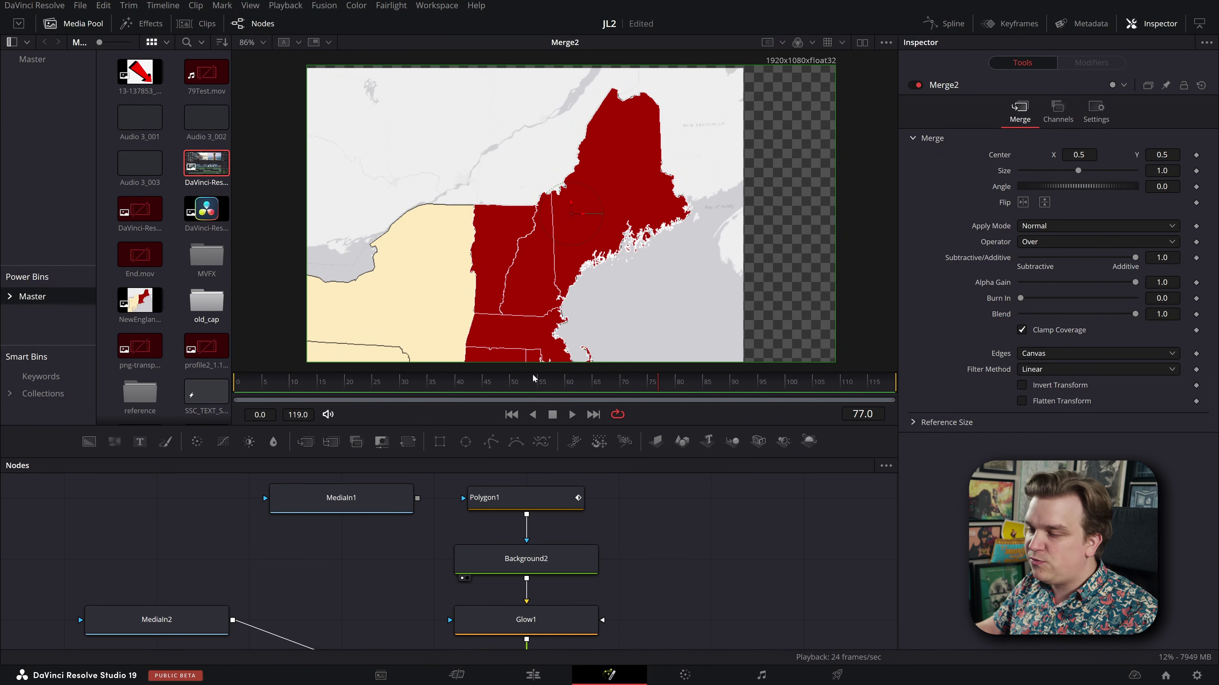
- Review Polygon1's animated Position and Length settings, and replay the map animation from frame 0
{"action": "left_click", "coordinate": [524, 506]}
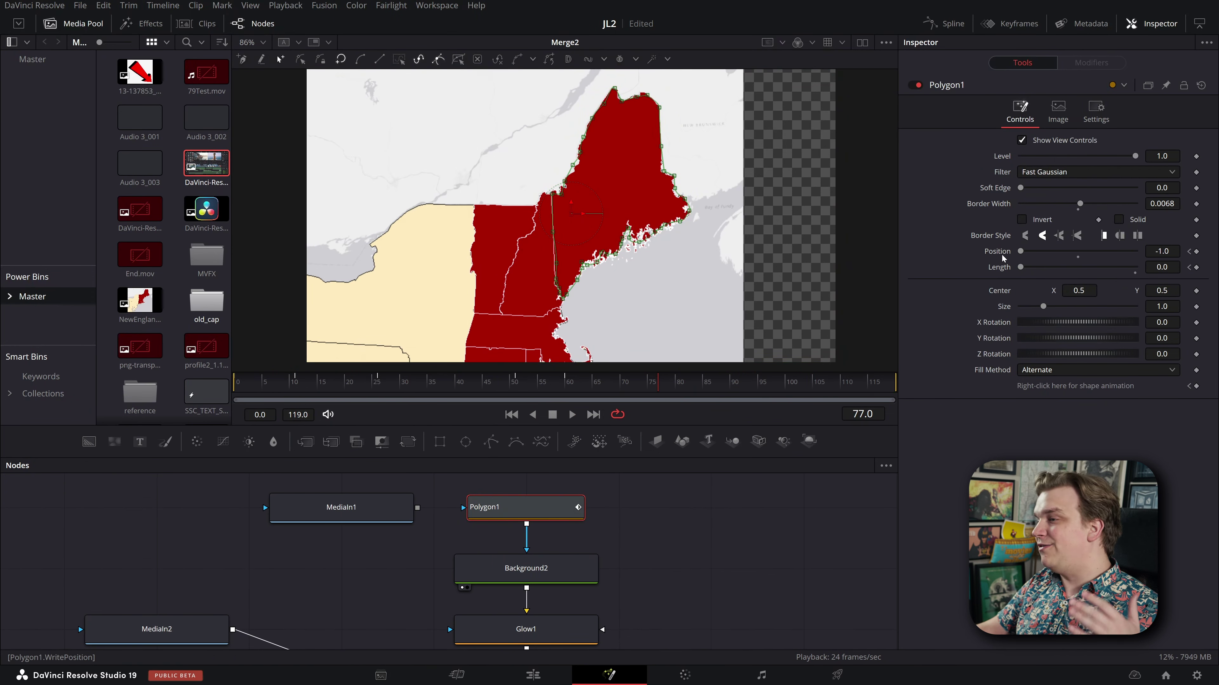
{"action": "left_click_drag", "start_coordinate": [324, 373], "coordinate": [234, 404]}
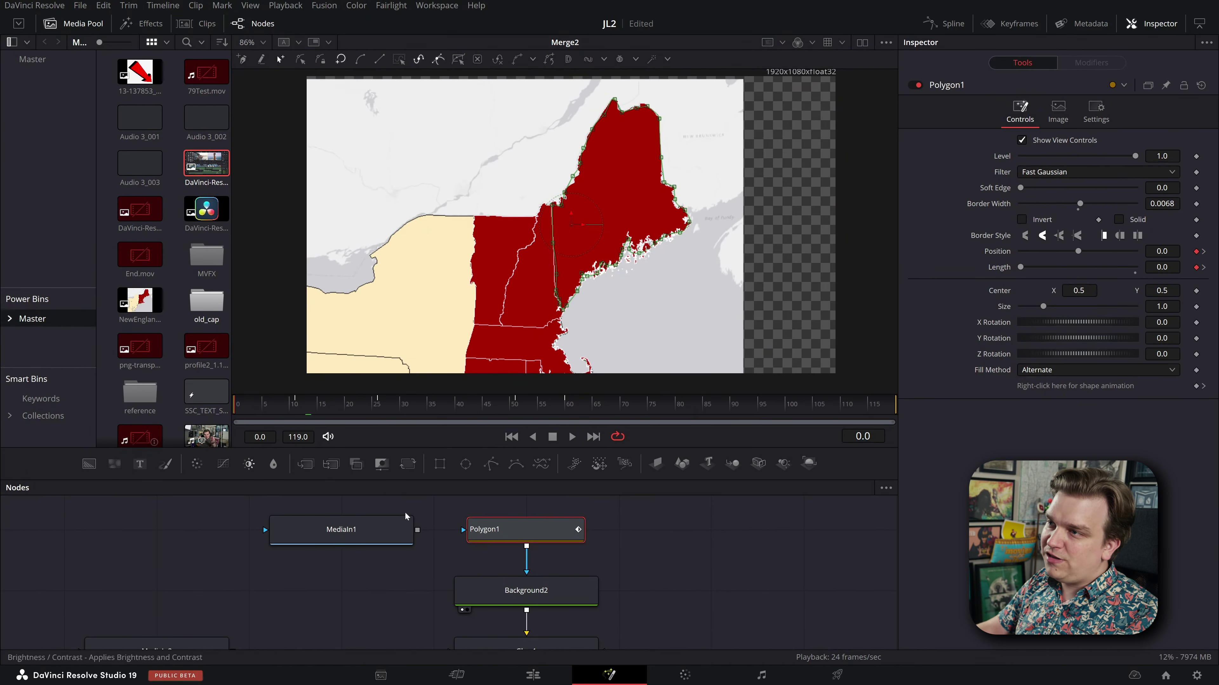
{"action": "key", "text": "space"}
{"action": "left_click", "coordinate": [788, 586]}
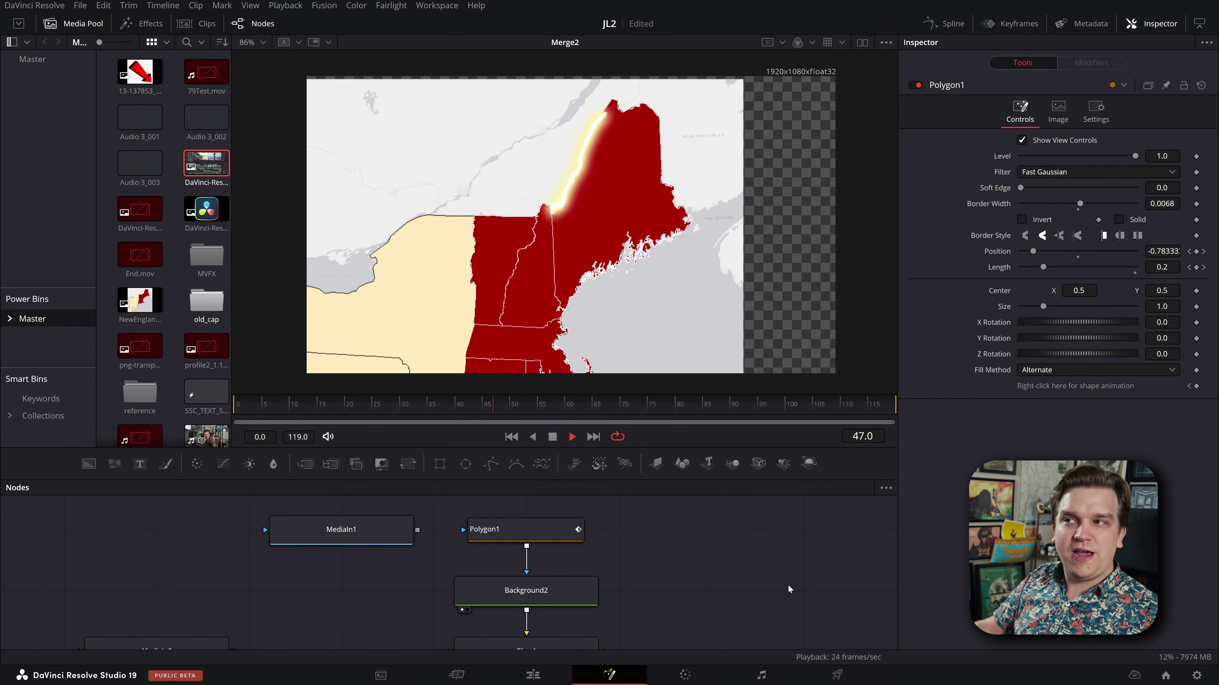